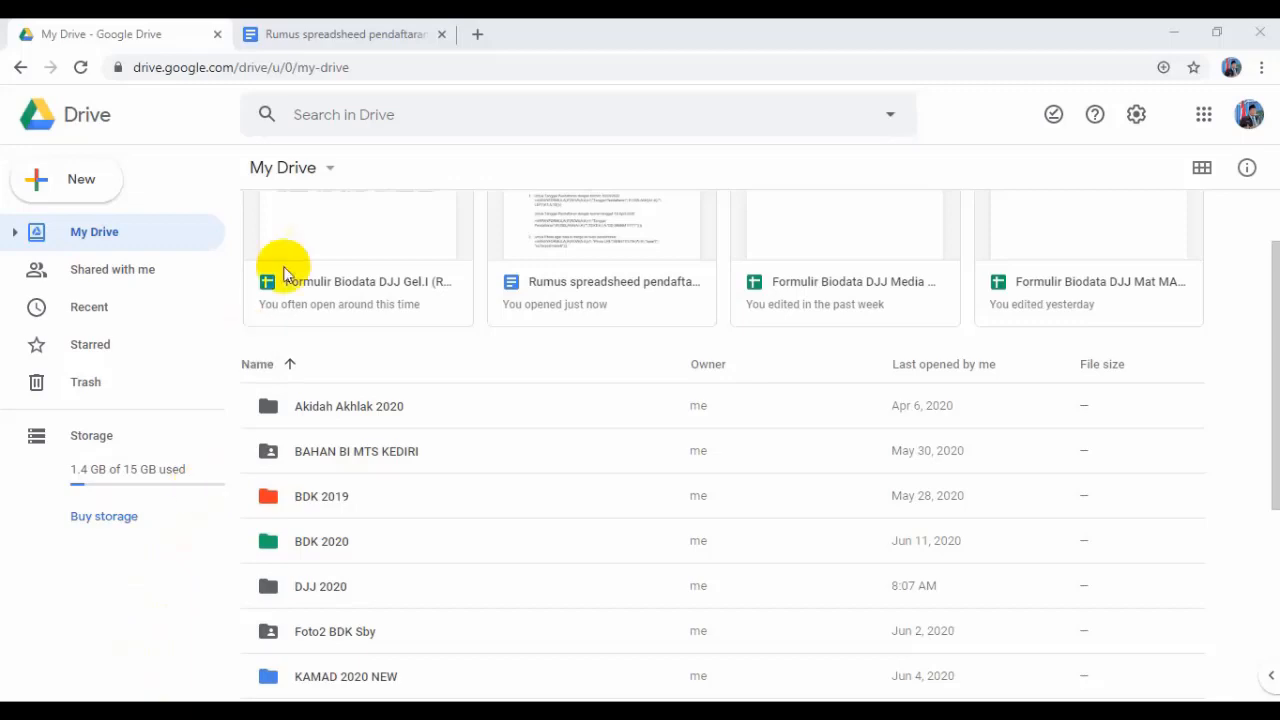
Close the Drive tab, reopen drive.google.com in a new browser tab and open the DJJ 2020 folder
{"action": "left_click", "coordinate": [218, 36]}
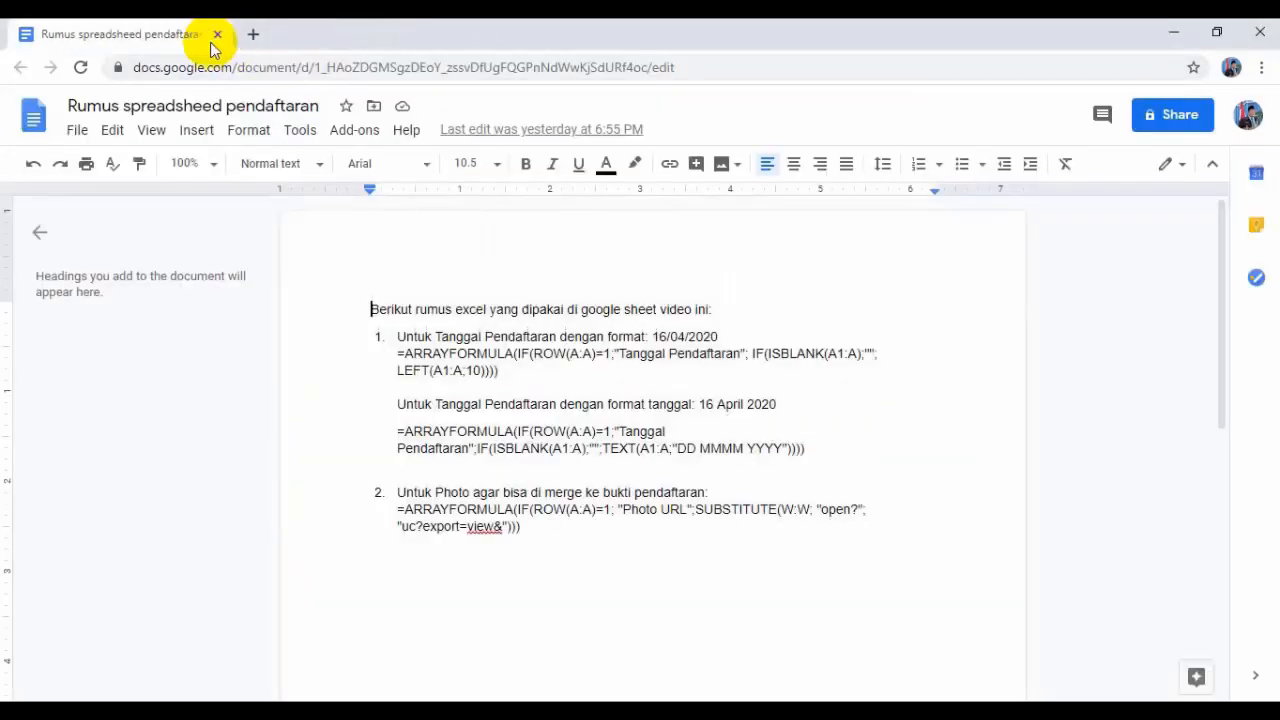
{"action": "left_click", "coordinate": [251, 34]}
{"action": "left_click", "coordinate": [319, 80]}
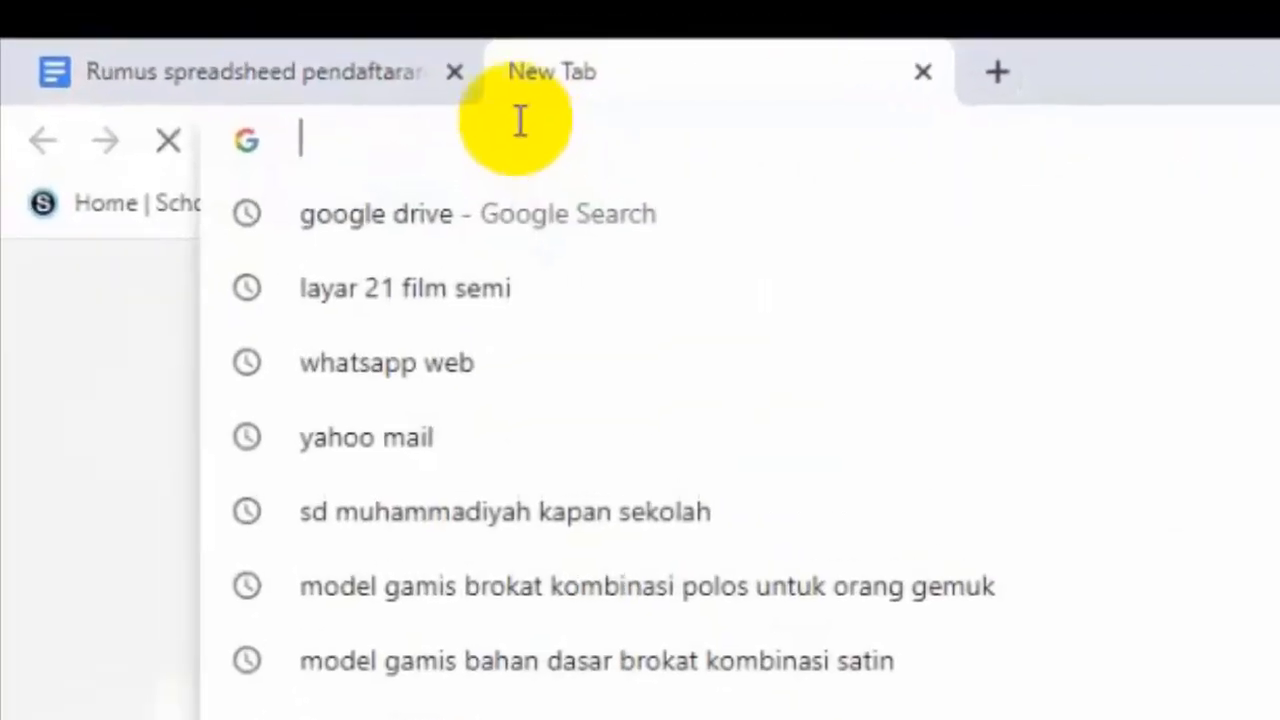
{"action": "type", "text": "driv"}
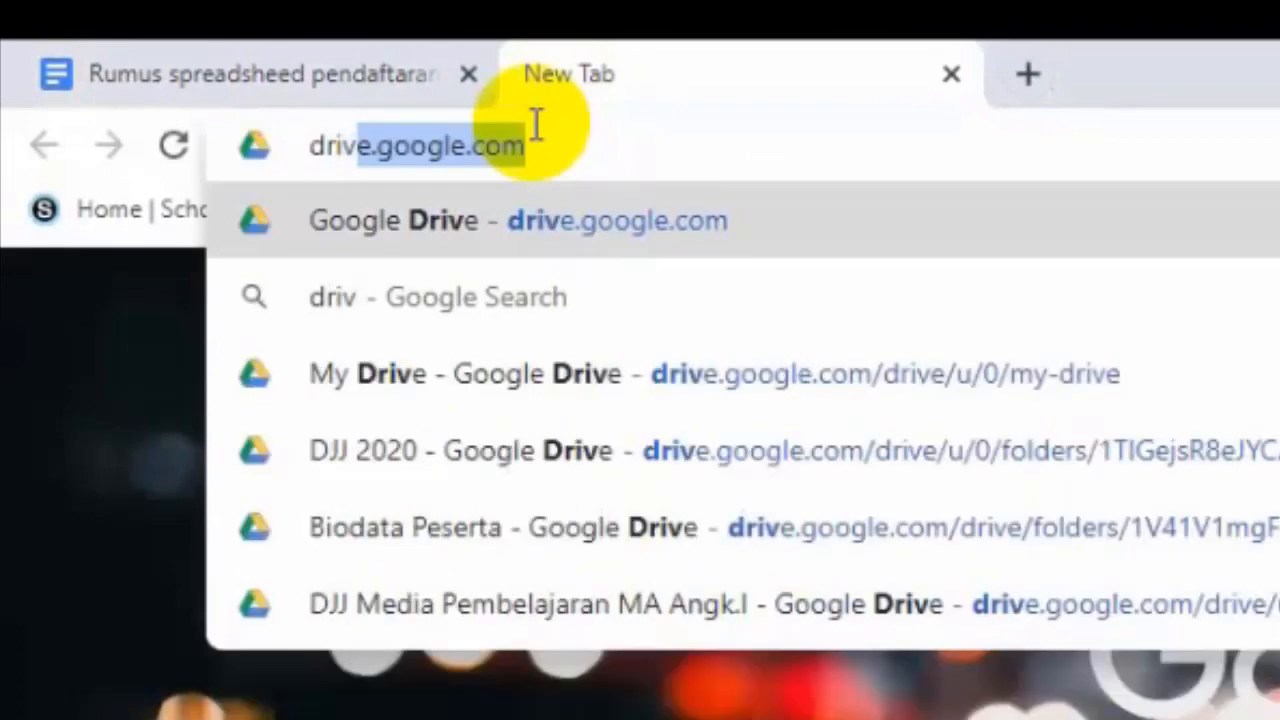
{"action": "key", "text": "Return"}
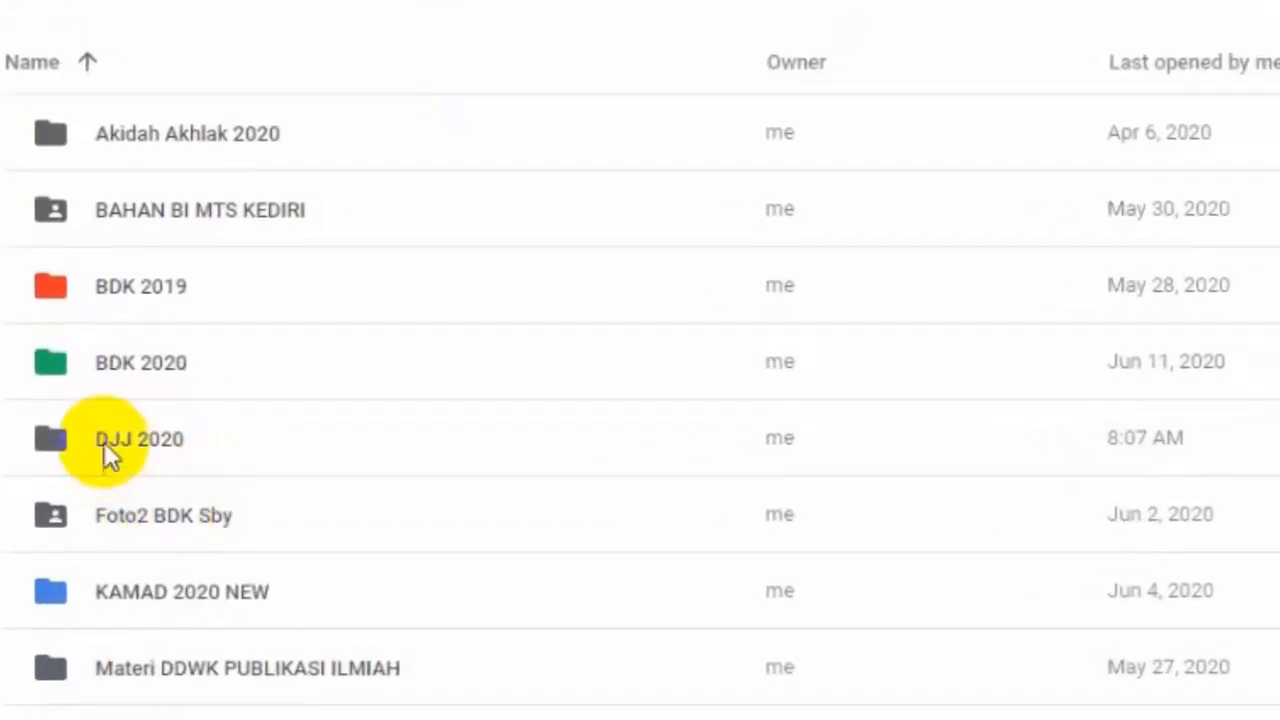
{"action": "left_click", "coordinate": [104, 442]}
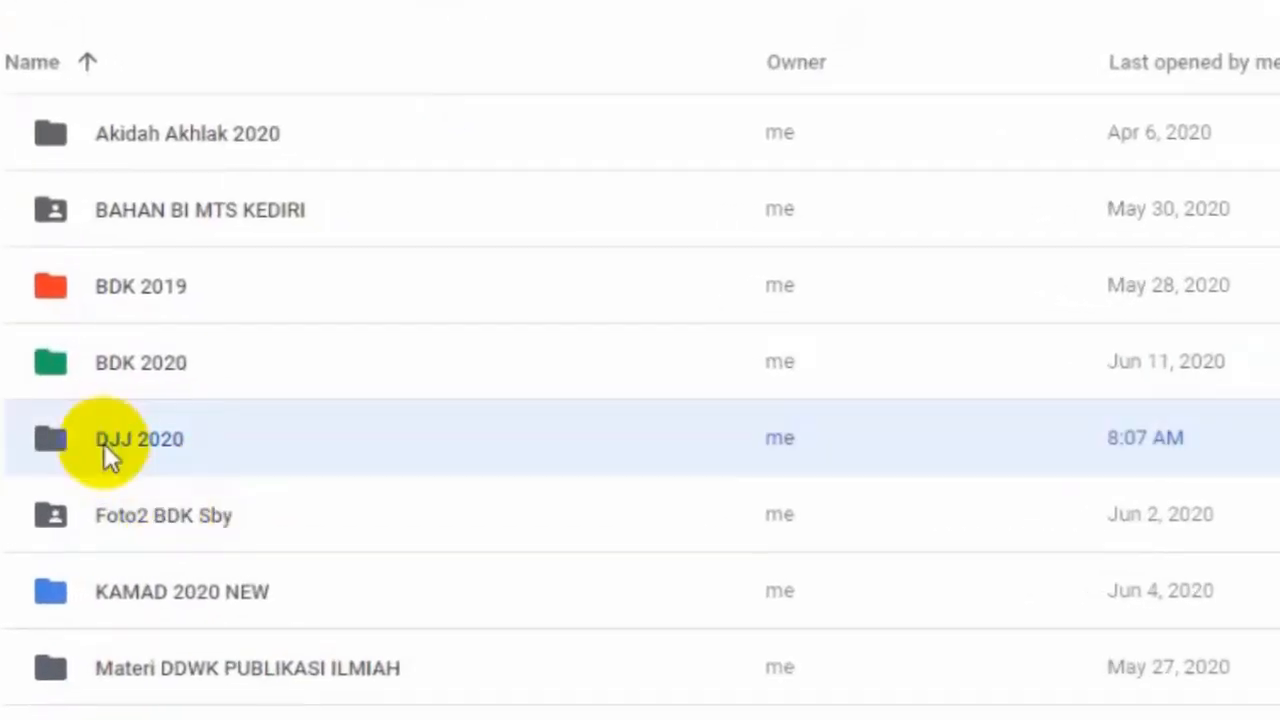
{"action": "double_click", "coordinate": [104, 443]}
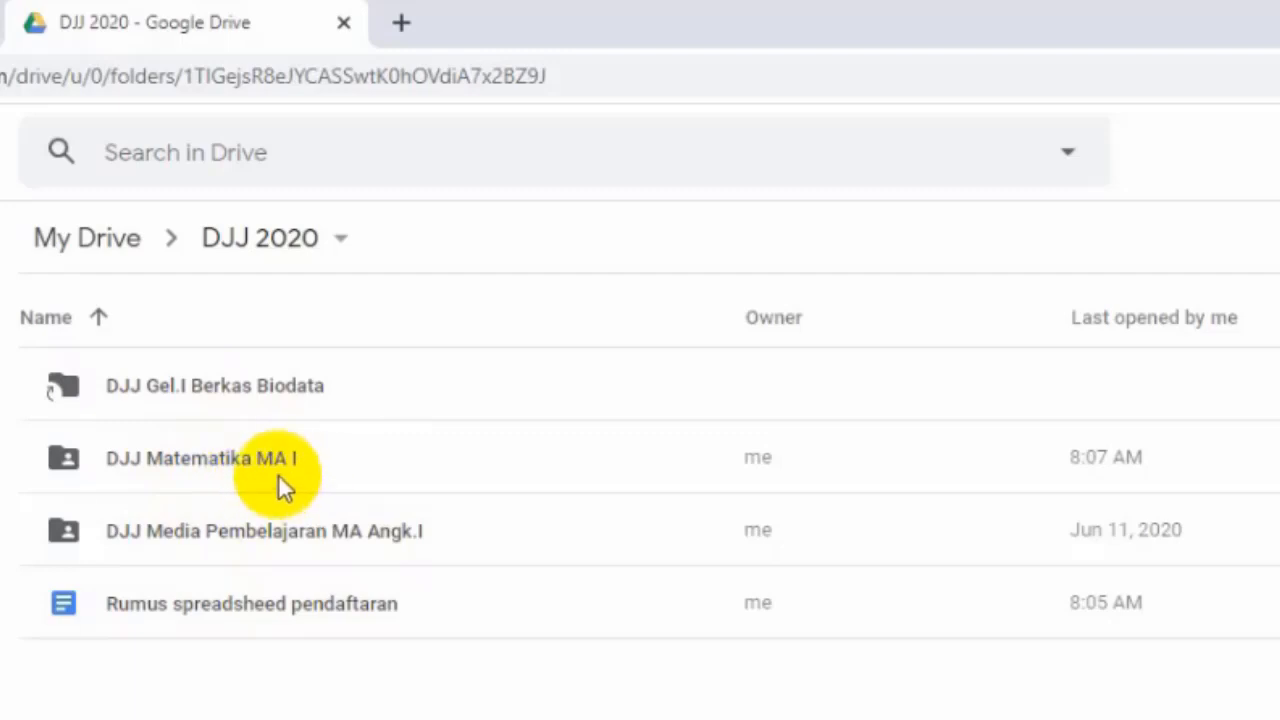
Look at the contents of the DJJ Matematika MA I folder, and return to the DJJ 2020 folder
{"action": "left_click", "coordinate": [204, 462]}
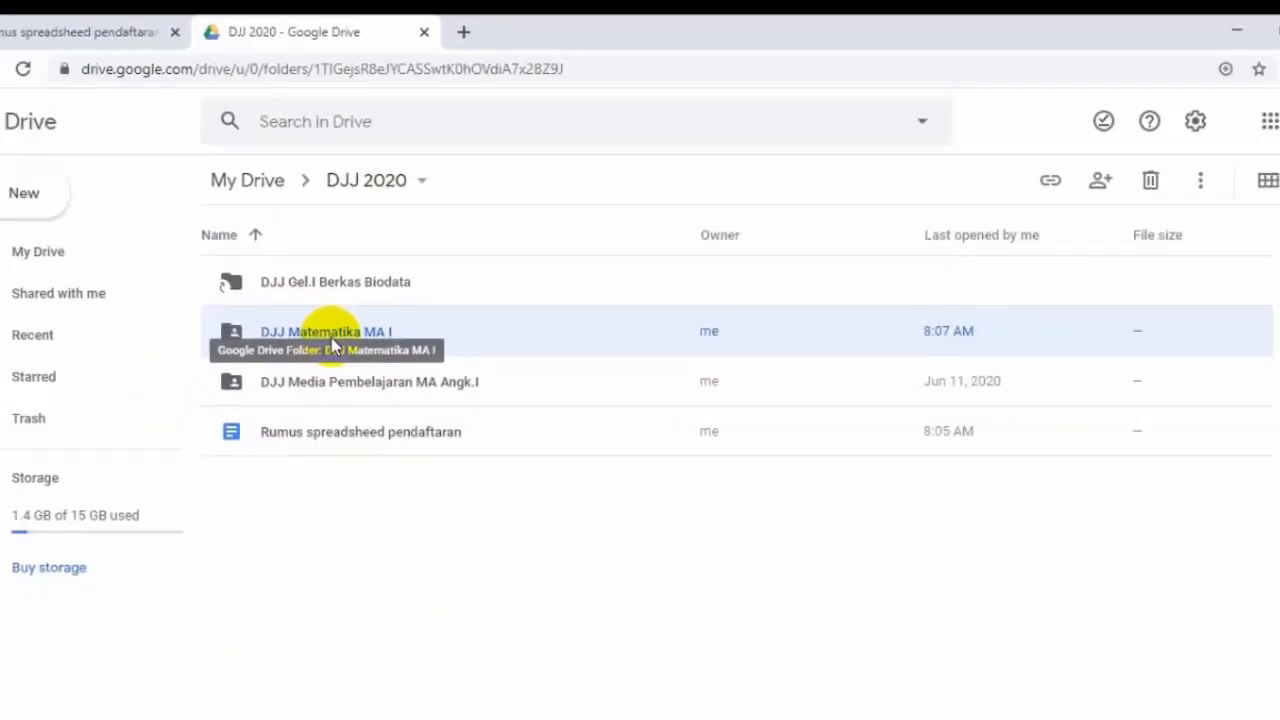
{"action": "right_click", "coordinate": [332, 338]}
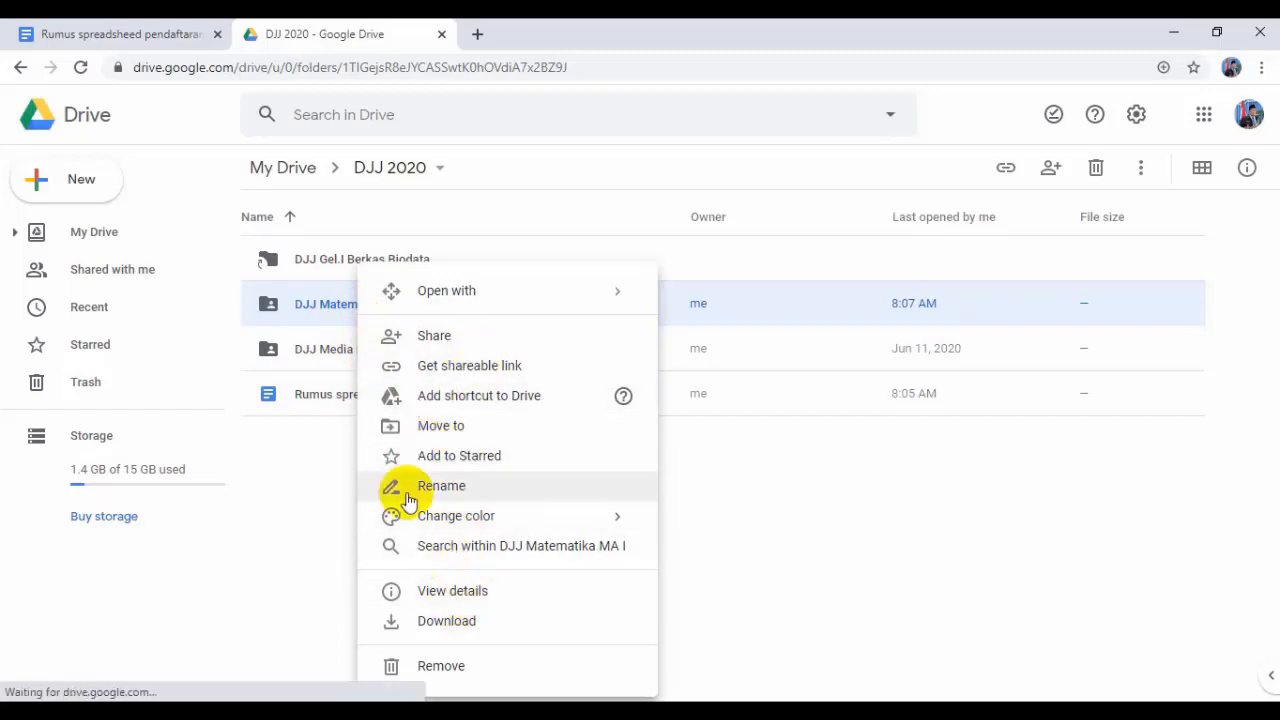
{"action": "left_click", "coordinate": [334, 530]}
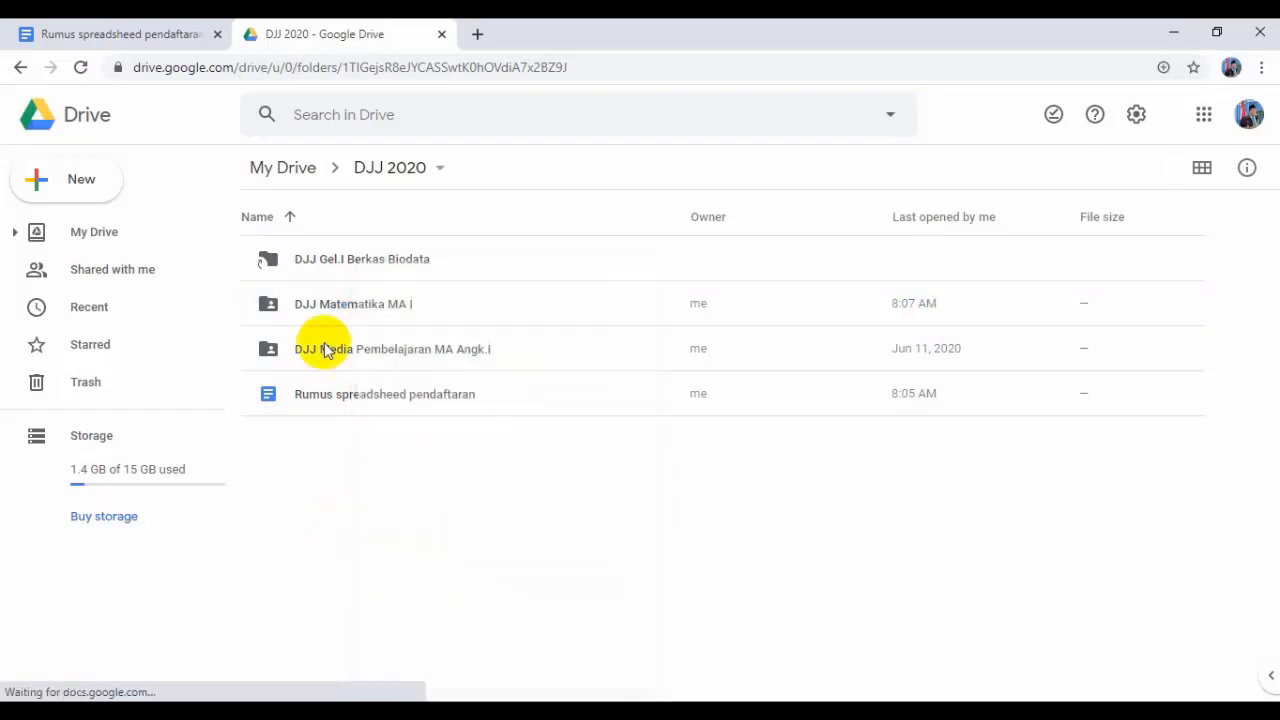
{"action": "double_click", "coordinate": [389, 303]}
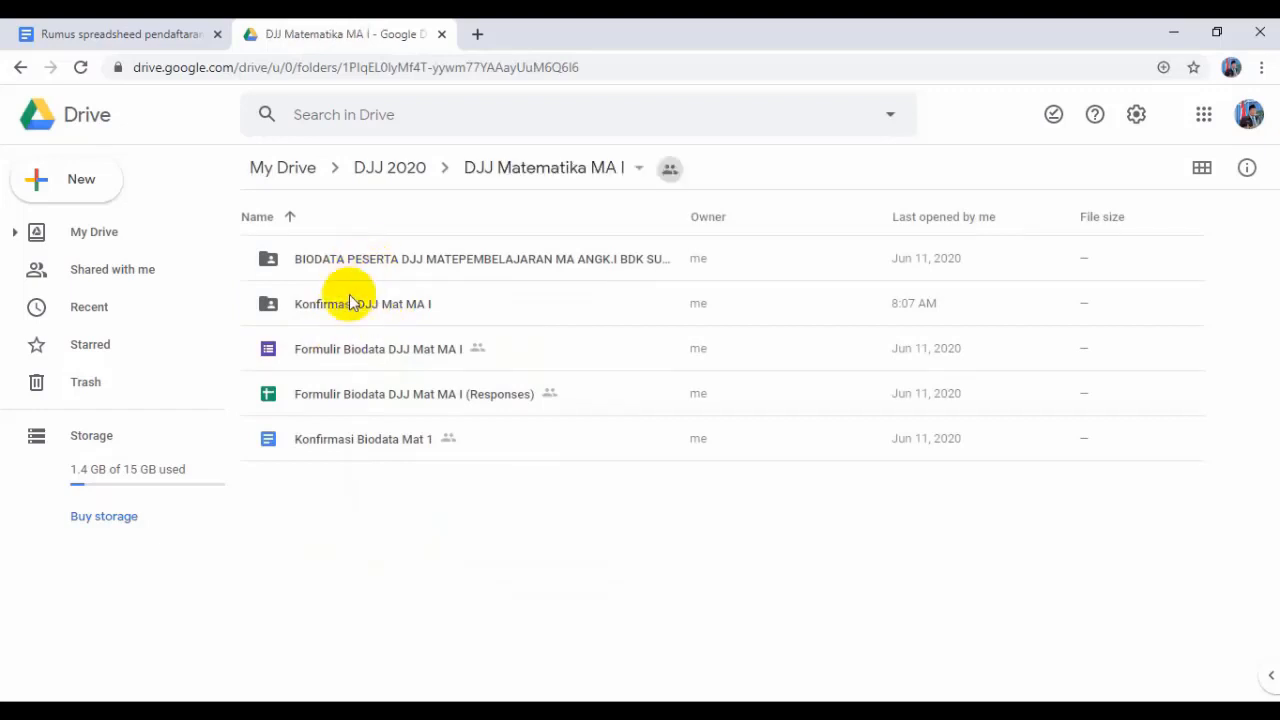
{"action": "left_click", "coordinate": [21, 66]}
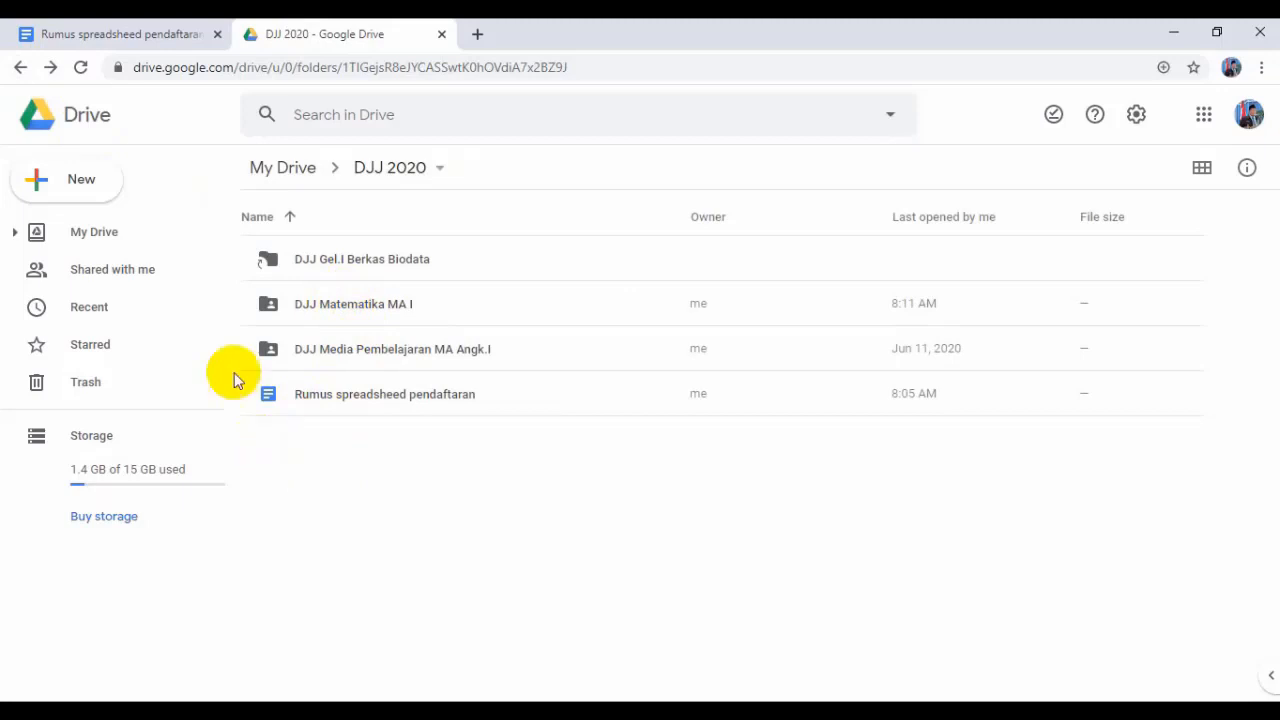
Create a new folder named "DJJ Matematika MA 2" inside the DJJ 2020 folder
{"action": "left_click", "coordinate": [82, 190]}
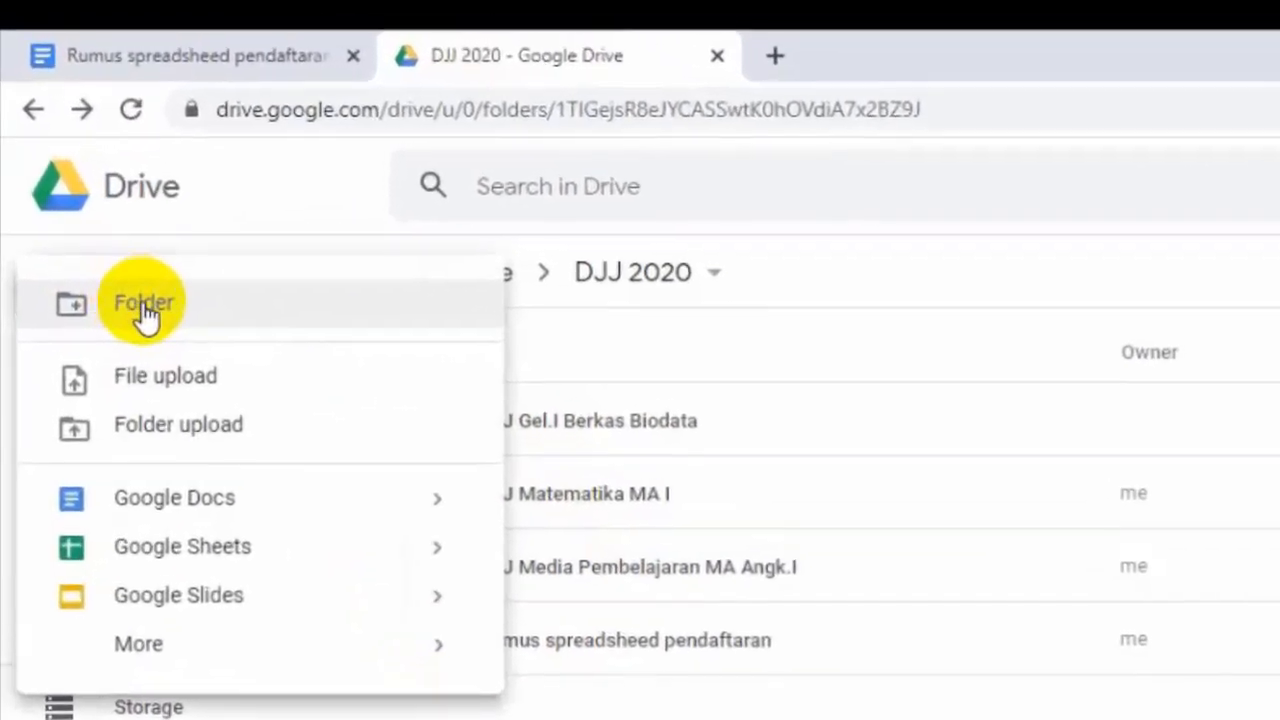
{"action": "left_click", "coordinate": [192, 322]}
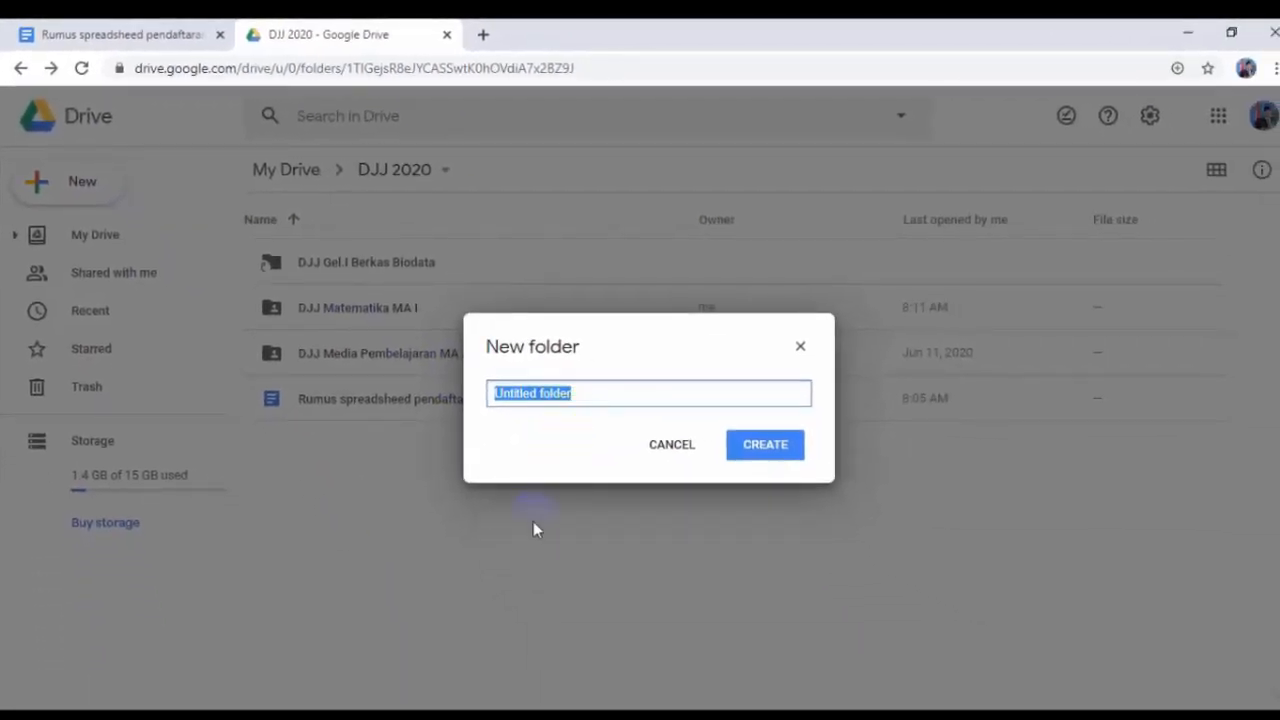
{"action": "type", "text": "DJJ"}
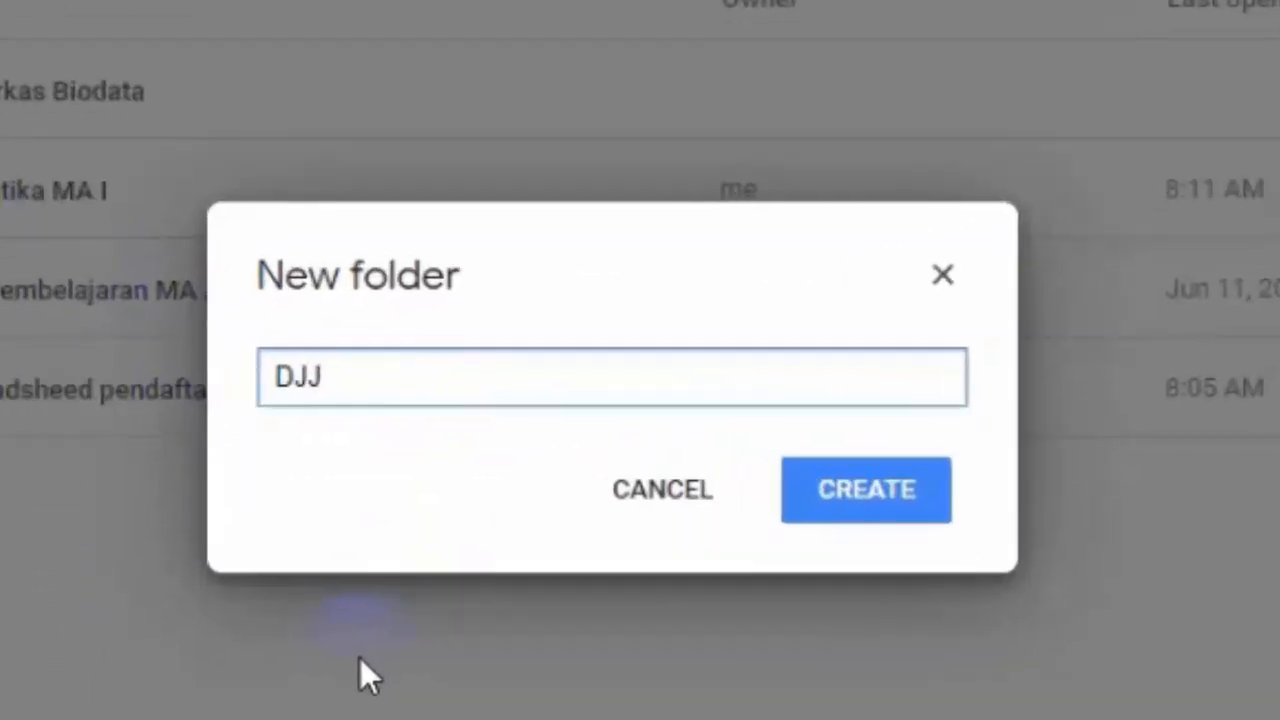
{"action": "type", "text": " Matematika"}
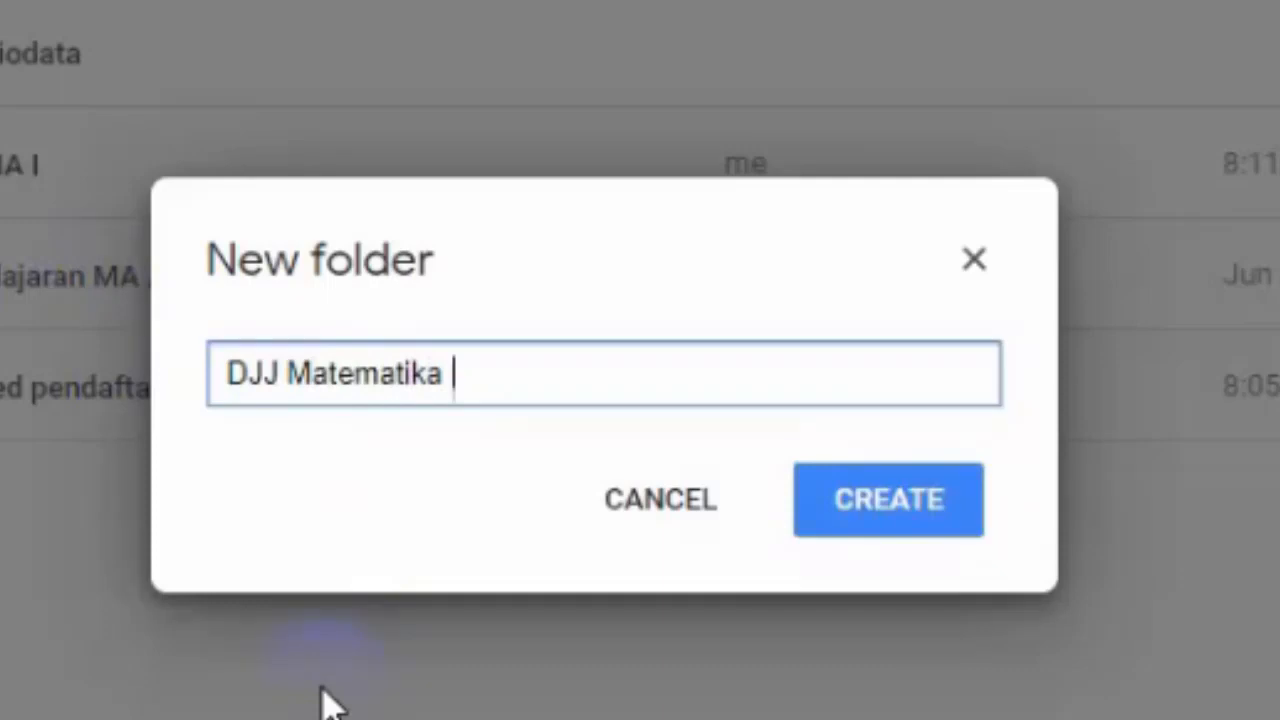
{"action": "type", "text": " MA"}
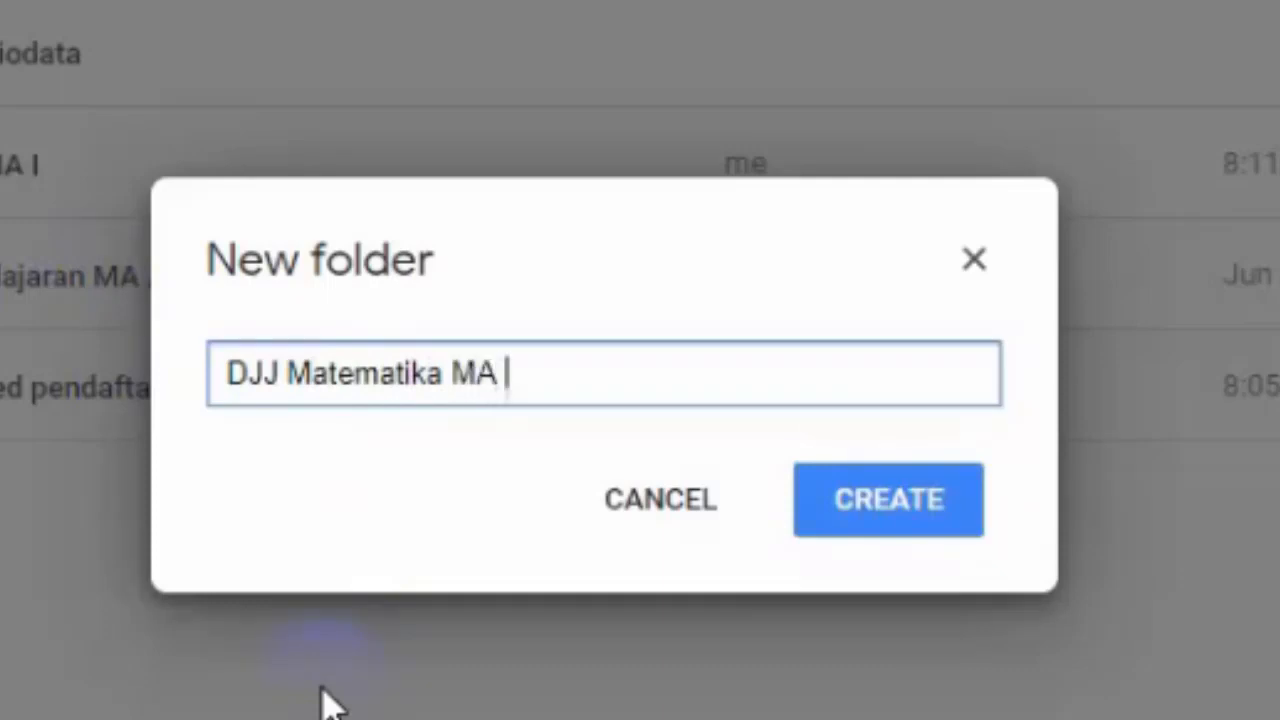
{"action": "type", "text": " 2"}
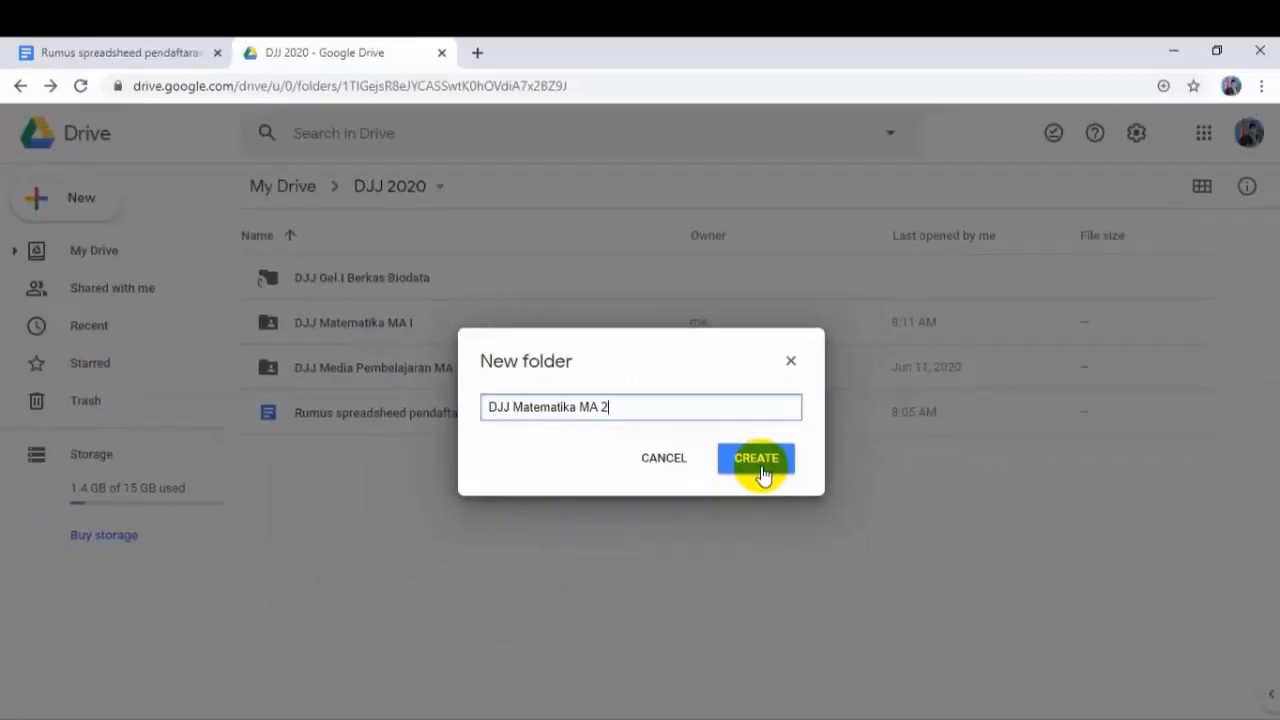
{"action": "left_click", "coordinate": [898, 520]}
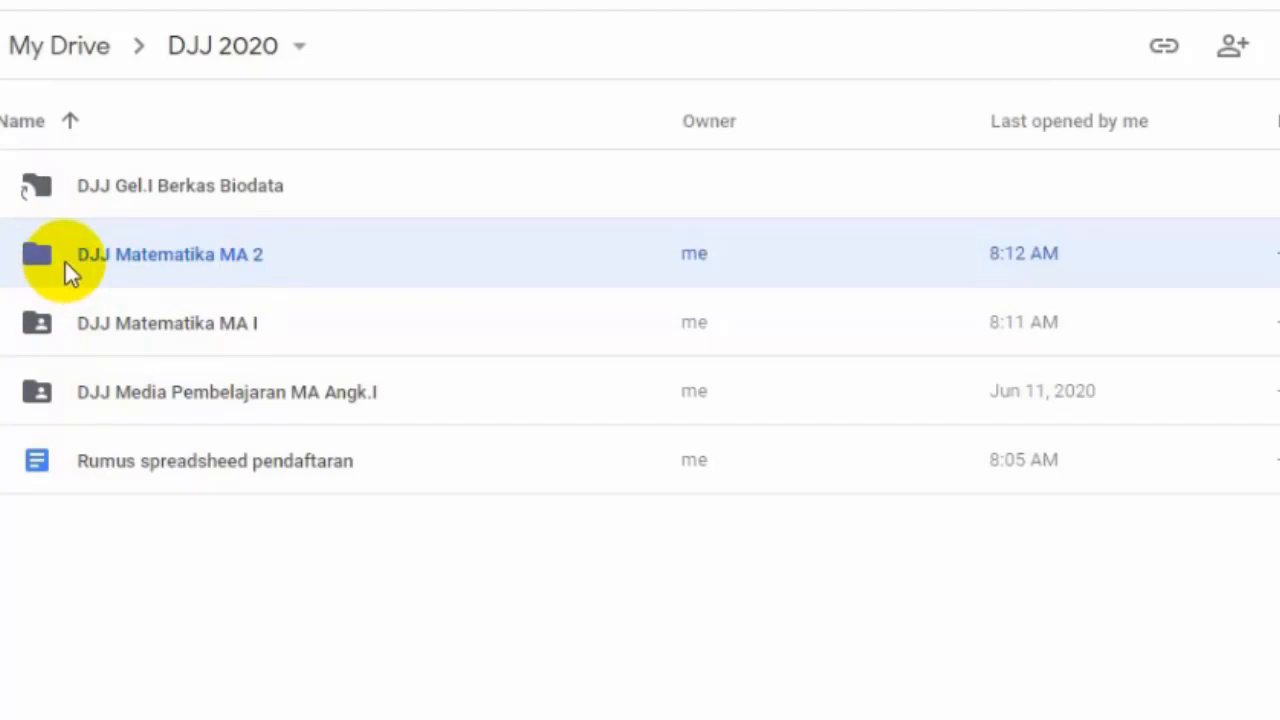
Share the DJJ Matematika MA 2 folder by link, giving Anyone with the link the Editor role
{"action": "left_click", "coordinate": [1165, 47]}
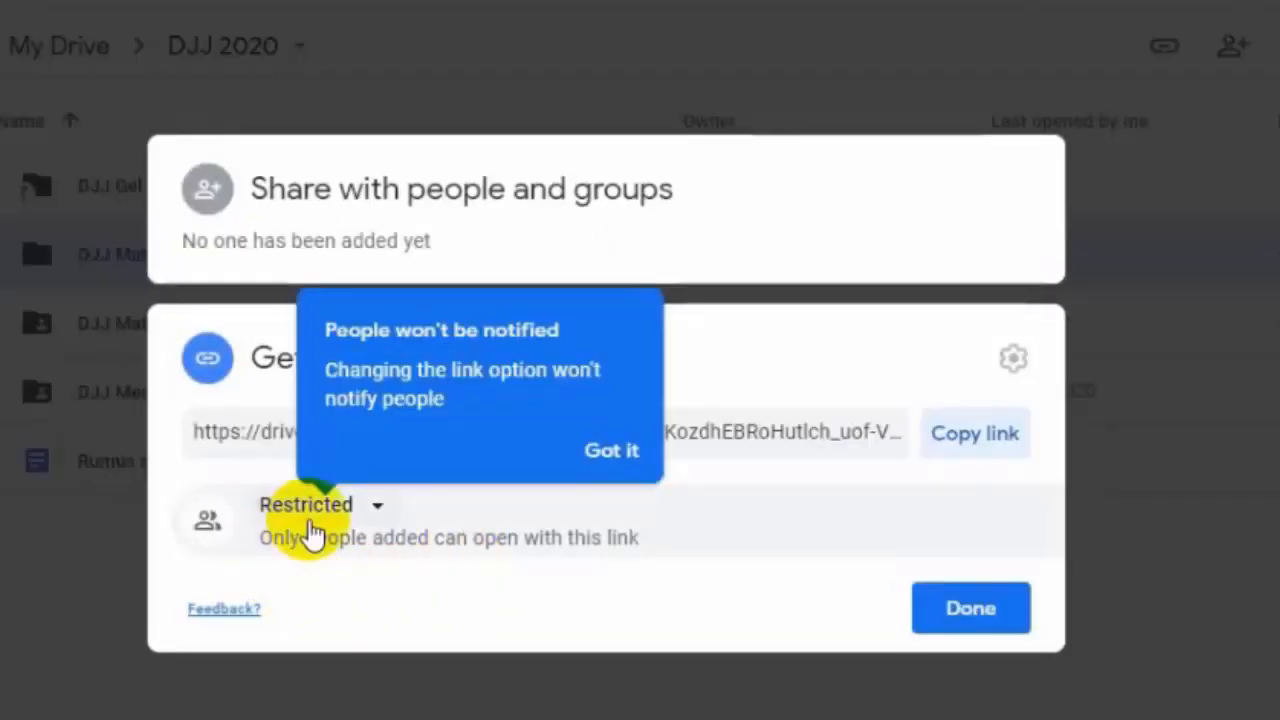
{"action": "left_click", "coordinate": [365, 515]}
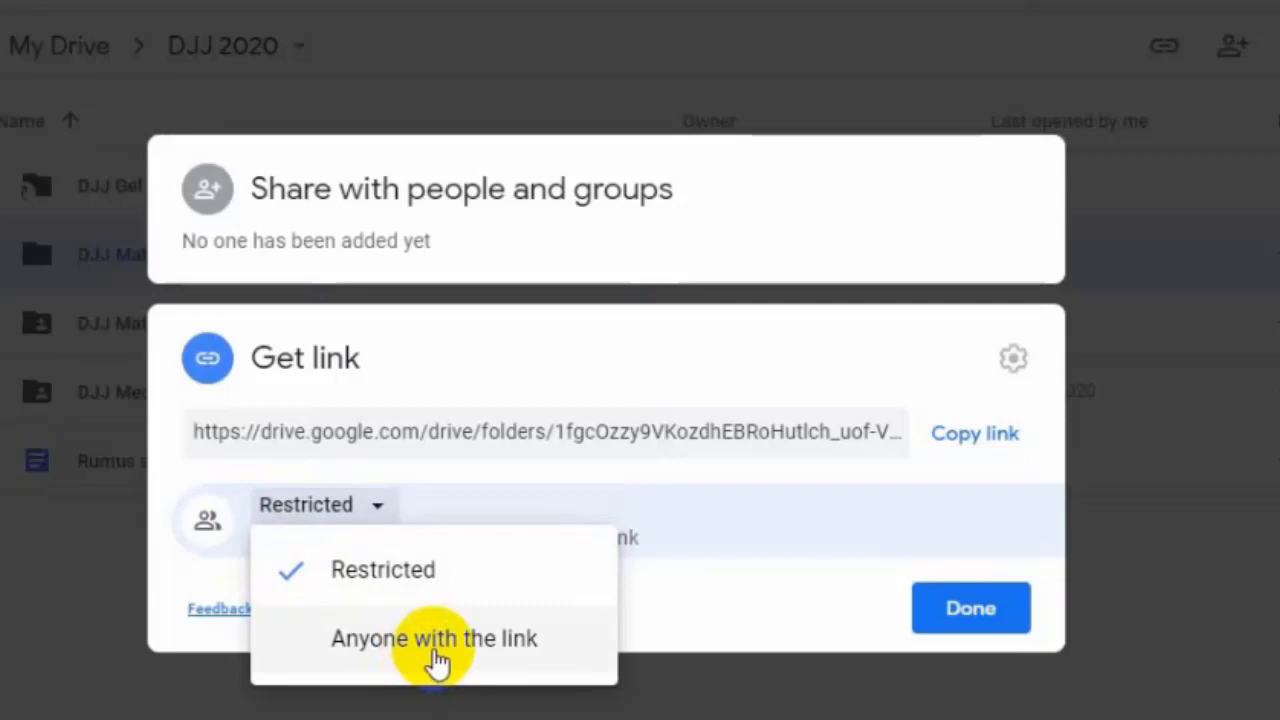
{"action": "left_click", "coordinate": [217, 522]}
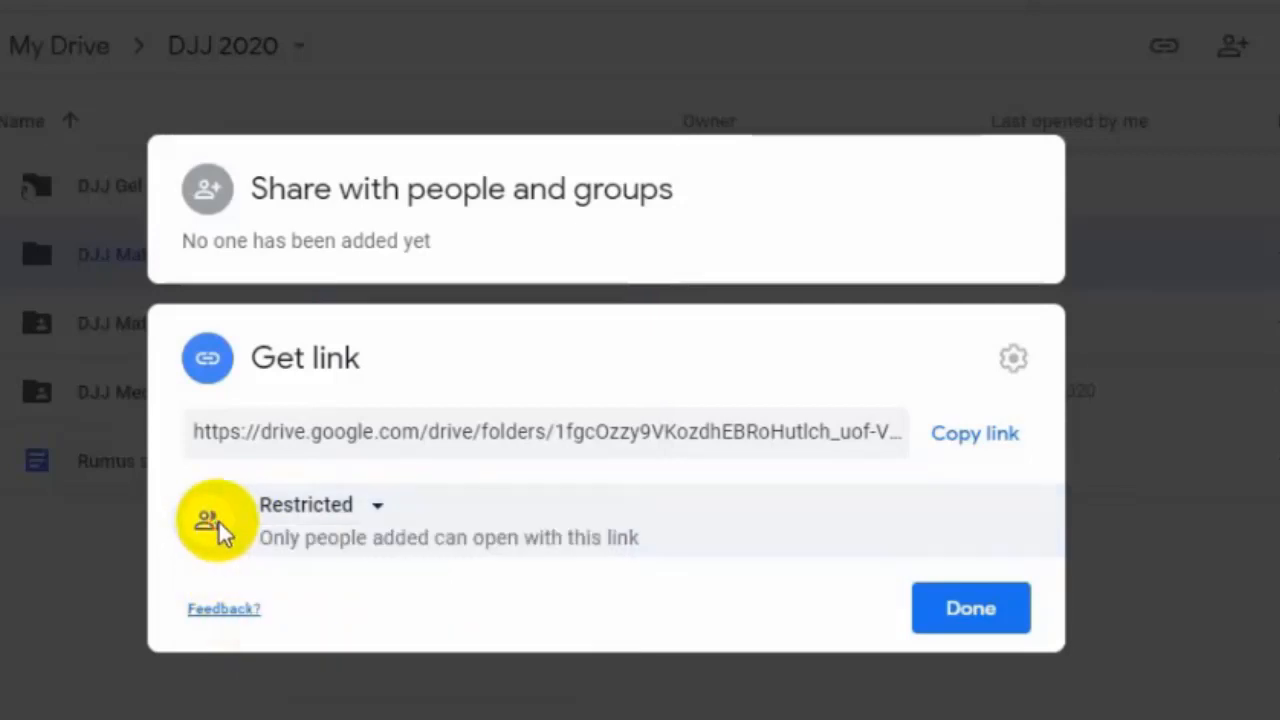
{"action": "left_click", "coordinate": [305, 512]}
{"action": "left_click", "coordinate": [409, 650]}
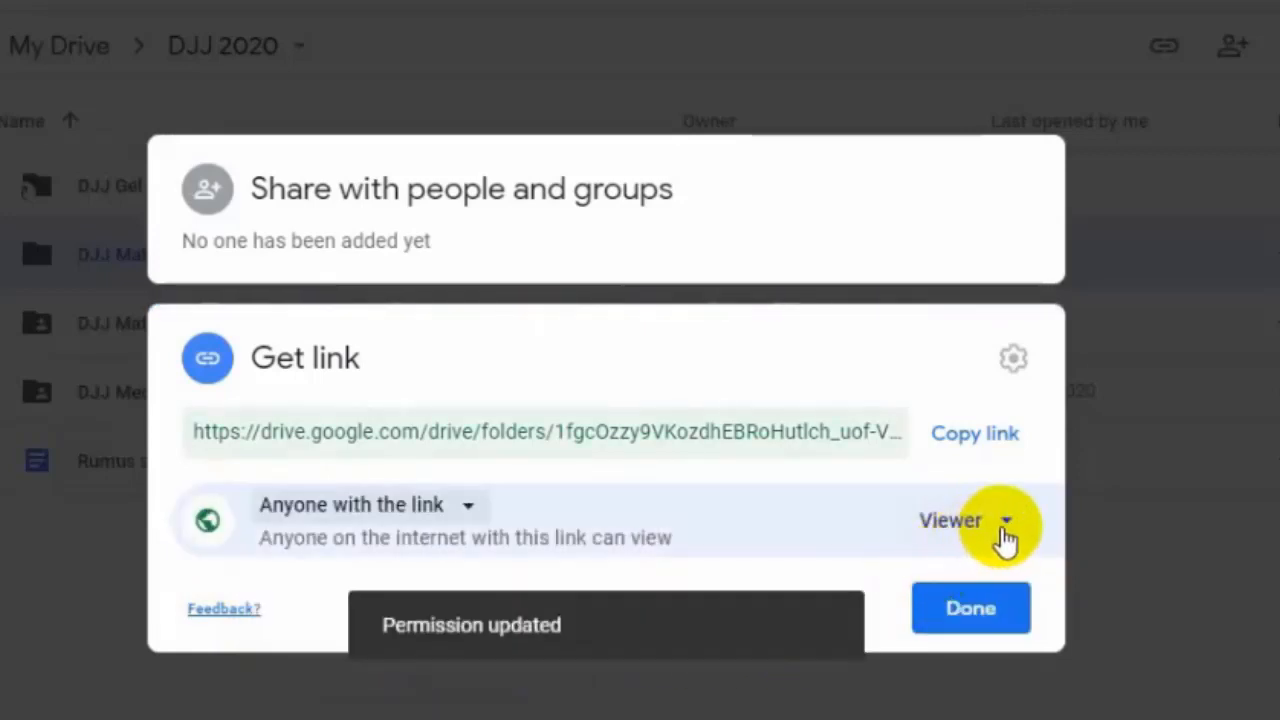
{"action": "left_click", "coordinate": [1005, 535]}
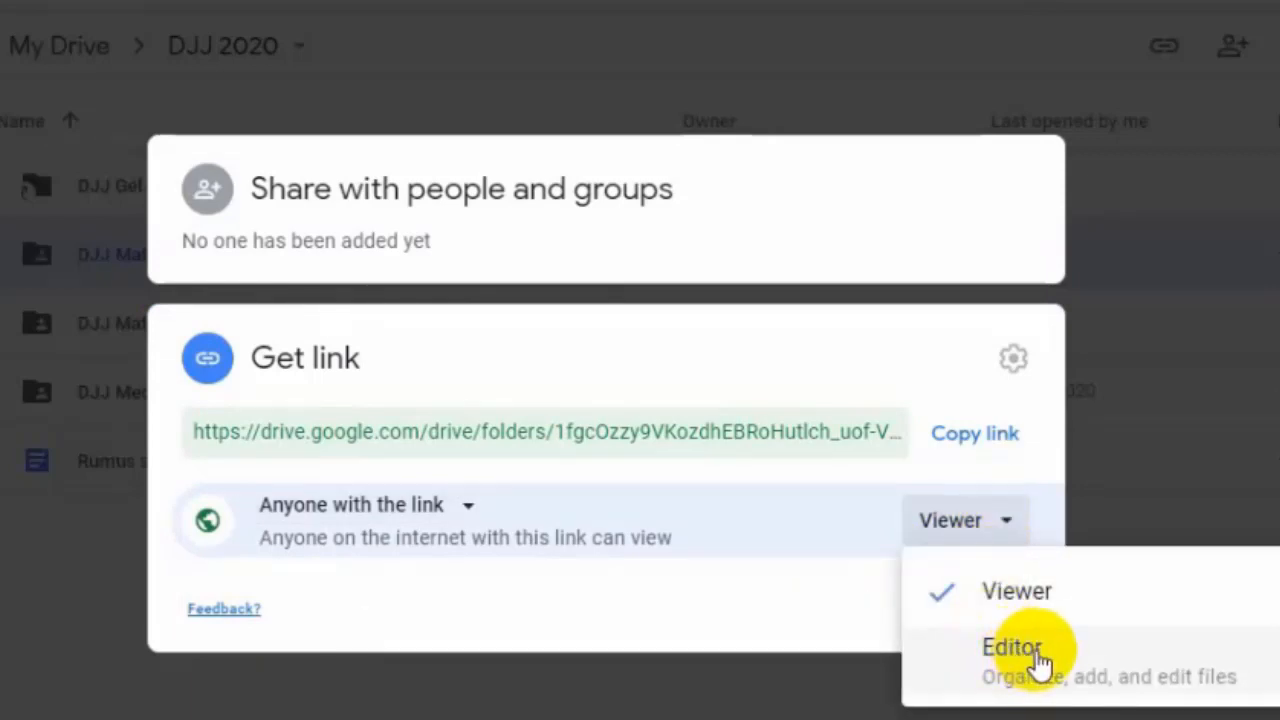
{"action": "left_click", "coordinate": [1012, 650]}
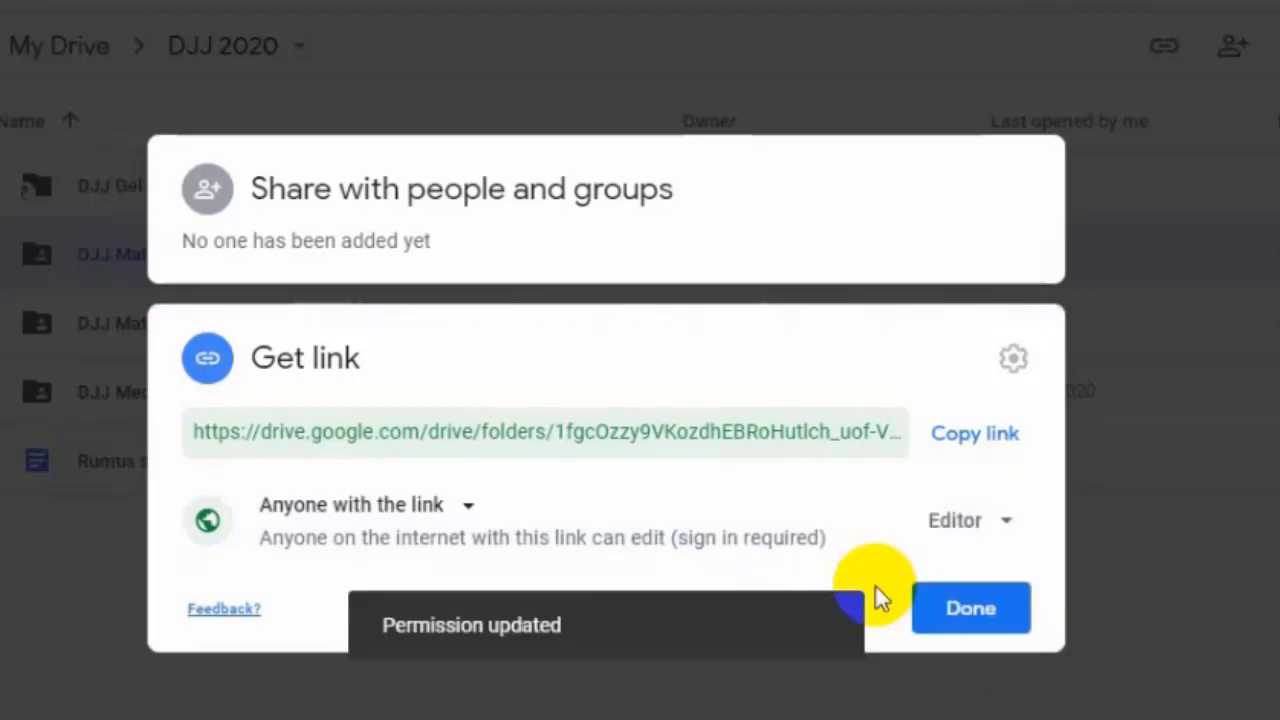
{"action": "left_click", "coordinate": [974, 618]}
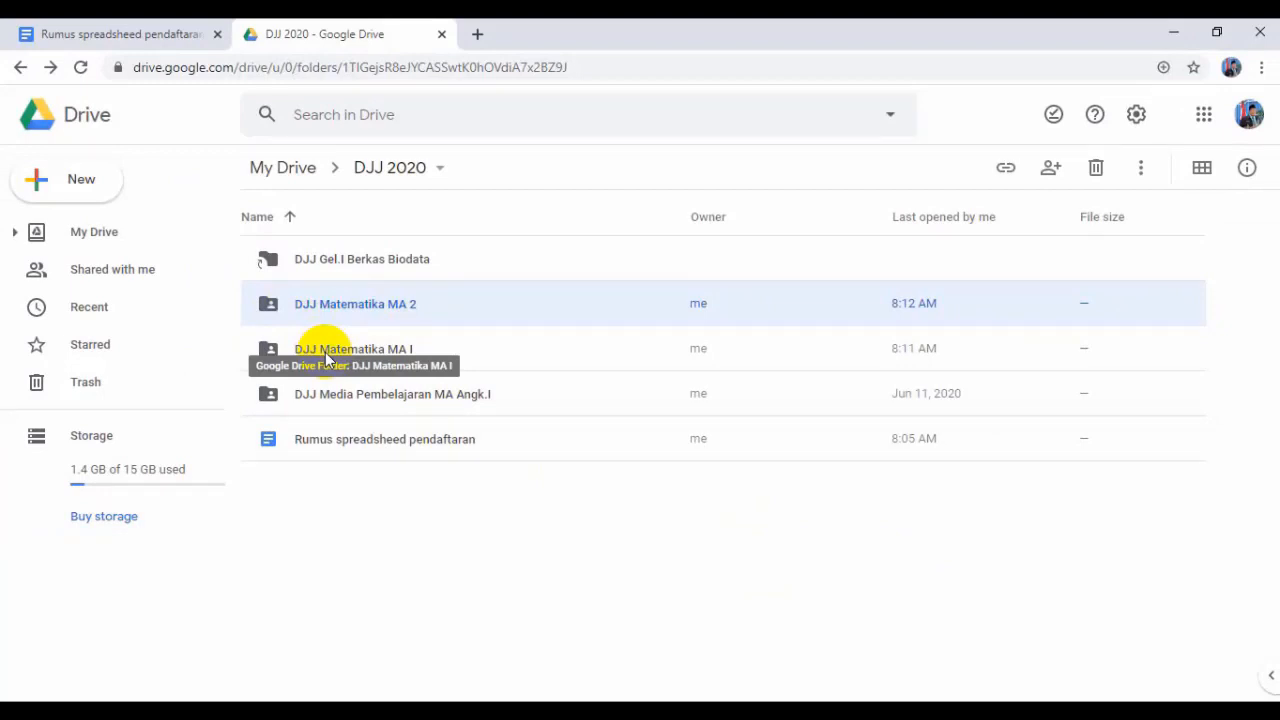
Make a copy of the form Formulir Biodata DJJ Mat MA I in the DJJ Matematika MA I folder
{"action": "double_click", "coordinate": [325, 352]}
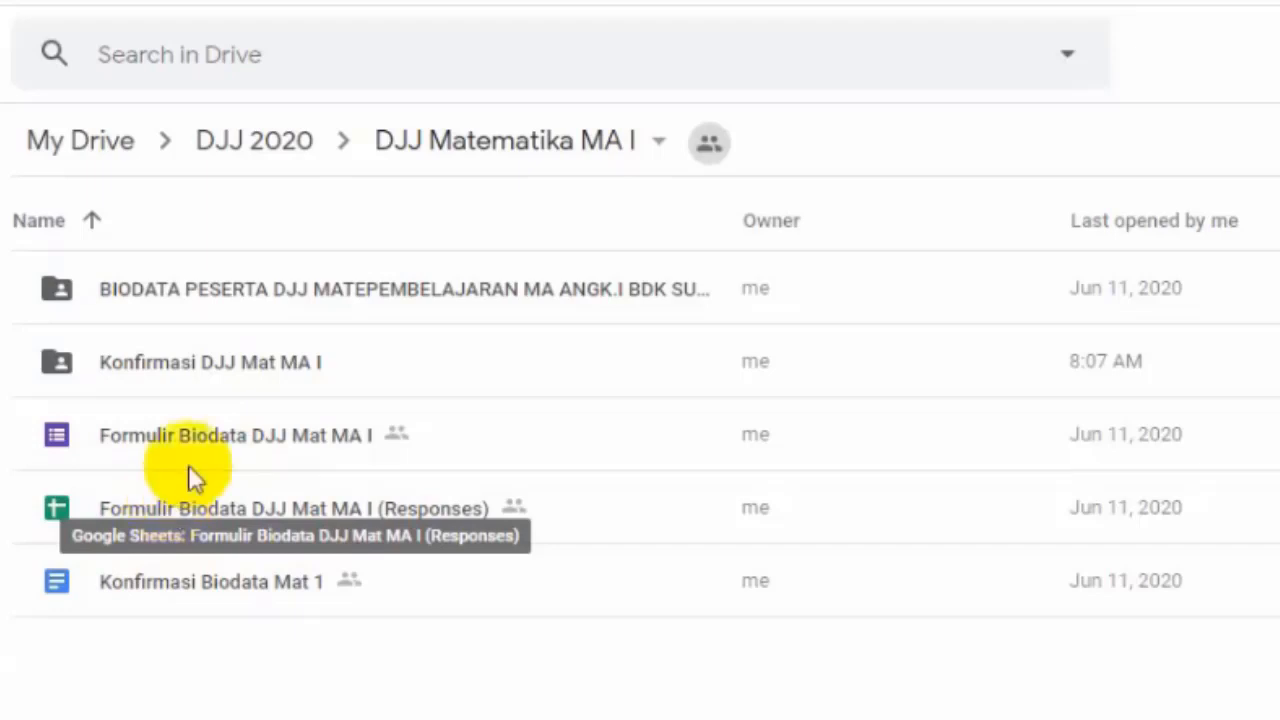
{"action": "left_click", "coordinate": [210, 437]}
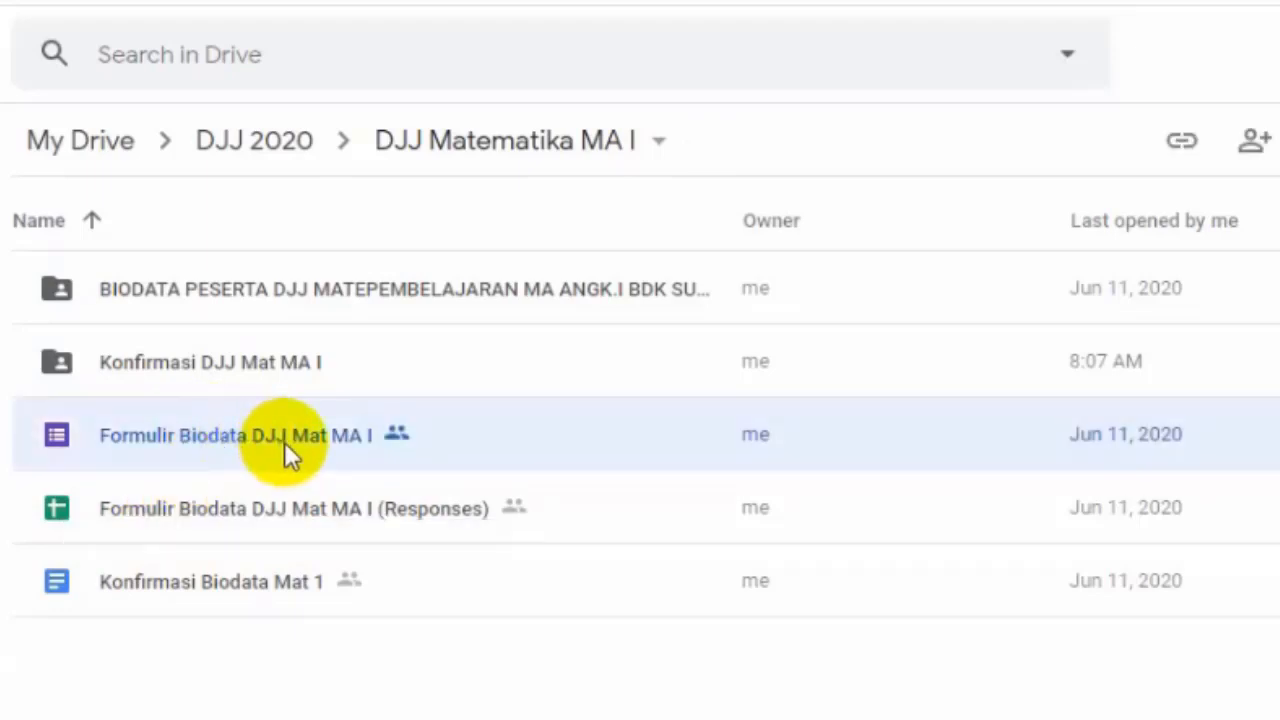
{"action": "left_click", "coordinate": [254, 581]}
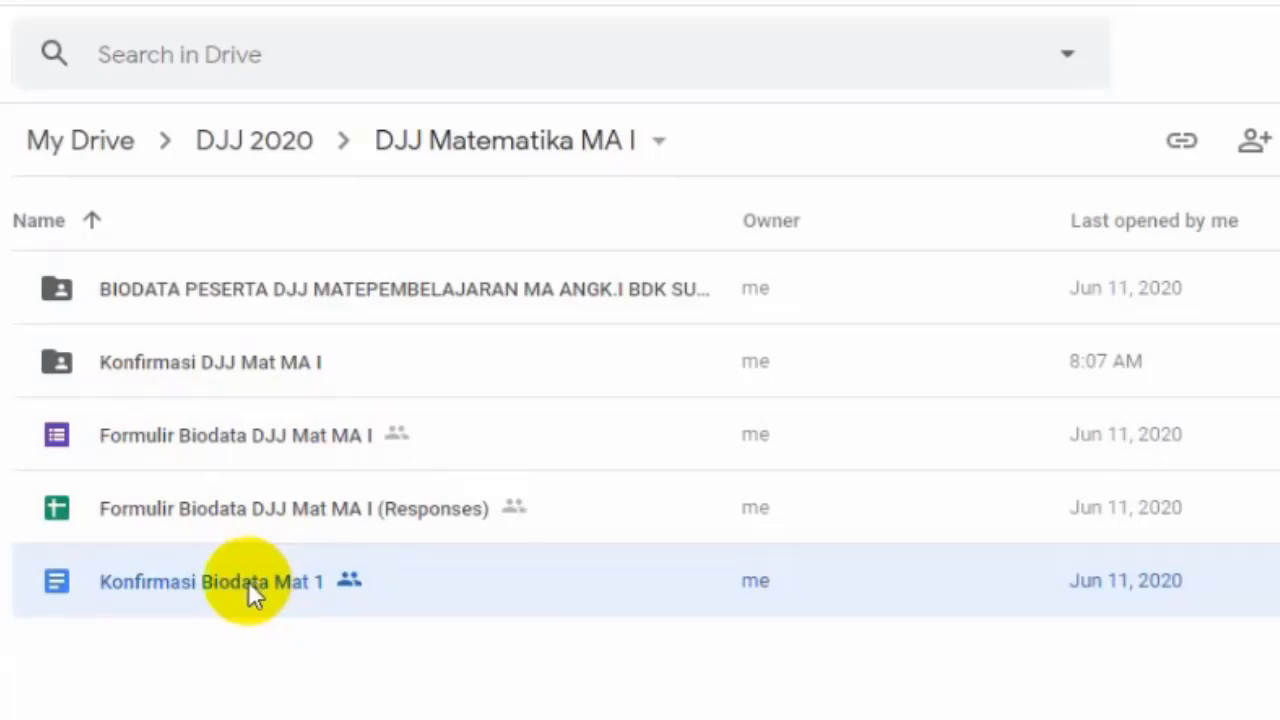
{"action": "right_click", "coordinate": [238, 447]}
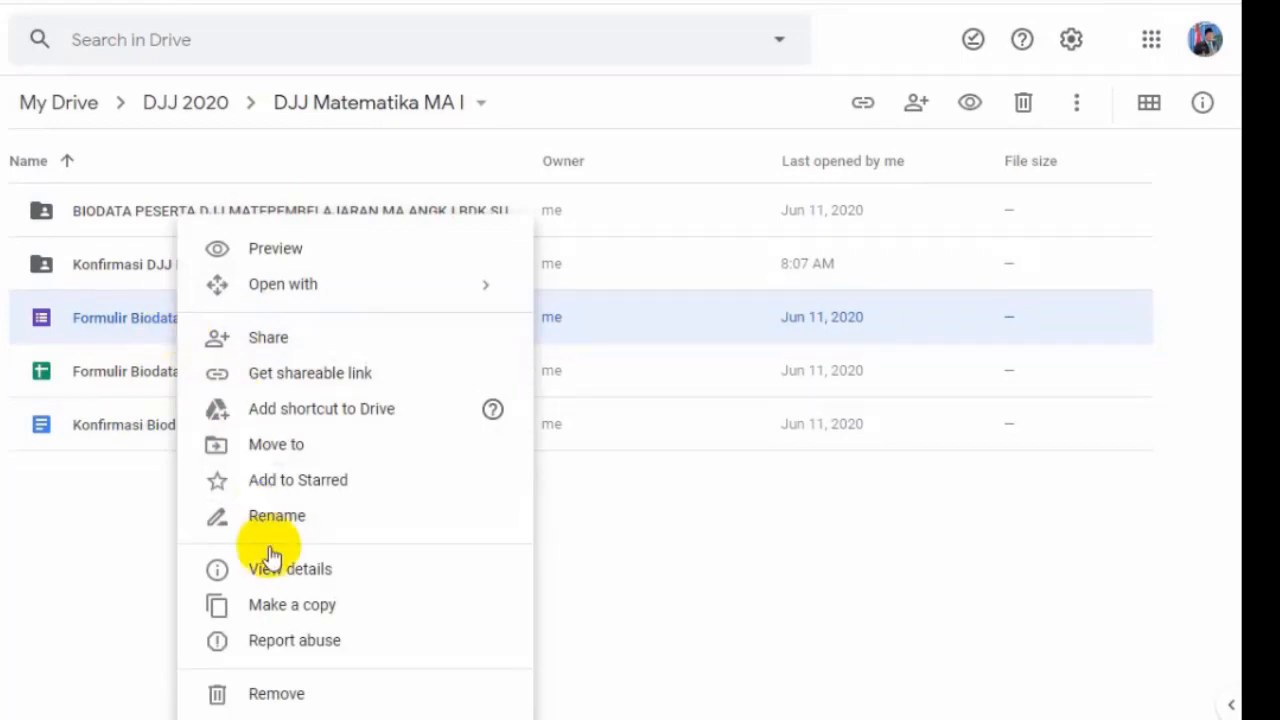
{"action": "left_click", "coordinate": [319, 614]}
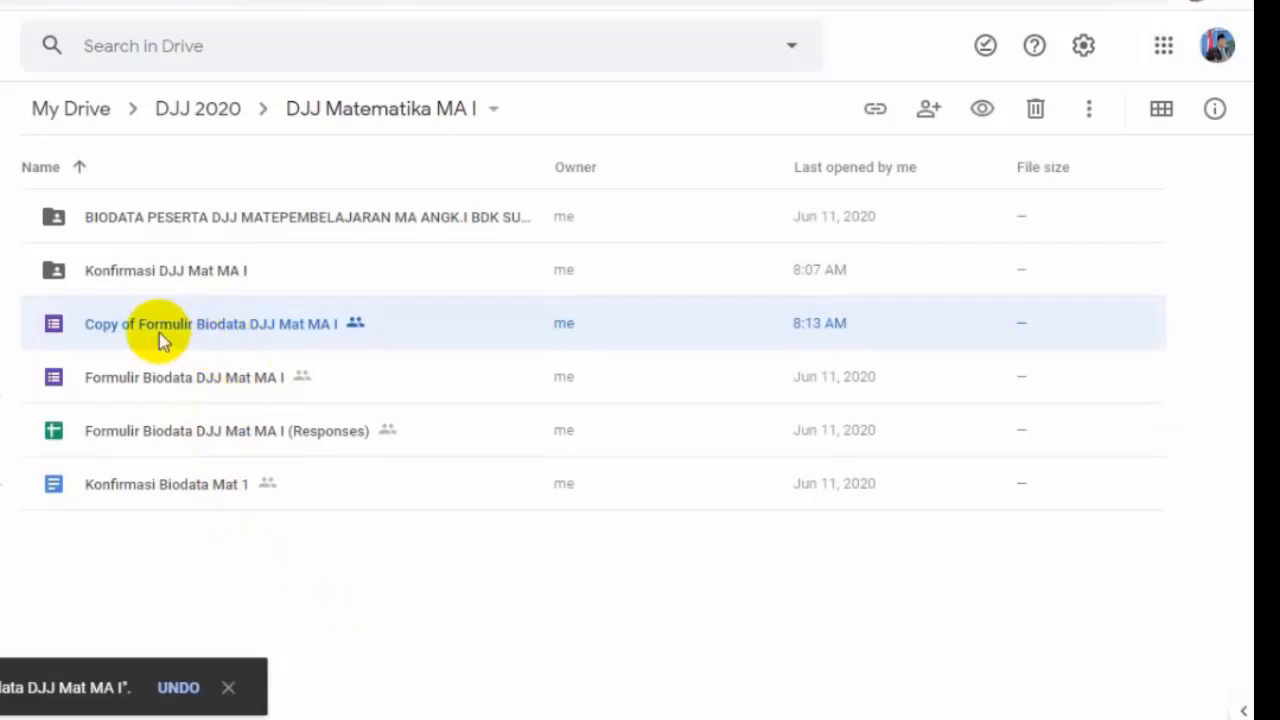
Move Copy of Formulir Biodata DJJ Mat MA I into the DJJ Matematika MA 2 folder, accepting the access change
{"action": "right_click", "coordinate": [310, 334]}
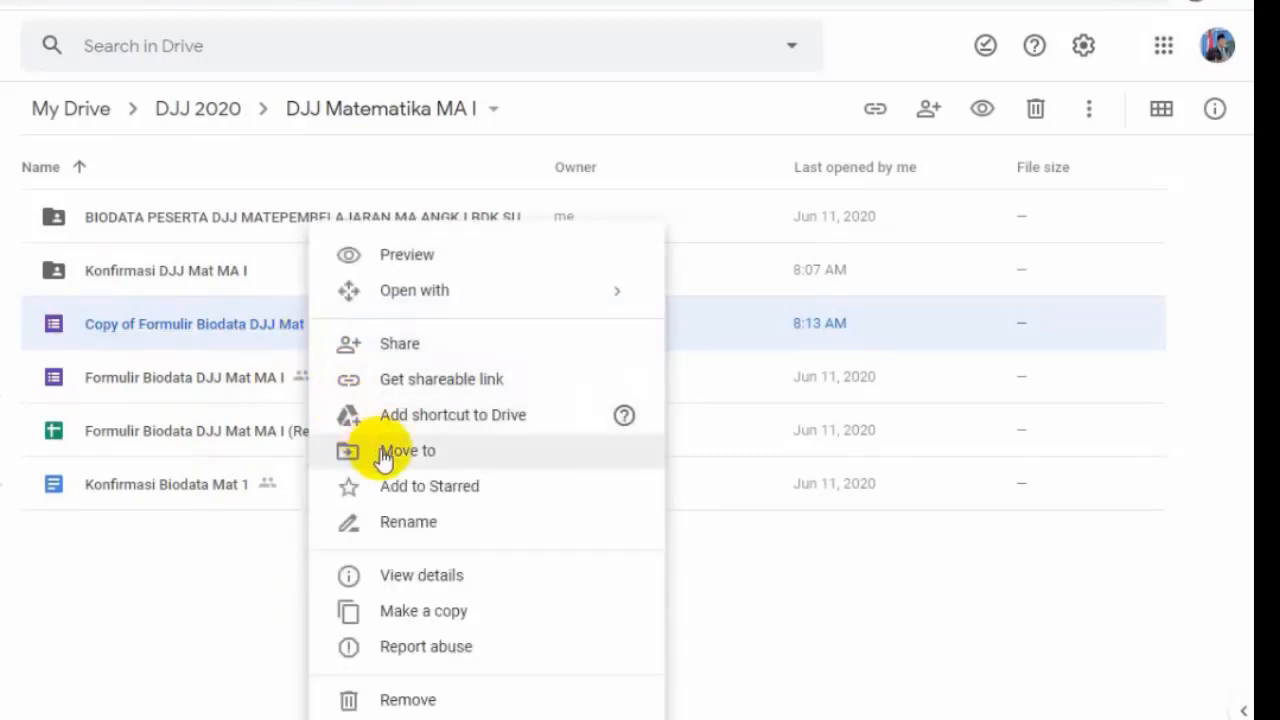
{"action": "left_click", "coordinate": [470, 460]}
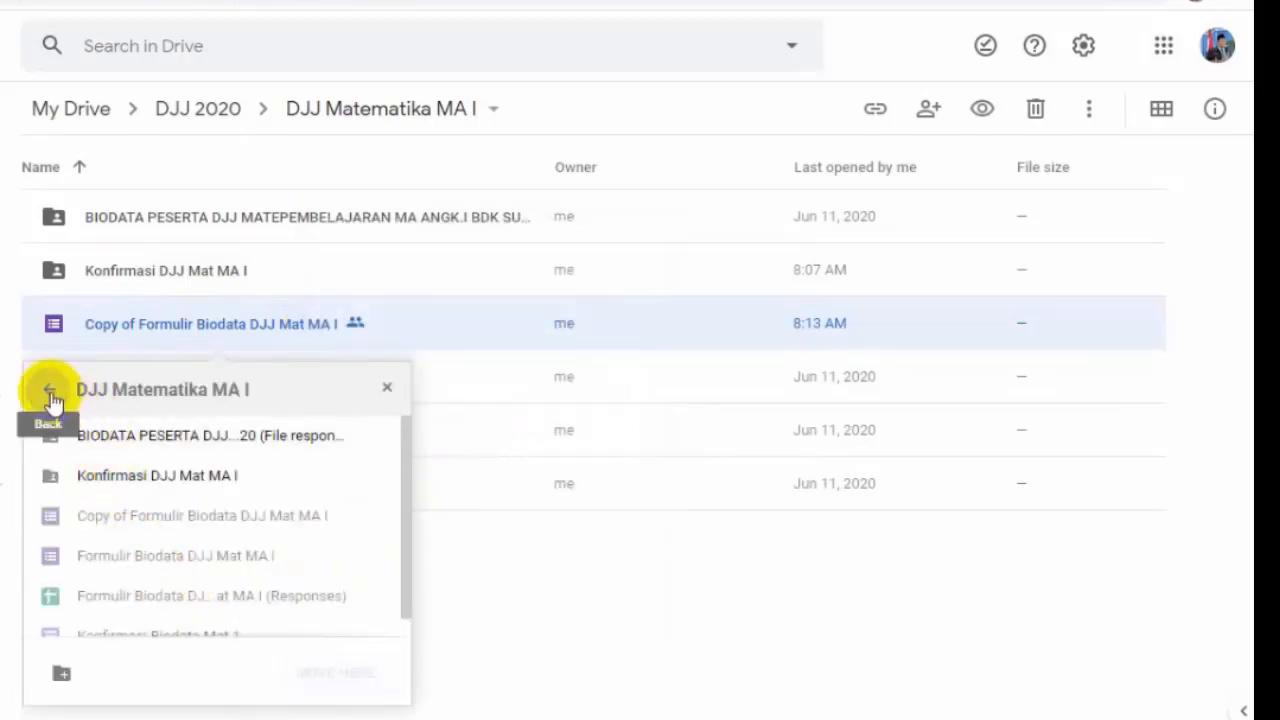
{"action": "left_click", "coordinate": [50, 393]}
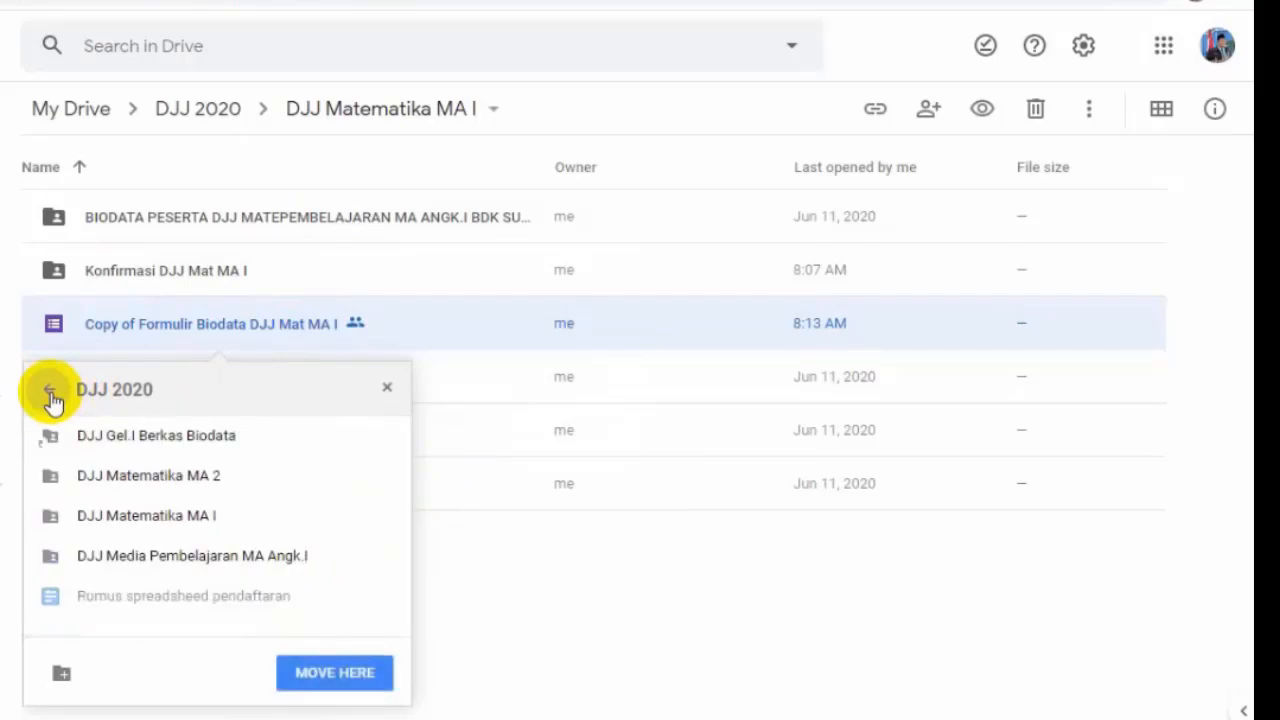
{"action": "left_click", "coordinate": [170, 481]}
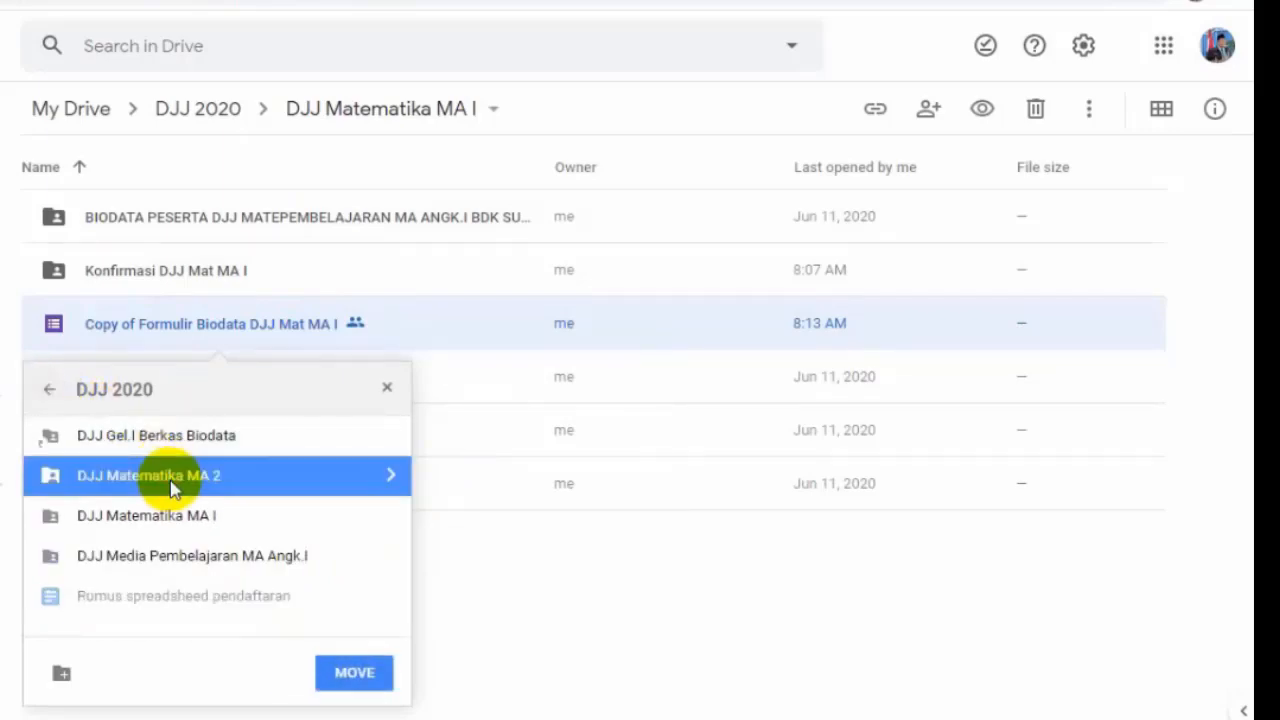
{"action": "double_click", "coordinate": [170, 481]}
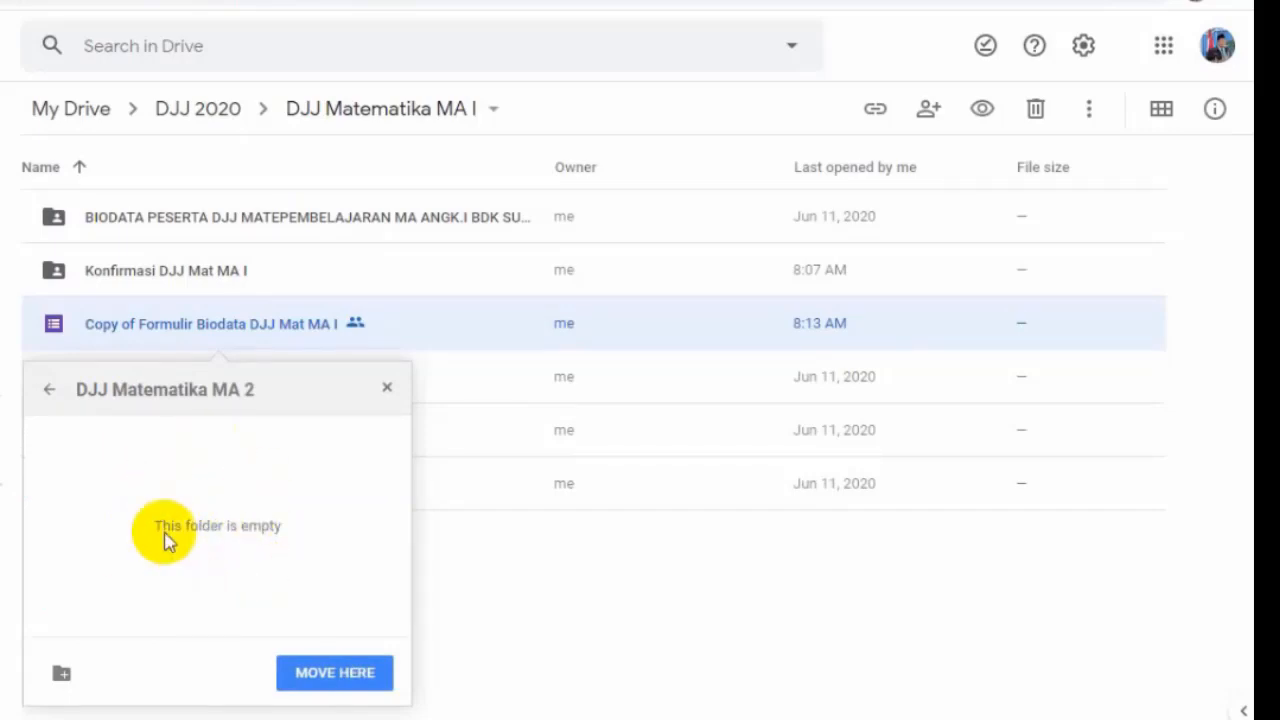
{"action": "left_click", "coordinate": [372, 693]}
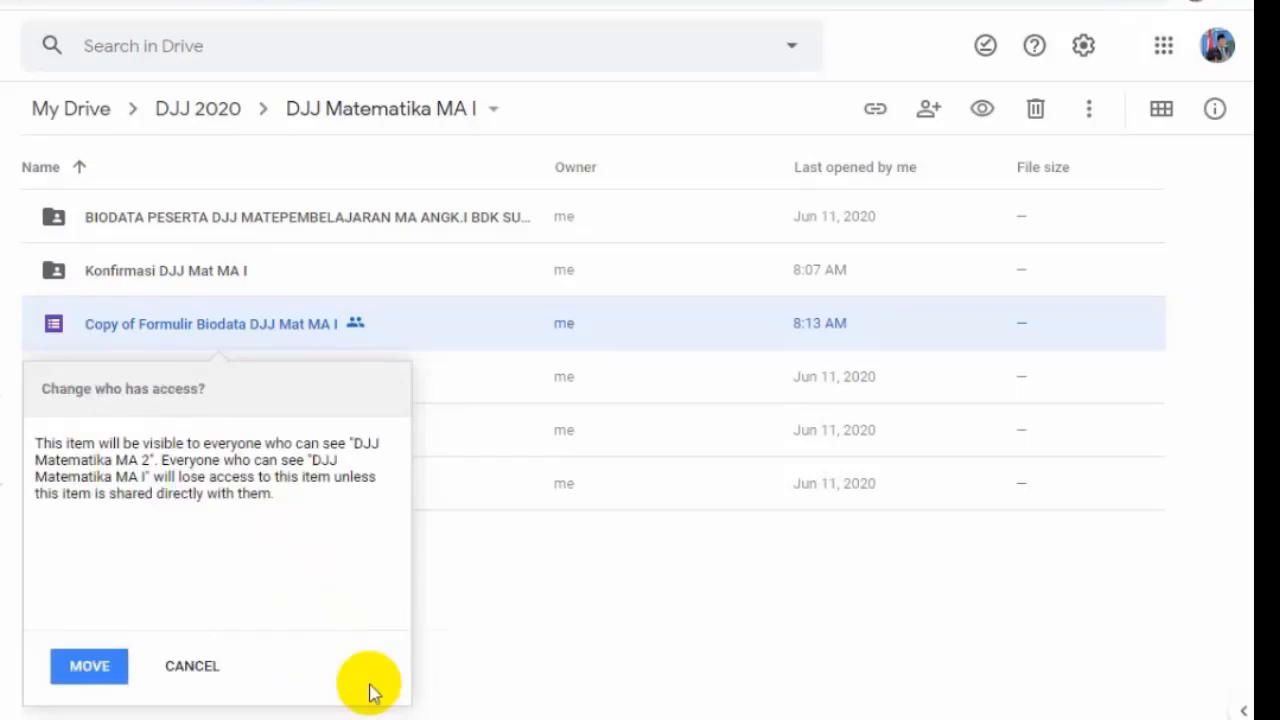
{"action": "left_click", "coordinate": [88, 666]}
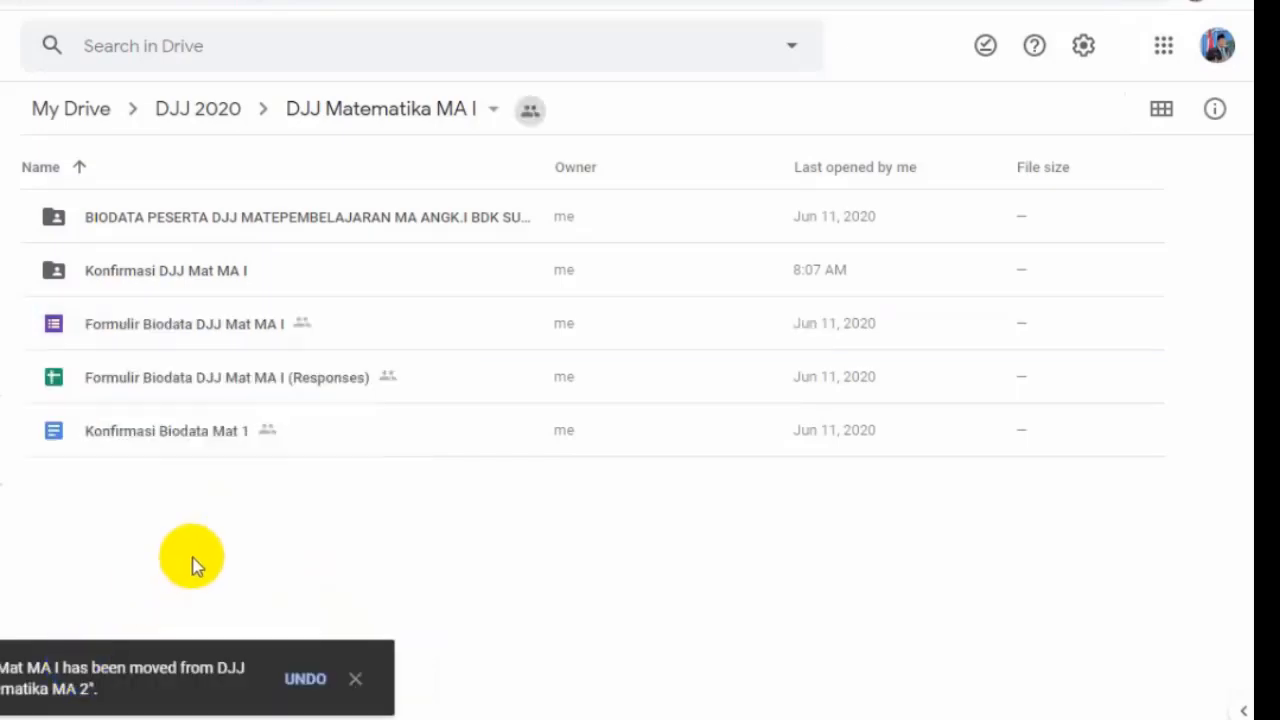
Make a copy of the document Konfirmasi Biodata Mat 1 in the DJJ Matematika MA I folder
{"action": "left_click", "coordinate": [167, 440]}
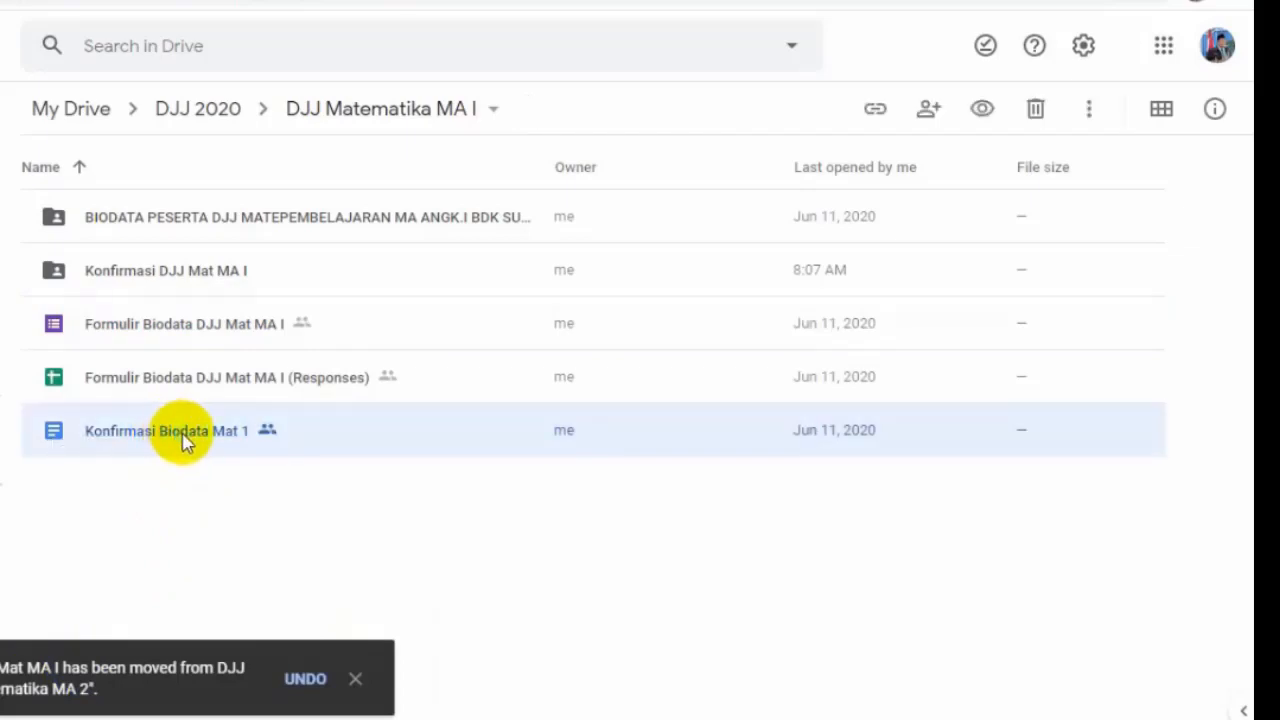
{"action": "right_click", "coordinate": [180, 438]}
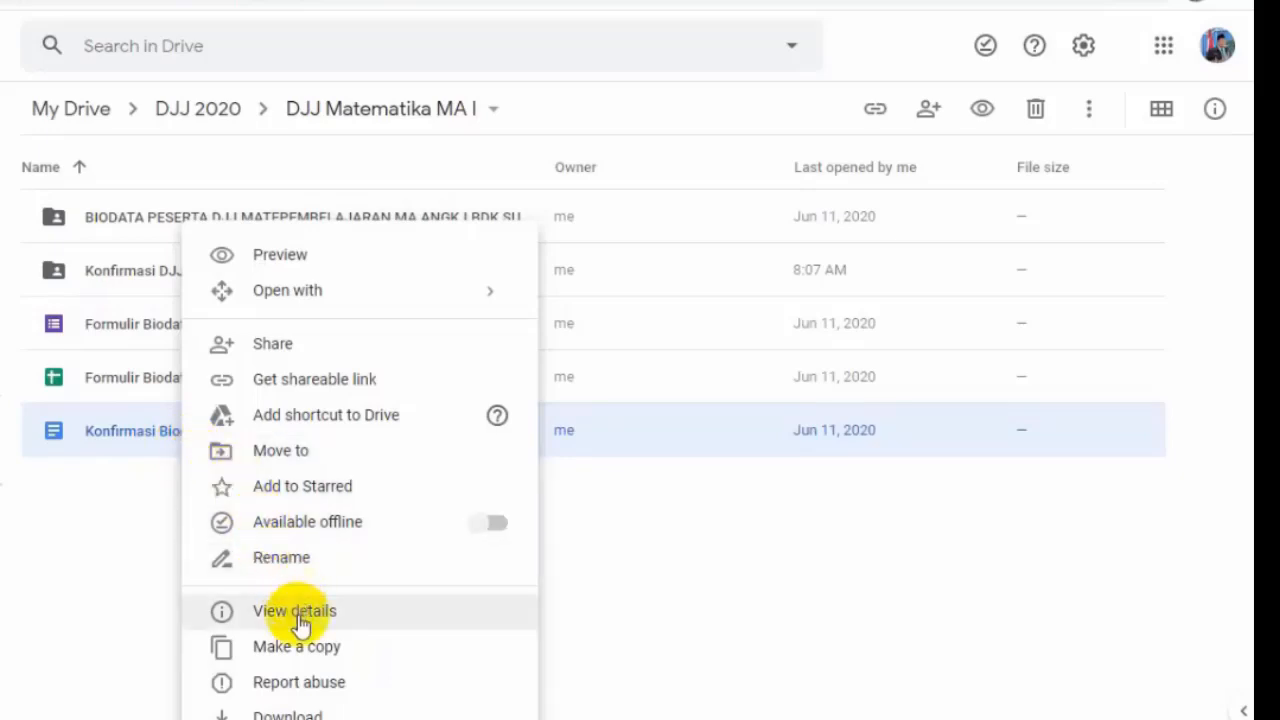
{"action": "left_click", "coordinate": [305, 660]}
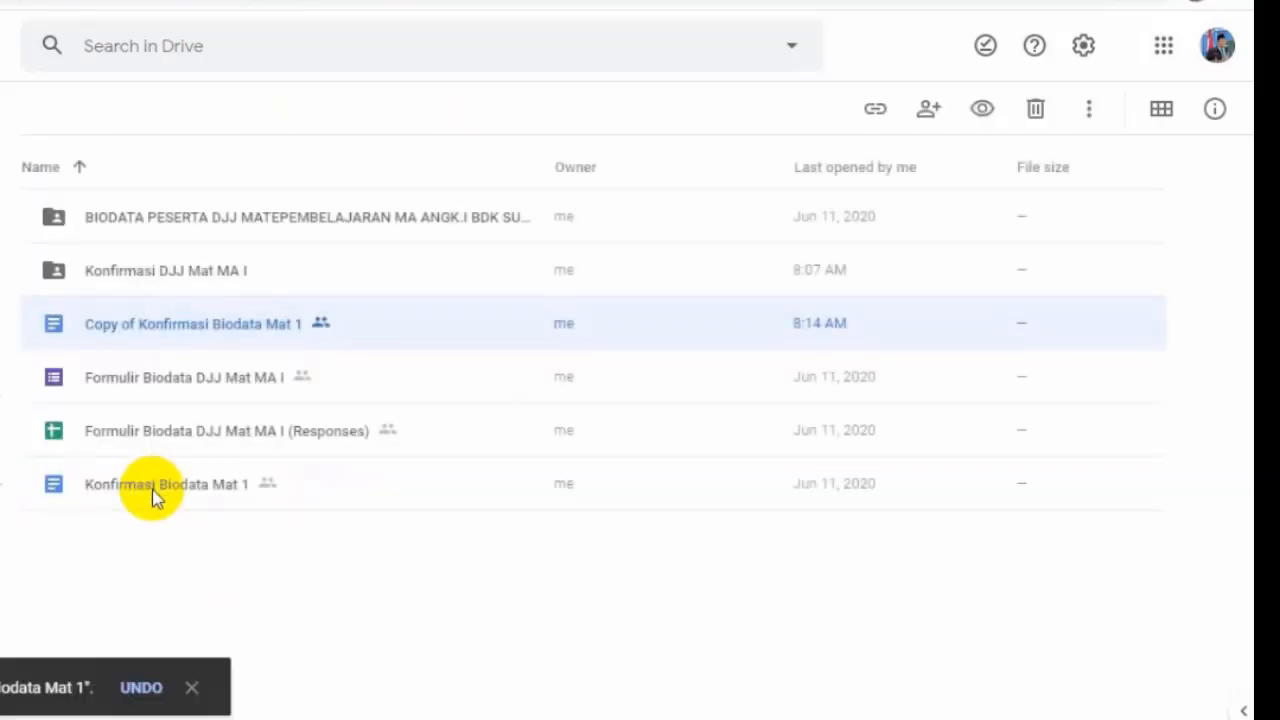
Move Copy of Konfirmasi Biodata Mat 1 into the DJJ Matematika MA 2 folder, accepting the access change
{"action": "right_click", "coordinate": [178, 330]}
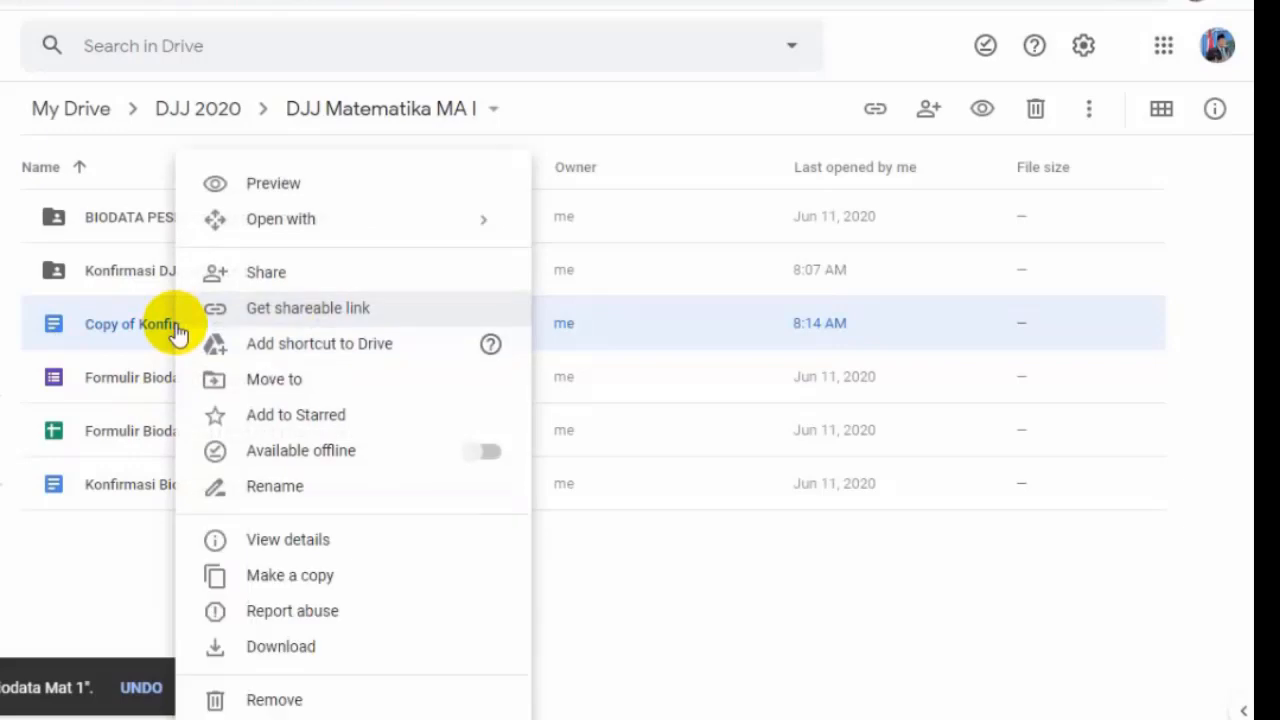
{"action": "left_click", "coordinate": [274, 380]}
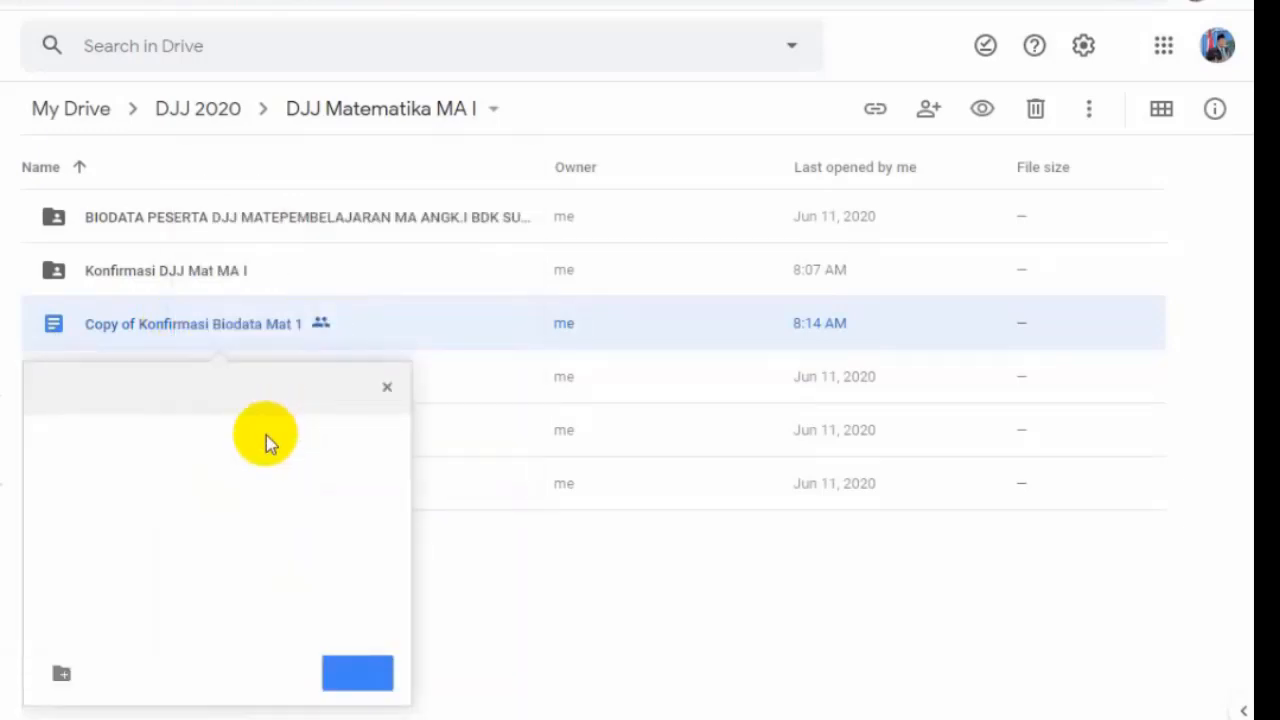
{"action": "left_click", "coordinate": [49, 391]}
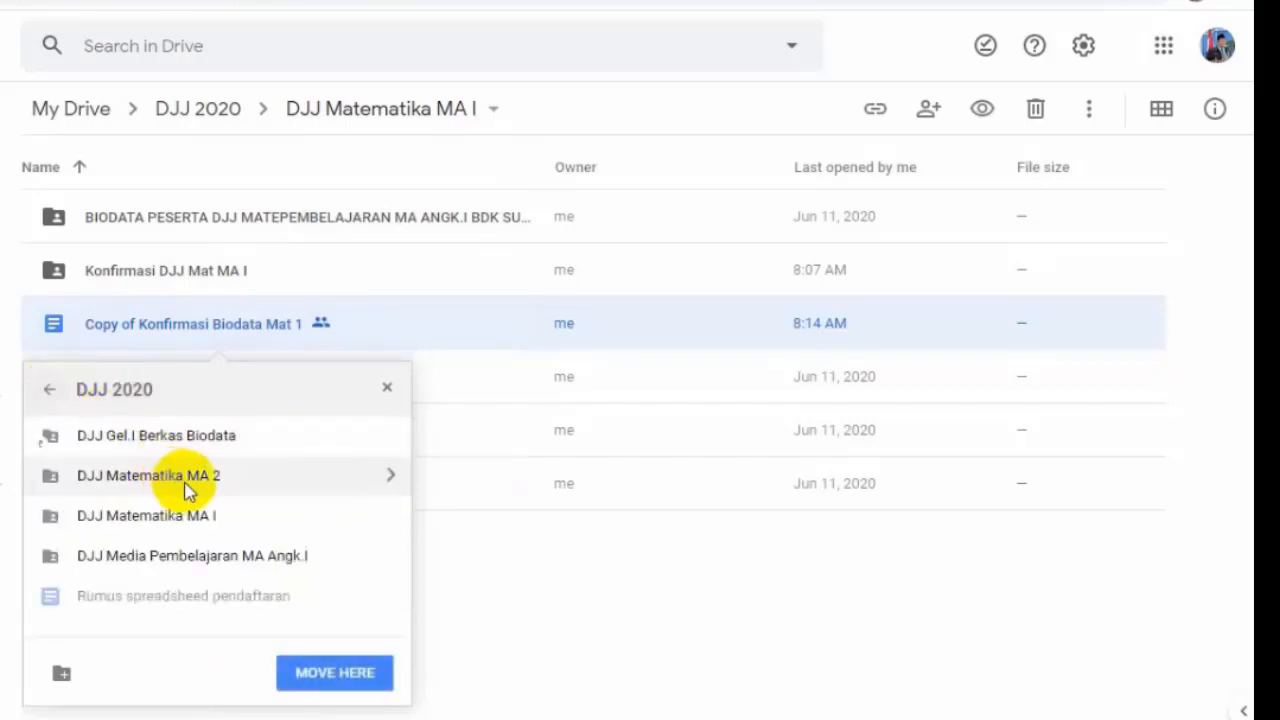
{"action": "left_click", "coordinate": [187, 490]}
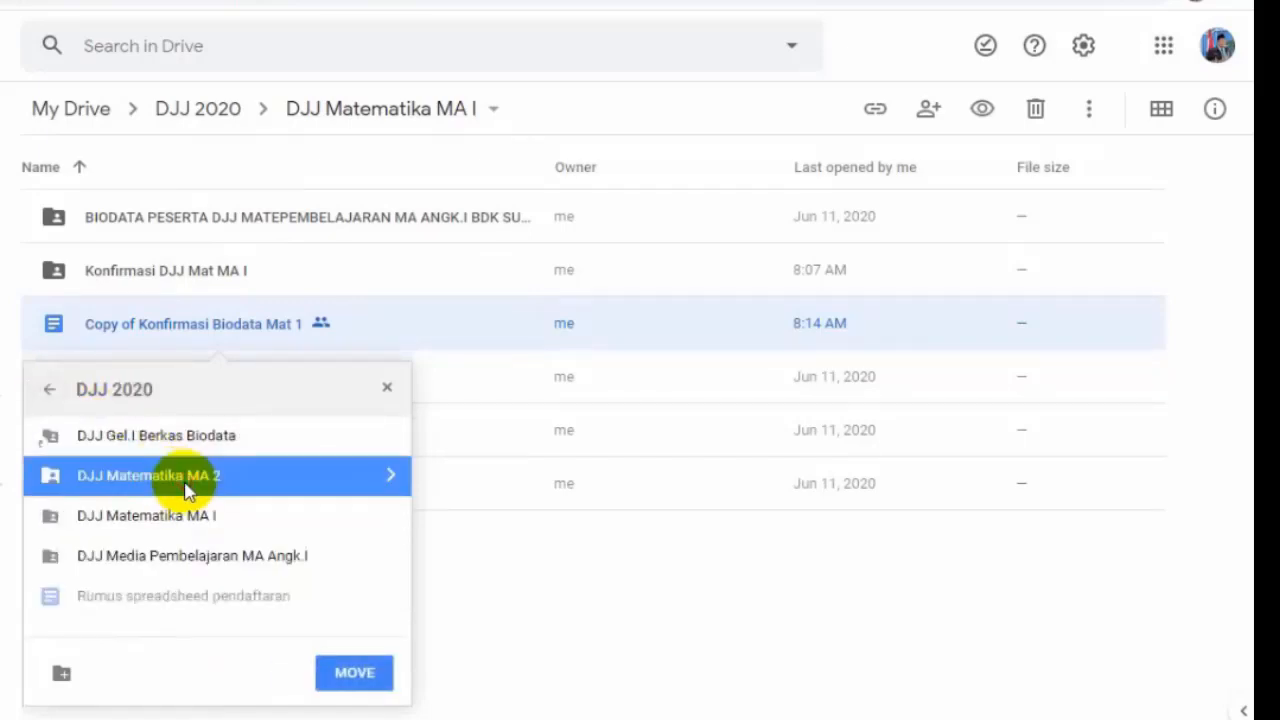
{"action": "double_click", "coordinate": [187, 490]}
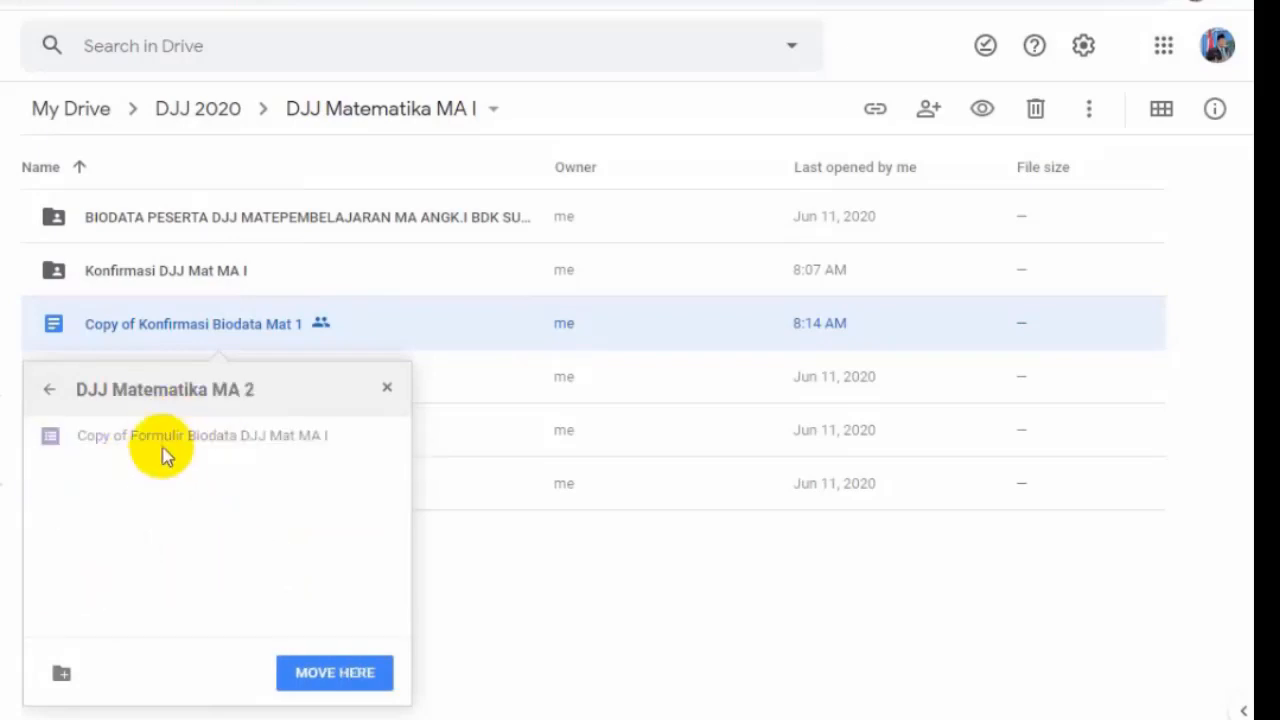
{"action": "left_click", "coordinate": [363, 686]}
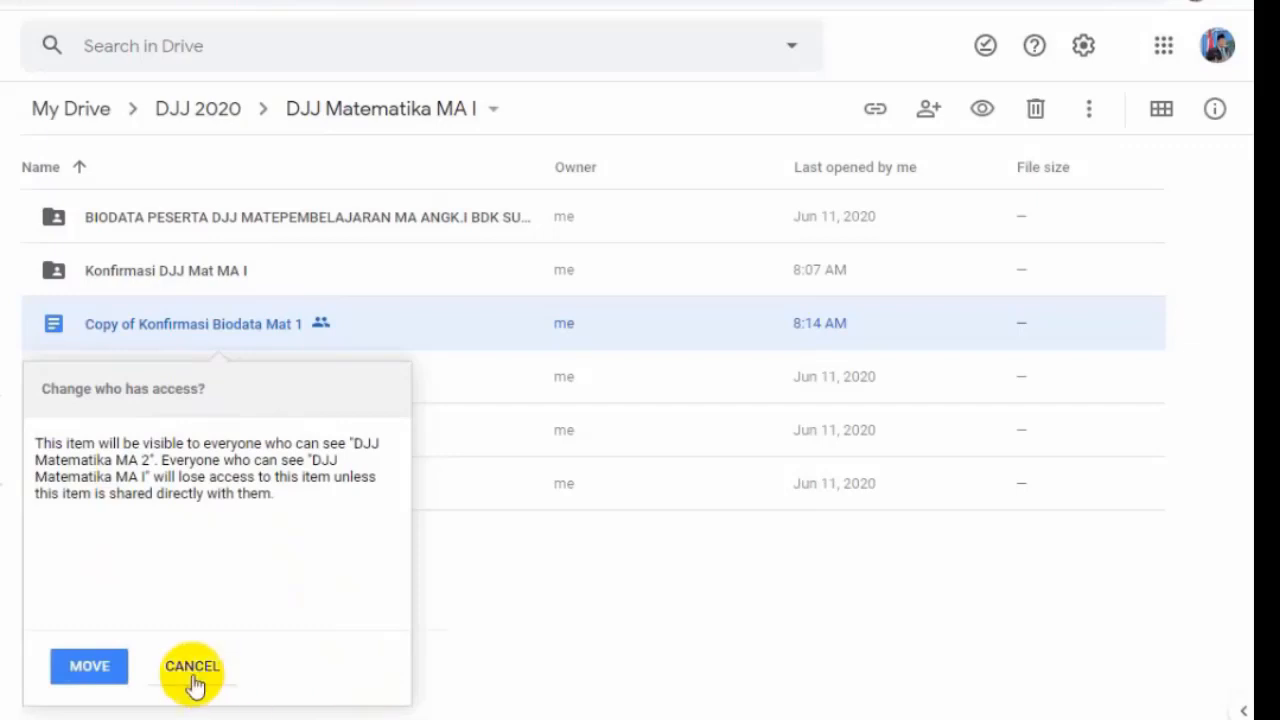
{"action": "left_click", "coordinate": [92, 666]}
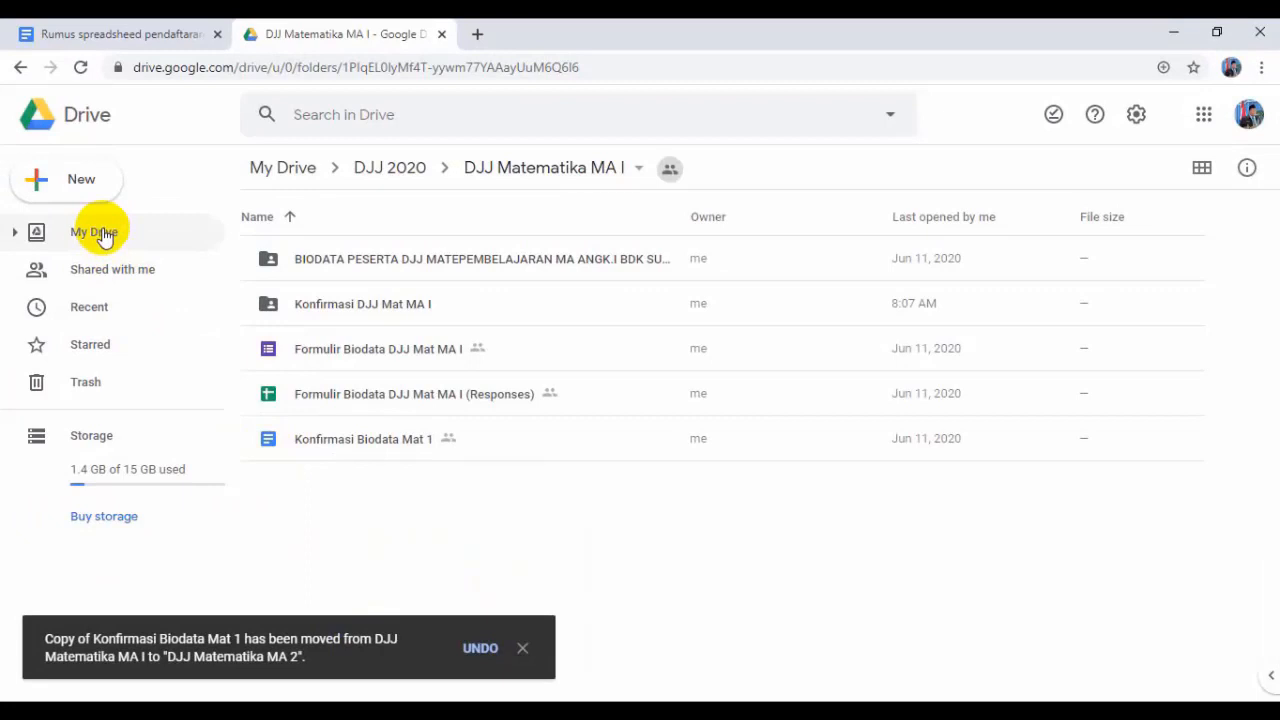
Open the DJJ Matematika MA 2 folder inside DJJ 2020 and rename the copied form as "Formulir Biodata DJJ Mat MA 2"
{"action": "left_click", "coordinate": [382, 165]}
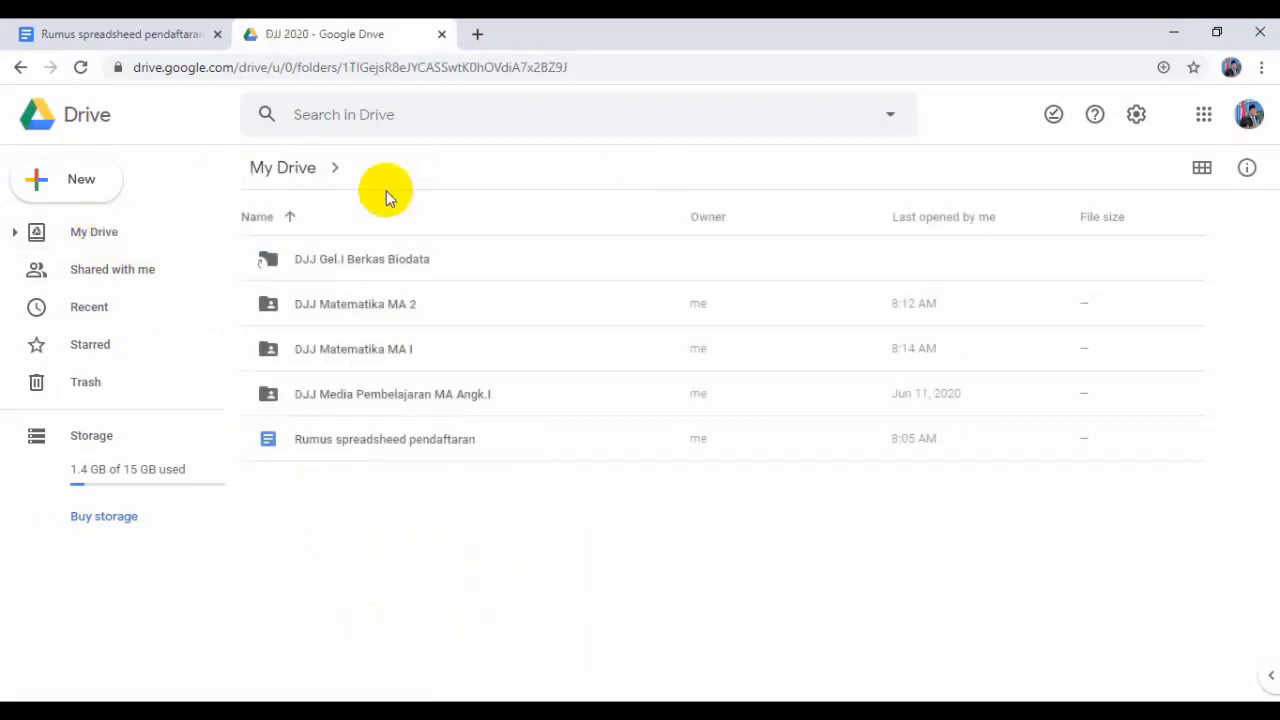
{"action": "double_click", "coordinate": [397, 308]}
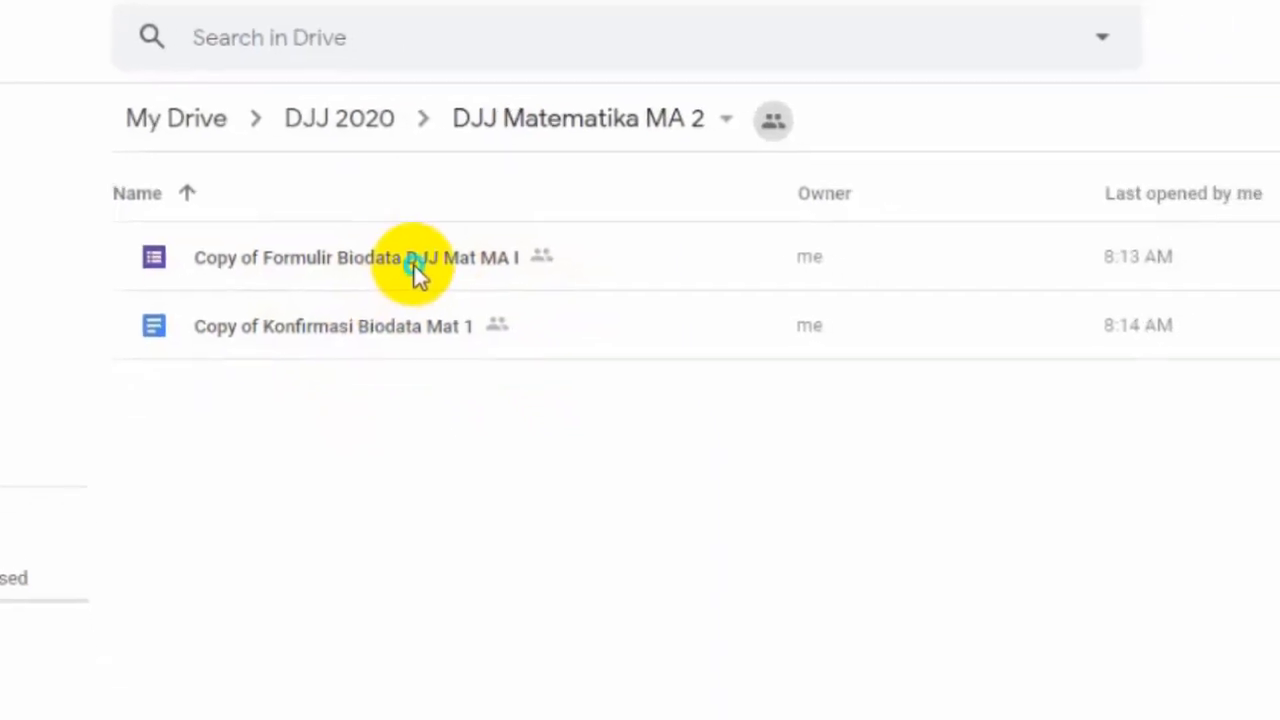
{"action": "right_click", "coordinate": [412, 264]}
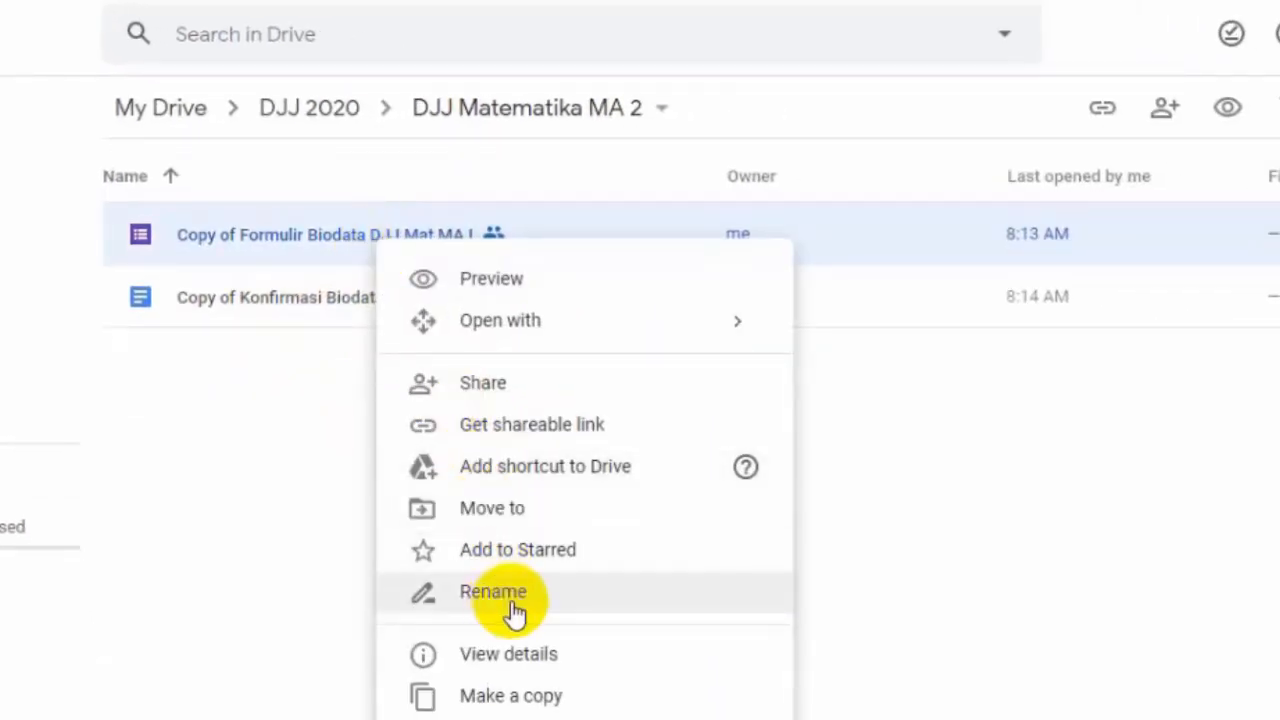
{"action": "left_click", "coordinate": [513, 605]}
{"action": "left_click", "coordinate": [449, 415]}
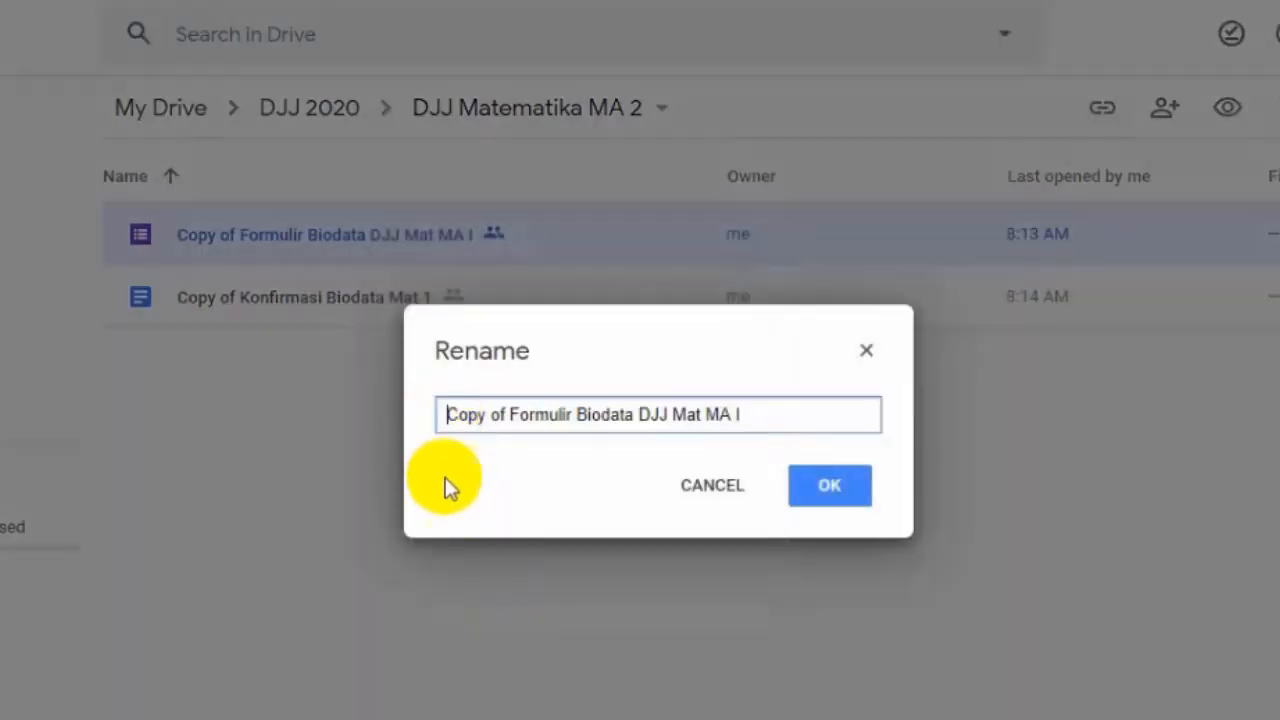
{"action": "key", "text": "Delete"}
{"action": "key", "text": "Delete"}
{"action": "key", "text": "Delete"}
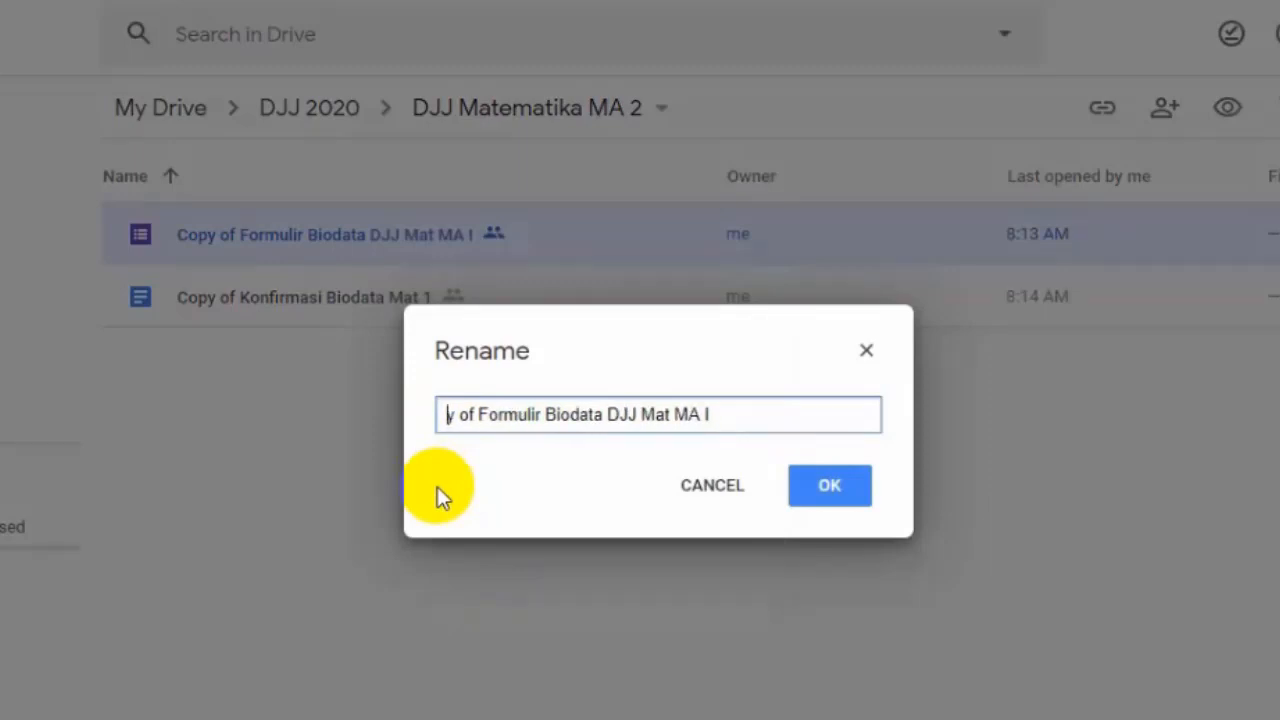
{"action": "key", "text": "Delete"}
{"action": "key", "text": "Delete"}
{"action": "key", "text": "Delete"}
{"action": "key", "text": "Delete"}
{"action": "key", "text": "Delete"}
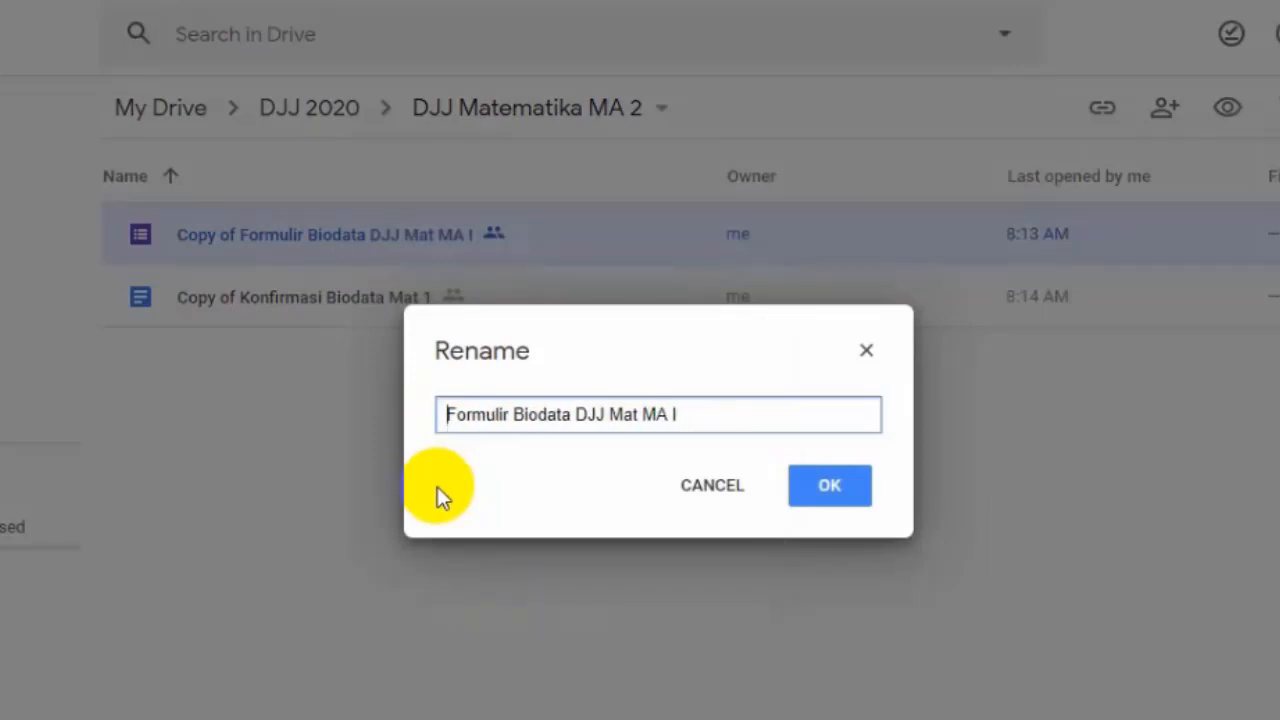
{"action": "left_click", "coordinate": [683, 413]}
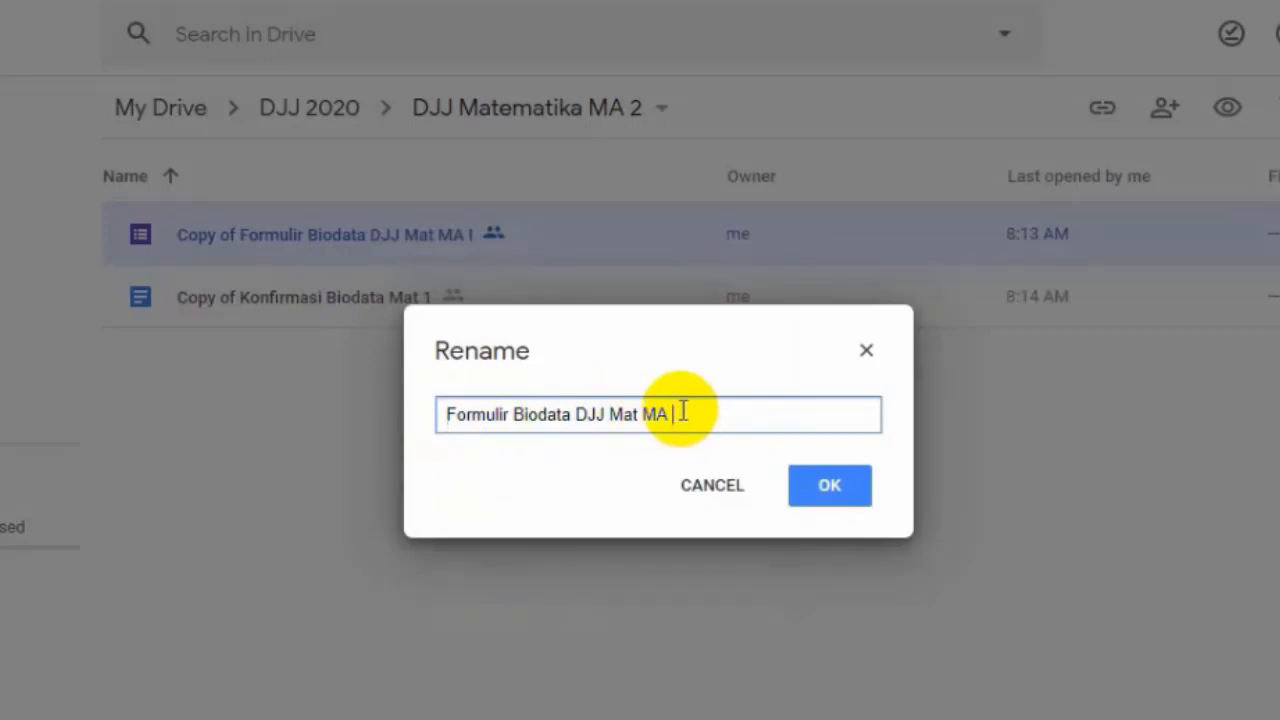
{"action": "key", "text": "BackSpace"}
{"action": "type", "text": "2"}
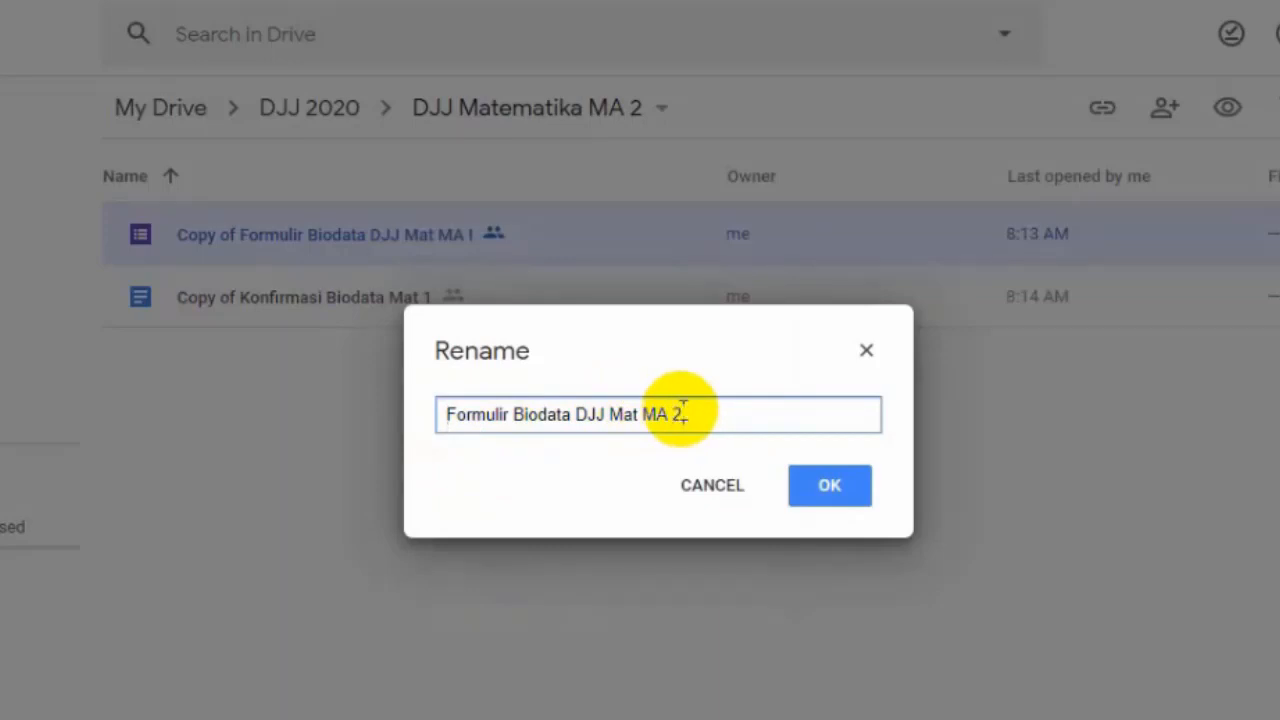
{"action": "left_click", "coordinate": [828, 490]}
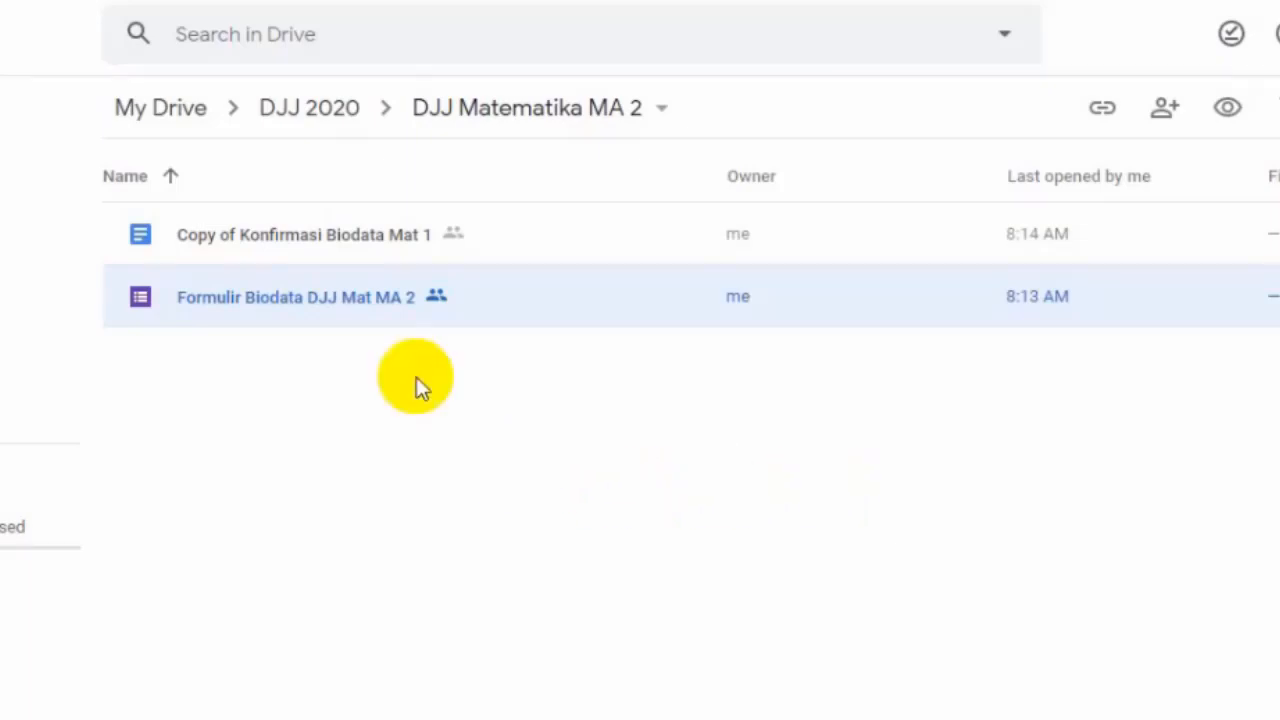
Rename the copied confirmation document in the DJJ Matematika MA 2 folder as "Konfirmasi Biodata Mat 2"
{"action": "left_click", "coordinate": [407, 240]}
{"action": "right_click", "coordinate": [407, 240]}
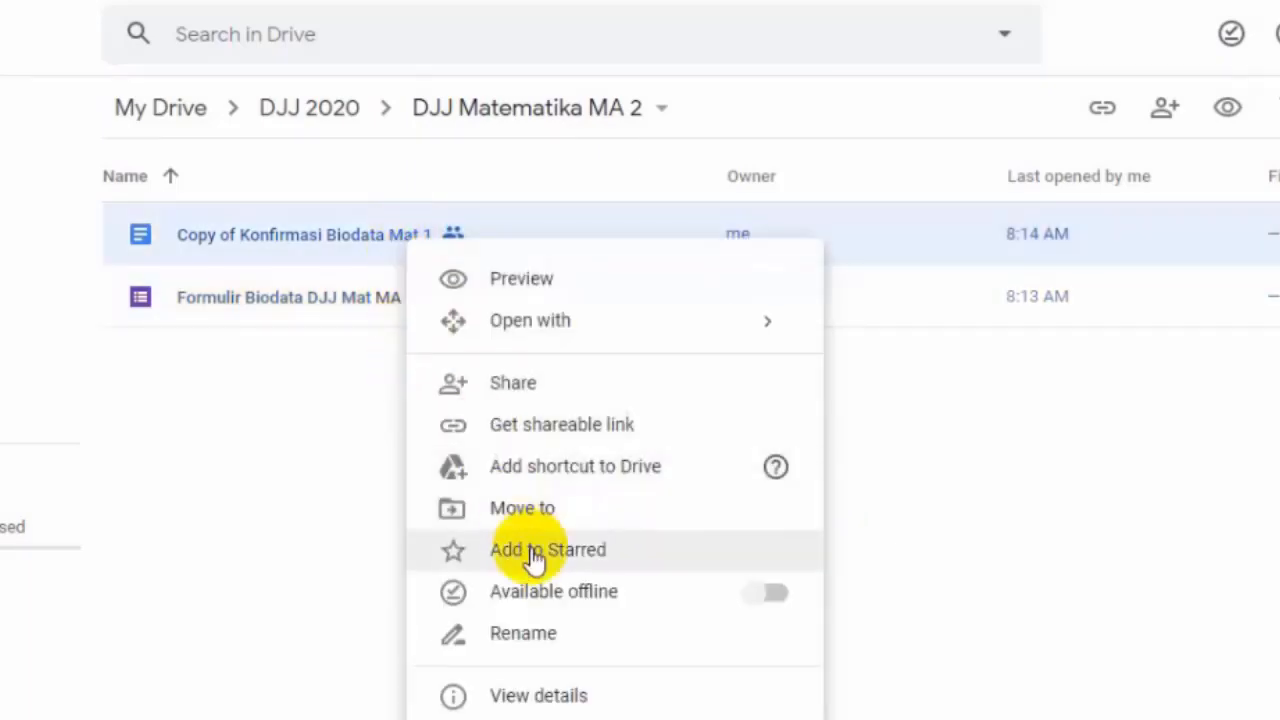
{"action": "left_click", "coordinate": [541, 630]}
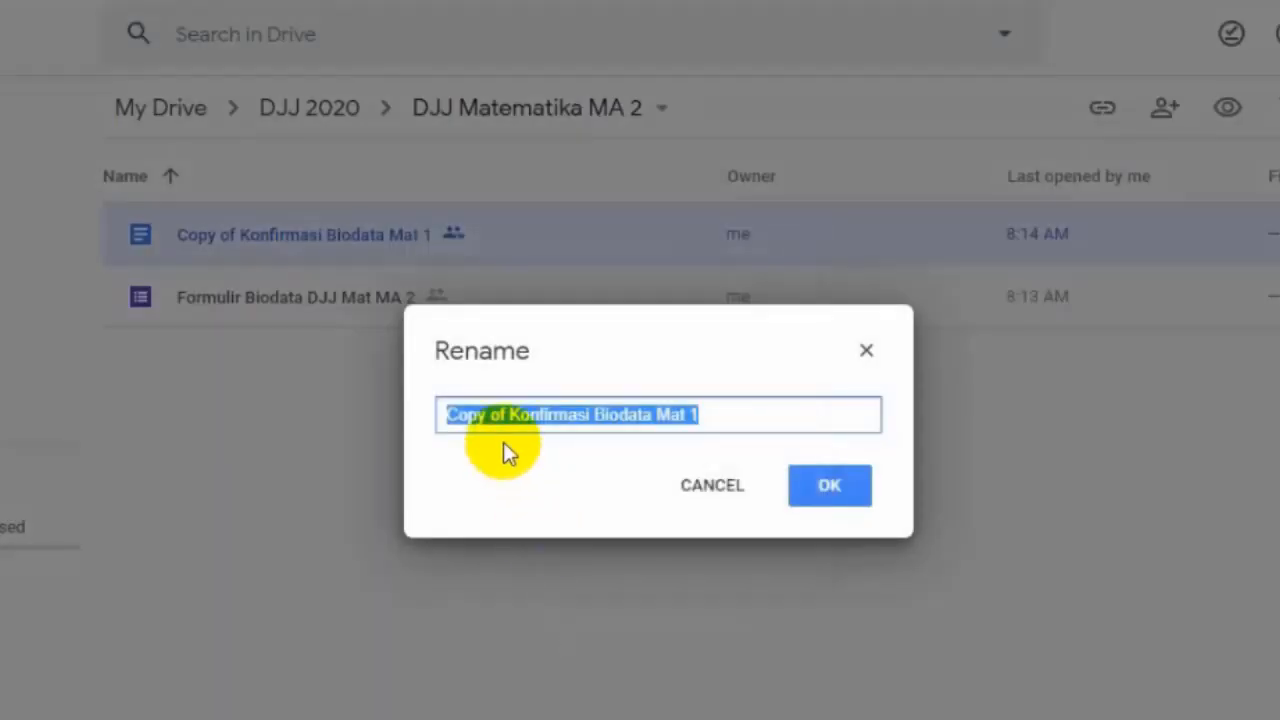
{"action": "left_click", "coordinate": [509, 416]}
{"action": "key", "text": "BackSpace"}
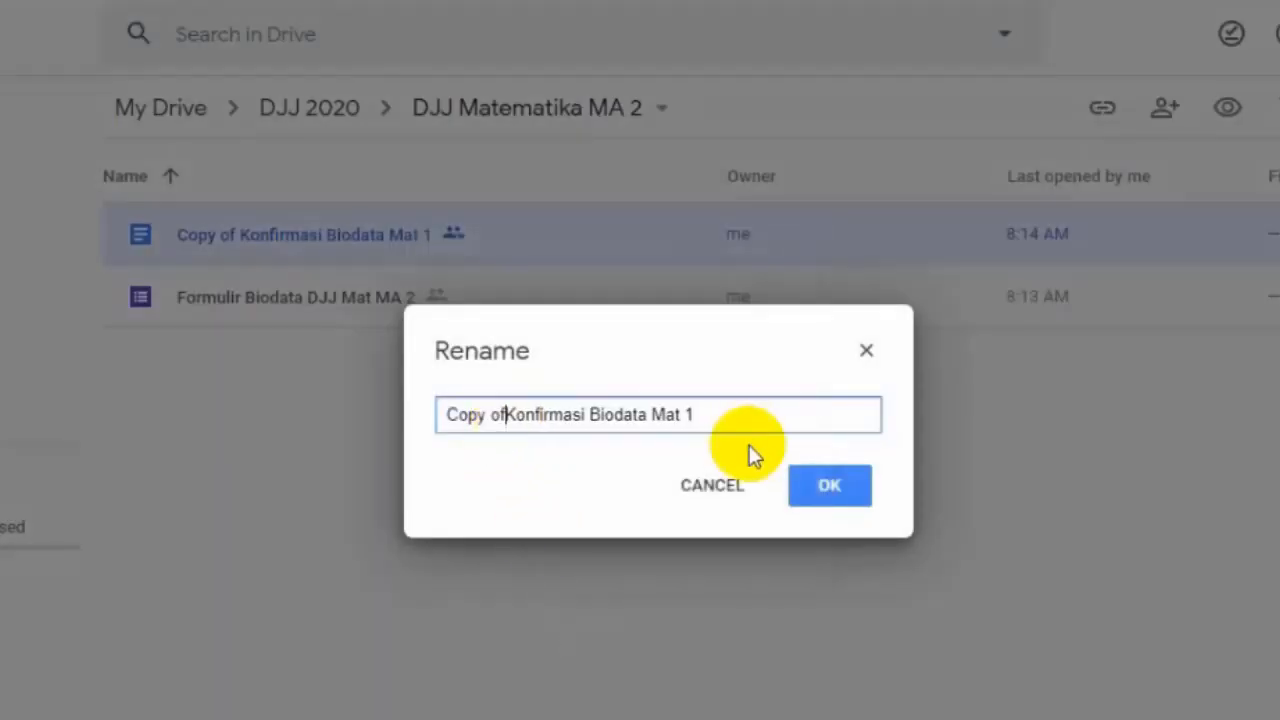
{"action": "key", "text": "BackSpace"}
{"action": "key", "text": "BackSpace"}
{"action": "key", "text": "BackSpace"}
{"action": "key", "text": "BackSpace"}
{"action": "key", "text": "BackSpace"}
{"action": "key", "text": "BackSpace"}
{"action": "key", "text": "BackSpace"}
{"action": "key", "text": "Right"}
{"action": "key", "text": "Right"}
{"action": "key", "text": "Right"}
{"action": "key", "text": "Right"}
{"action": "key", "text": "Right"}
{"action": "key", "text": "Right"}
{"action": "key", "text": "Right"}
{"action": "key", "text": "Right"}
{"action": "key", "text": "Right"}
{"action": "key", "text": "Right"}
{"action": "key", "text": "Right"}
{"action": "key", "text": "Right"}
{"action": "key", "text": "Right"}
{"action": "key", "text": "Right"}
{"action": "key", "text": "Right"}
{"action": "key", "text": "Right"}
{"action": "key", "text": "Right"}
{"action": "key", "text": "Right"}
{"action": "key", "text": "Right"}
{"action": "key", "text": "Right"}
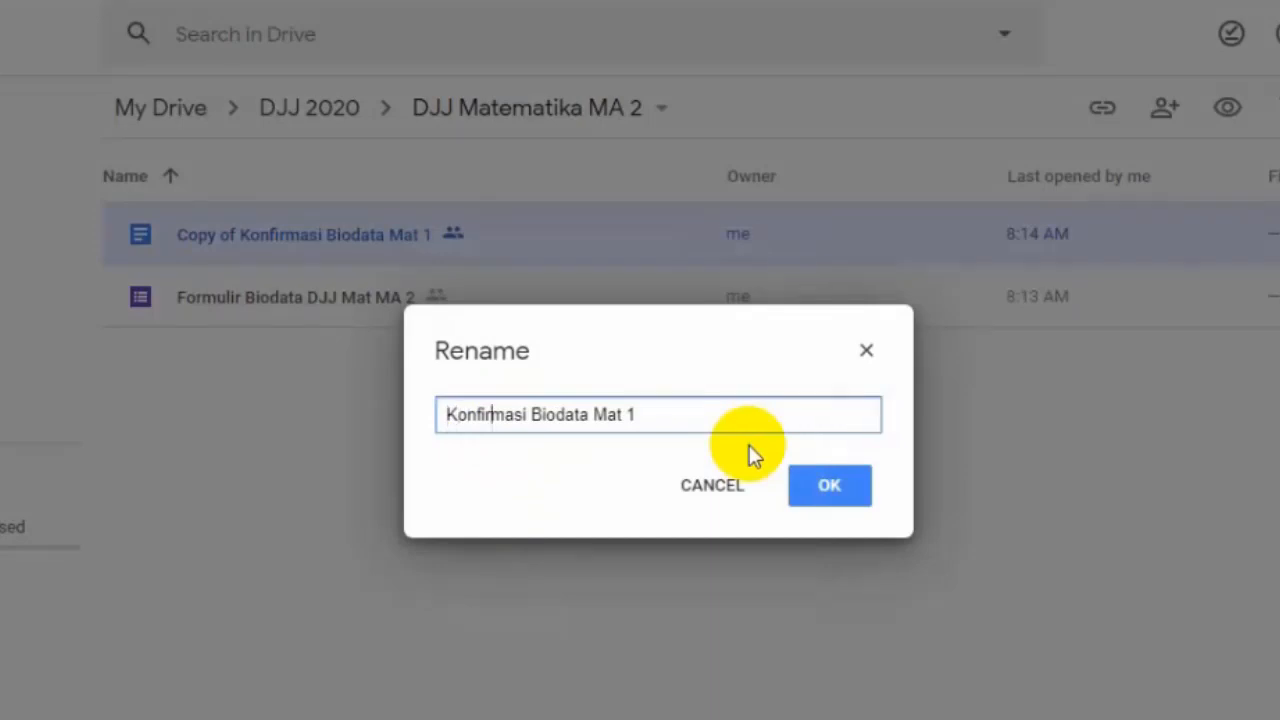
{"action": "key", "text": "BackSpace"}
{"action": "type", "text": "2"}
{"action": "left_click", "coordinate": [830, 496]}
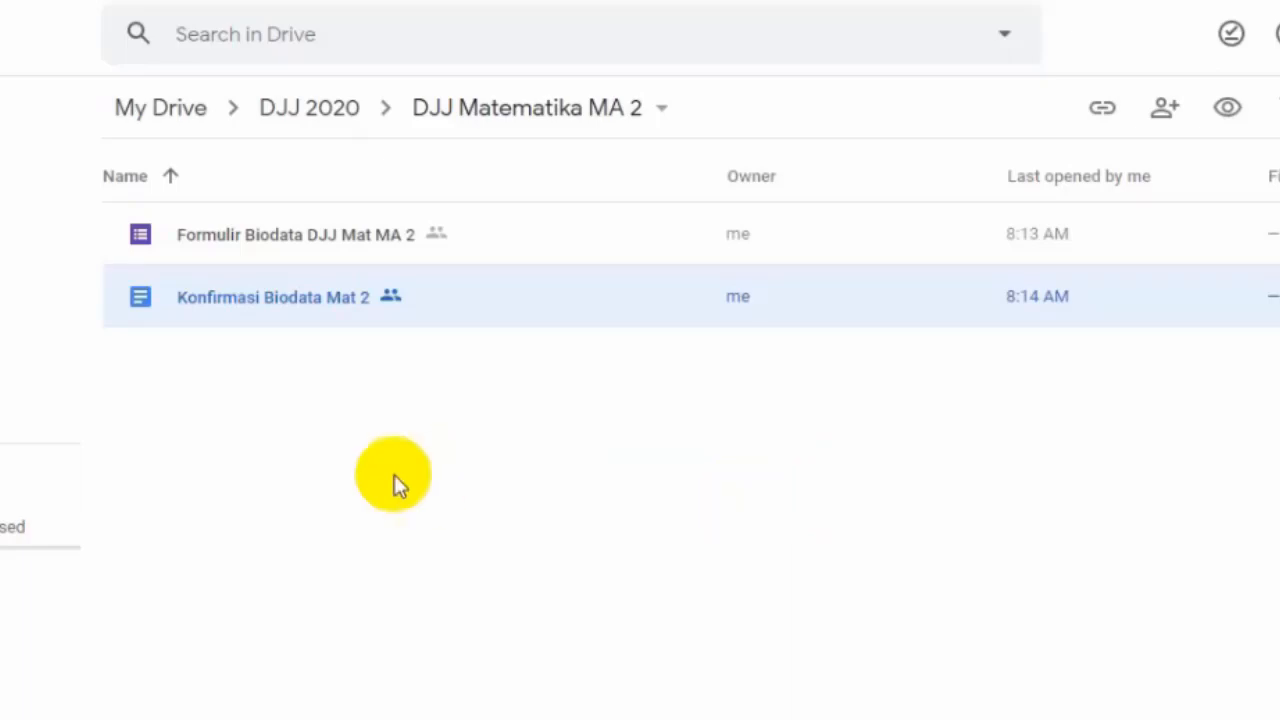
Open the form Formulir Biodata DJJ Mat MA 2 and restore its missing file upload folder
{"action": "double_click", "coordinate": [311, 229]}
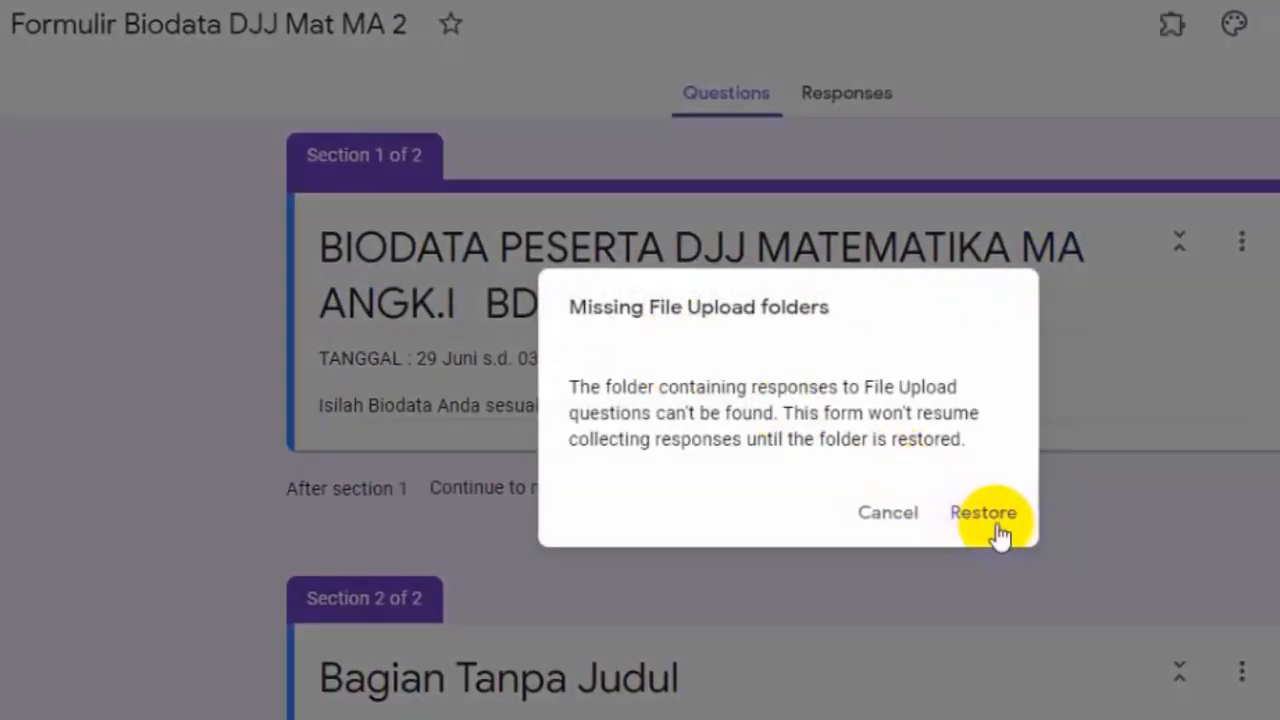
{"action": "left_click", "coordinate": [990, 514]}
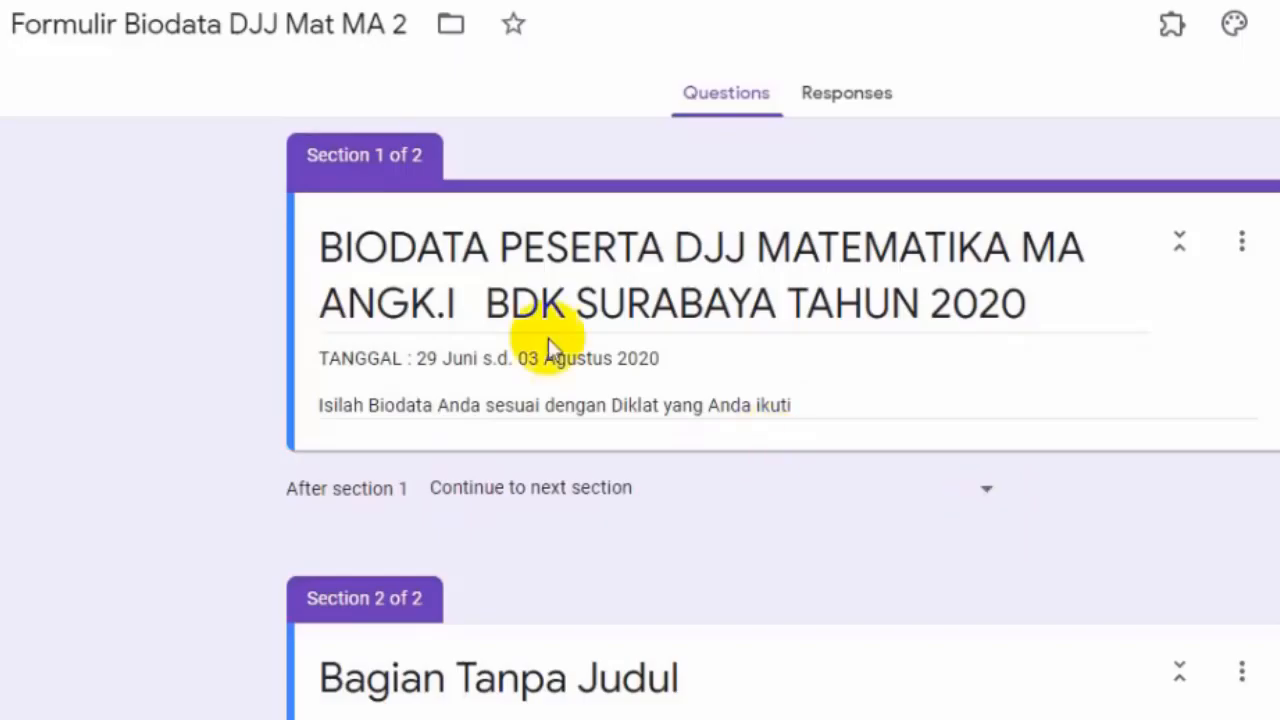
Change the batch in the form's title to "ANGK.II" and restore the missing file upload folder
{"action": "triple_click", "coordinate": [428, 296]}
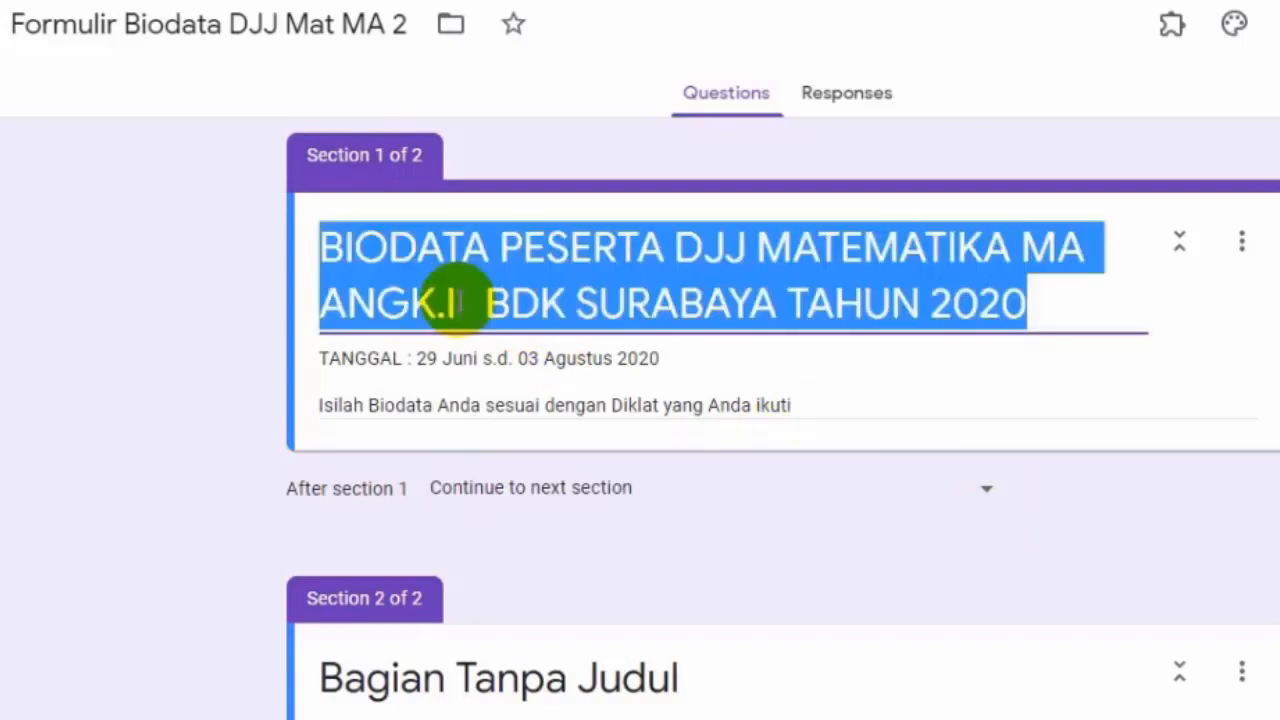
{"action": "left_click", "coordinate": [458, 303]}
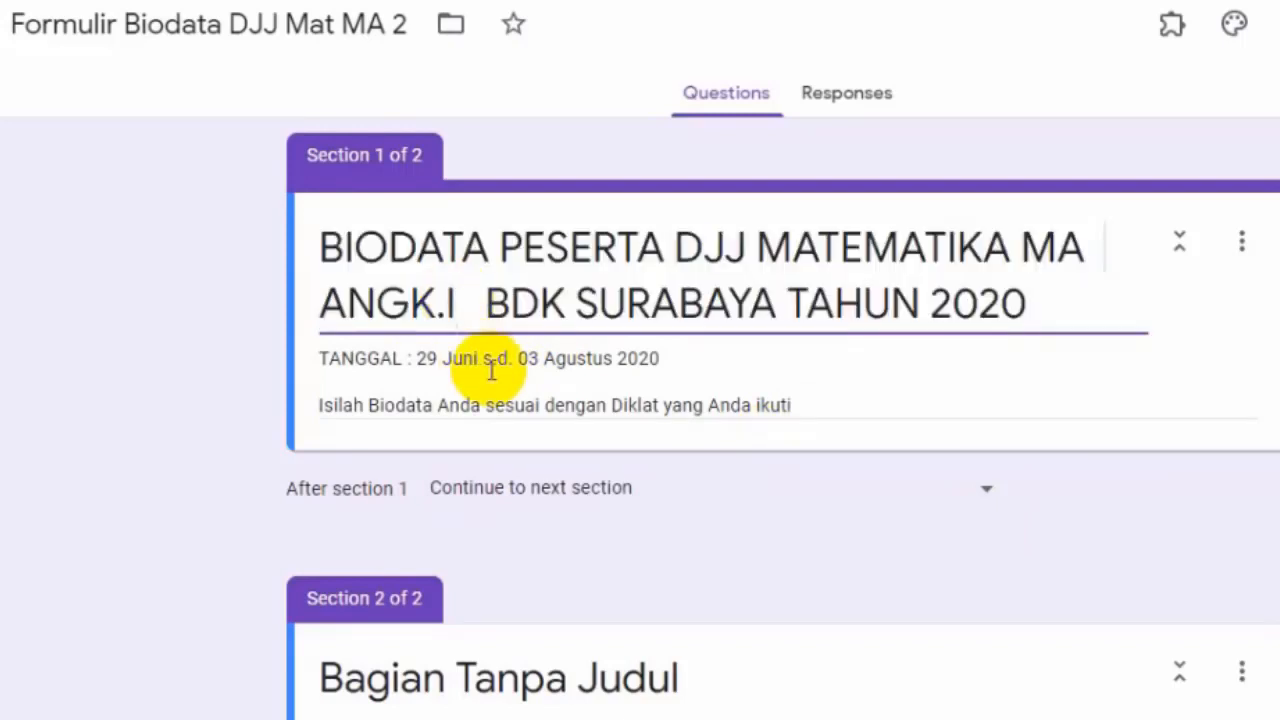
{"action": "type", "text": "II   BD"}
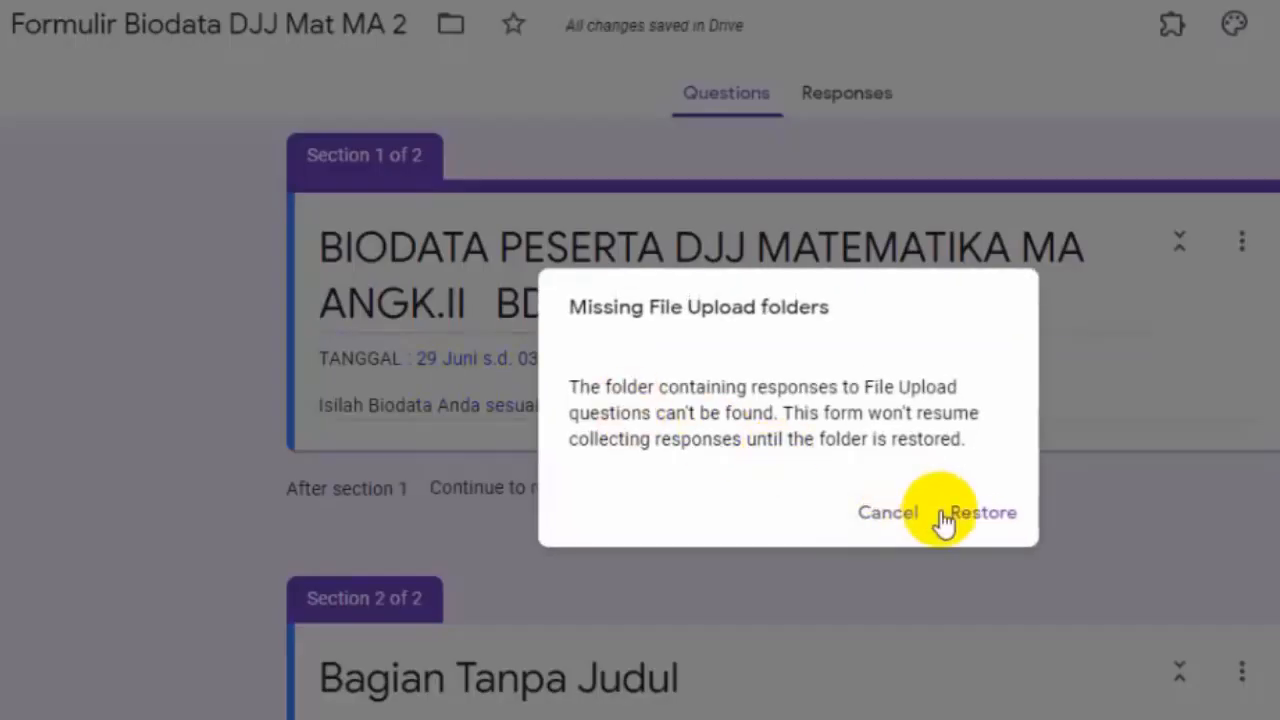
{"action": "left_click", "coordinate": [978, 520]}
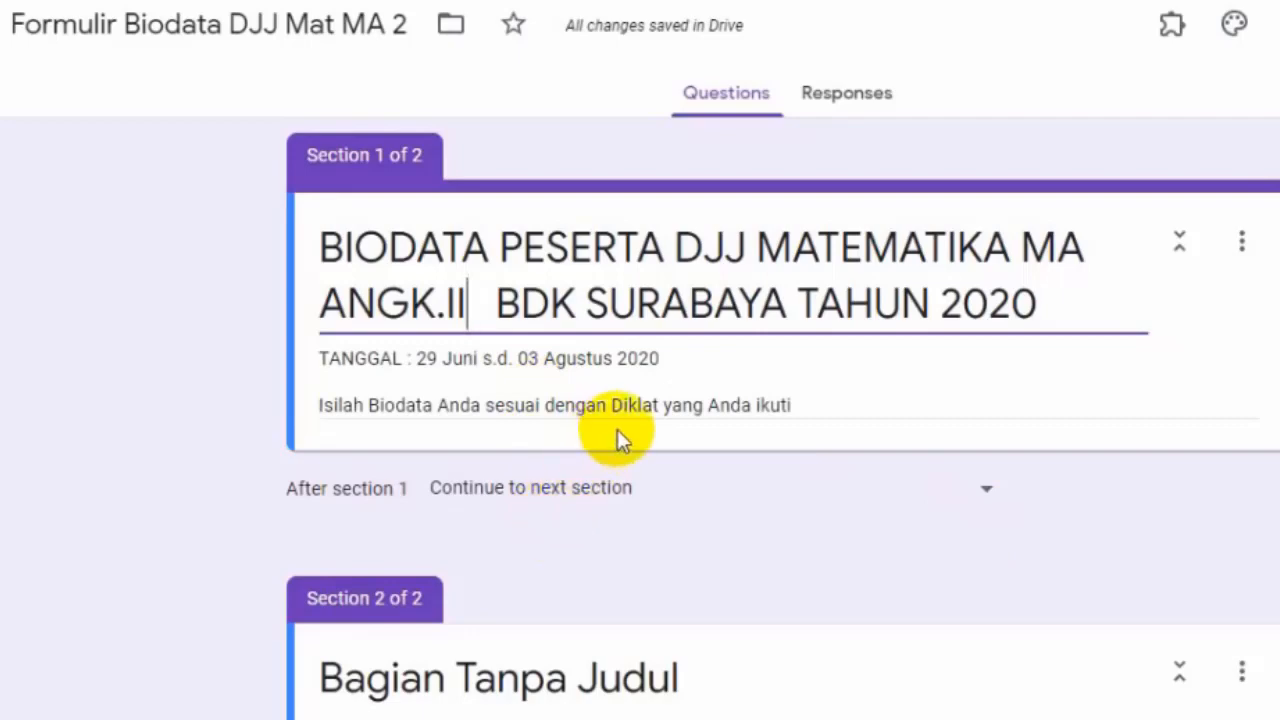
{"action": "scroll", "coordinate": [617, 430], "scroll_direction": "down", "scroll_amount": 5}
{"action": "scroll", "coordinate": [617, 429], "scroll_direction": "up", "scroll_amount": 5}
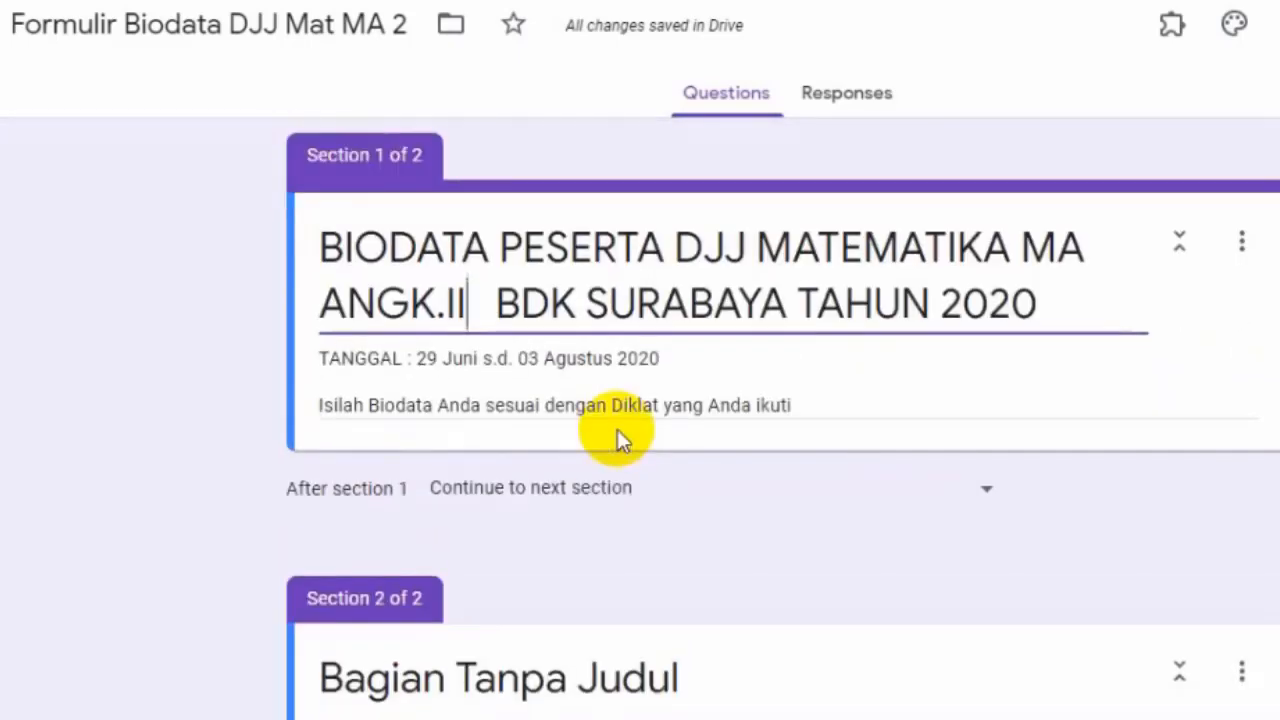
Create a new spreadsheet as the response destination of Formulir Biodata DJJ Mat MA 2, keeping the suggested name
{"action": "left_click", "coordinate": [850, 100]}
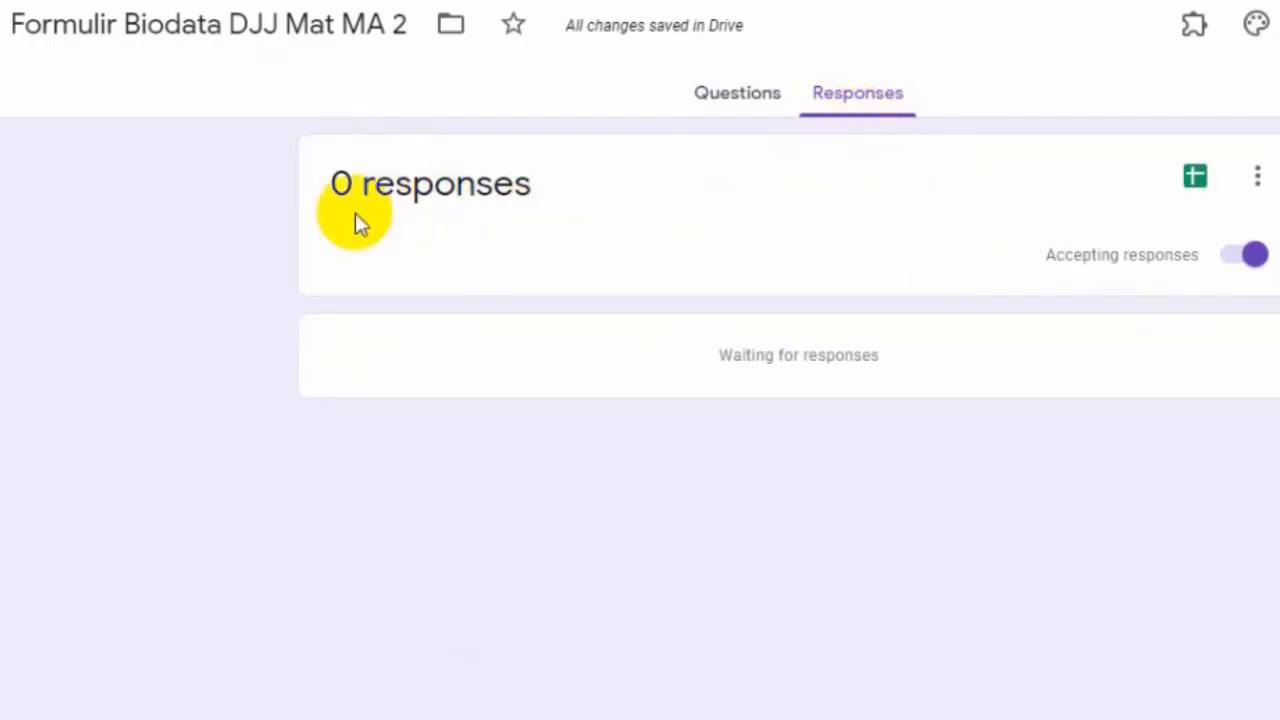
{"action": "left_click", "coordinate": [1196, 180]}
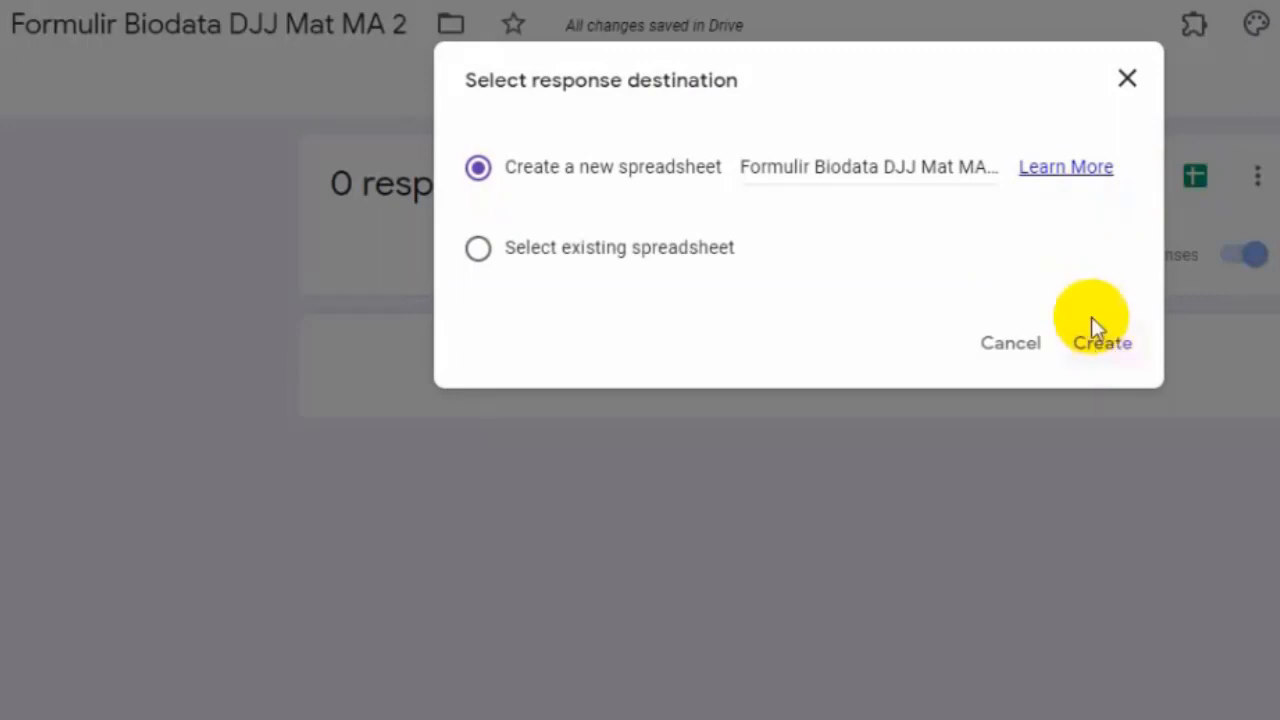
{"action": "left_click", "coordinate": [980, 170]}
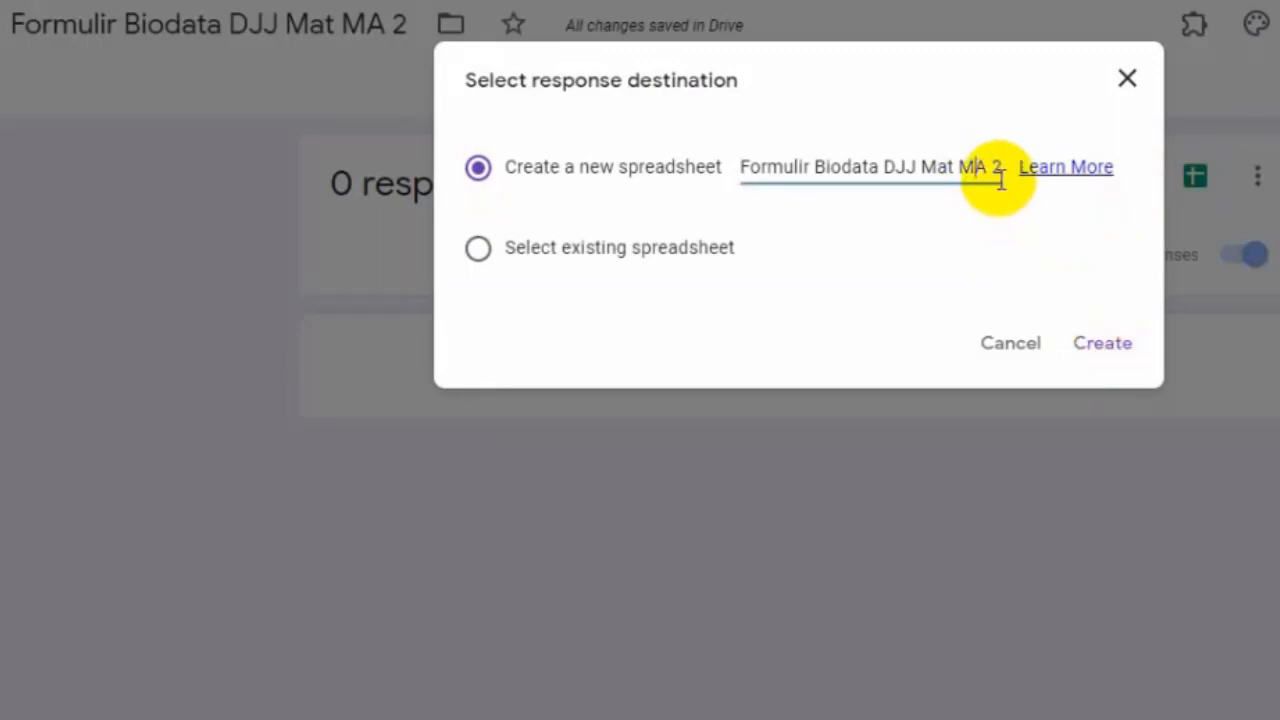
{"action": "left_click", "coordinate": [1120, 348]}
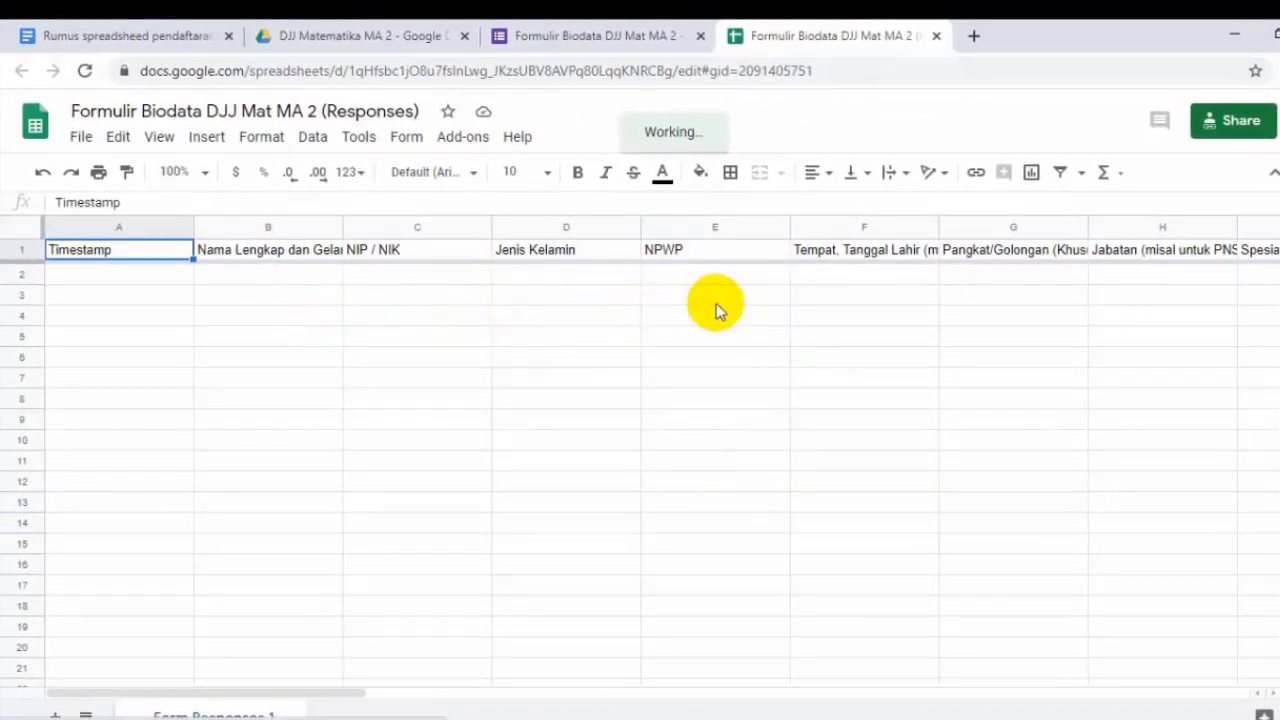
Rename the BIODATA PESERTA file responses folder in the DJJ Matematika MA 2 folder so its batch reads "ANGK.II"
{"action": "left_click", "coordinate": [325, 40]}
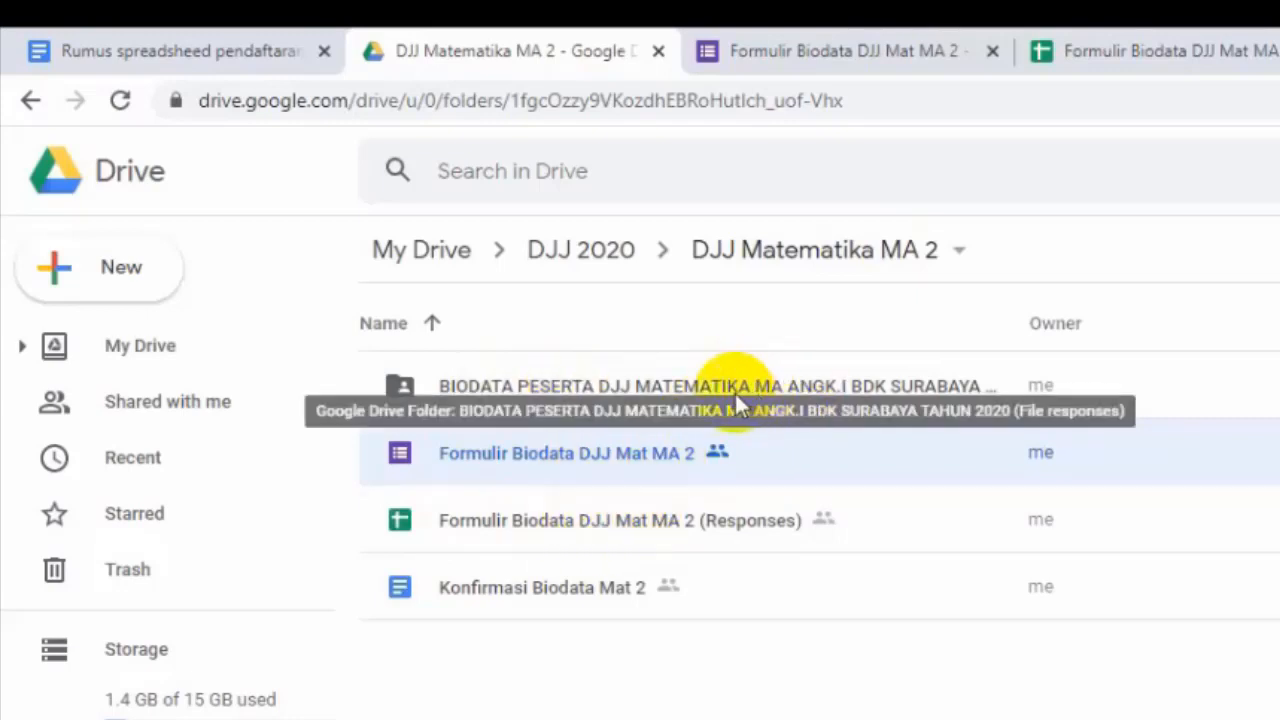
{"action": "left_click", "coordinate": [808, 391]}
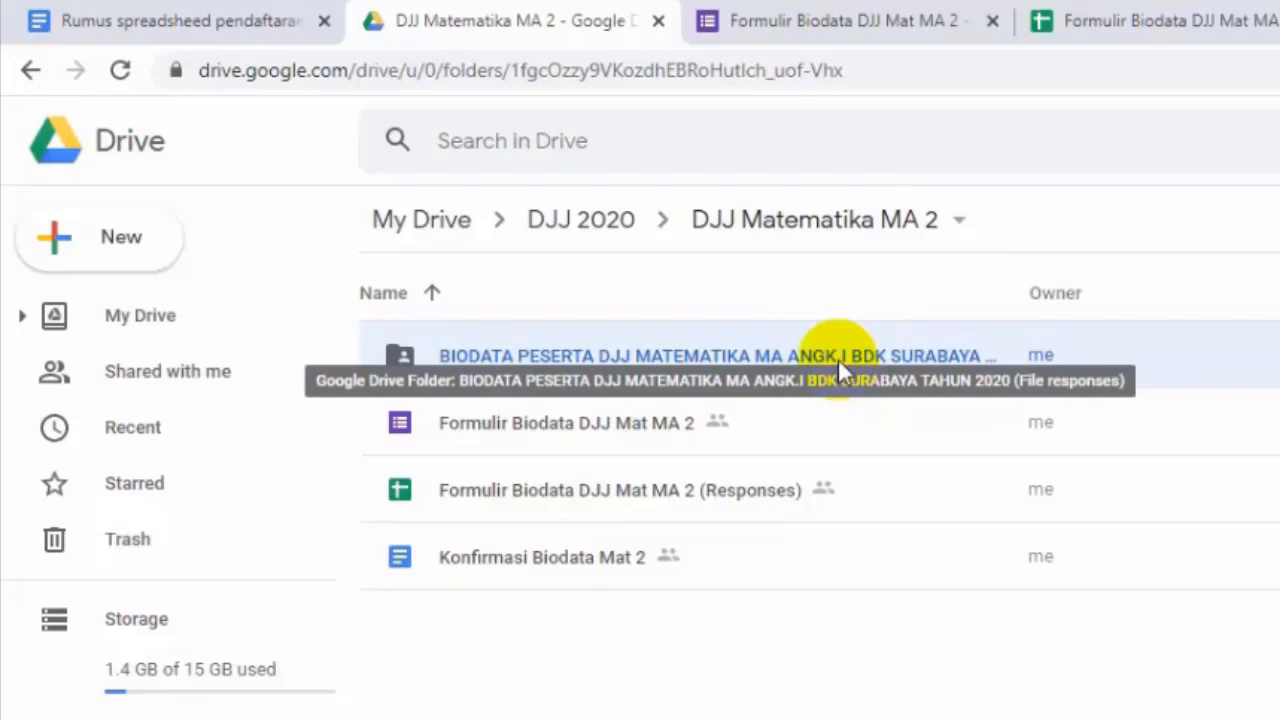
{"action": "right_click", "coordinate": [838, 358]}
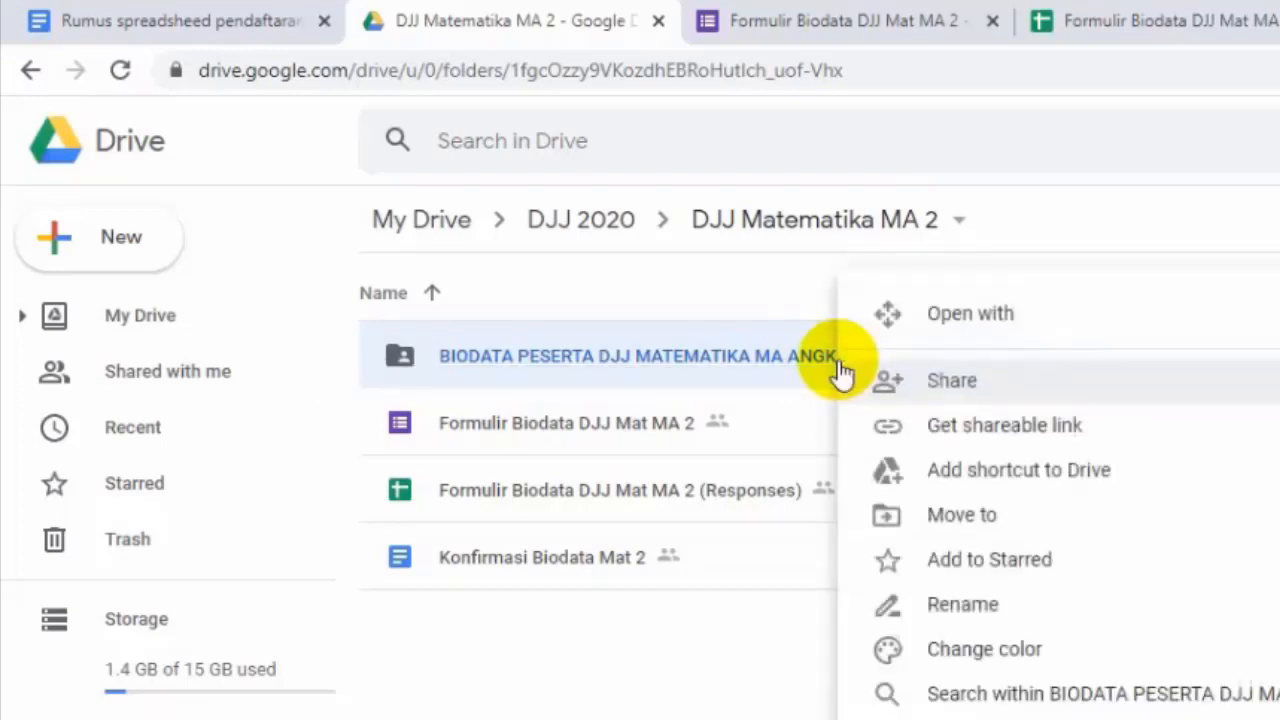
{"action": "left_click", "coordinate": [985, 608]}
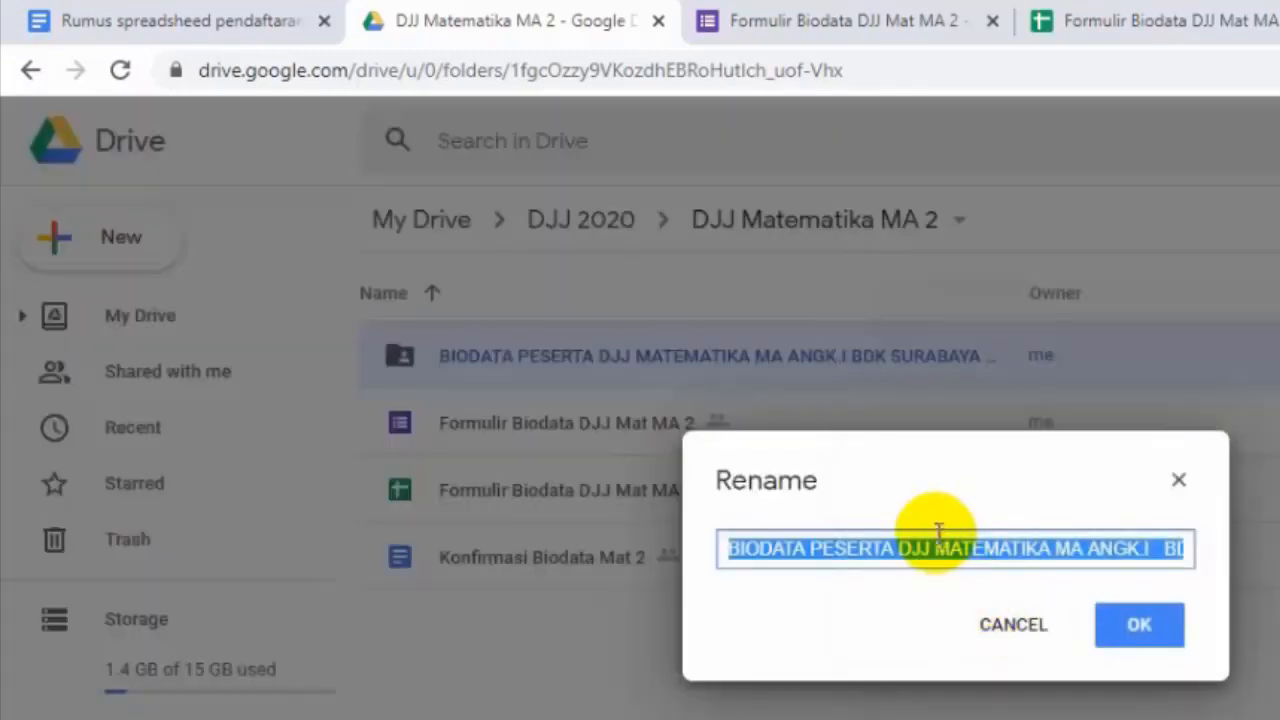
{"action": "left_click", "coordinate": [1148, 548]}
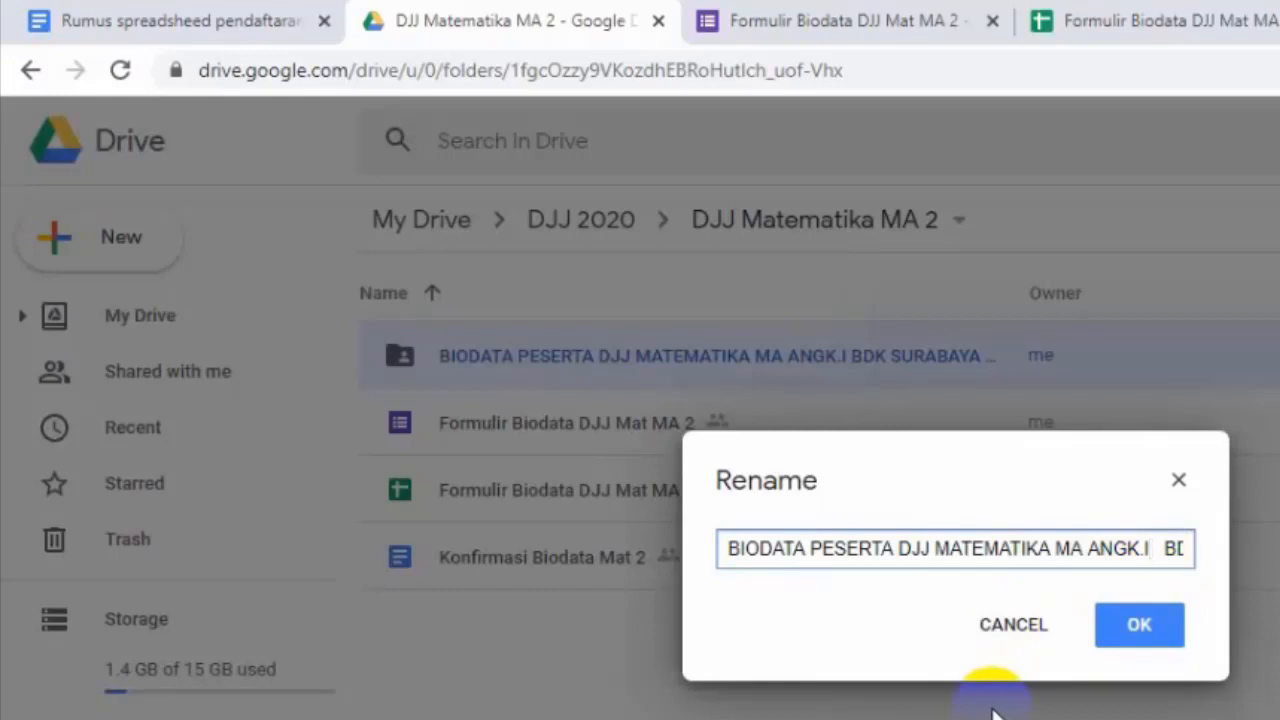
{"action": "type", "text": "I"}
{"action": "left_click", "coordinate": [1140, 650]}
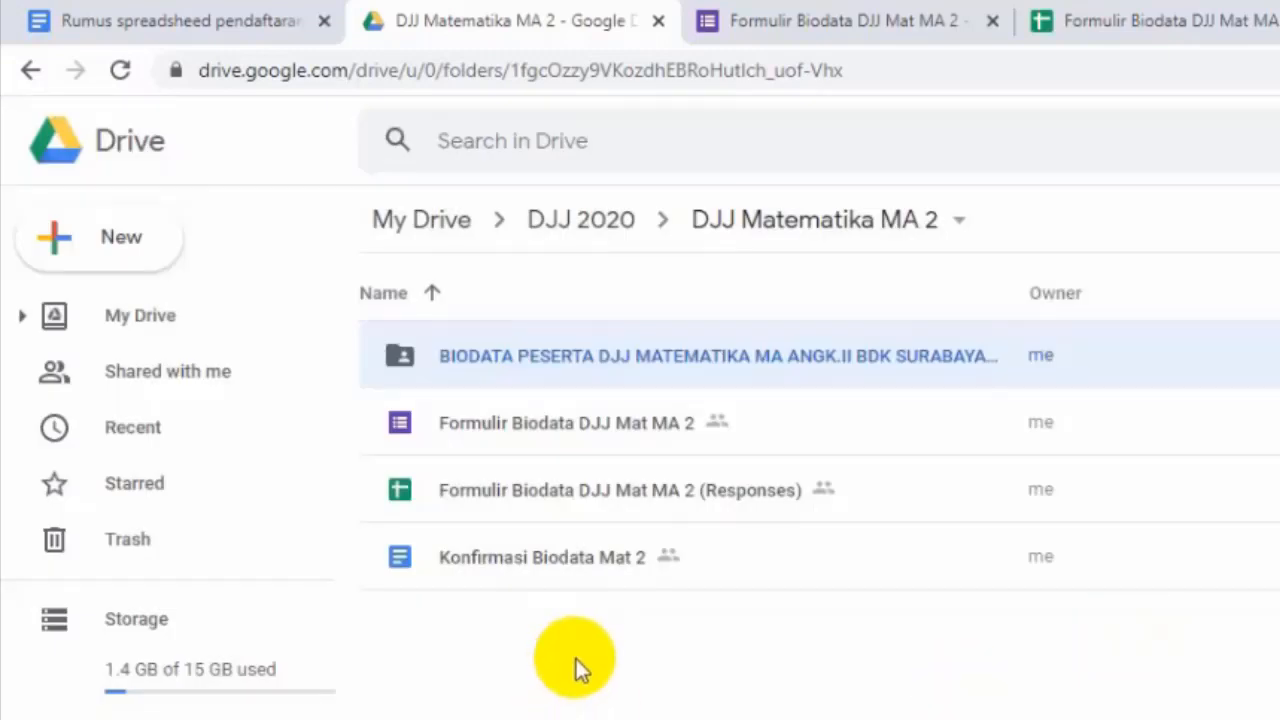
Reopen the DJJ Matematika MA 2 folder from DJJ 2020 and create a subfolder named "Konfirmasi DJJ Mat MA 2"
{"action": "key", "text": "alt+Left"}
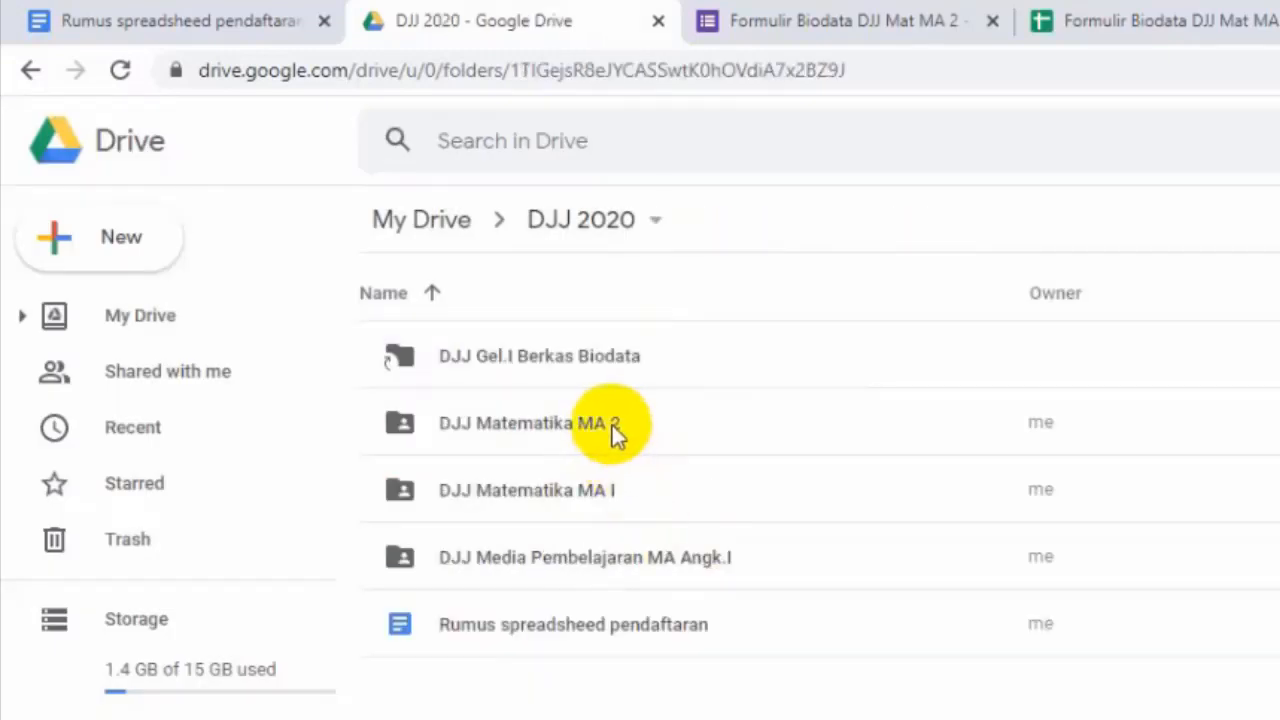
{"action": "double_click", "coordinate": [611, 422]}
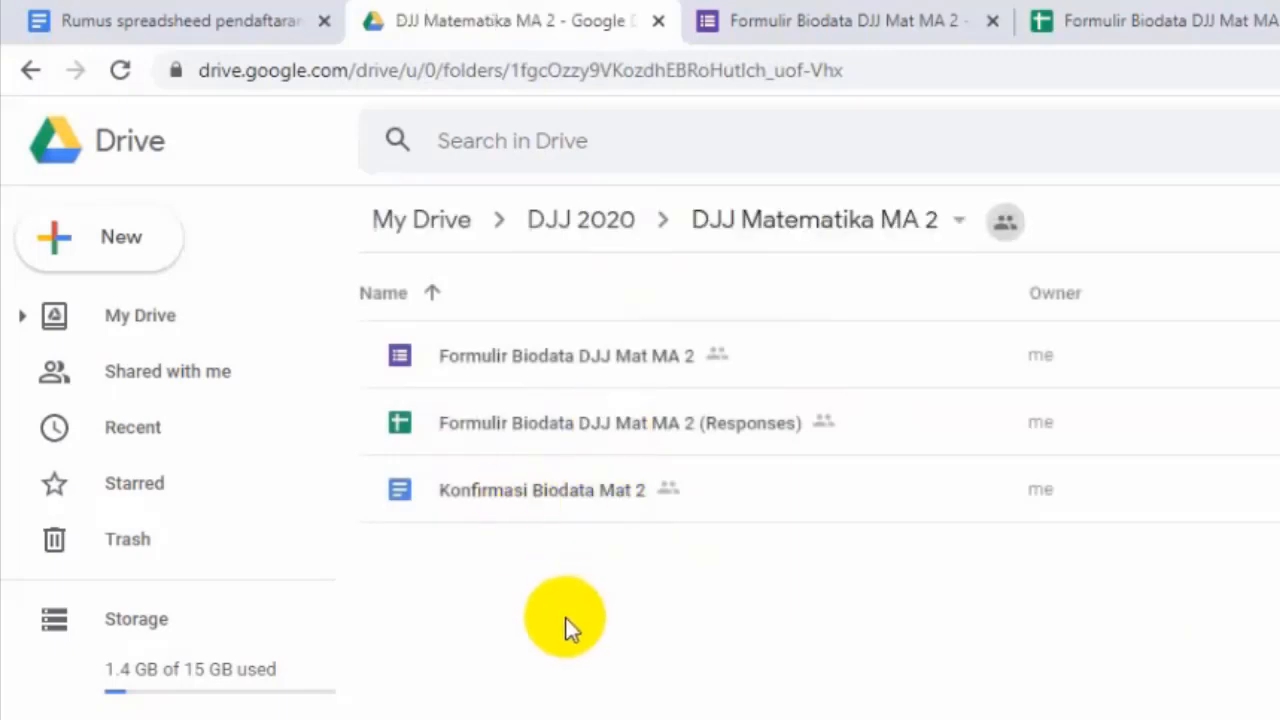
{"action": "left_click", "coordinate": [114, 234]}
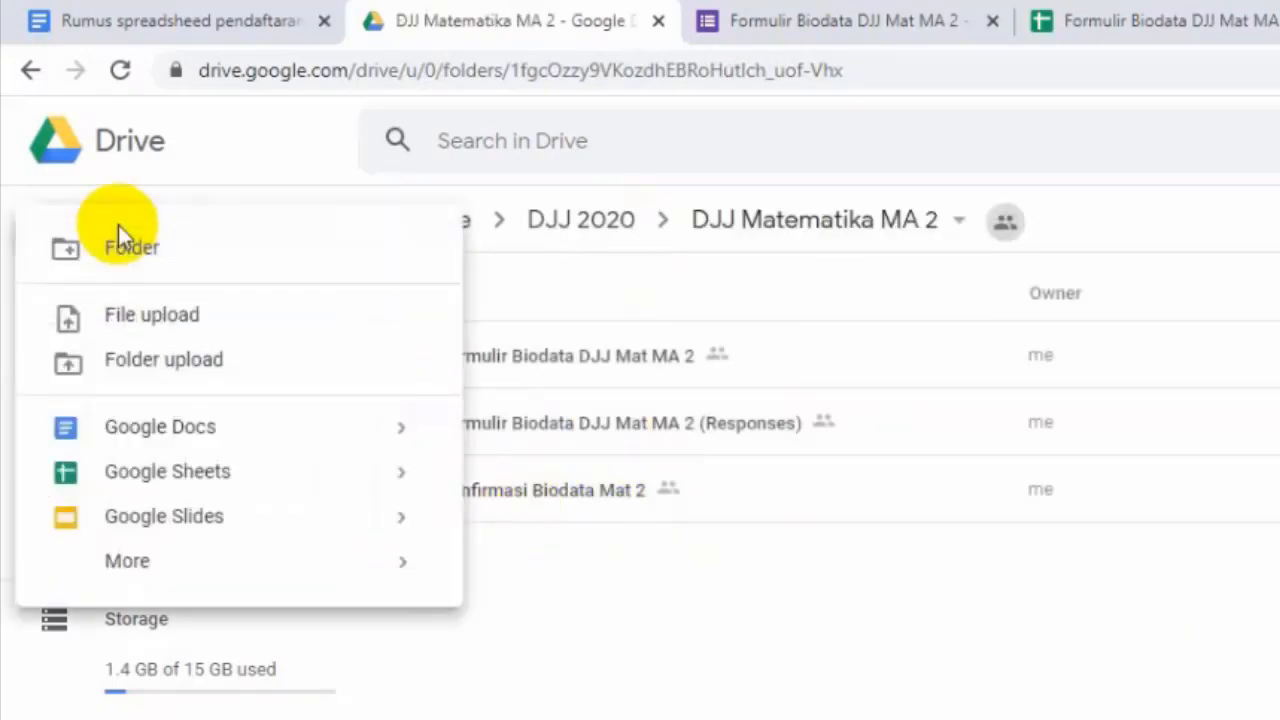
{"action": "left_click", "coordinate": [143, 274]}
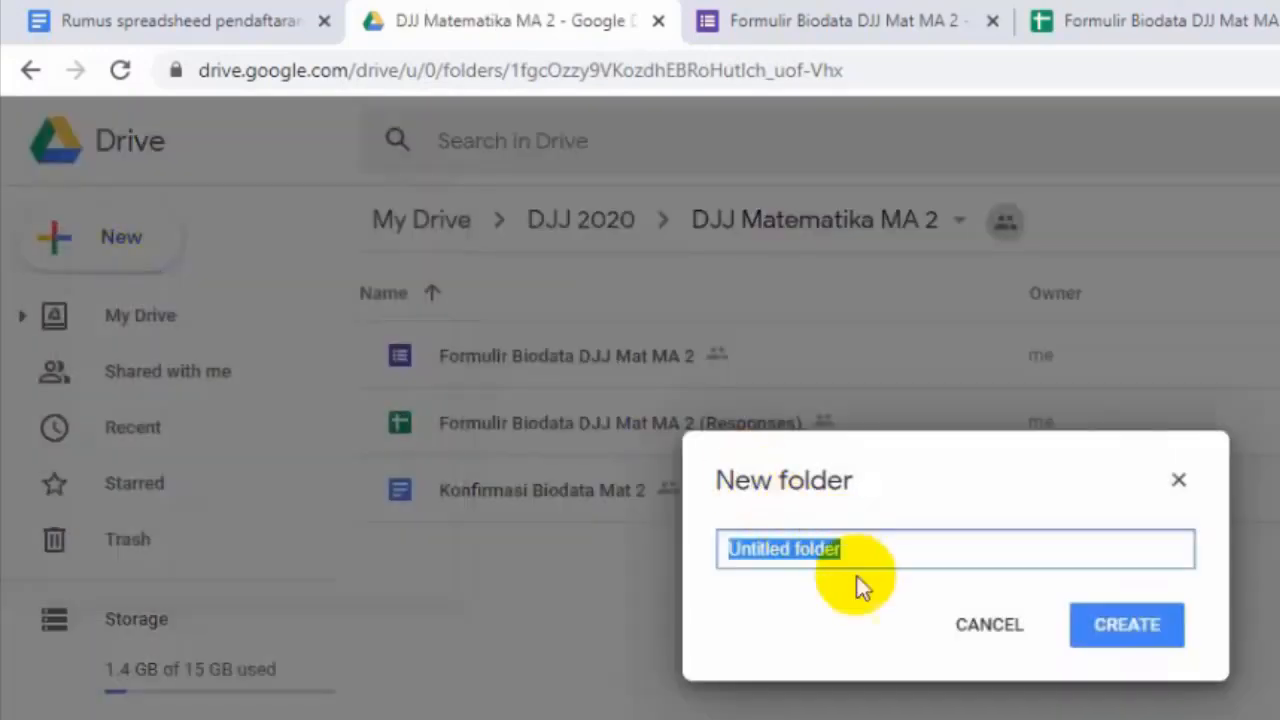
{"action": "type", "text": "Konf"}
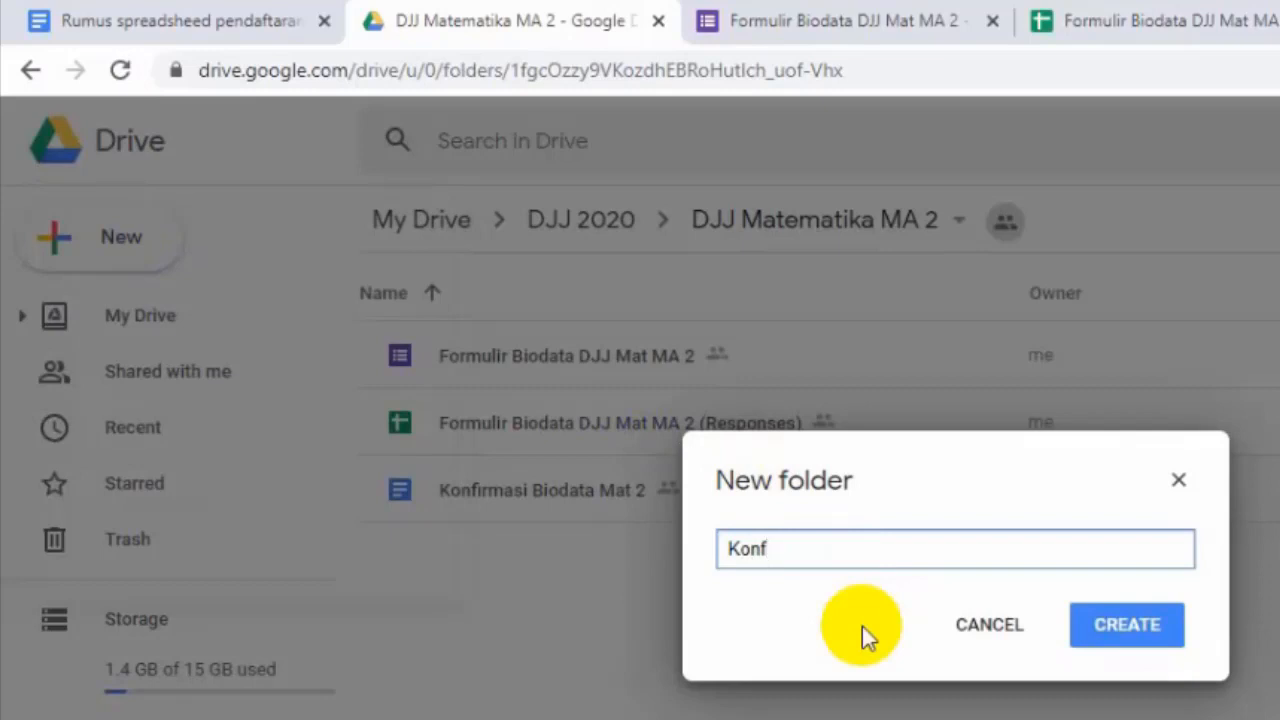
{"action": "type", "text": "irmasi DJJ Mat"}
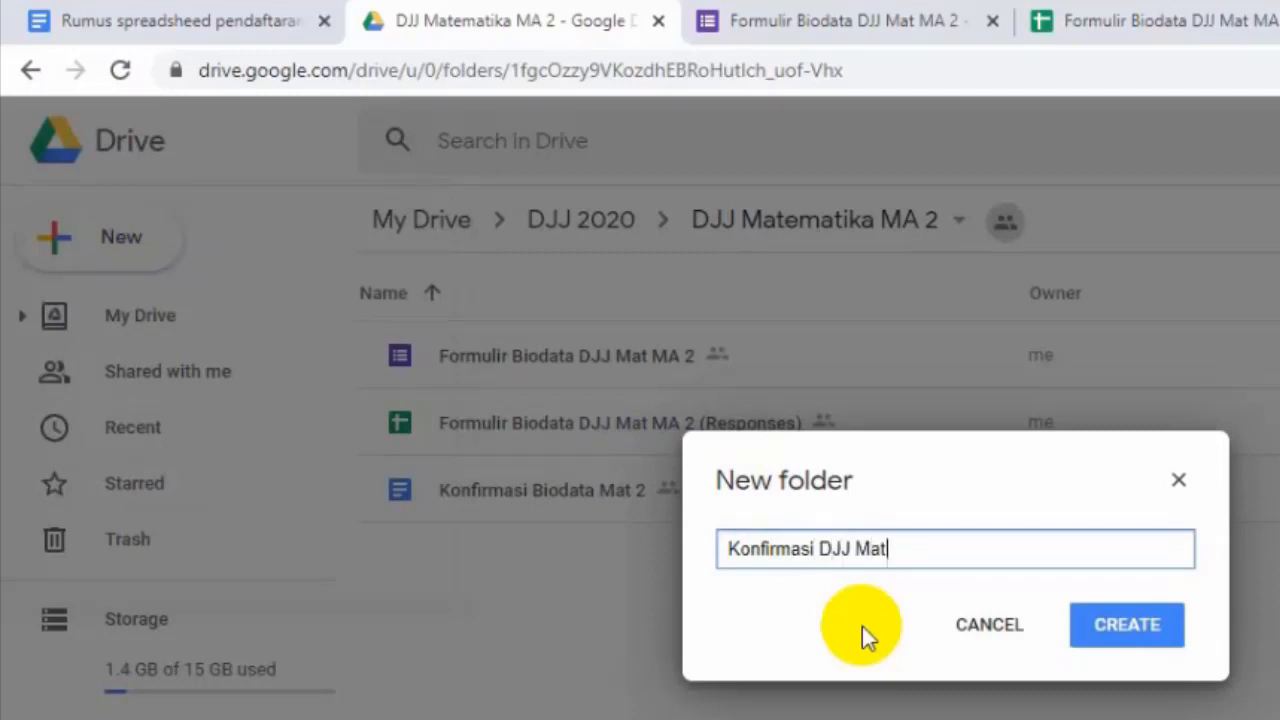
{"action": "type", "text": " MA 2"}
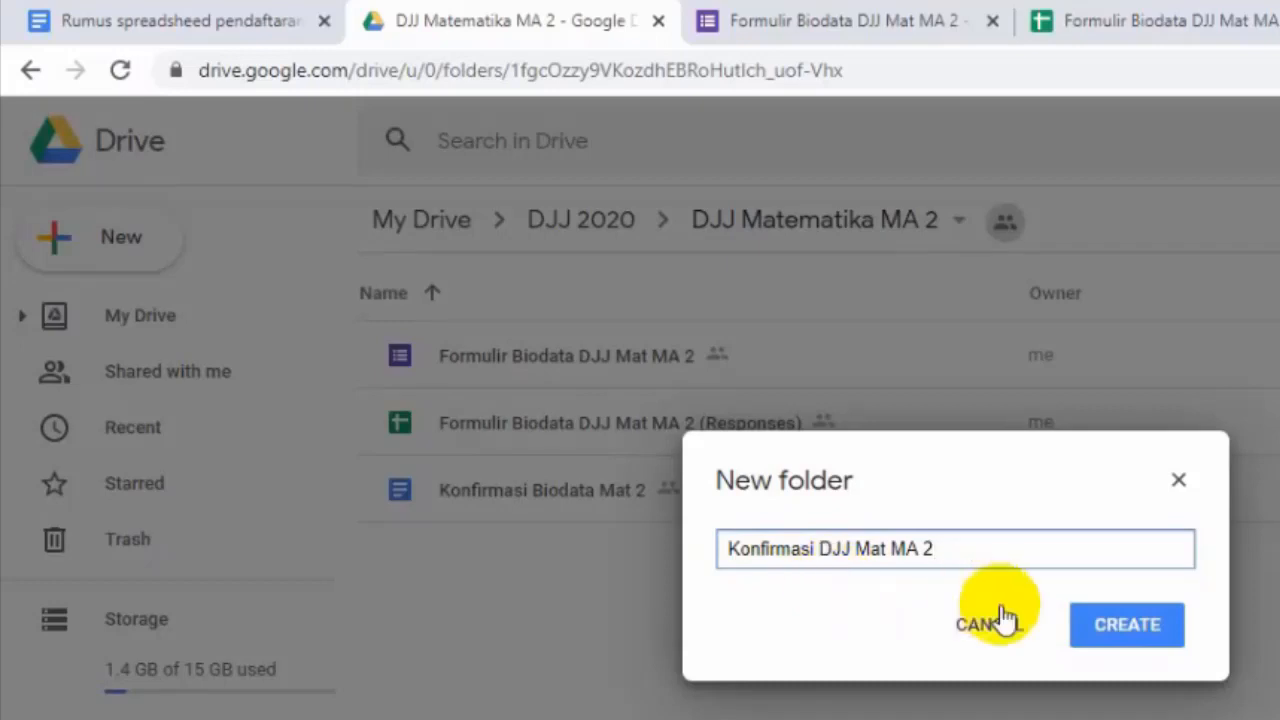
{"action": "left_click", "coordinate": [1123, 626]}
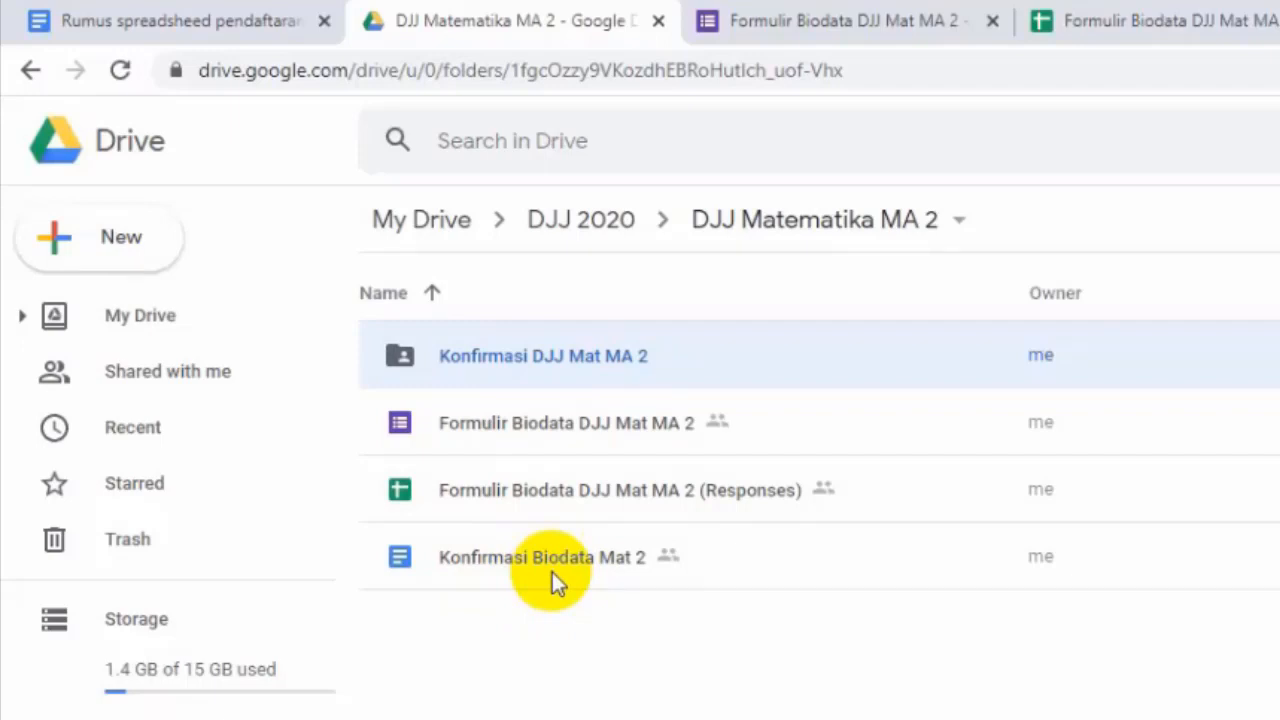
Check the Konfirmasi DJJ Mat MA 2 folder, open Formulir Biodata DJJ Mat MA 2 (Responses), and close the earlier form and spreadsheet pages
{"action": "double_click", "coordinate": [678, 364]}
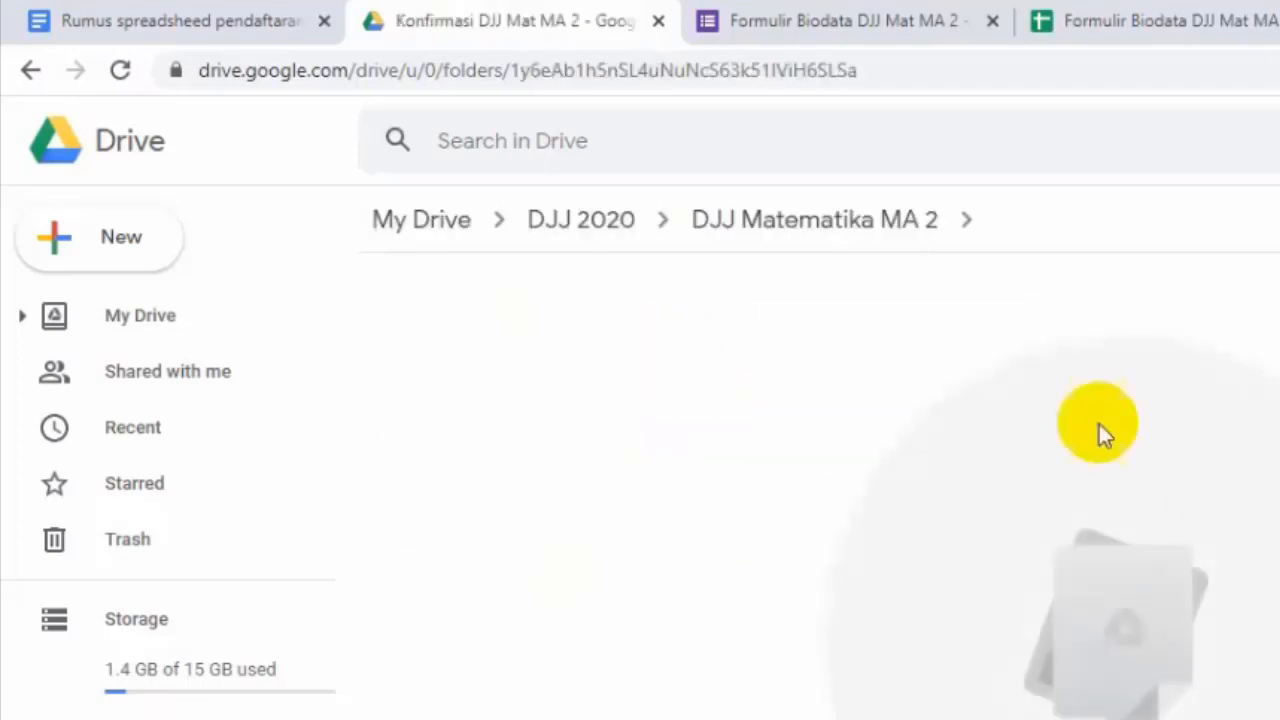
{"action": "left_click", "coordinate": [32, 70]}
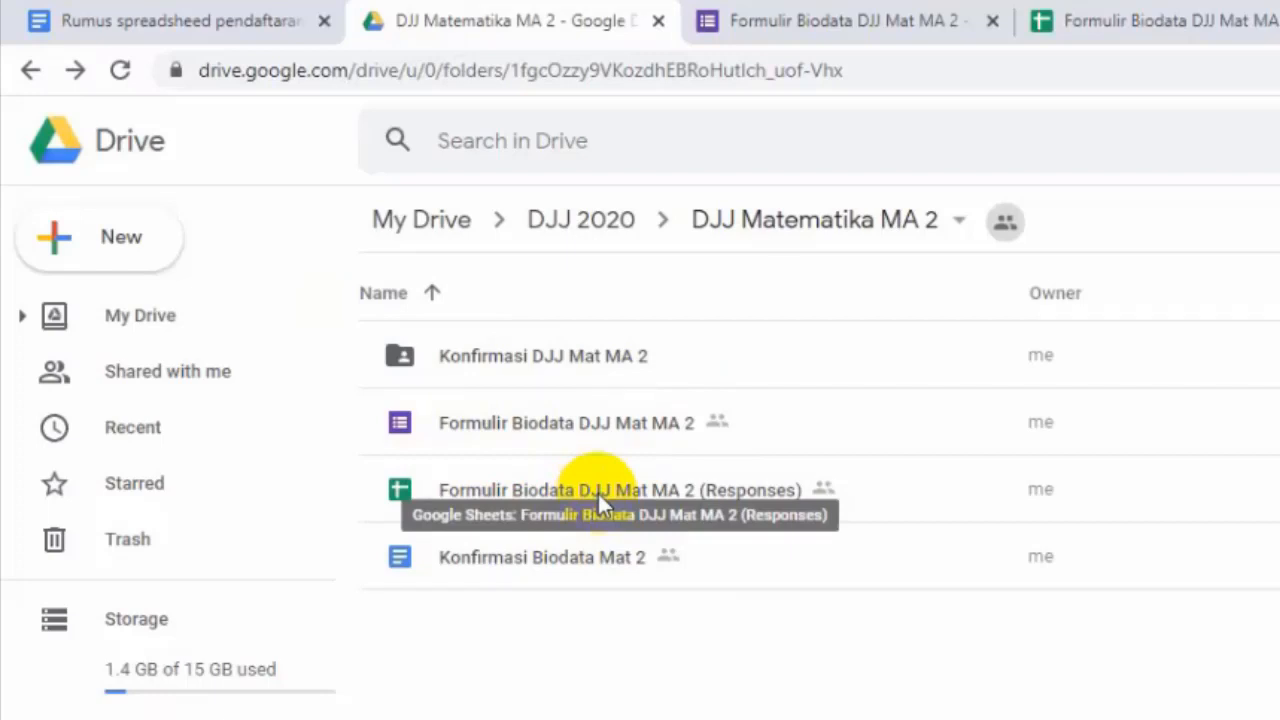
{"action": "double_click", "coordinate": [680, 494]}
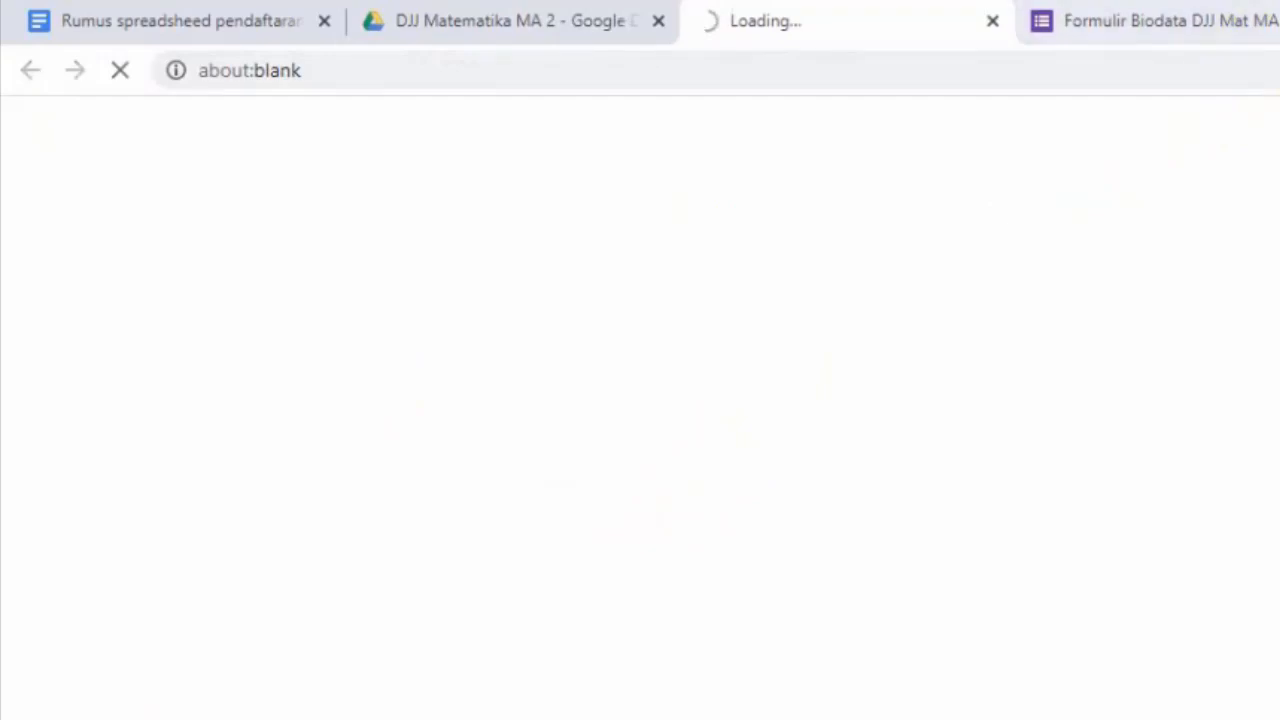
{"action": "left_click", "coordinate": [1279, 21]}
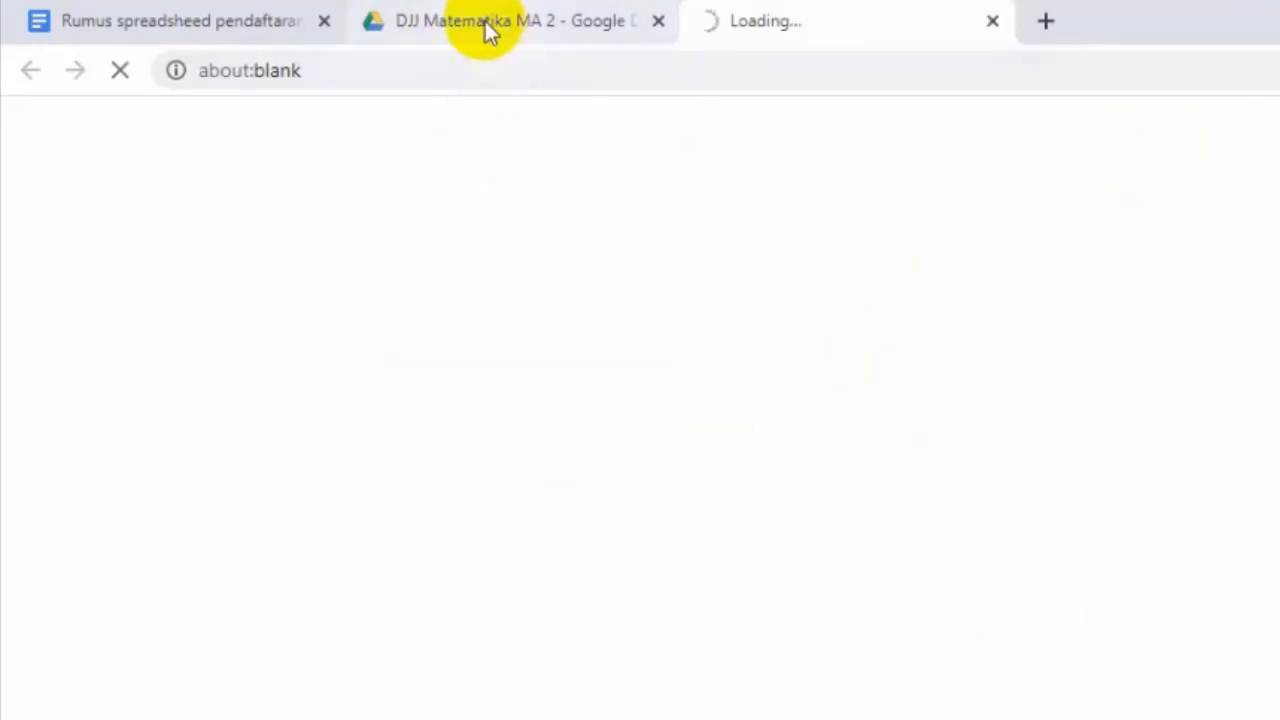
Return to Google Drive and open Formulir Biodata DJJ Mat MA I (Responses) from the DJJ Matematika MA I folder
{"action": "mouse_move", "coordinate": [491, 25]}
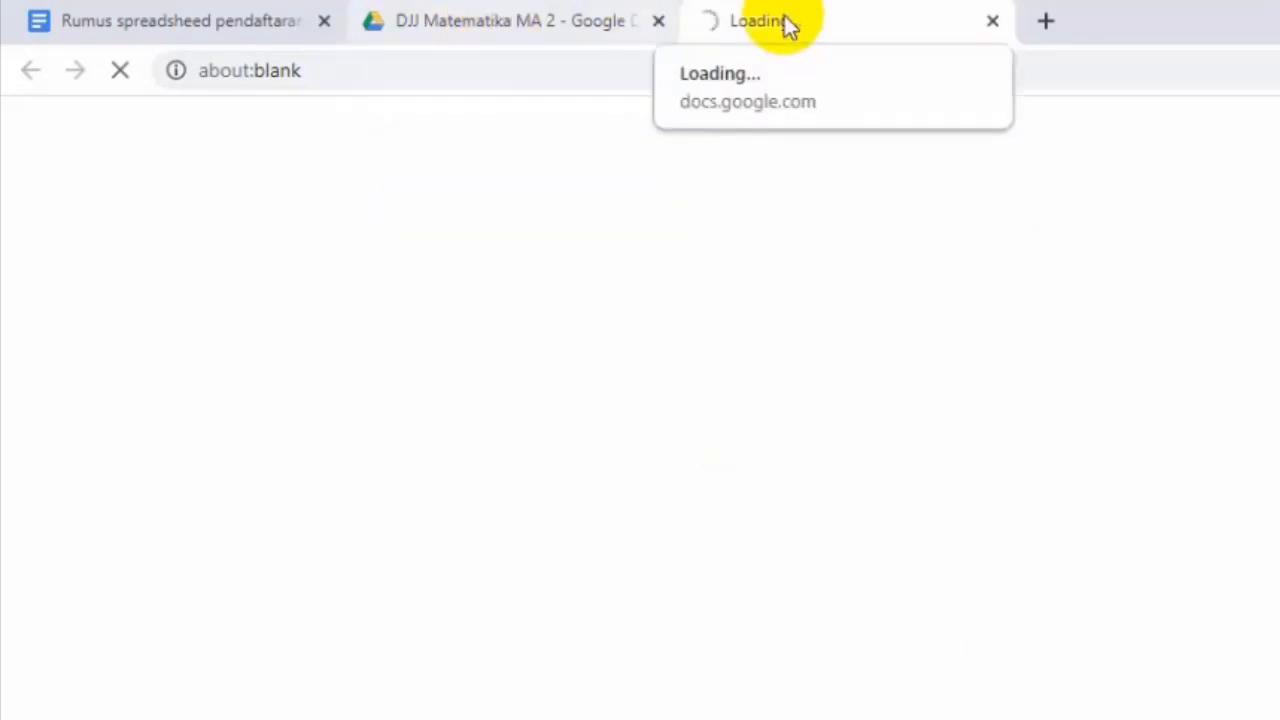
{"action": "left_click", "coordinate": [474, 28]}
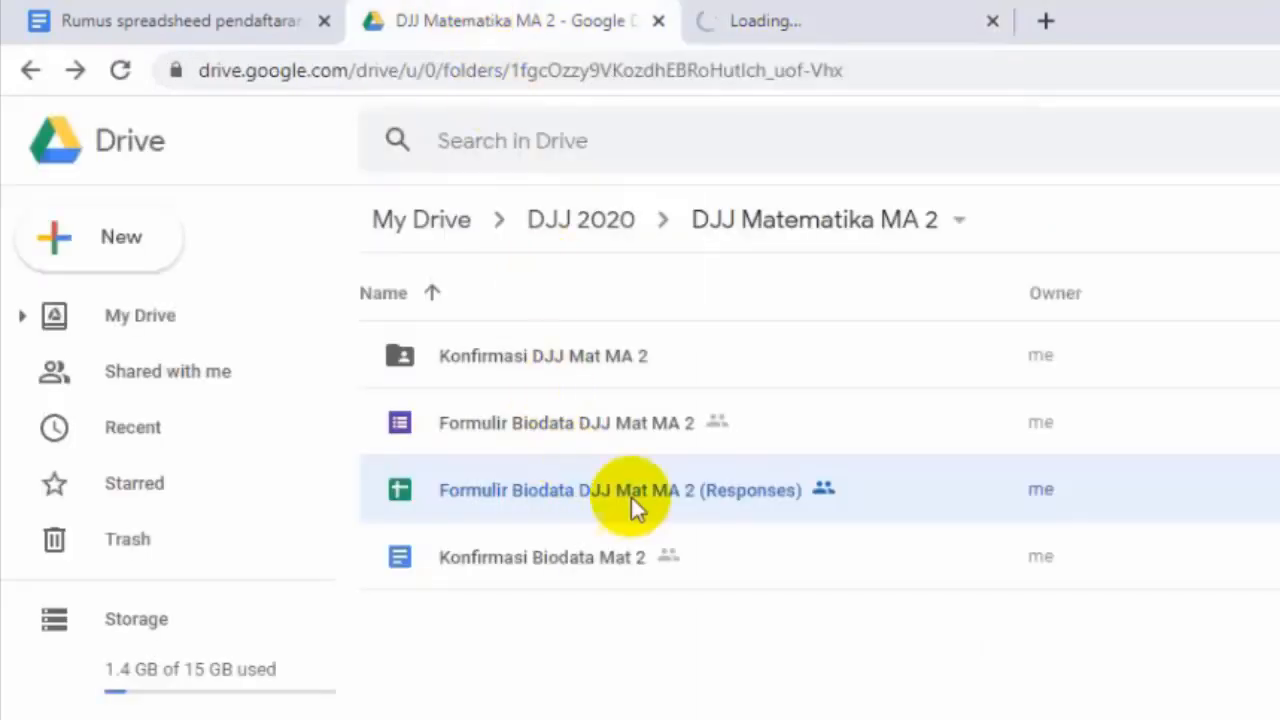
{"action": "left_click", "coordinate": [573, 225]}
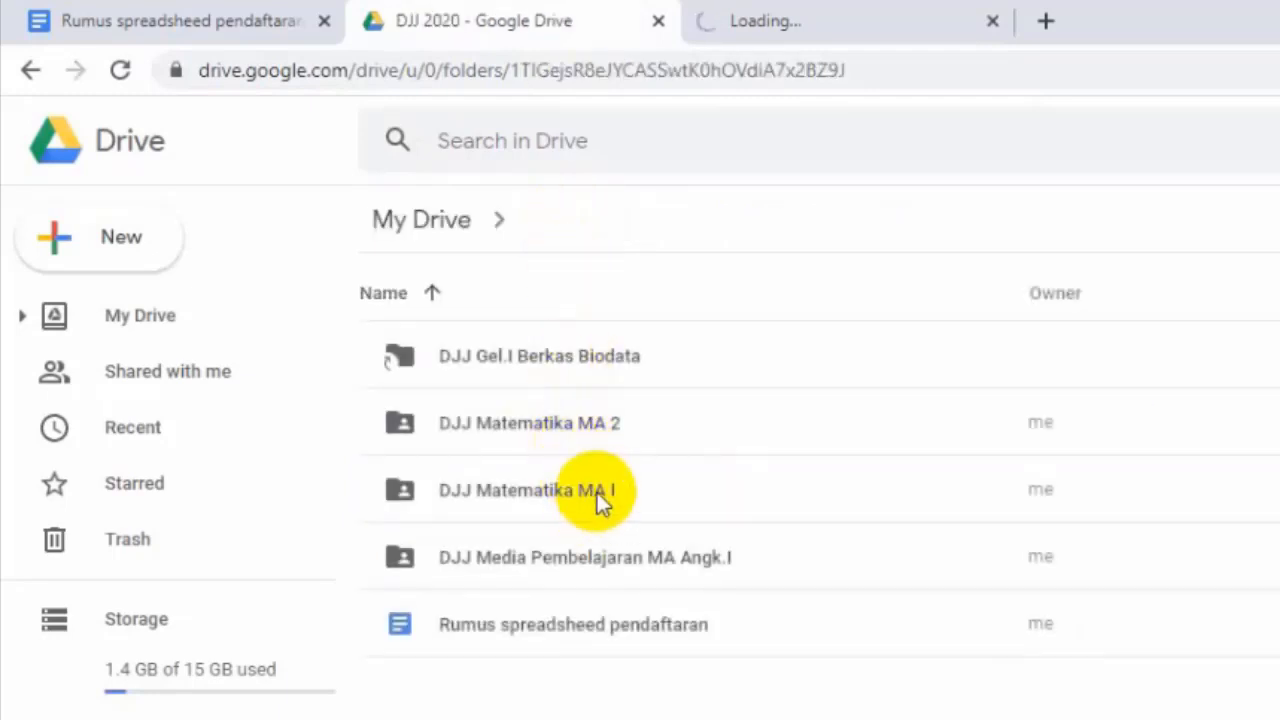
{"action": "double_click", "coordinate": [596, 490]}
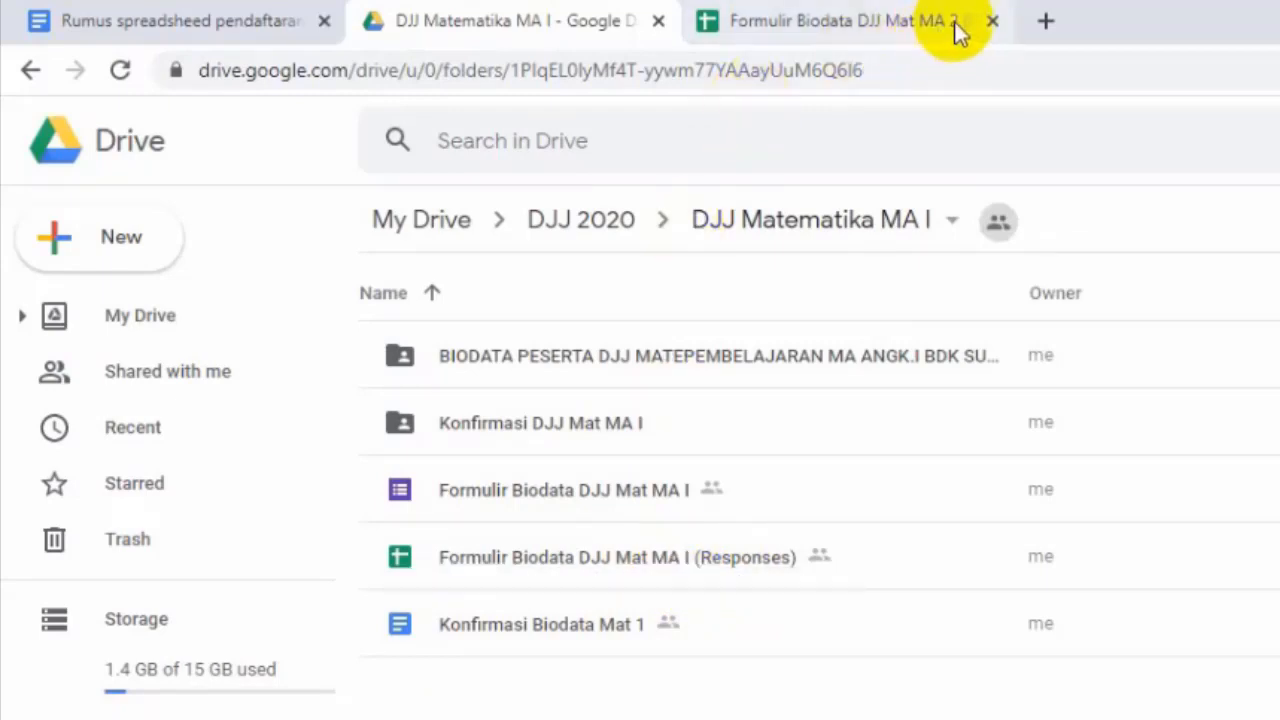
{"action": "double_click", "coordinate": [628, 568]}
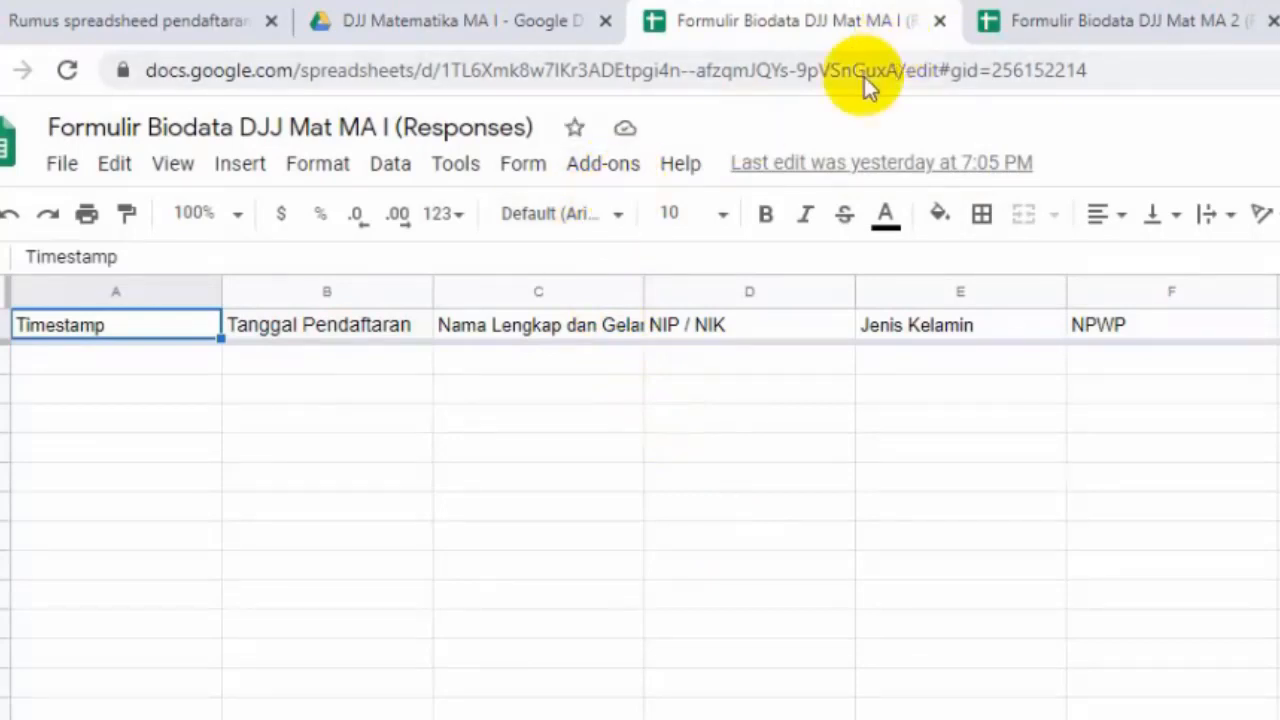
Launch the Autocrat add-on in the Formulir Biodata DJJ Mat MA I (Responses) spreadsheet
{"action": "left_click", "coordinate": [618, 172]}
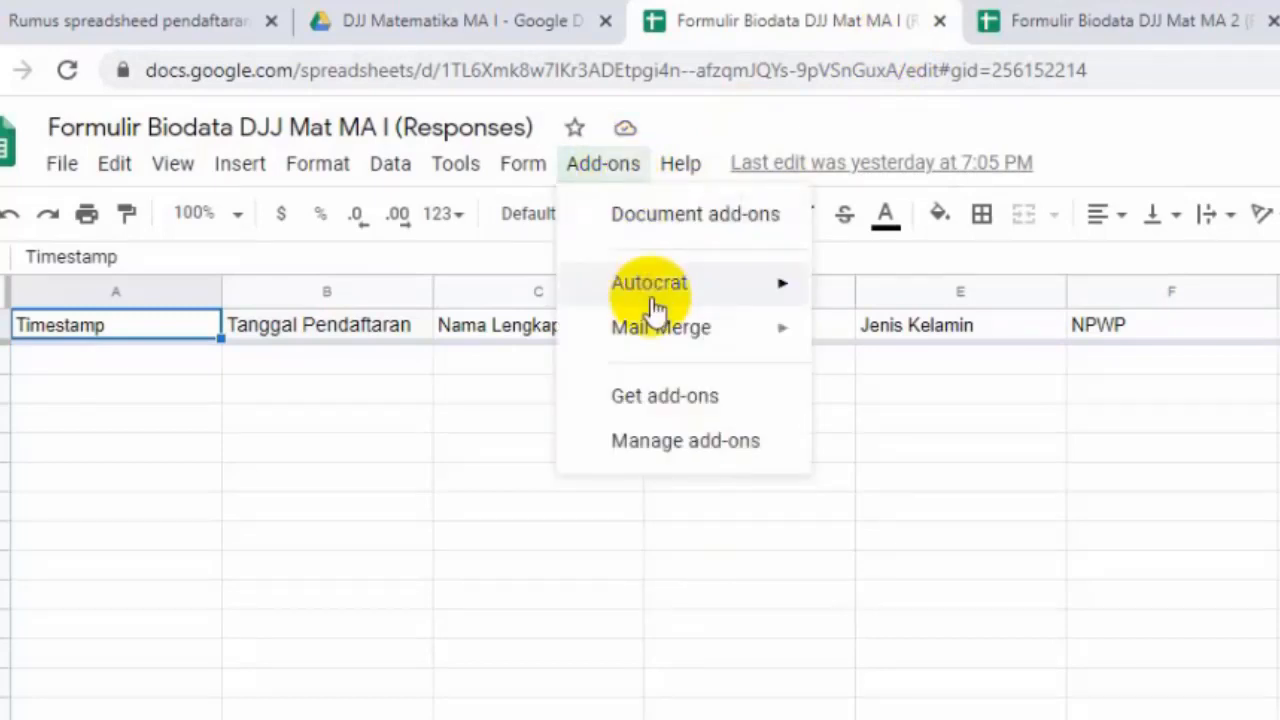
{"action": "mouse_move", "coordinate": [655, 305]}
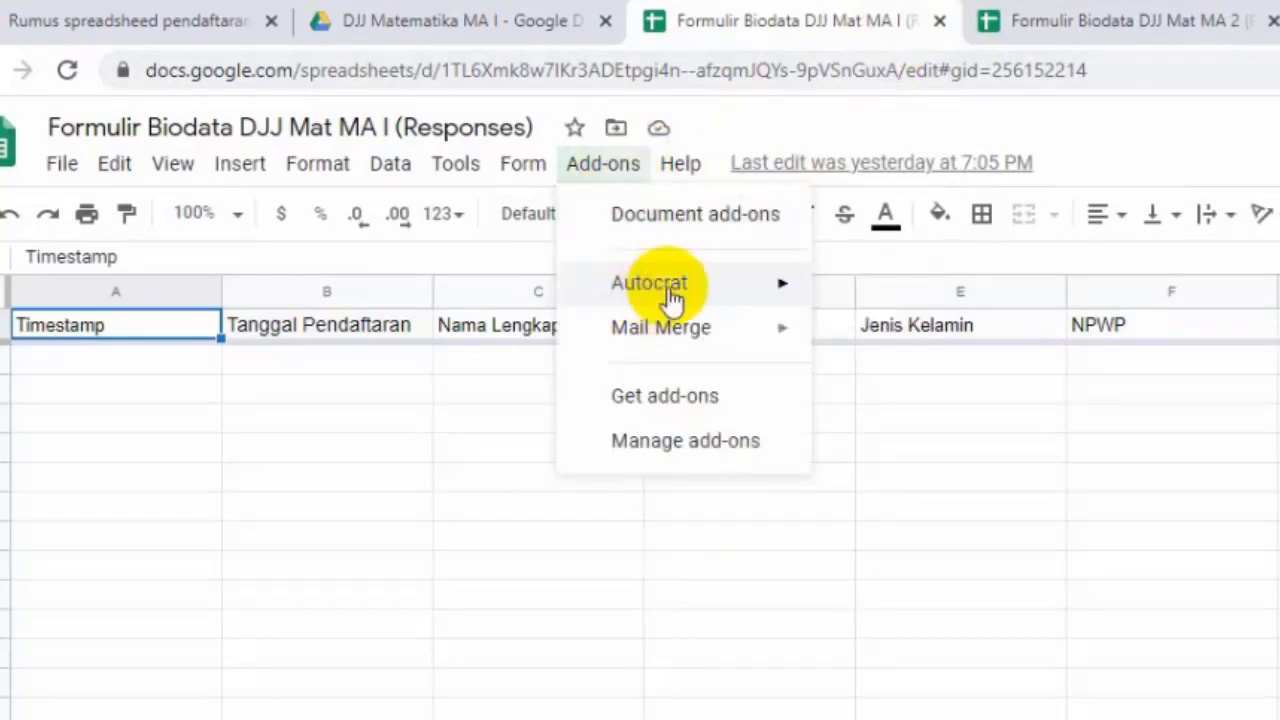
{"action": "left_click", "coordinate": [895, 302]}
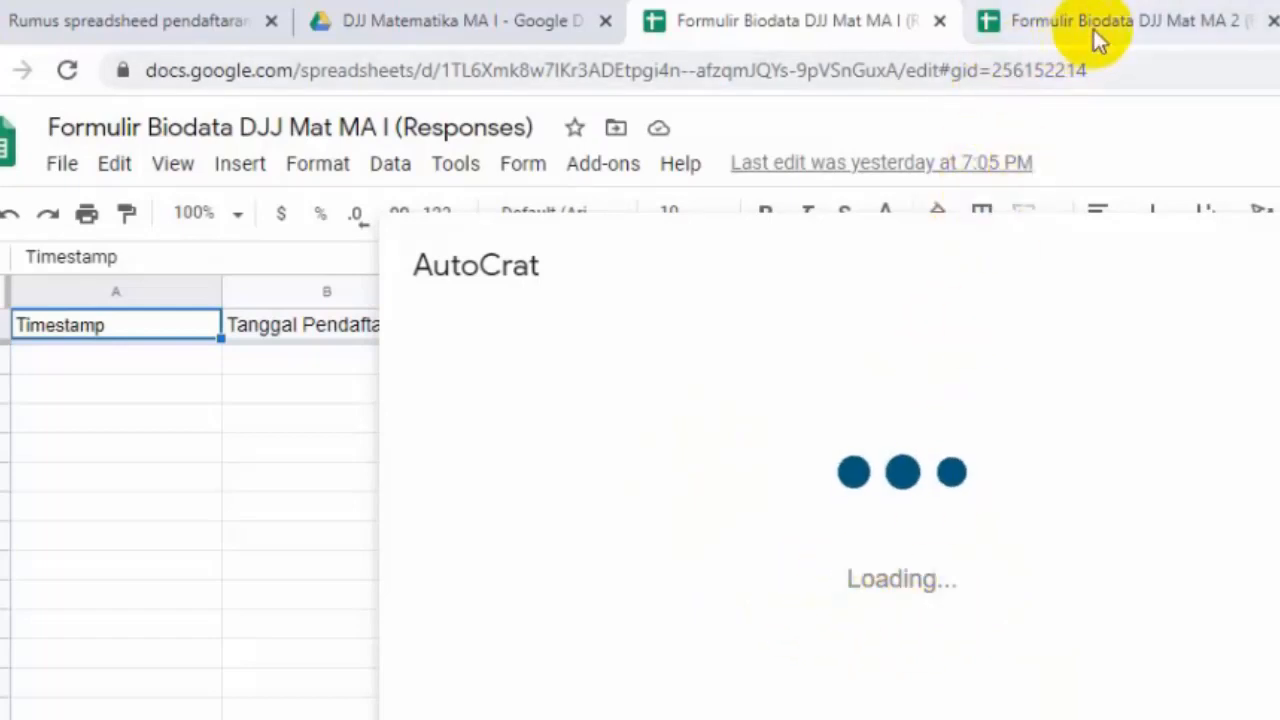
Switch to the Formulir Biodata DJJ Mat MA 2 (Responses) spreadsheet and check its available add-ons for Autocrat
{"action": "mouse_move", "coordinate": [1120, 29]}
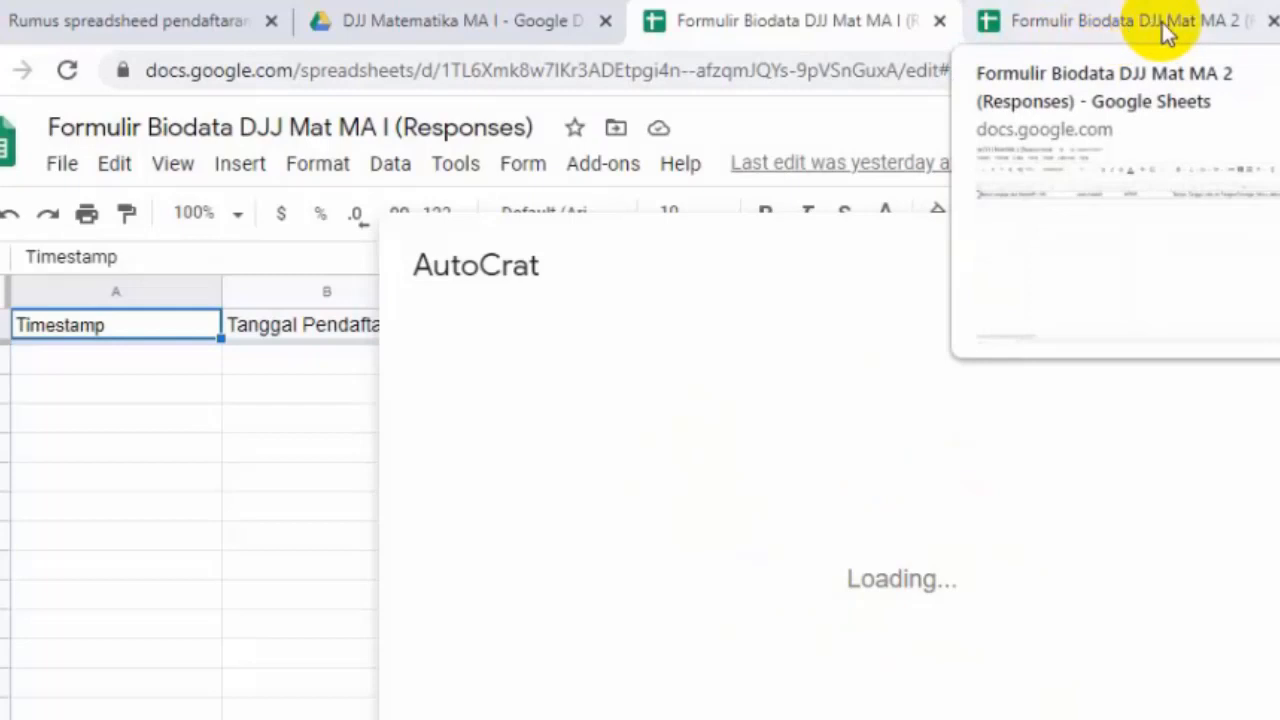
{"action": "left_click", "coordinate": [1220, 30]}
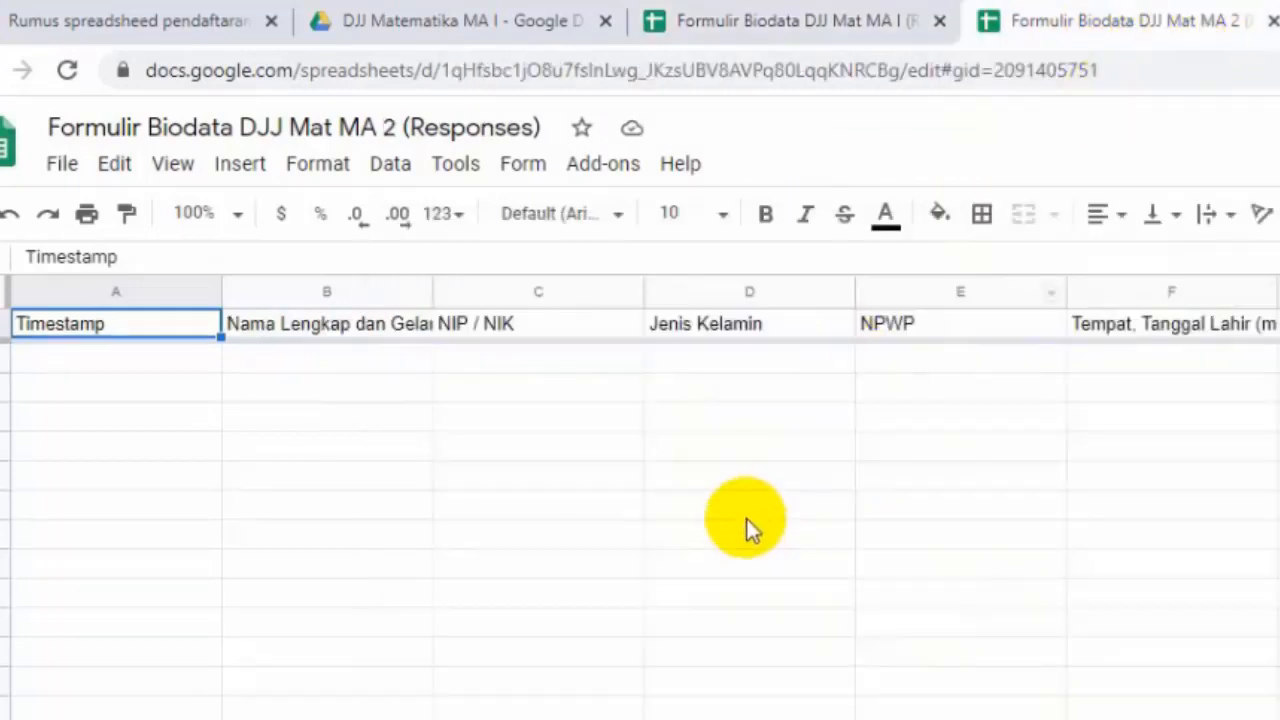
{"action": "left_click", "coordinate": [603, 165]}
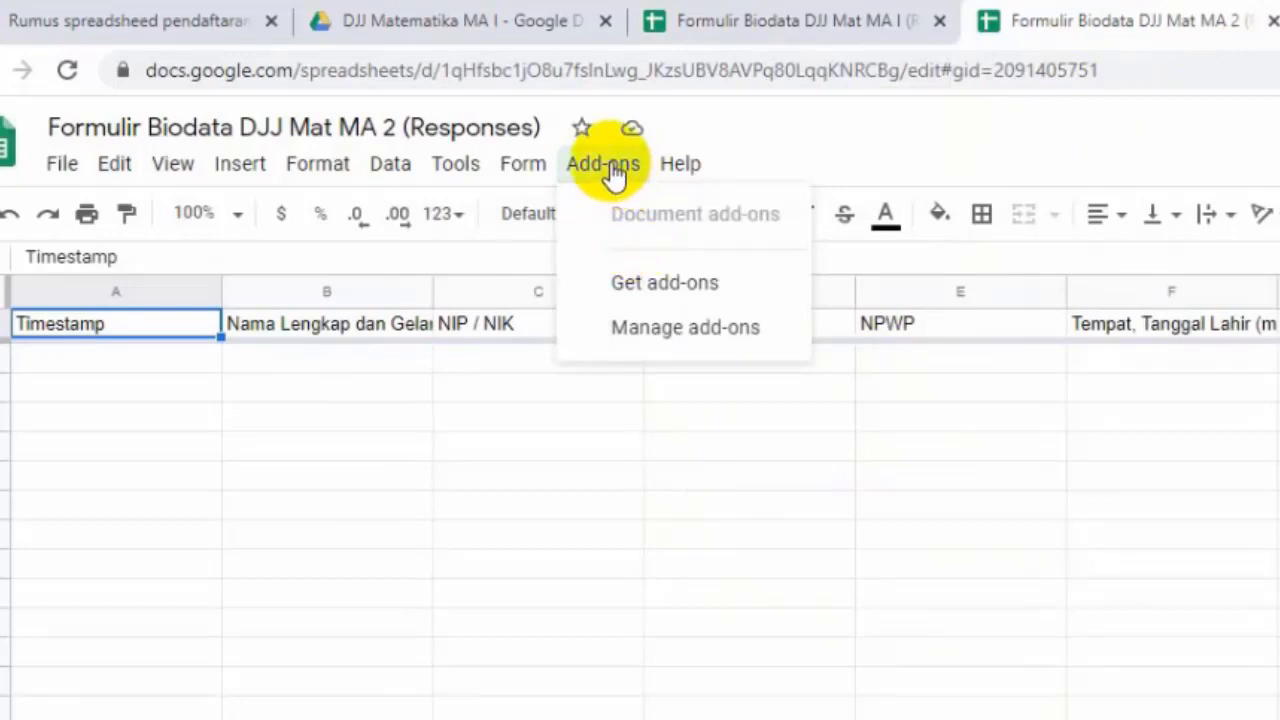
{"action": "left_click", "coordinate": [614, 178]}
{"action": "left_click", "coordinate": [614, 178]}
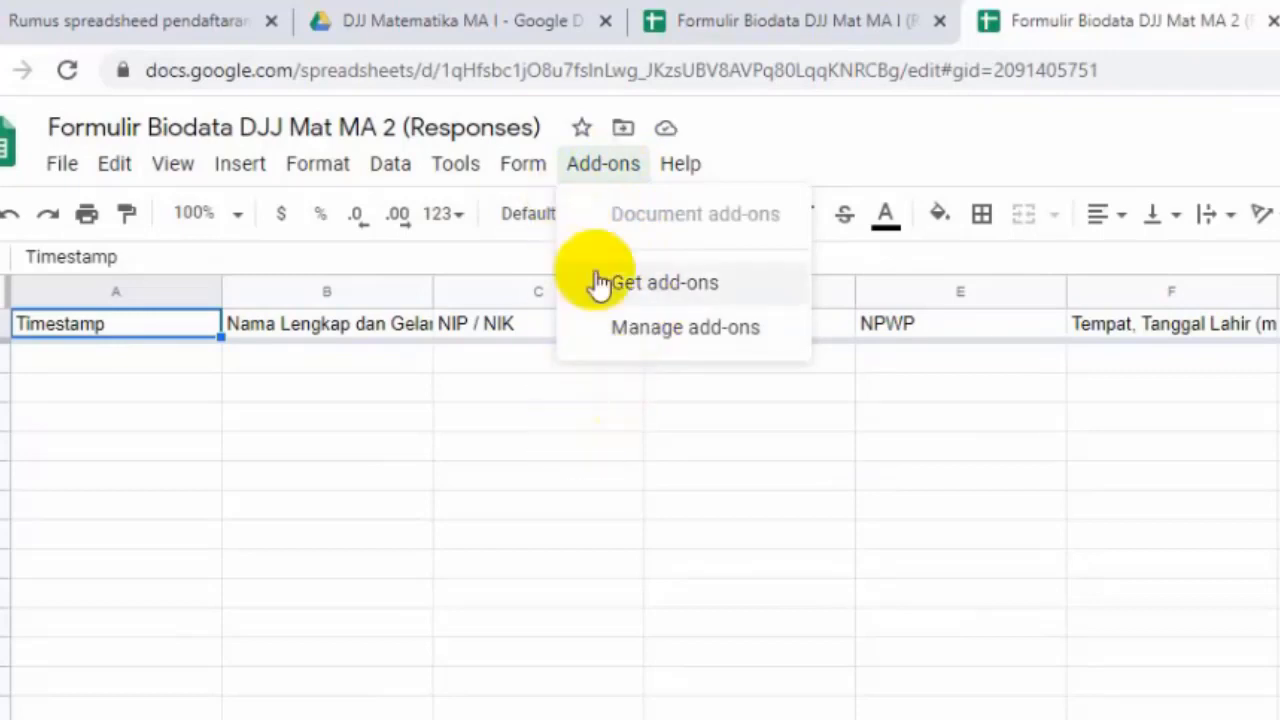
{"action": "left_click", "coordinate": [615, 175]}
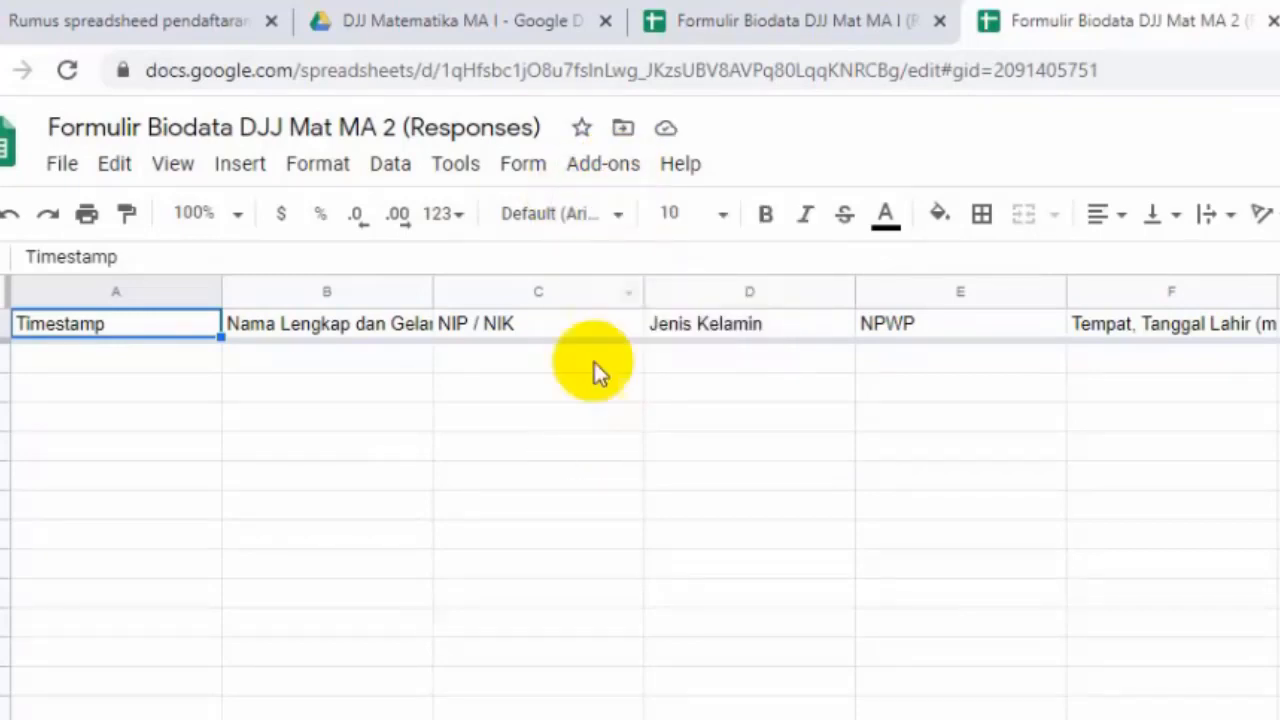
{"action": "left_click", "coordinate": [591, 482]}
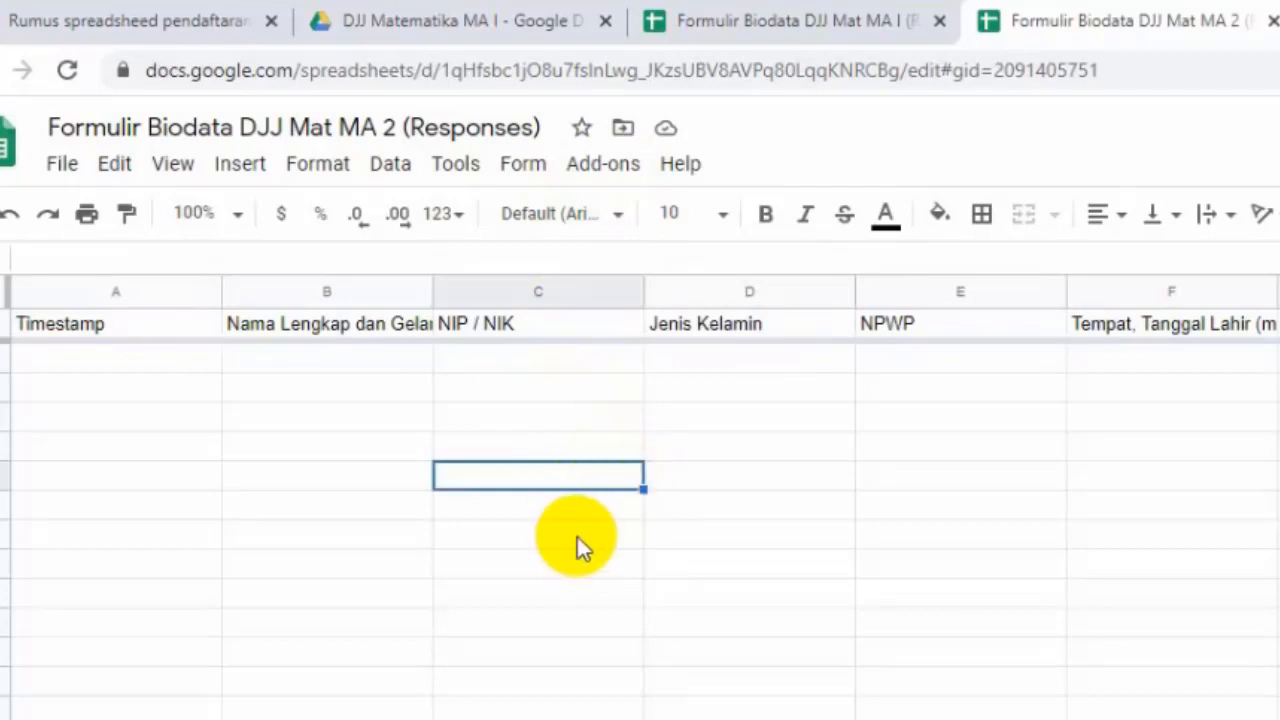
{"action": "left_click", "coordinate": [138, 329]}
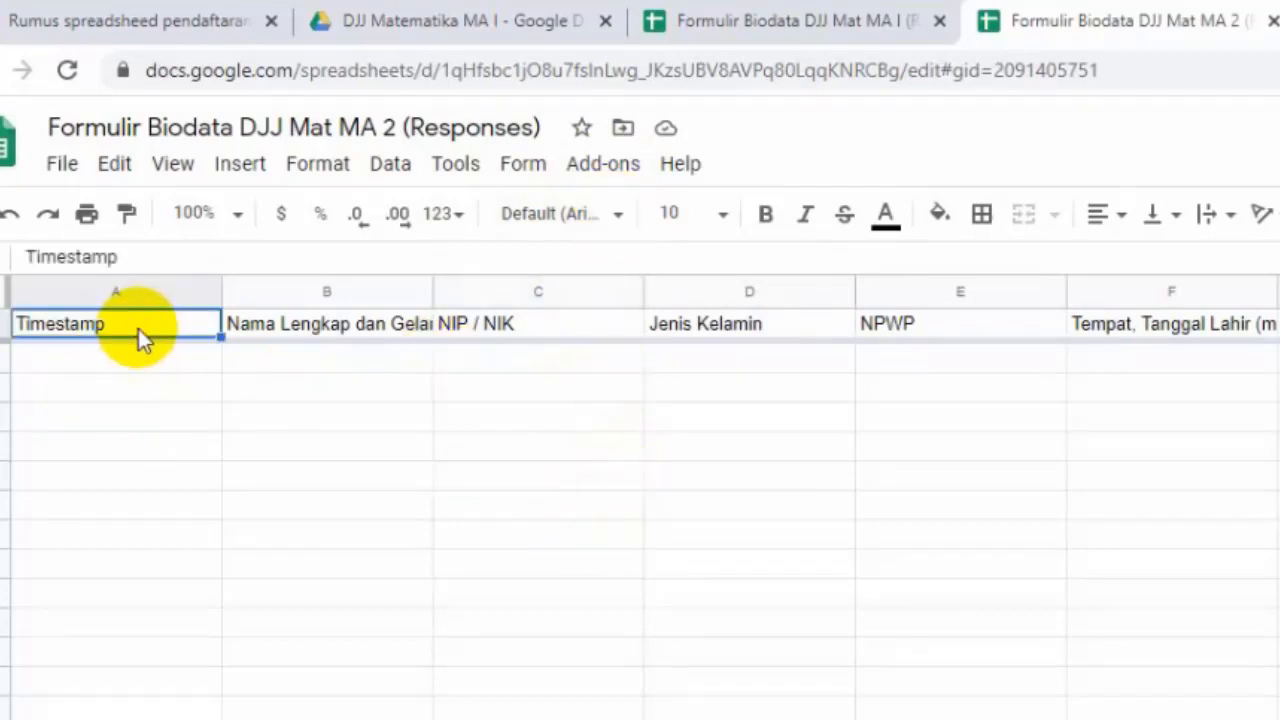
{"action": "left_click", "coordinate": [583, 482]}
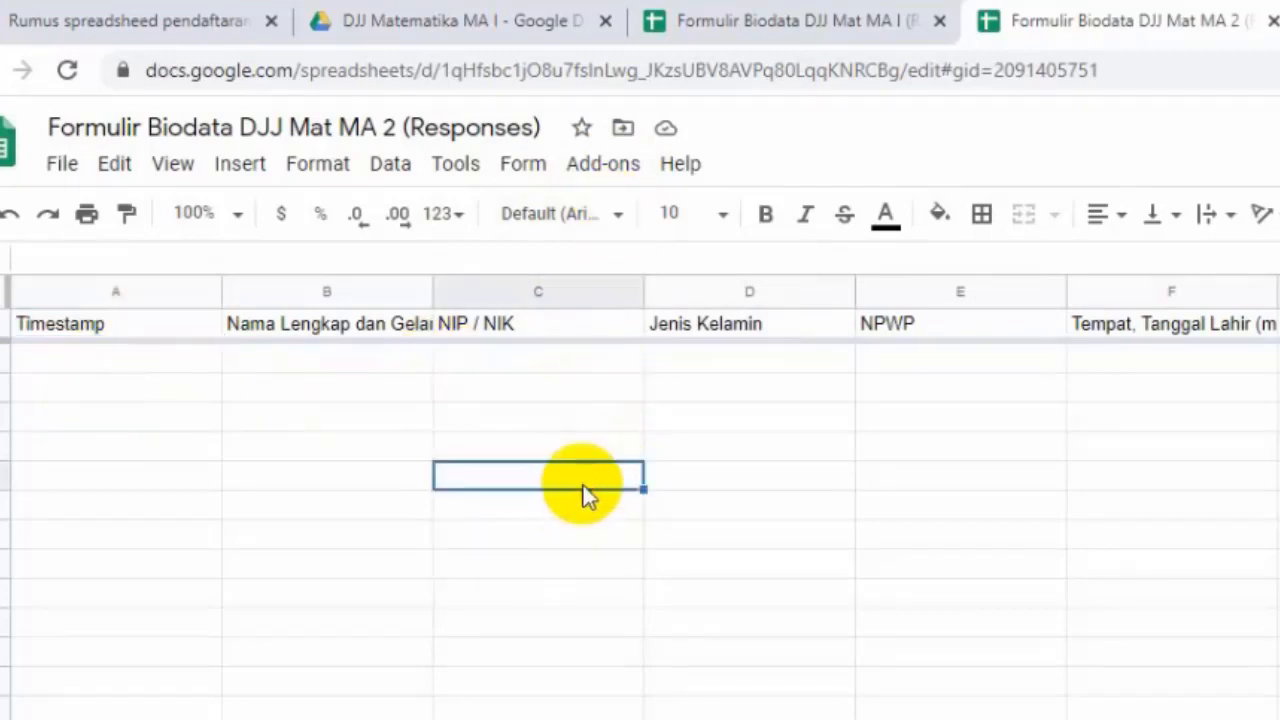
{"action": "left_click", "coordinate": [586, 175]}
{"action": "mouse_move", "coordinate": [680, 288]}
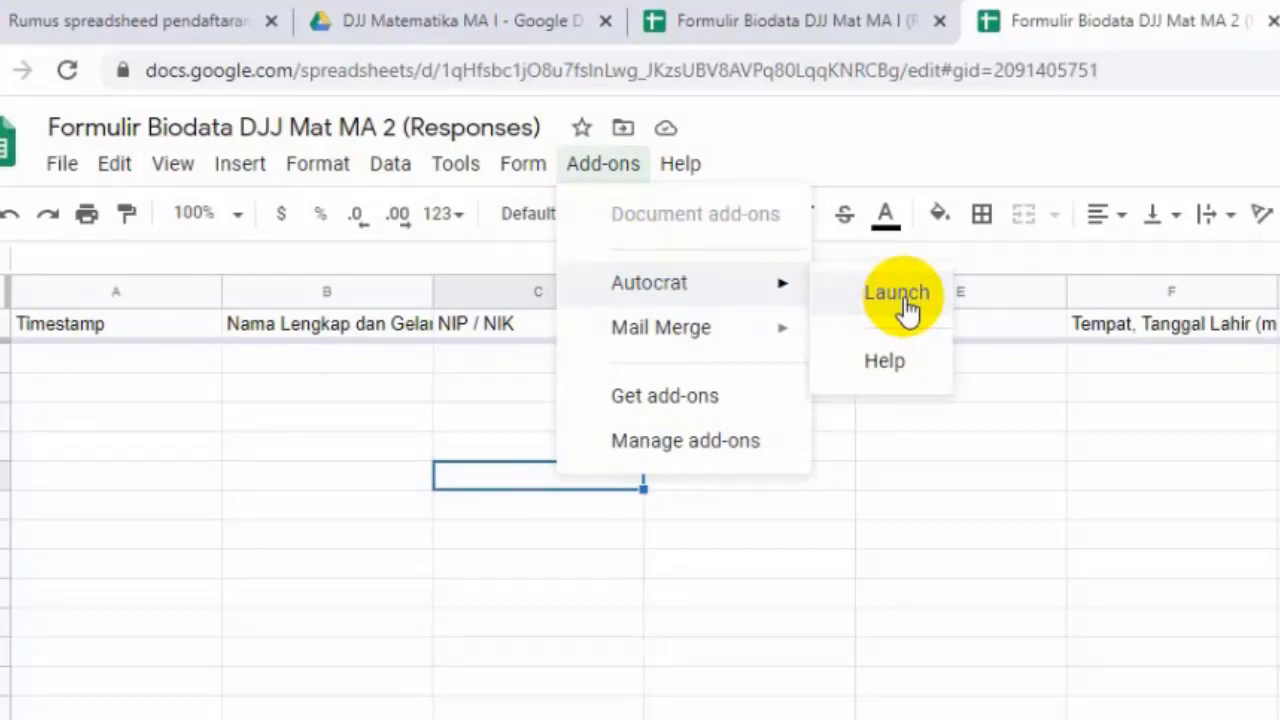
Return to the Formulir Biodata DJJ Mat MA I (Responses) spreadsheet and open its MAT 1 Autocrat job for editing
{"action": "left_click", "coordinate": [808, 25]}
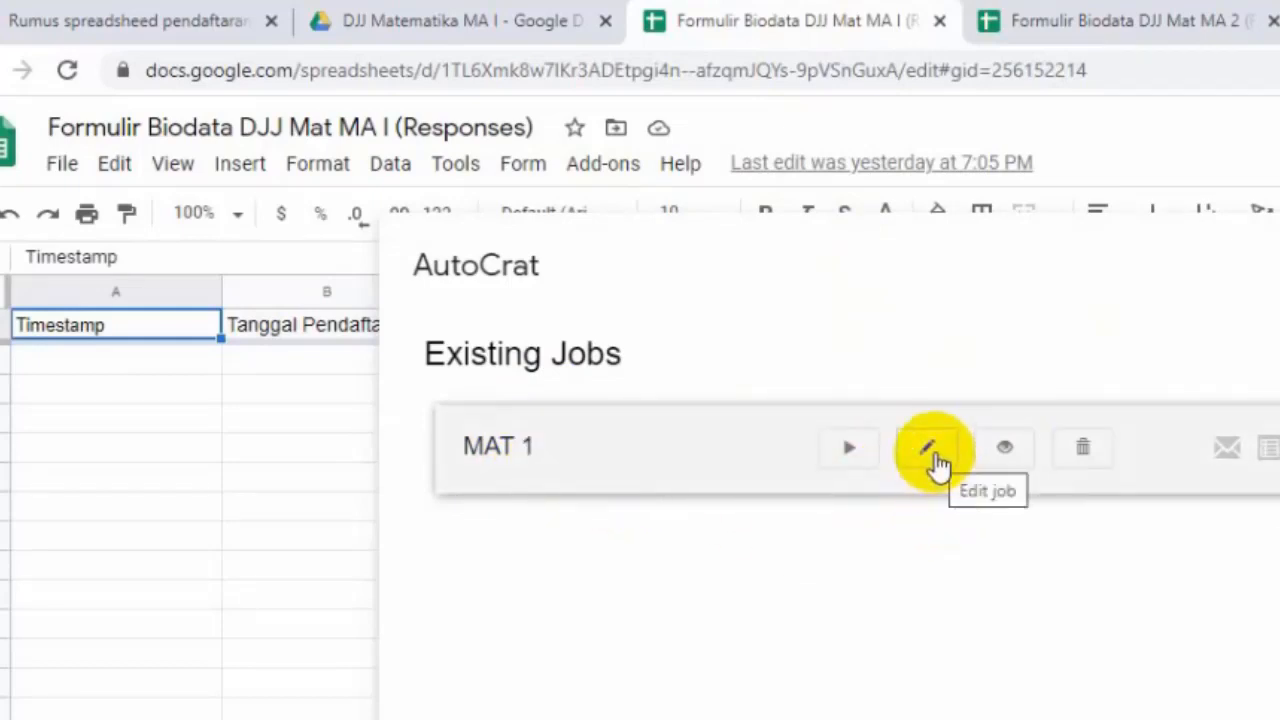
{"action": "left_click", "coordinate": [930, 455]}
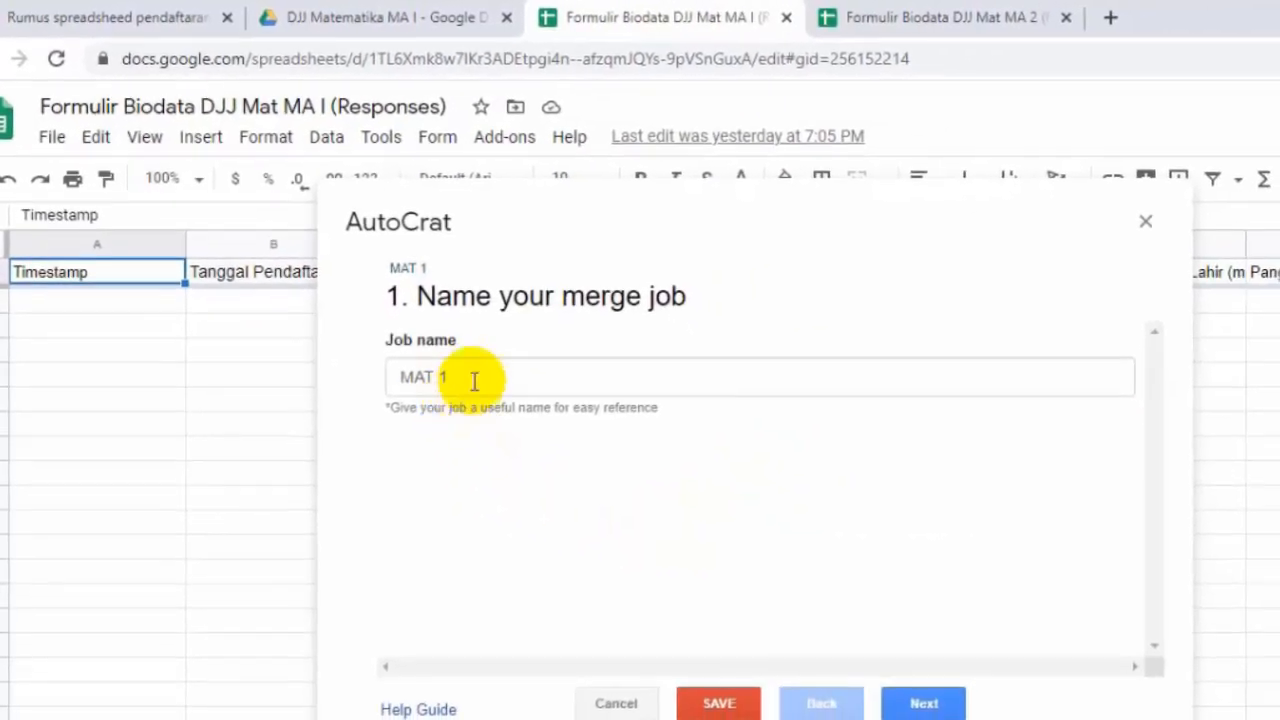
Launch the Autocrat add-on in the Formulir Biodata DJJ Mat MA 2 (Responses) spreadsheet
{"action": "left_click", "coordinate": [965, 20]}
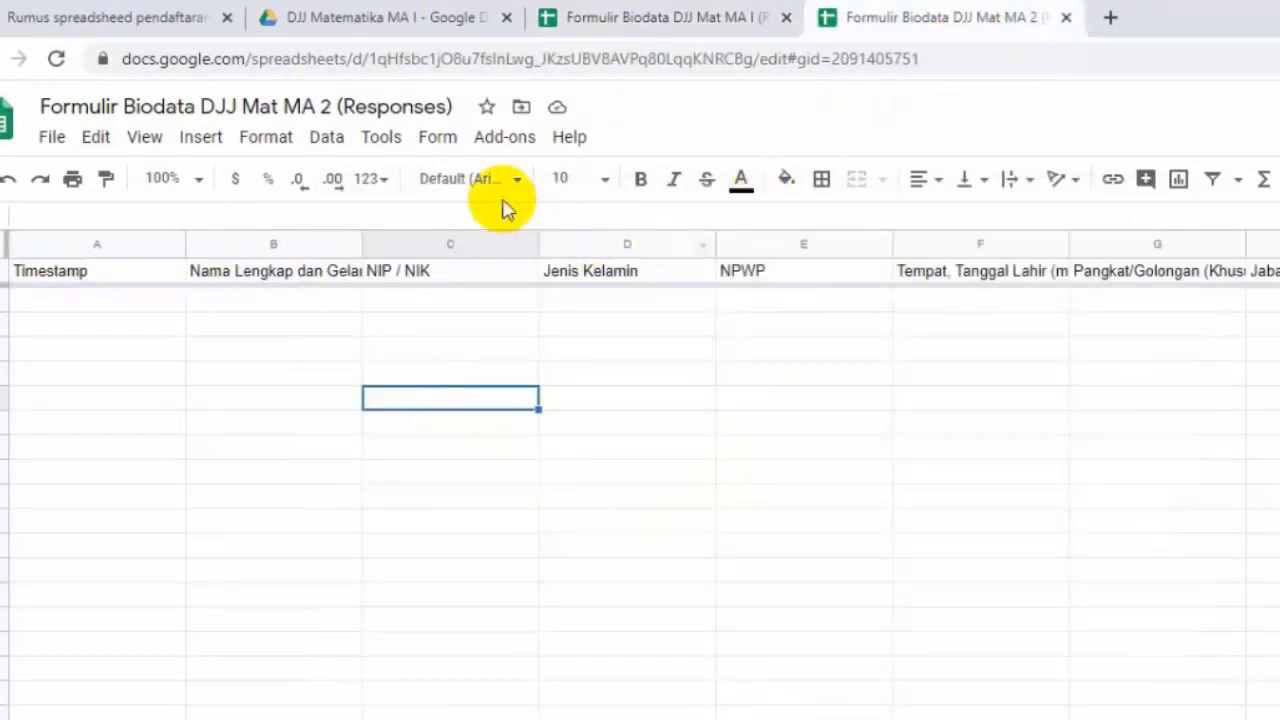
{"action": "left_click", "coordinate": [508, 148]}
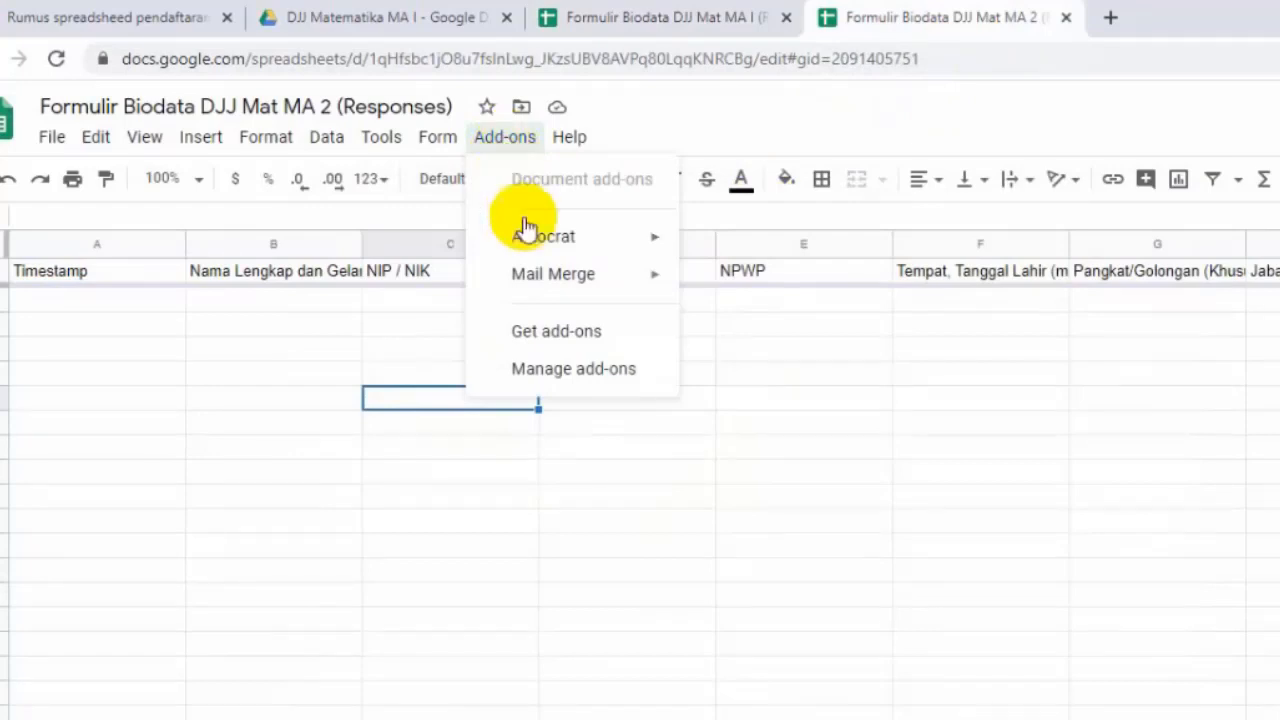
{"action": "mouse_move", "coordinate": [585, 248]}
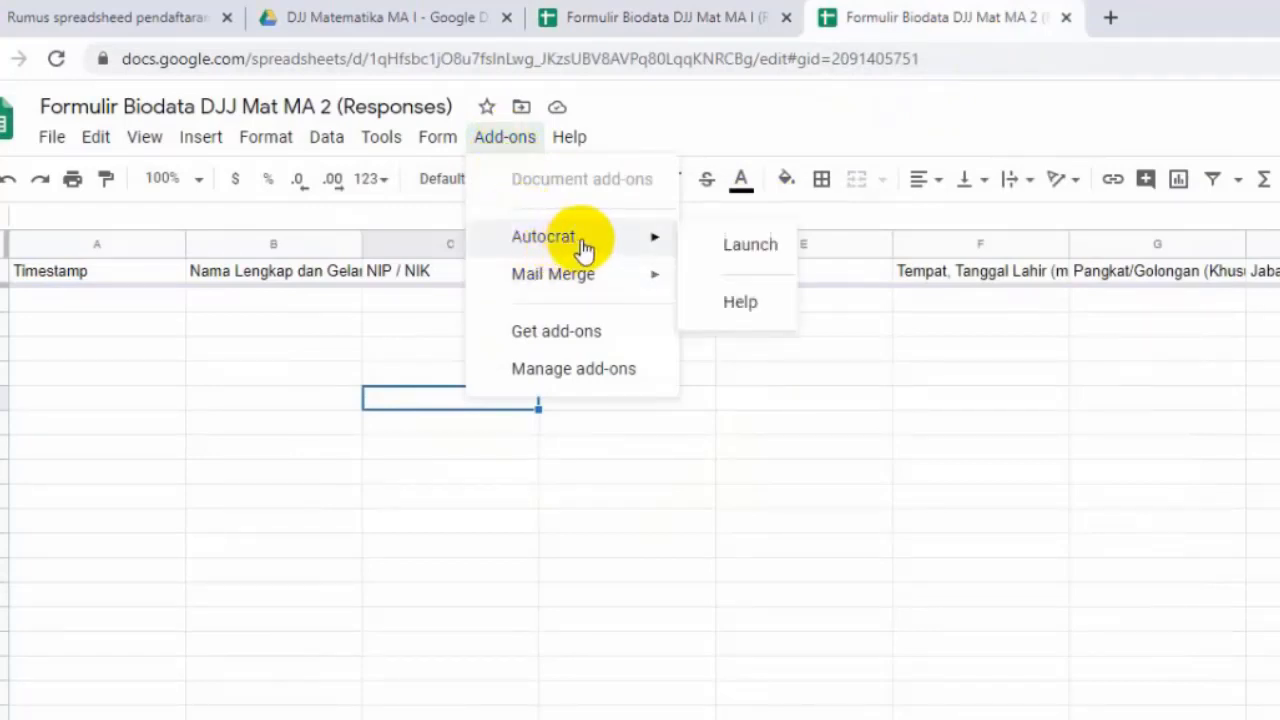
{"action": "left_click", "coordinate": [761, 247]}
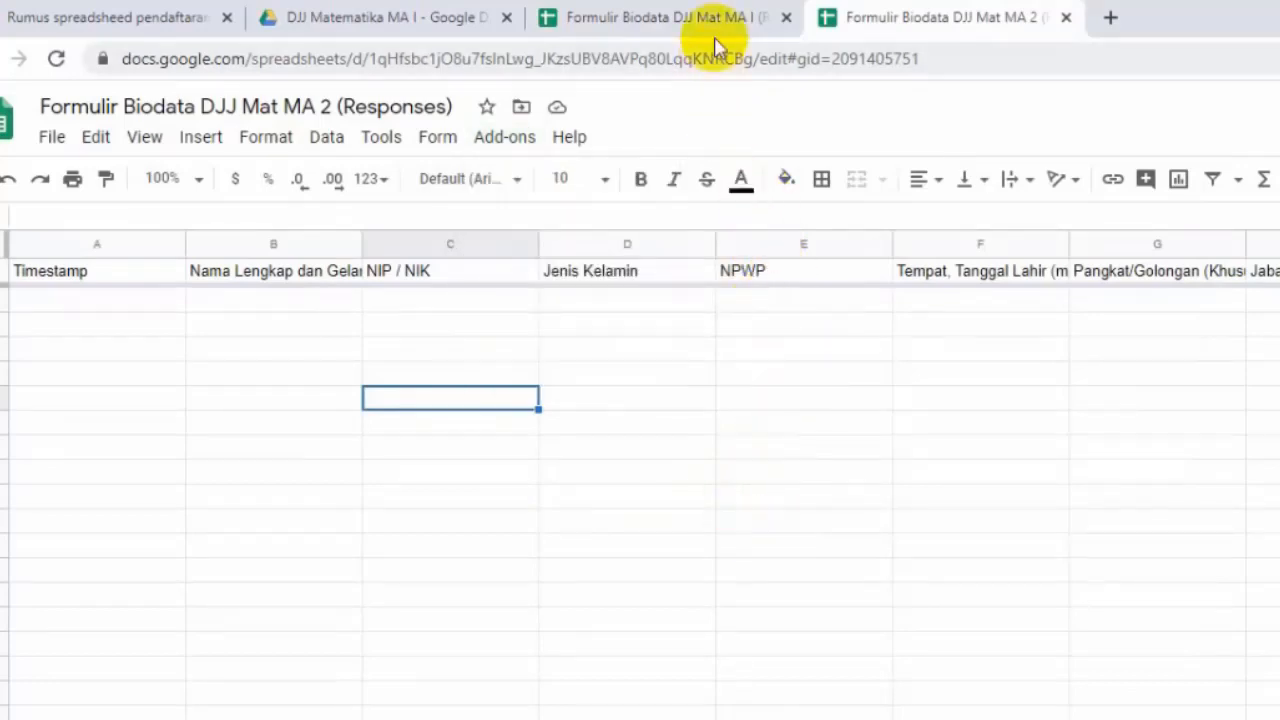
{"action": "mouse_move", "coordinate": [723, 29]}
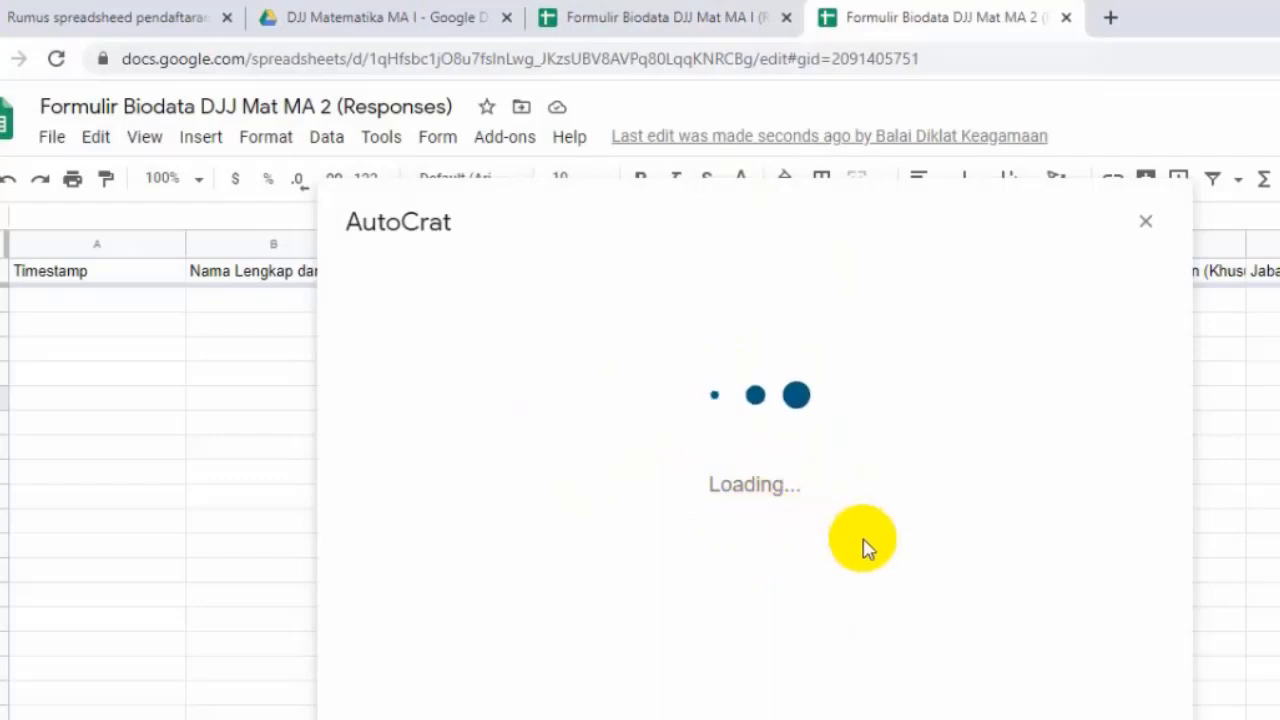
Check the reference job name in the MA I spreadsheet and create a merge job named "MAT 2" in the MA 2 spreadsheet
{"action": "left_click", "coordinate": [672, 20]}
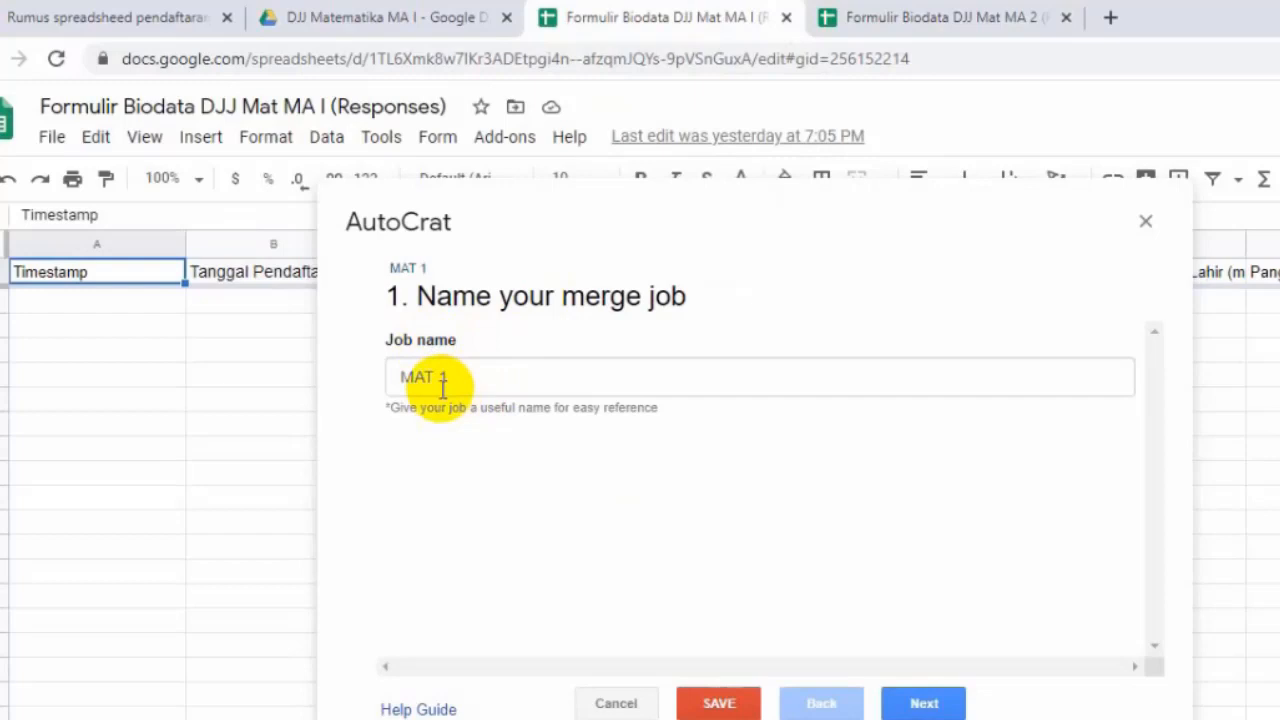
{"action": "left_click", "coordinate": [1000, 20]}
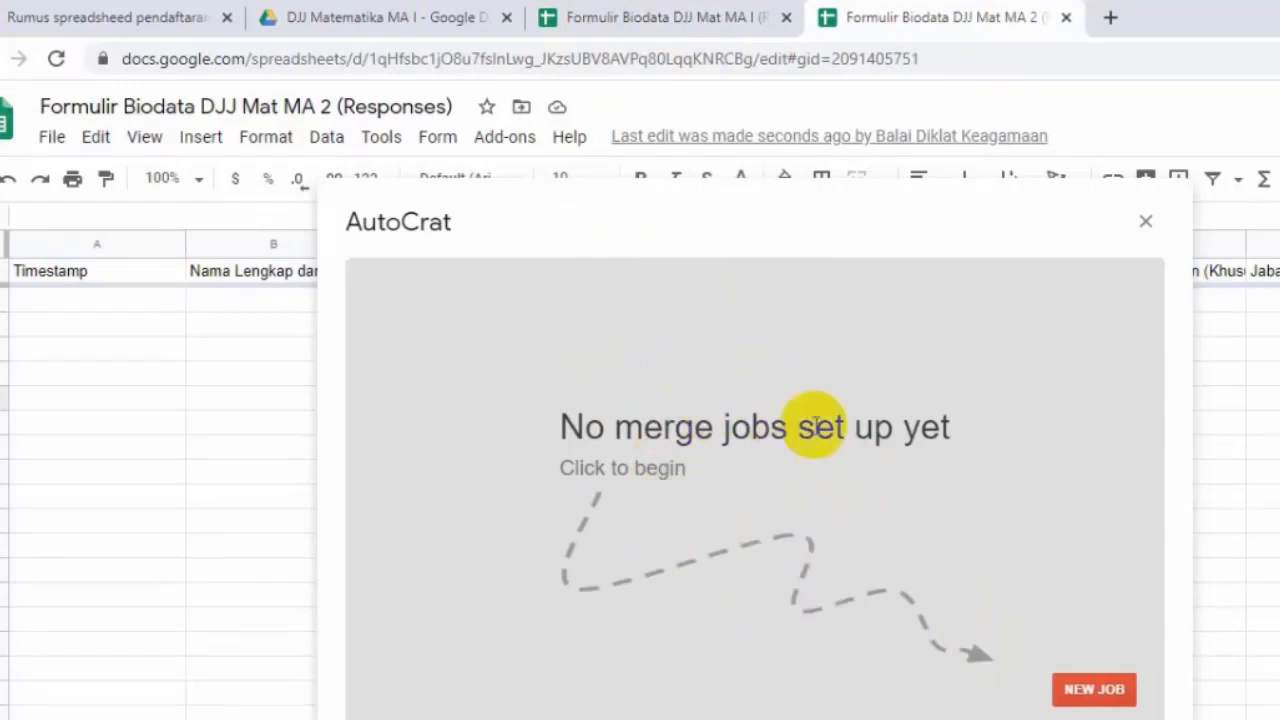
{"action": "left_click", "coordinate": [1108, 700]}
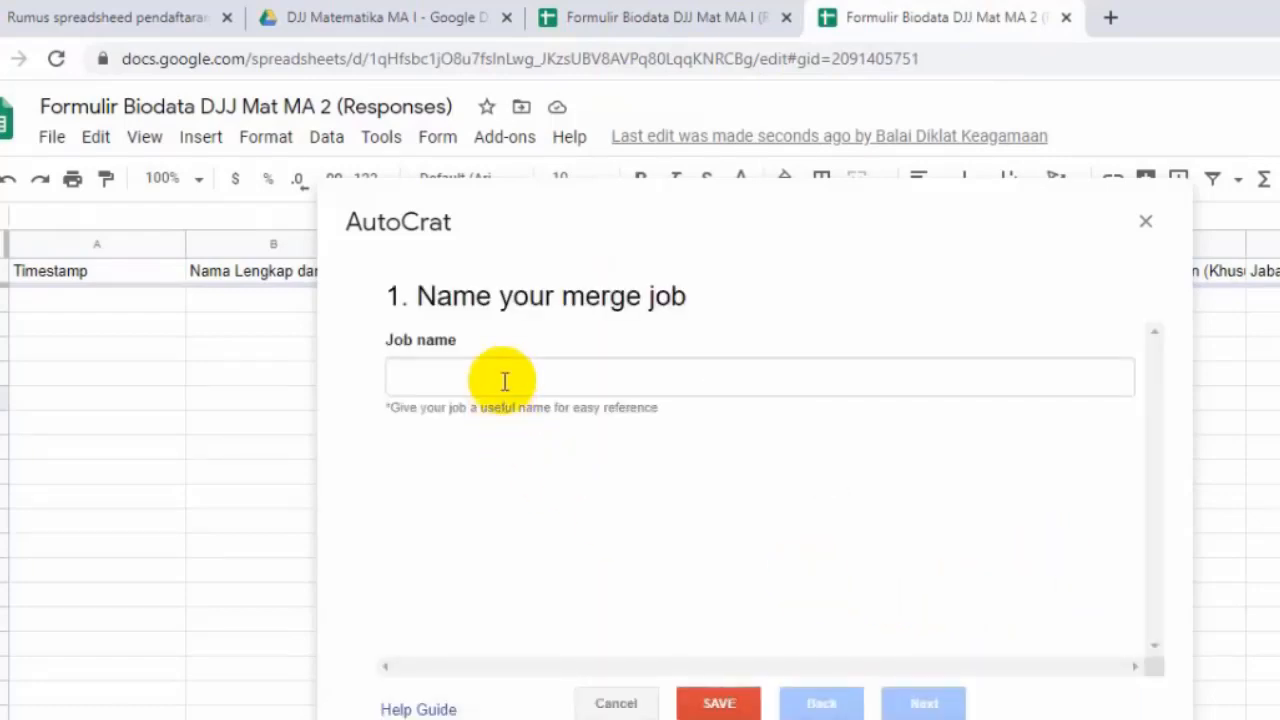
{"action": "left_click", "coordinate": [511, 372]}
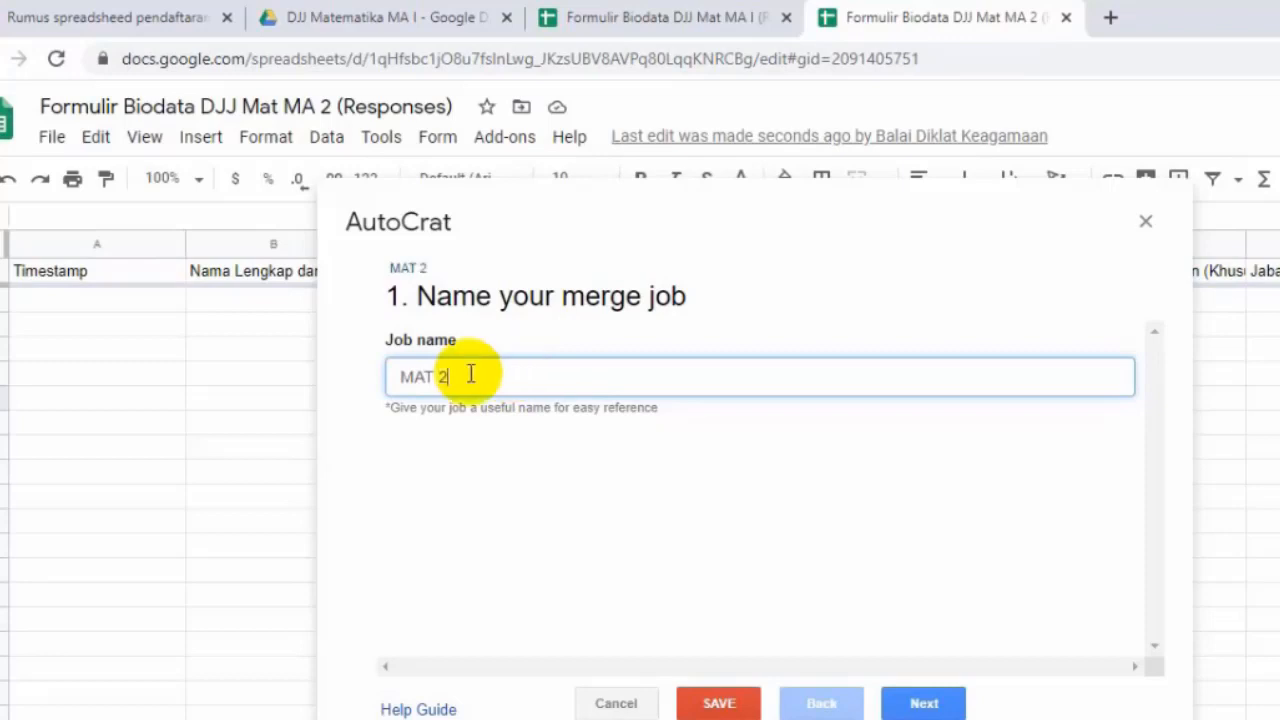
{"action": "left_click", "coordinate": [924, 703]}
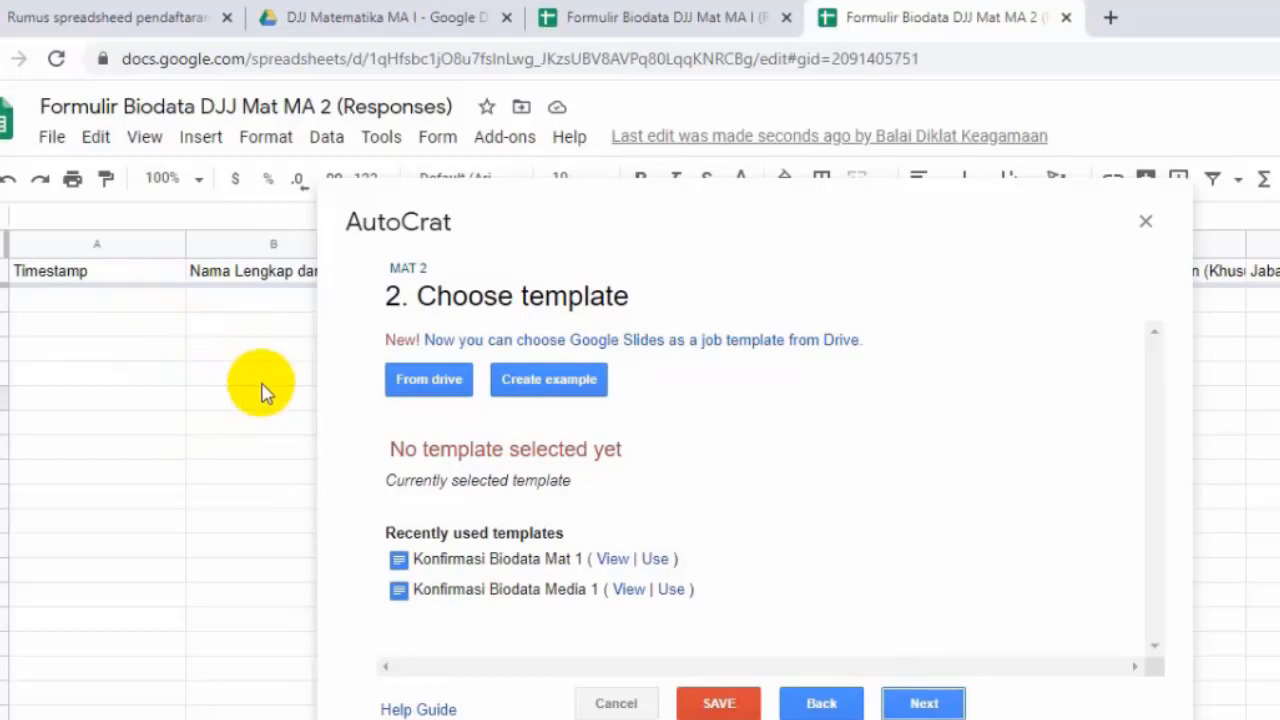
Start choosing the MAT 2 job's template from Drive and check the confirmation document's name in the DJJ Matematika MA 2 folder
{"action": "left_click", "coordinate": [452, 384]}
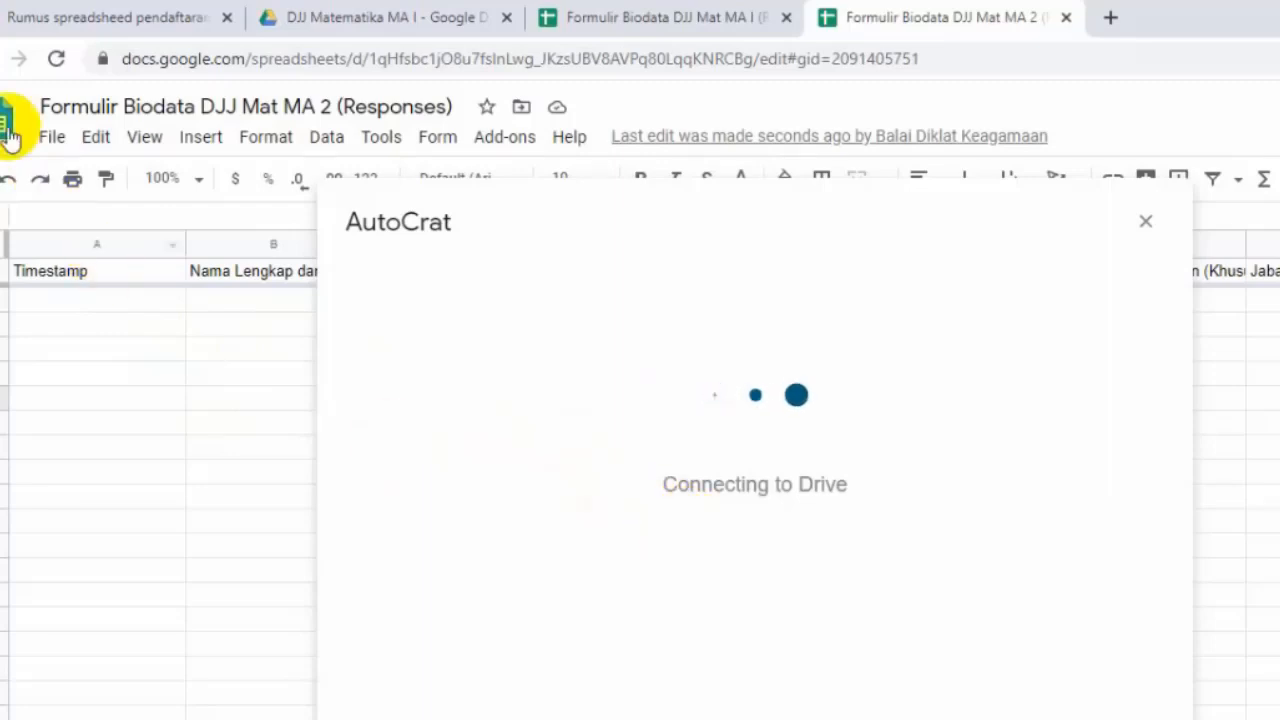
{"action": "left_click", "coordinate": [318, 20]}
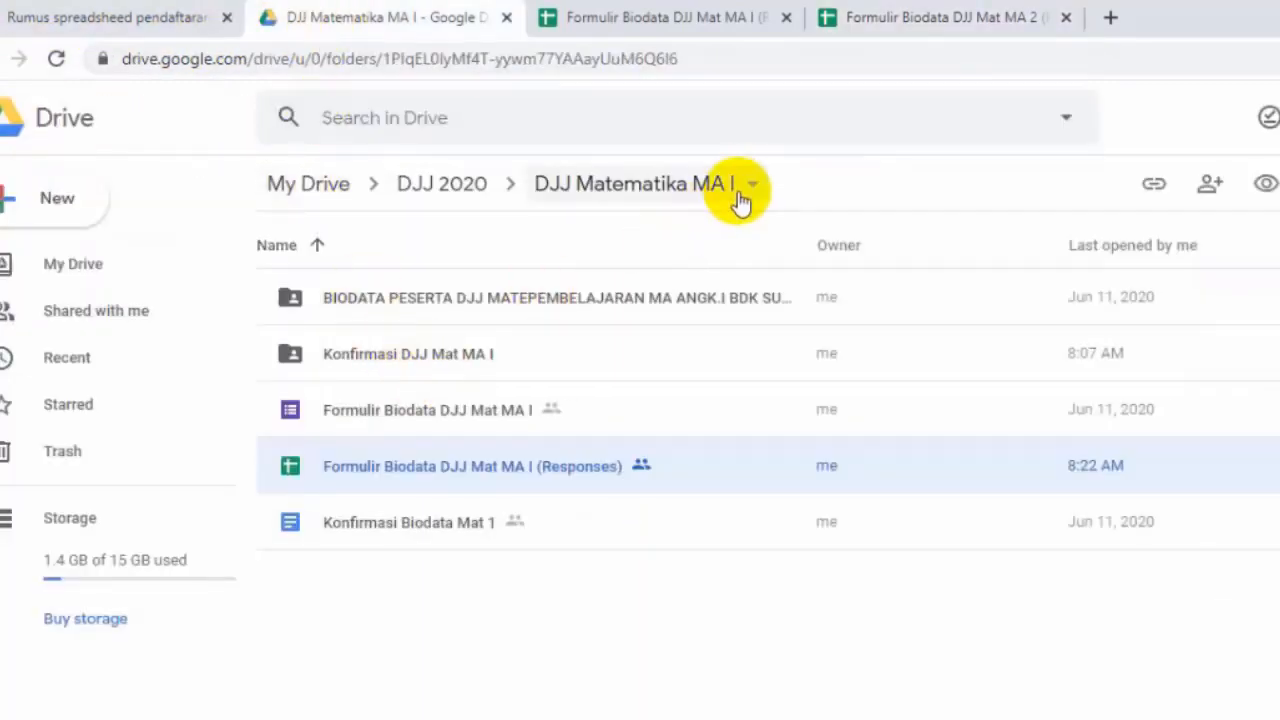
{"action": "left_click", "coordinate": [442, 188]}
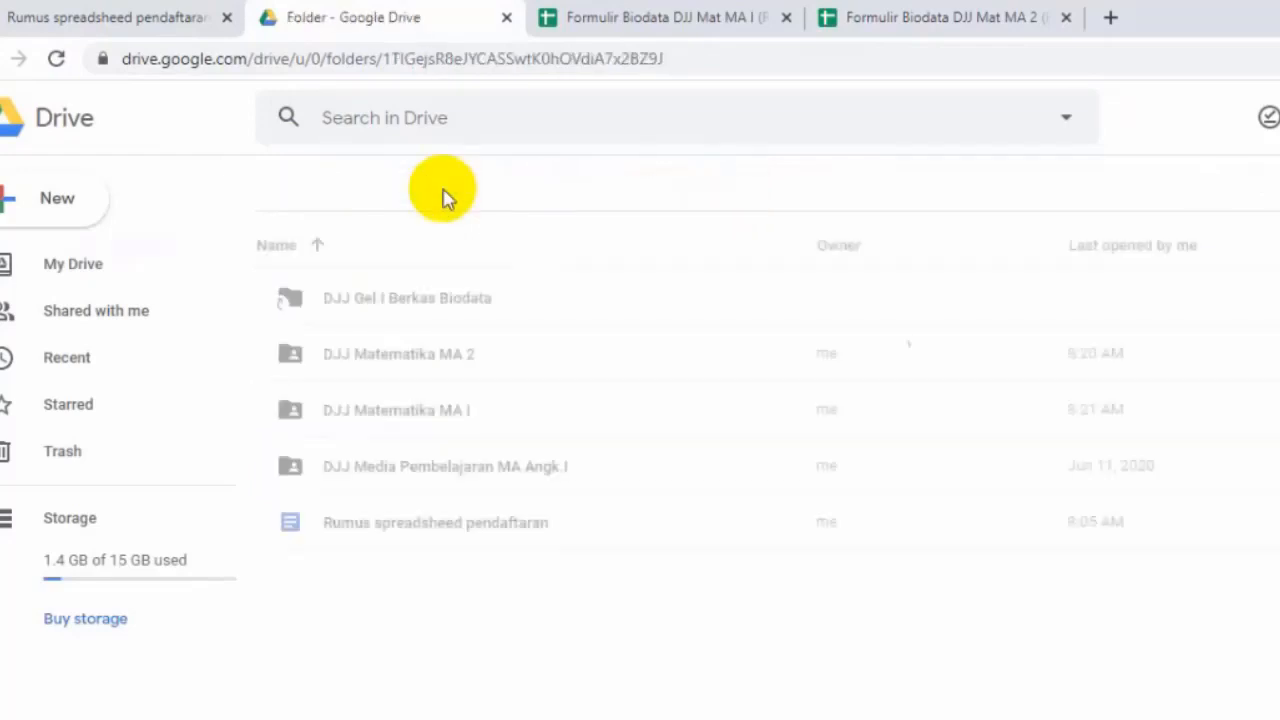
{"action": "double_click", "coordinate": [428, 362]}
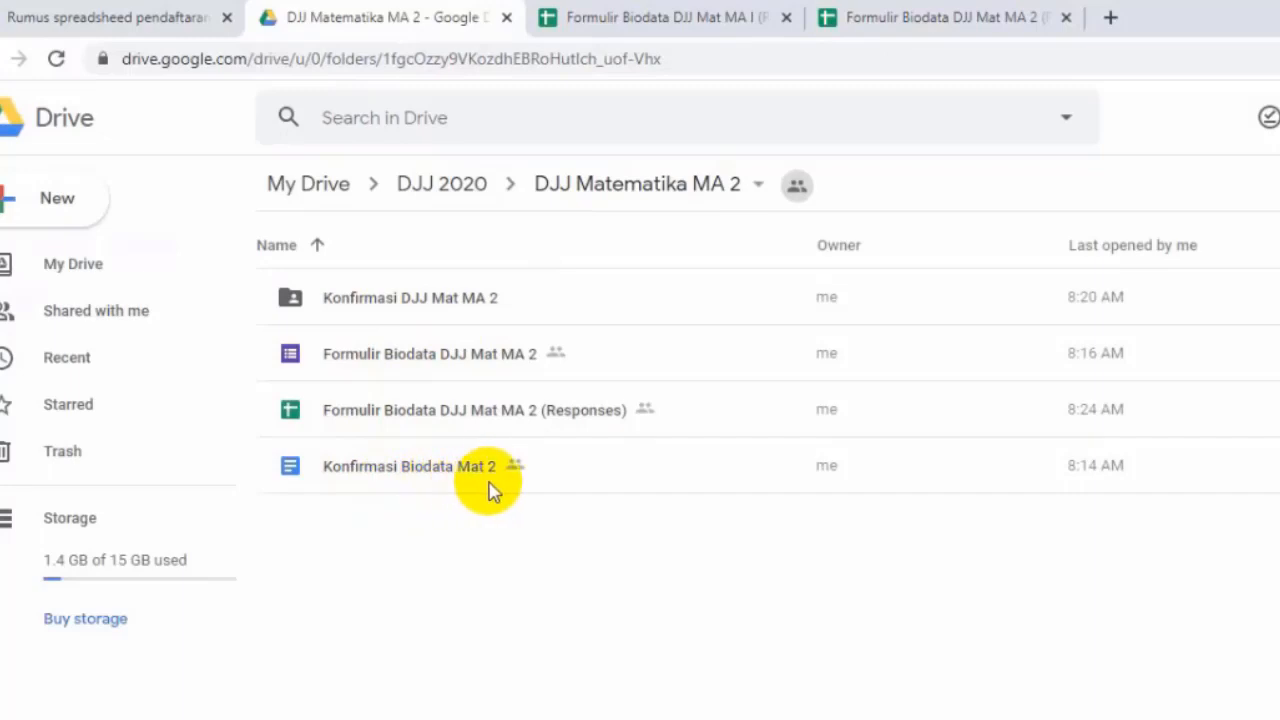
{"action": "left_click", "coordinate": [1017, 30]}
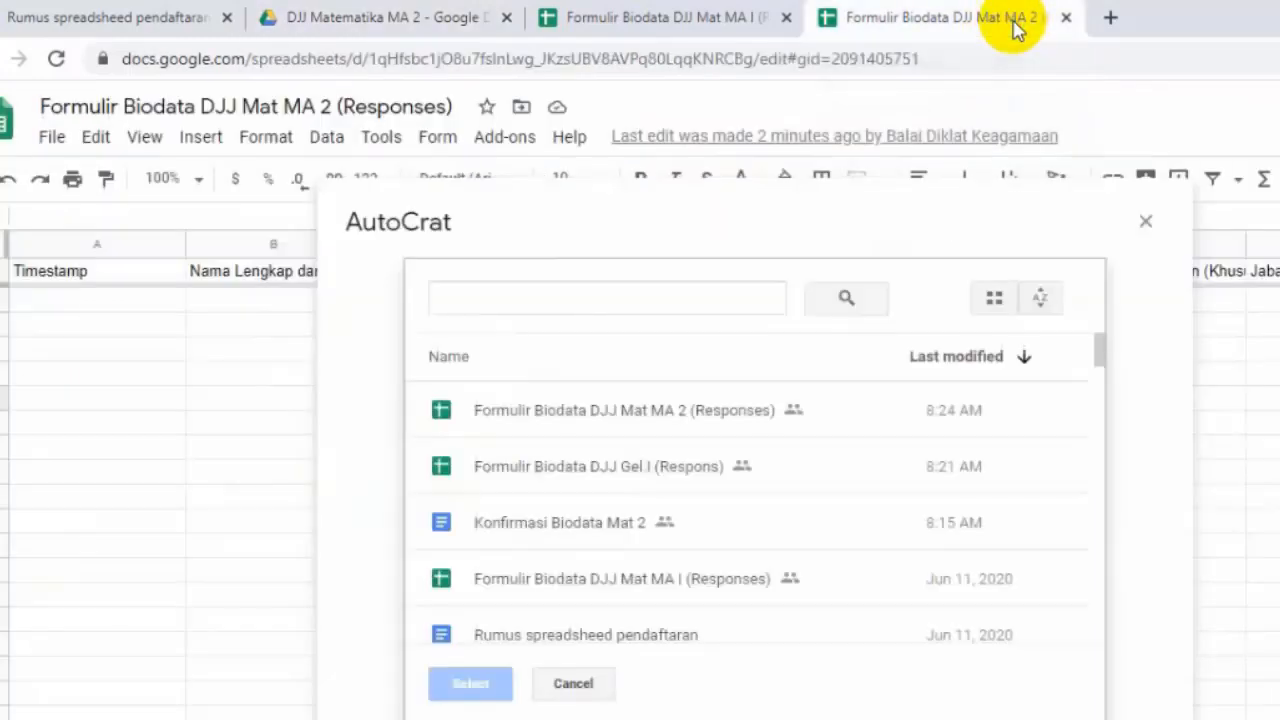
Choose the Konfirmasi Biodata Mat 2 document as the job's template and proceed to mapping the source data
{"action": "left_click", "coordinate": [604, 535]}
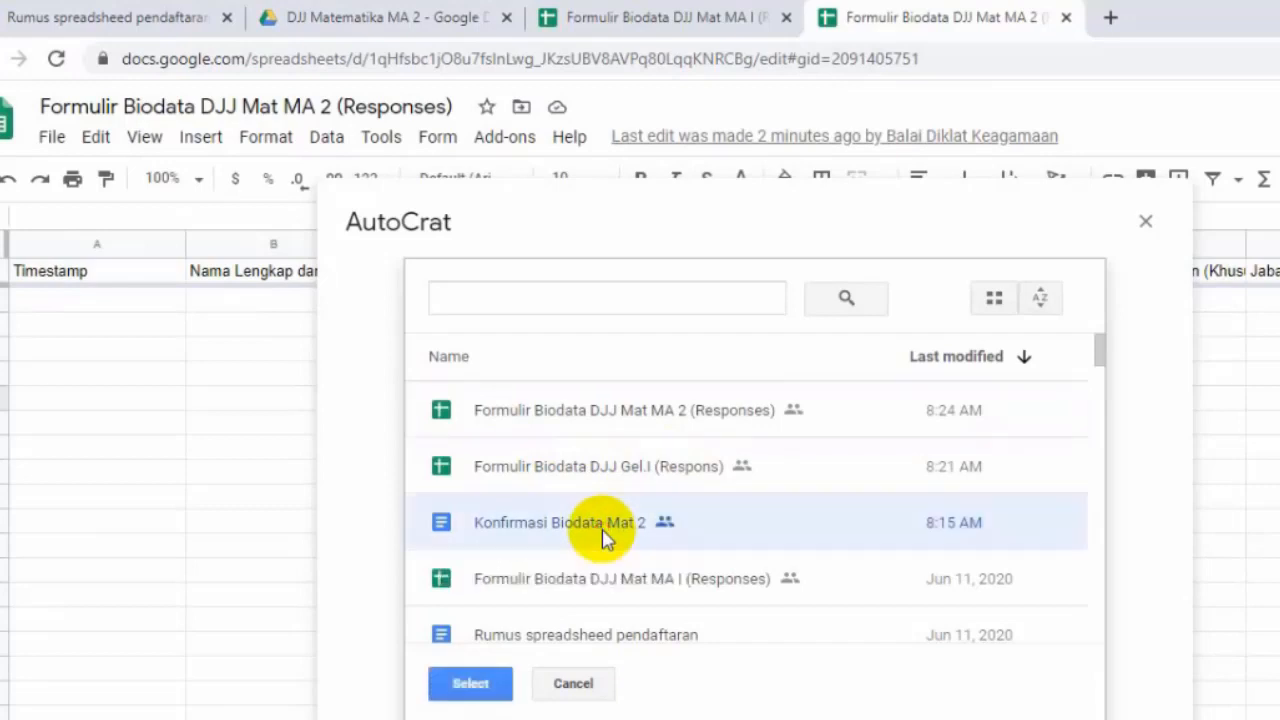
{"action": "scroll", "coordinate": [604, 535], "scroll_direction": "down", "scroll_amount": 1}
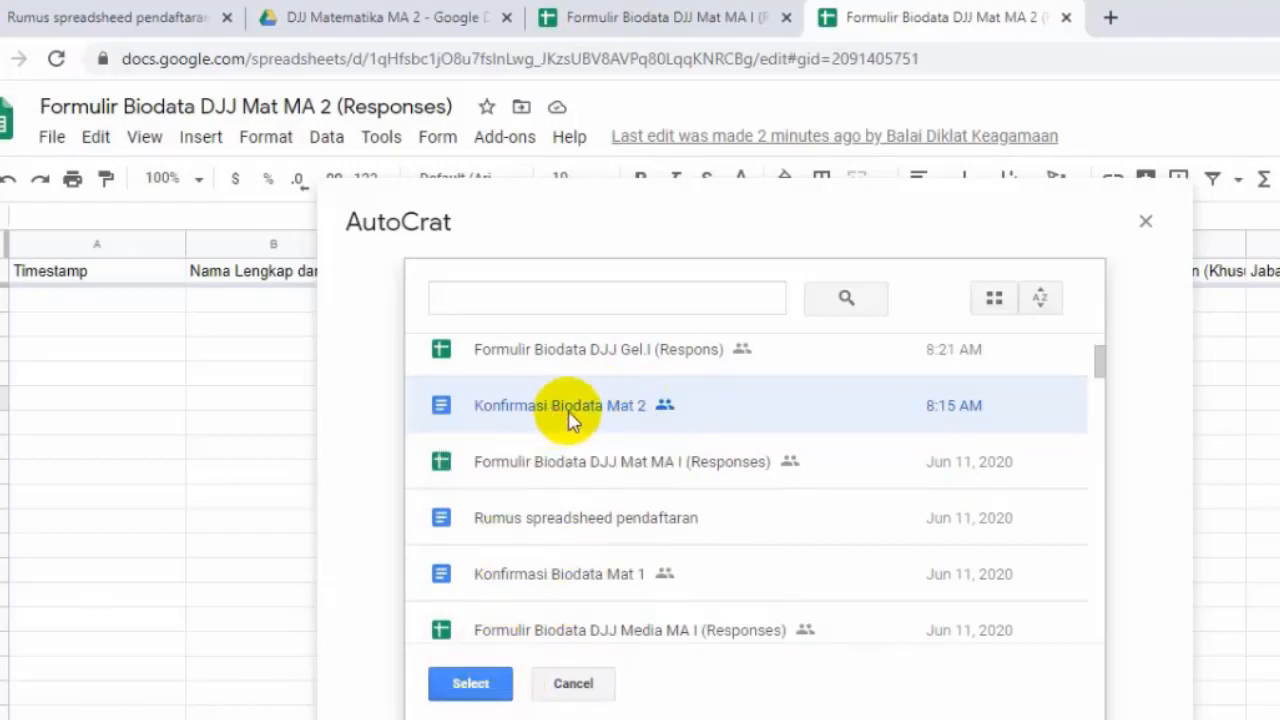
{"action": "left_click", "coordinate": [487, 690]}
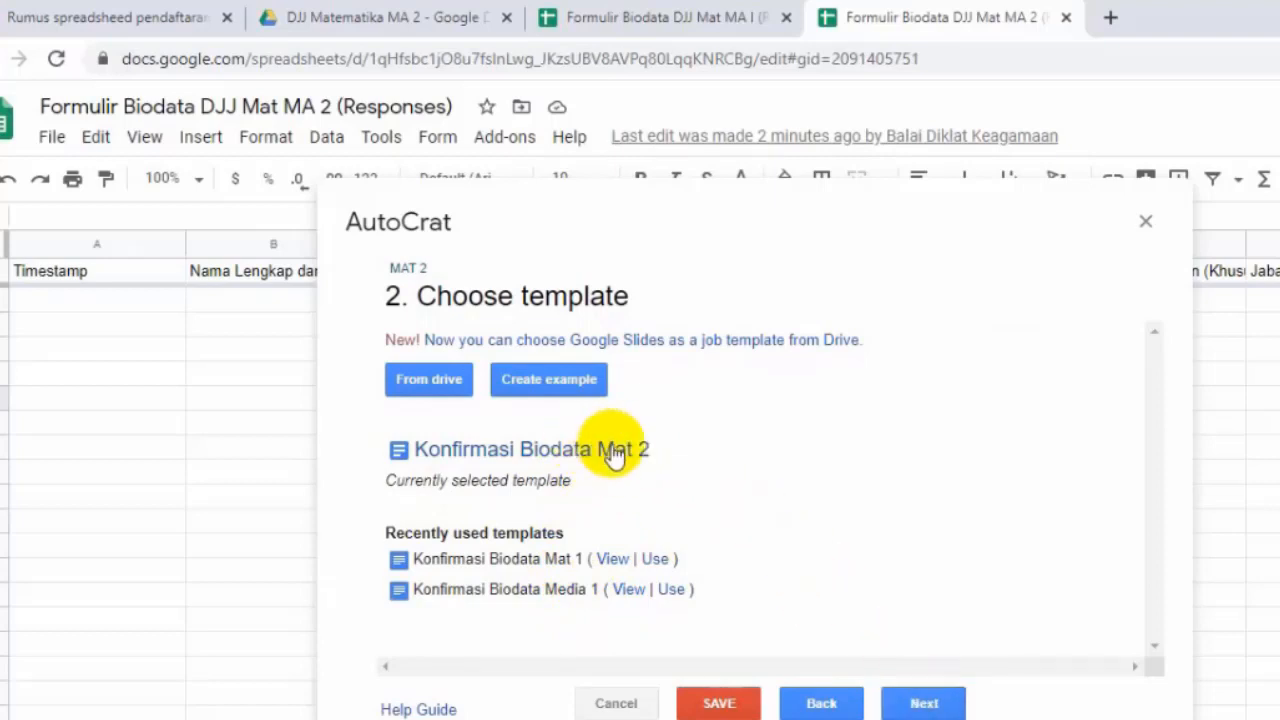
{"action": "left_click", "coordinate": [929, 704]}
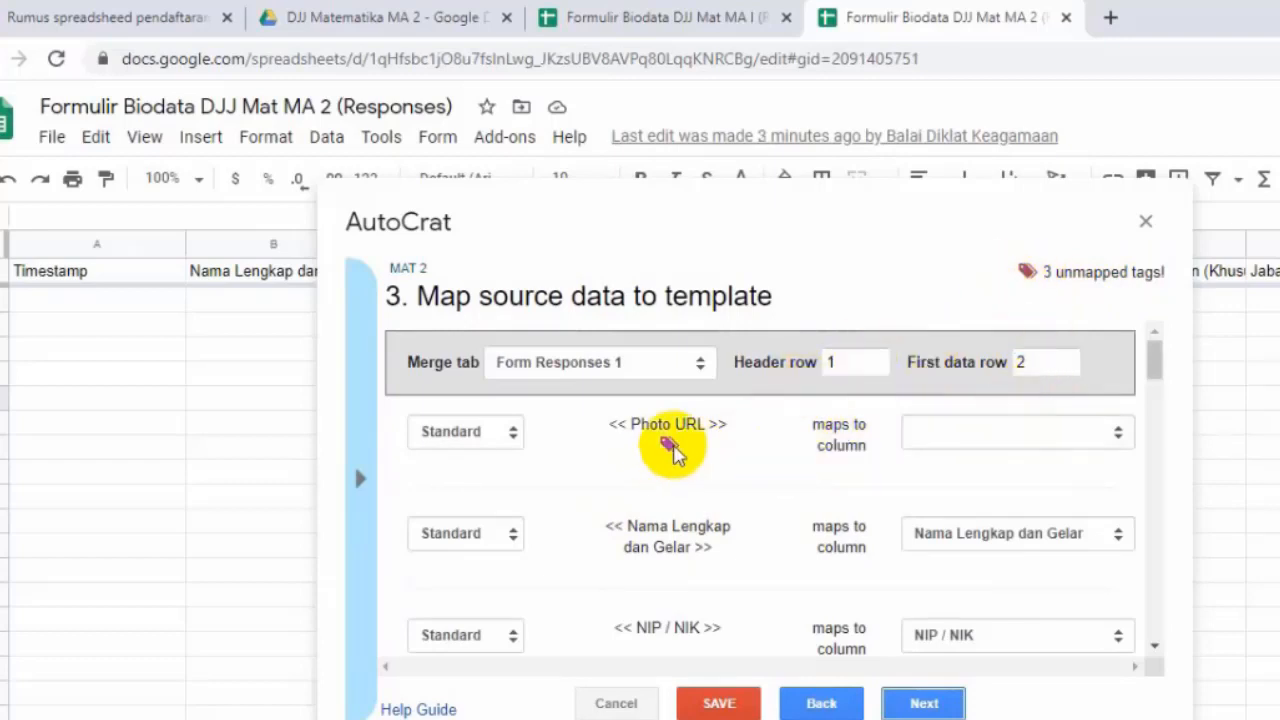
Examine the response columns available for mapping the Photo URL tag and close the AutoCrat dialog
{"action": "left_click", "coordinate": [1118, 432]}
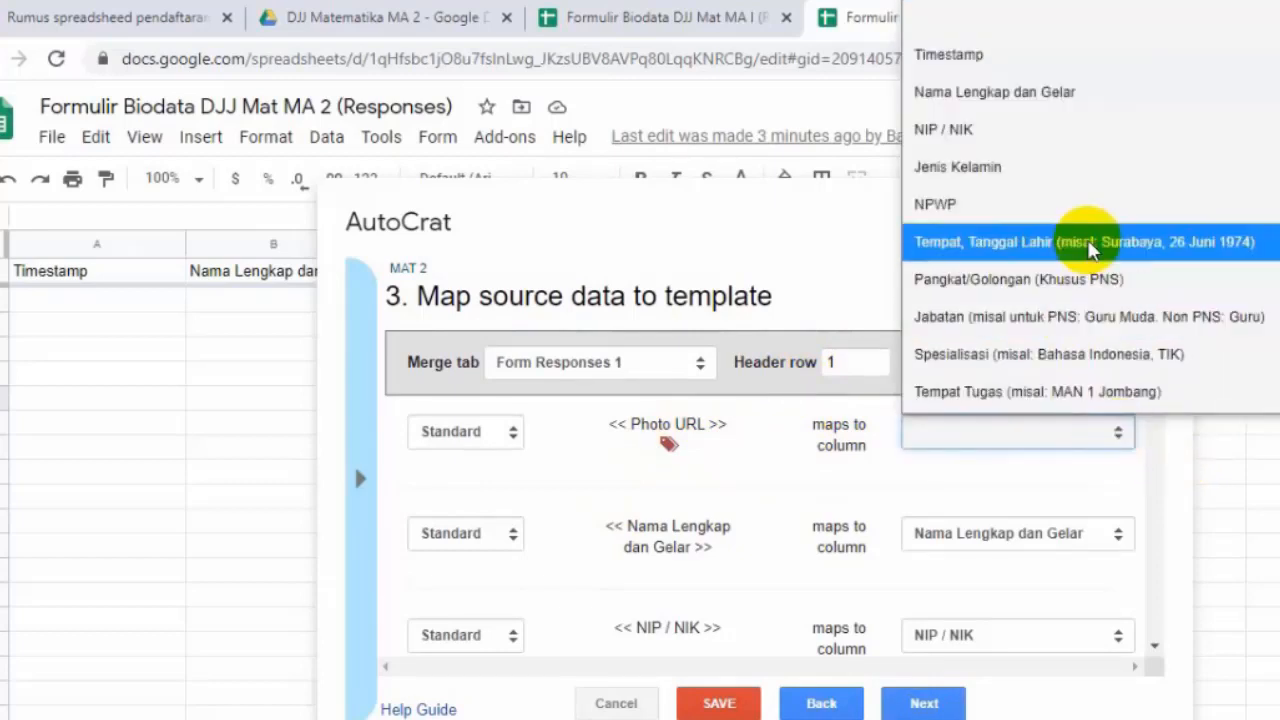
{"action": "scroll", "coordinate": [1092, 250], "scroll_direction": "down", "scroll_amount": 5}
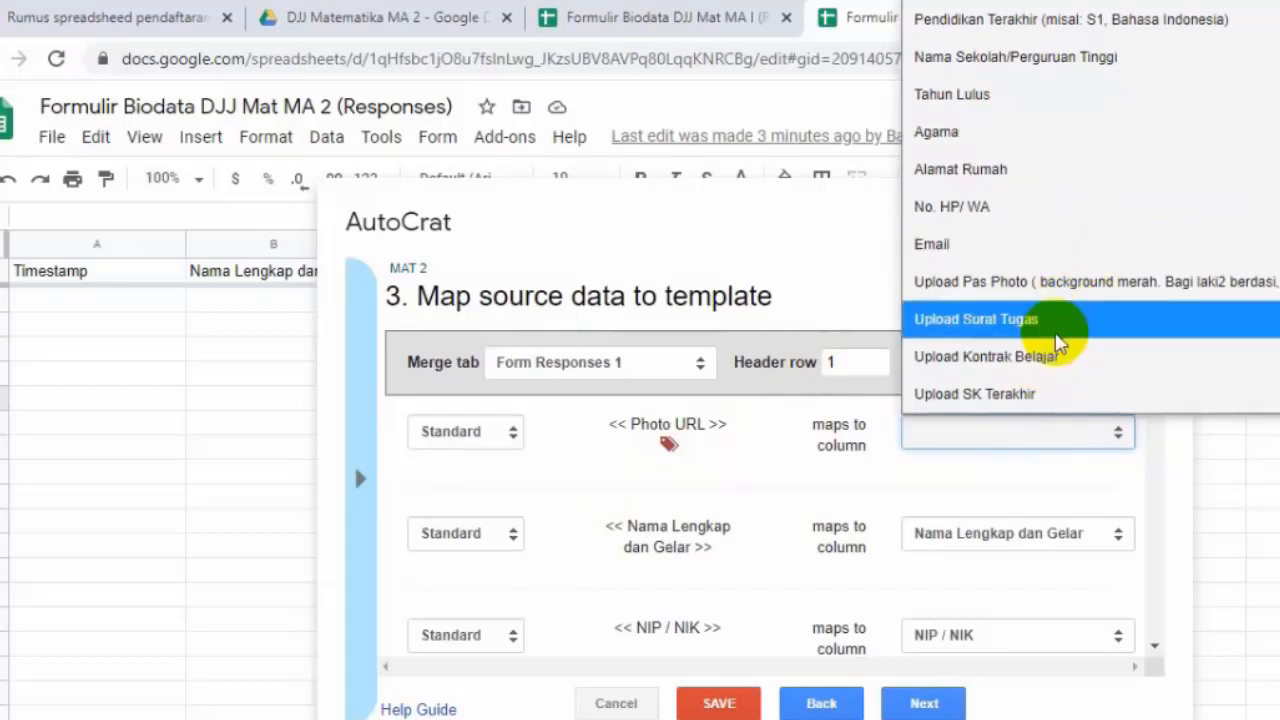
{"action": "scroll", "coordinate": [1060, 342], "scroll_direction": "up", "scroll_amount": 5}
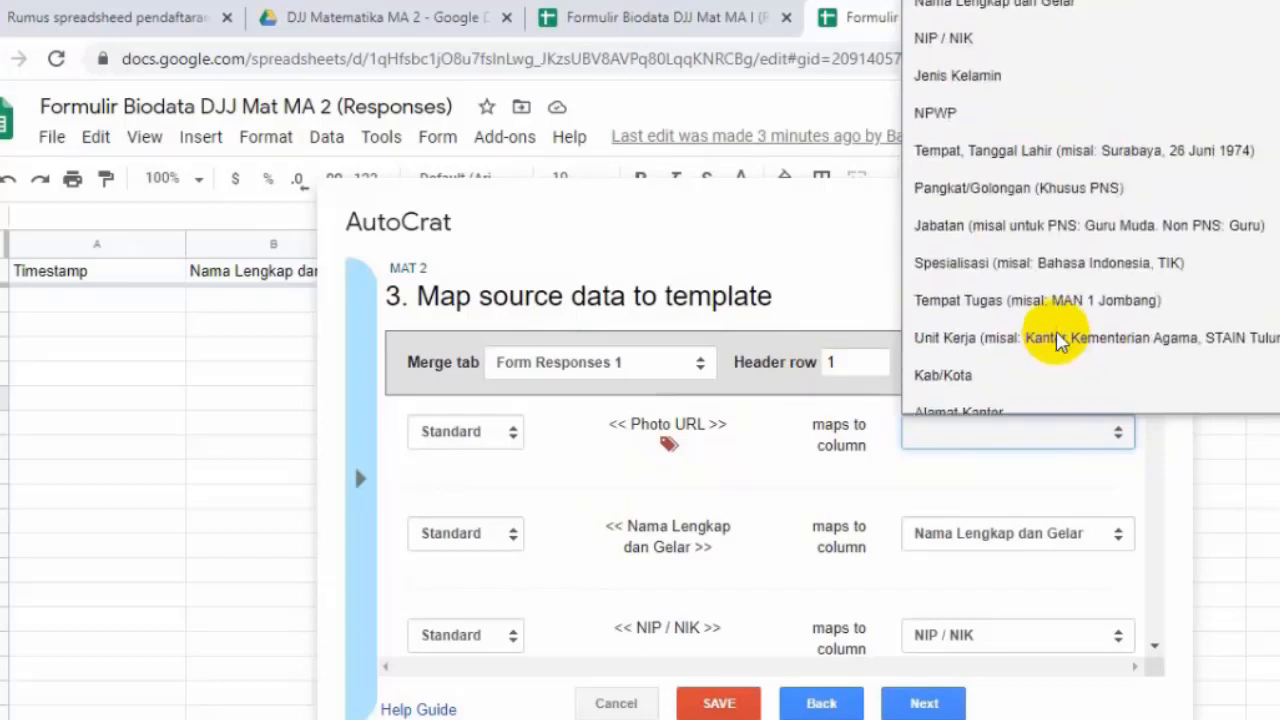
{"action": "scroll", "coordinate": [1060, 342], "scroll_direction": "up", "scroll_amount": 2}
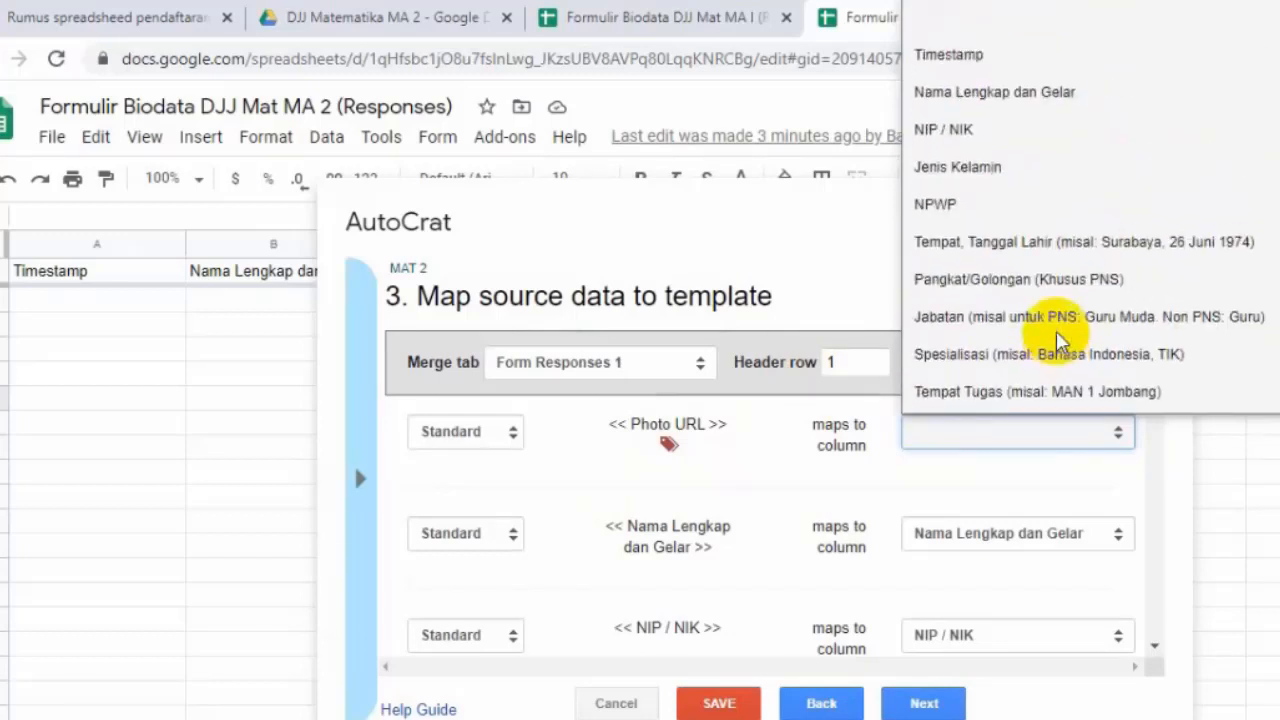
{"action": "scroll", "coordinate": [1060, 342], "scroll_direction": "down", "scroll_amount": 5}
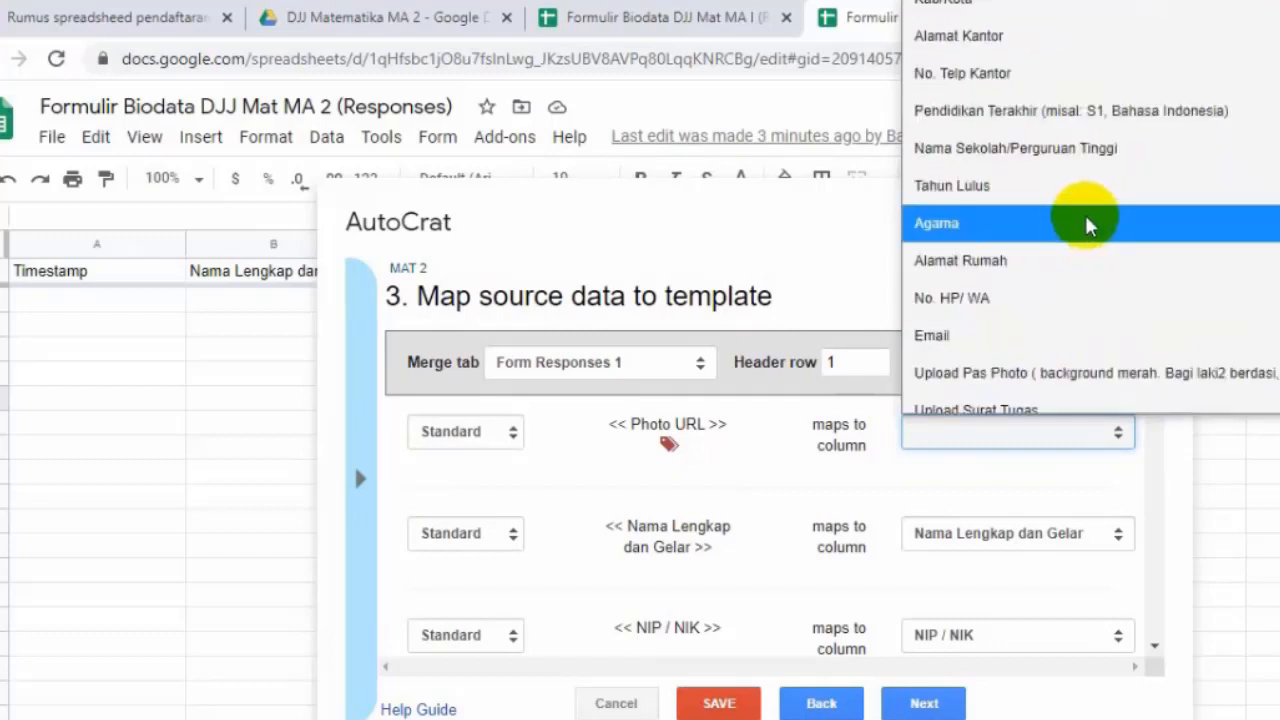
{"action": "scroll", "coordinate": [1088, 224], "scroll_direction": "down", "scroll_amount": 2}
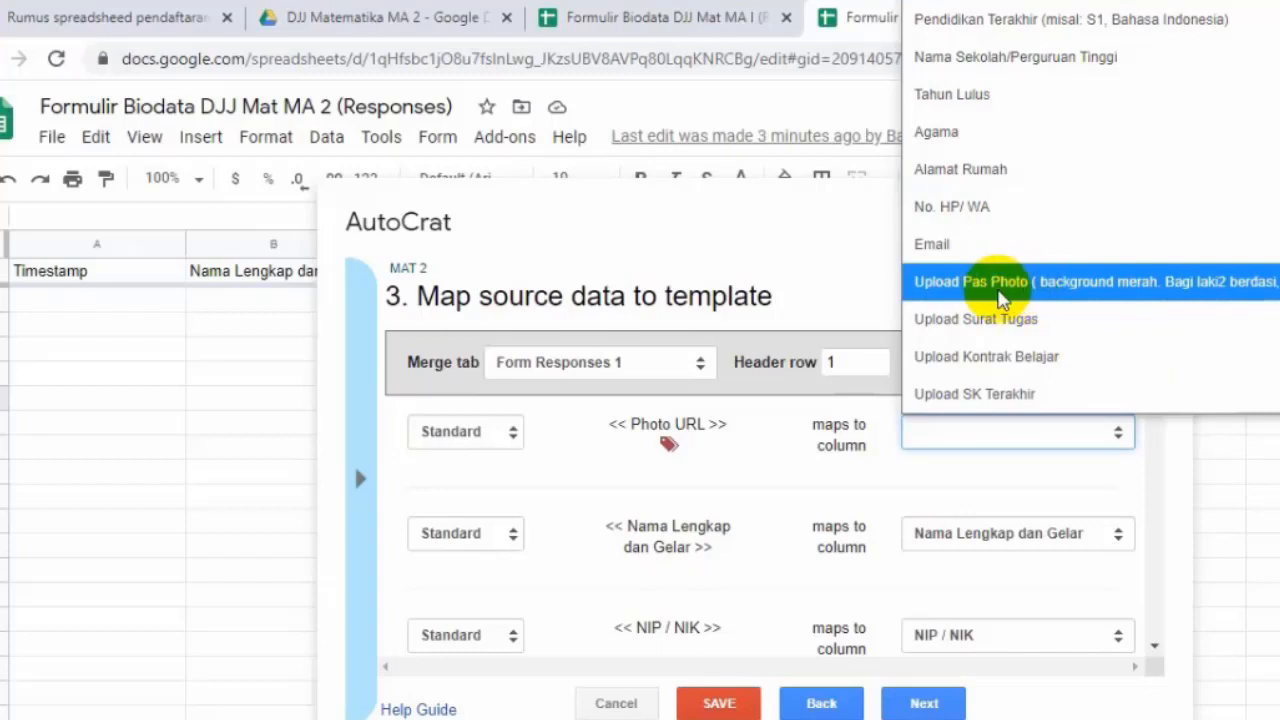
{"action": "scroll", "coordinate": [1000, 298], "scroll_direction": "up", "scroll_amount": 5}
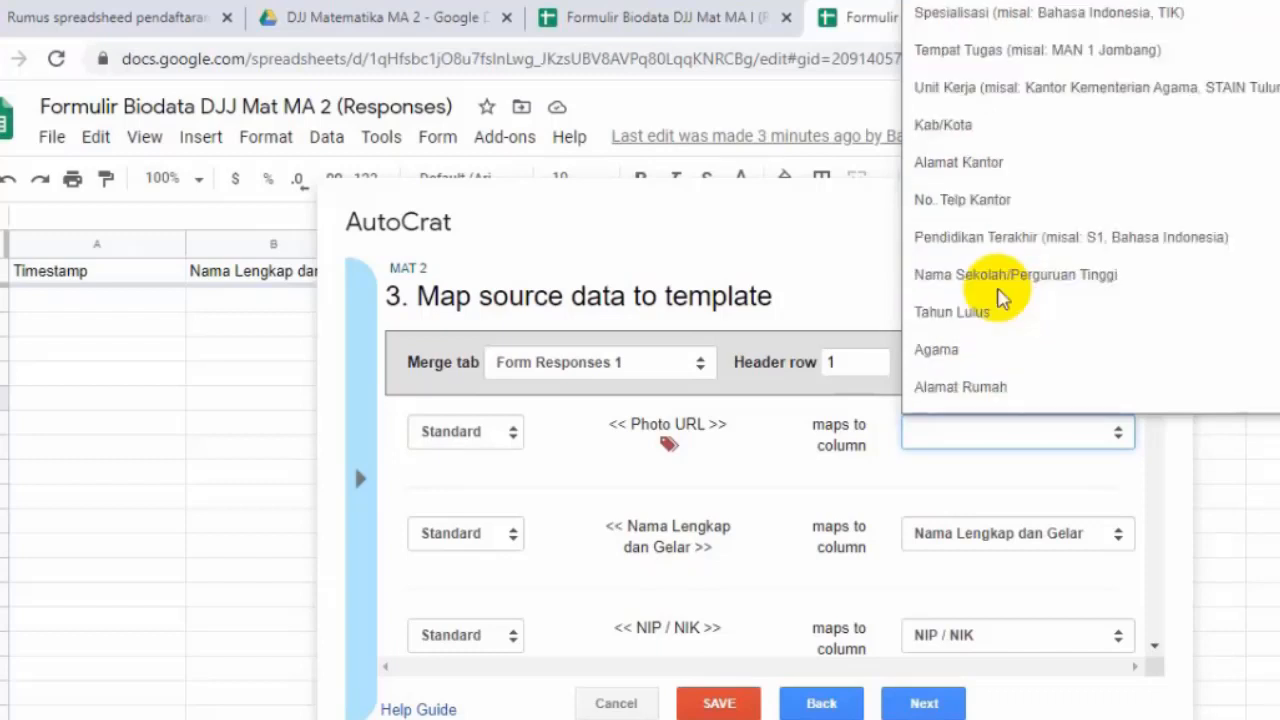
{"action": "scroll", "coordinate": [1000, 298], "scroll_direction": "down", "scroll_amount": 5}
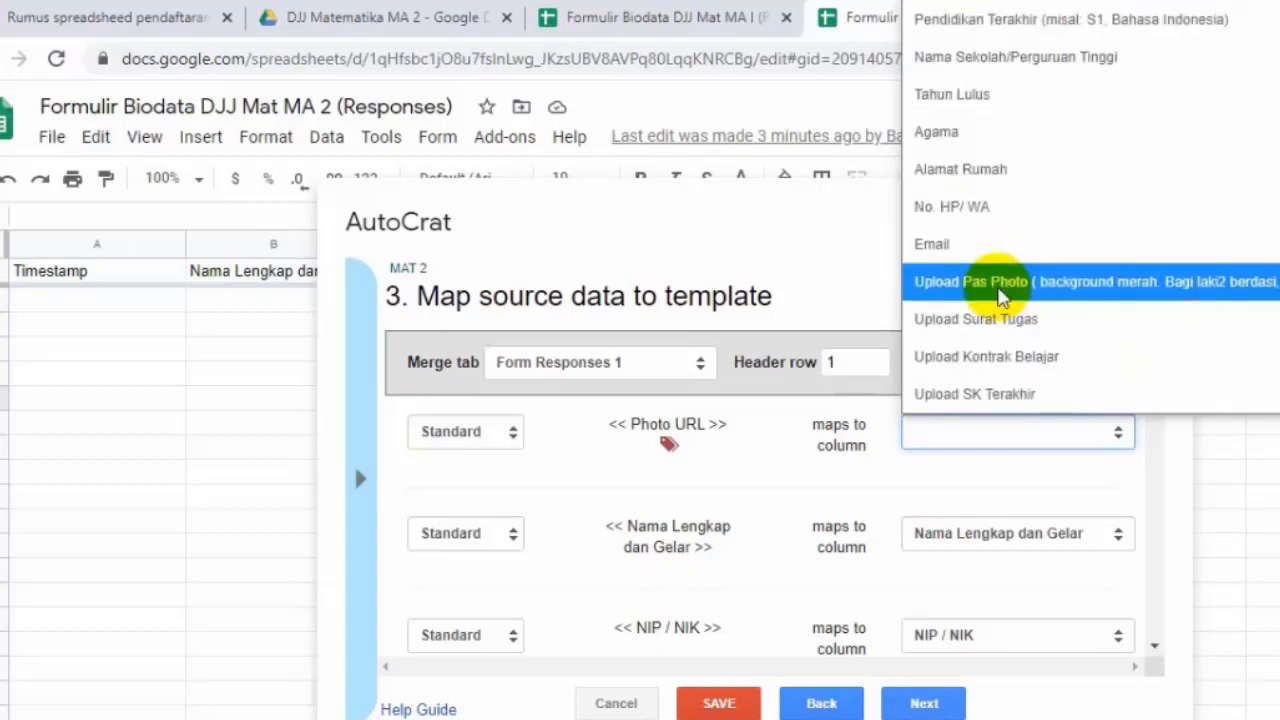
{"action": "left_click", "coordinate": [1272, 592]}
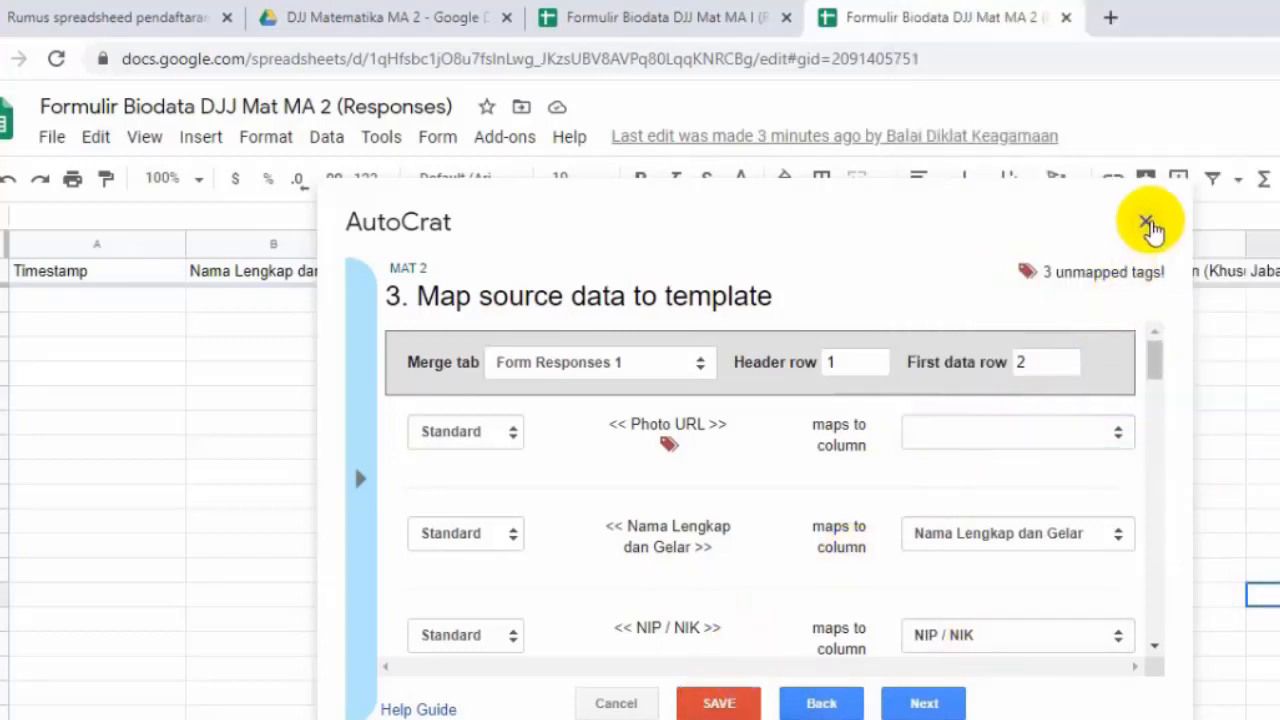
{"action": "left_click", "coordinate": [1147, 222]}
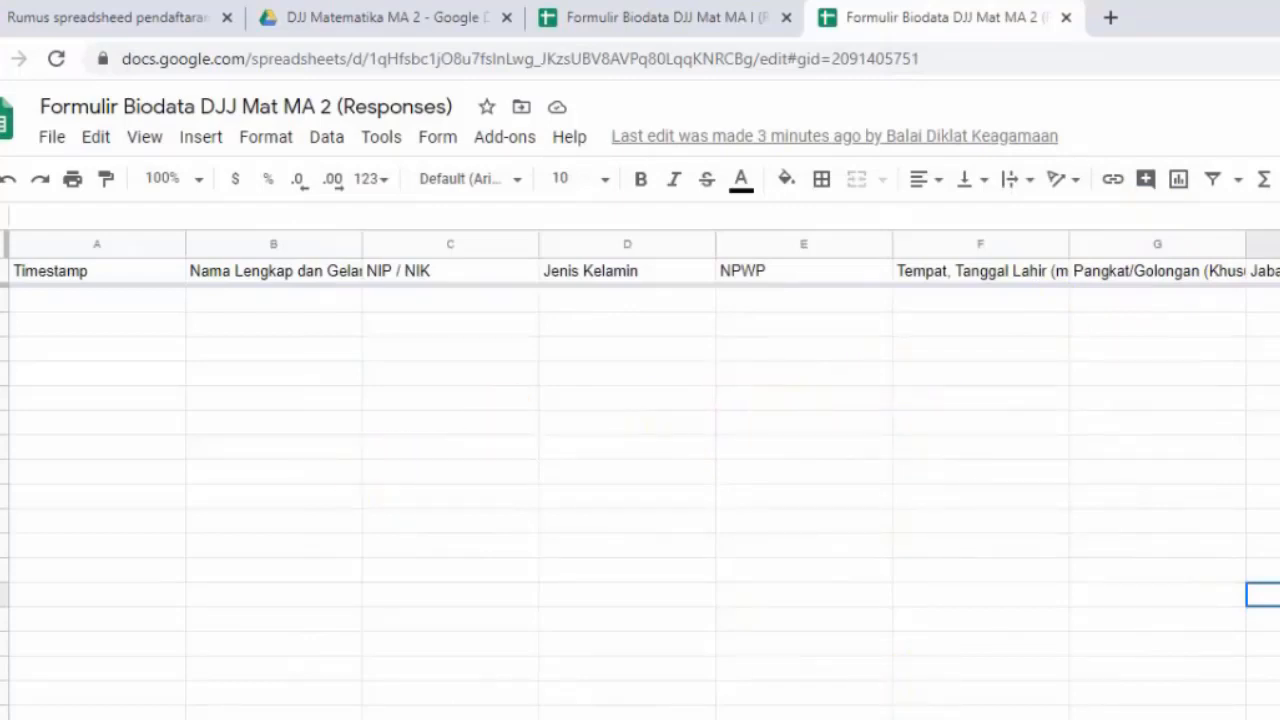
Insert one empty column between Timestamp and Nama Lengkap dan Gelar and select its header cell B1
{"action": "left_click", "coordinate": [300, 248]}
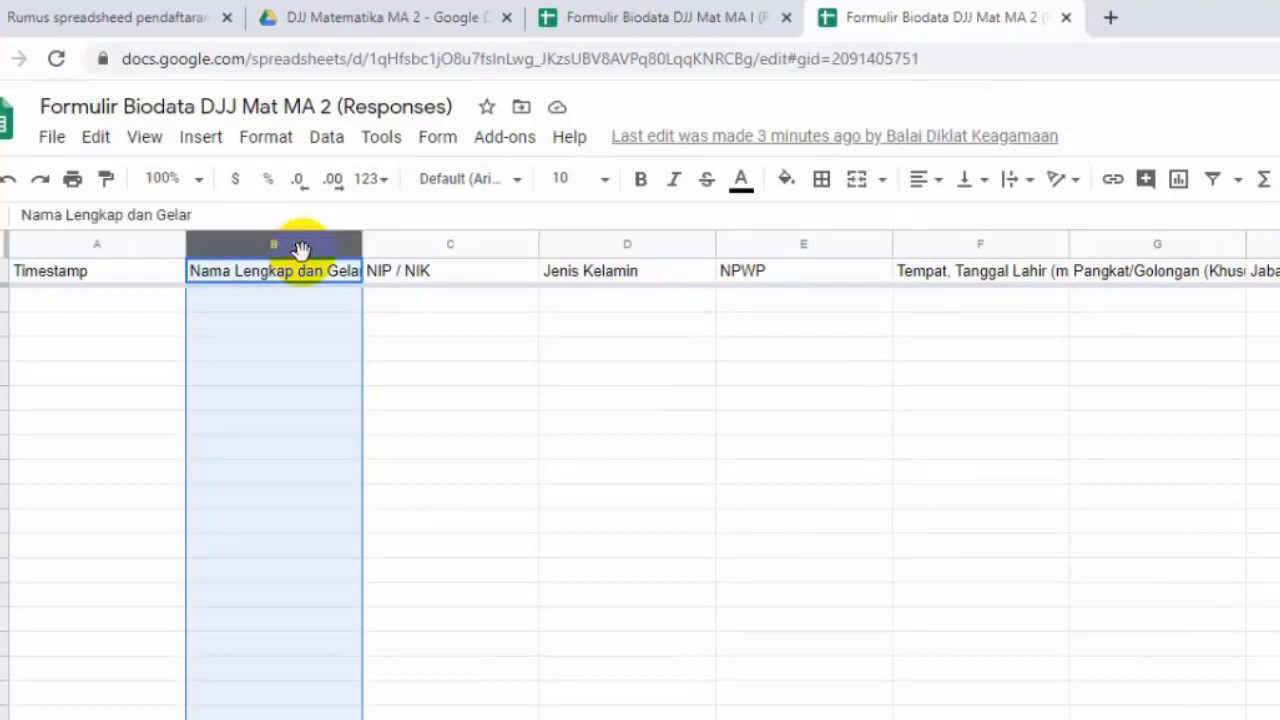
{"action": "left_click", "coordinate": [263, 373]}
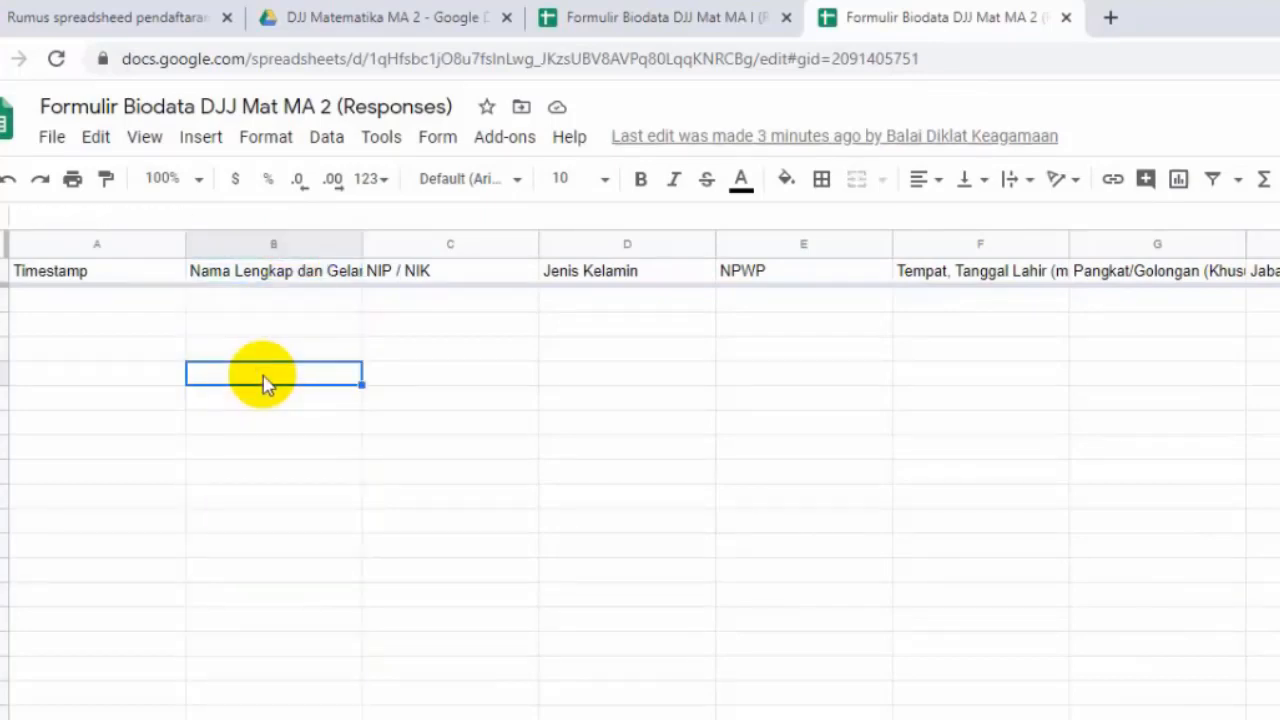
{"action": "left_click", "coordinate": [240, 248]}
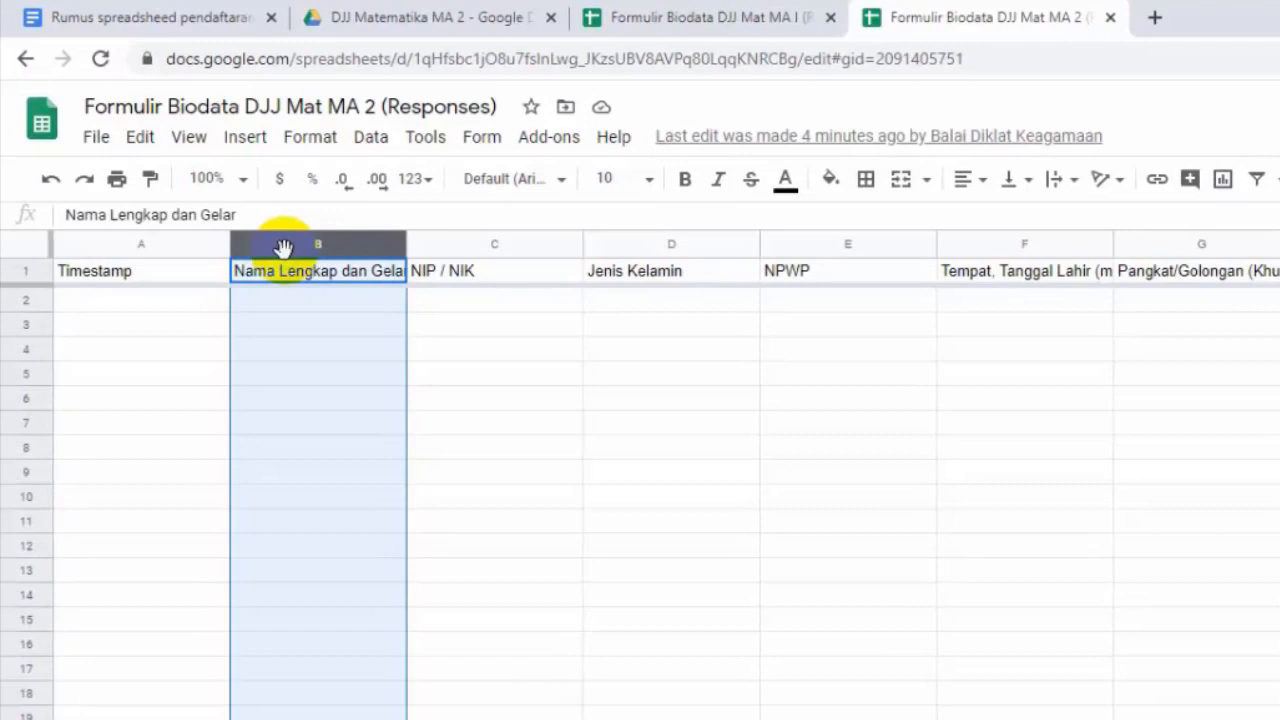
{"action": "right_click", "coordinate": [284, 248]}
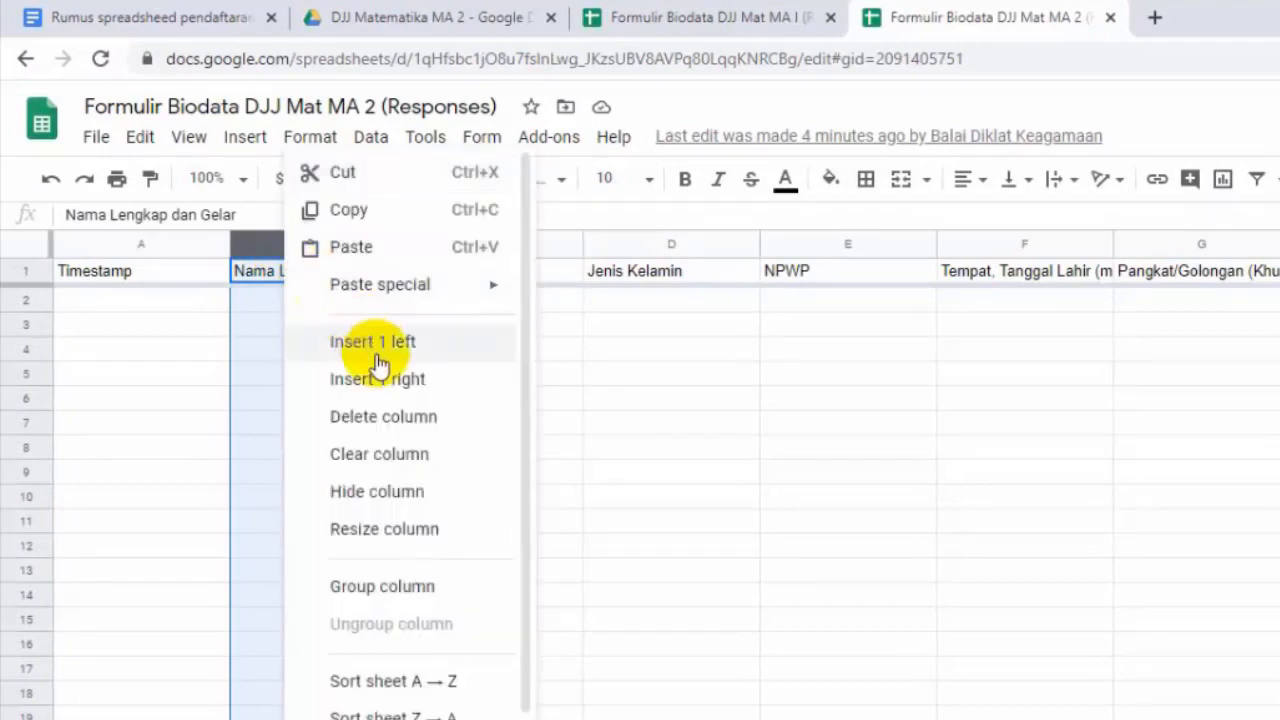
{"action": "left_click", "coordinate": [455, 358]}
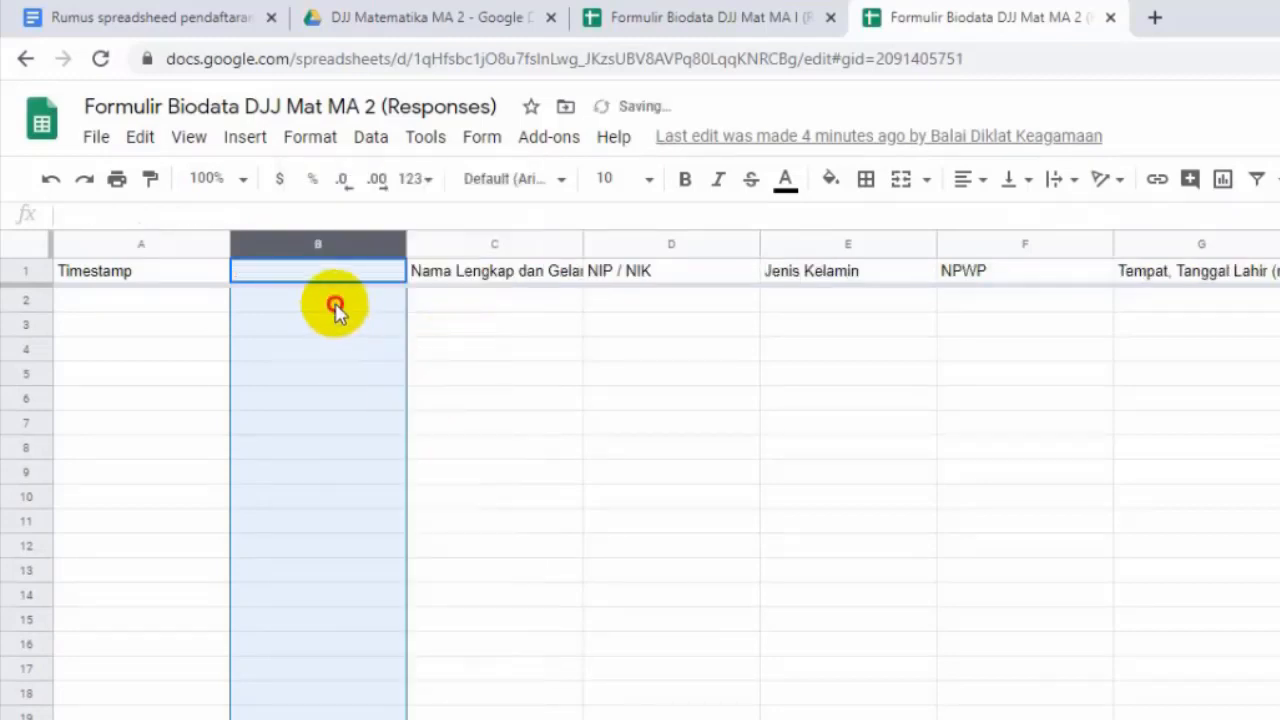
{"action": "left_click", "coordinate": [334, 271]}
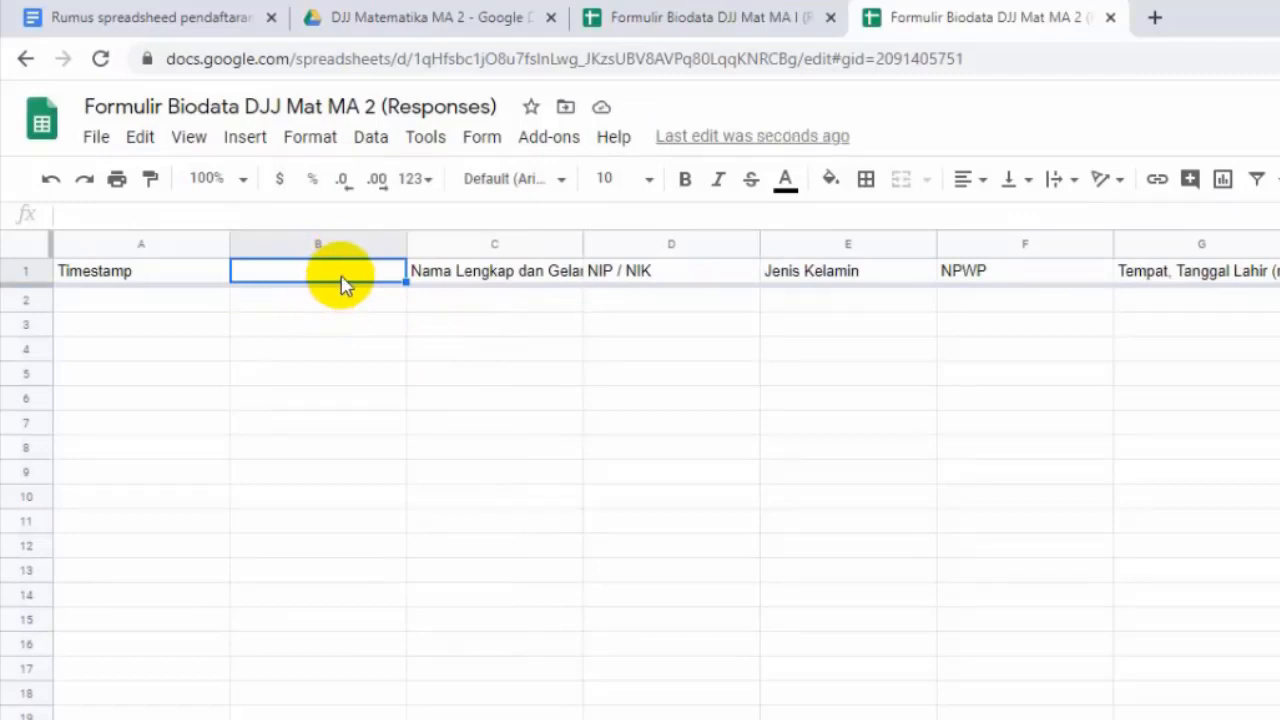
Locate the Rumus spreadsheed pendaftaran document in the DJJ 2020 Drive folder, and bring up the open document with its outline hidden
{"action": "left_click", "coordinate": [430, 20]}
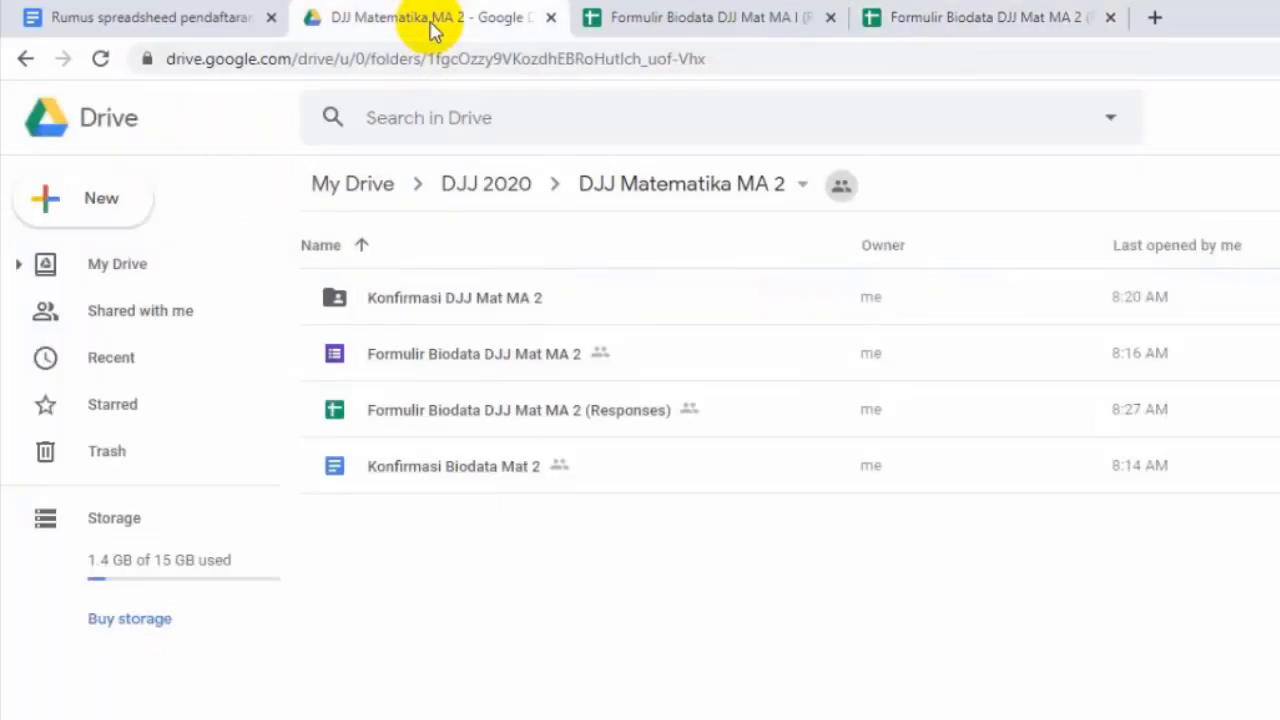
{"action": "left_click", "coordinate": [500, 200]}
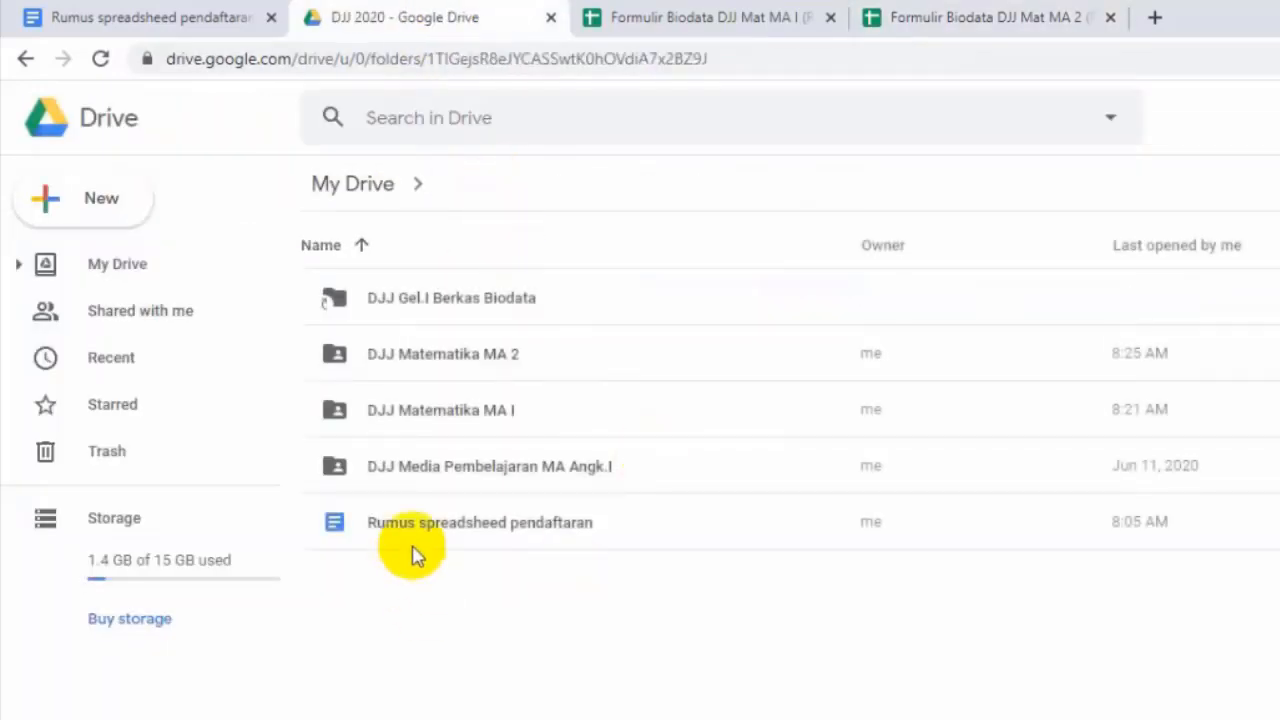
{"action": "left_click", "coordinate": [553, 537]}
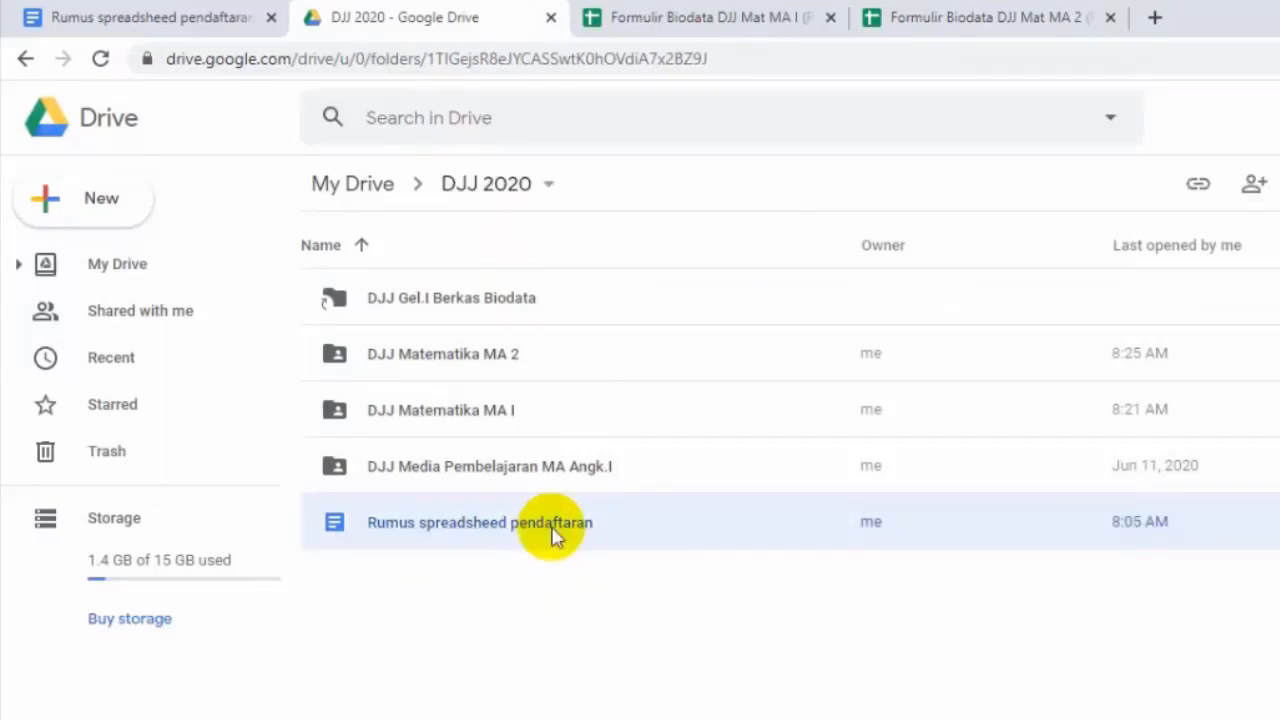
{"action": "left_click", "coordinate": [185, 22]}
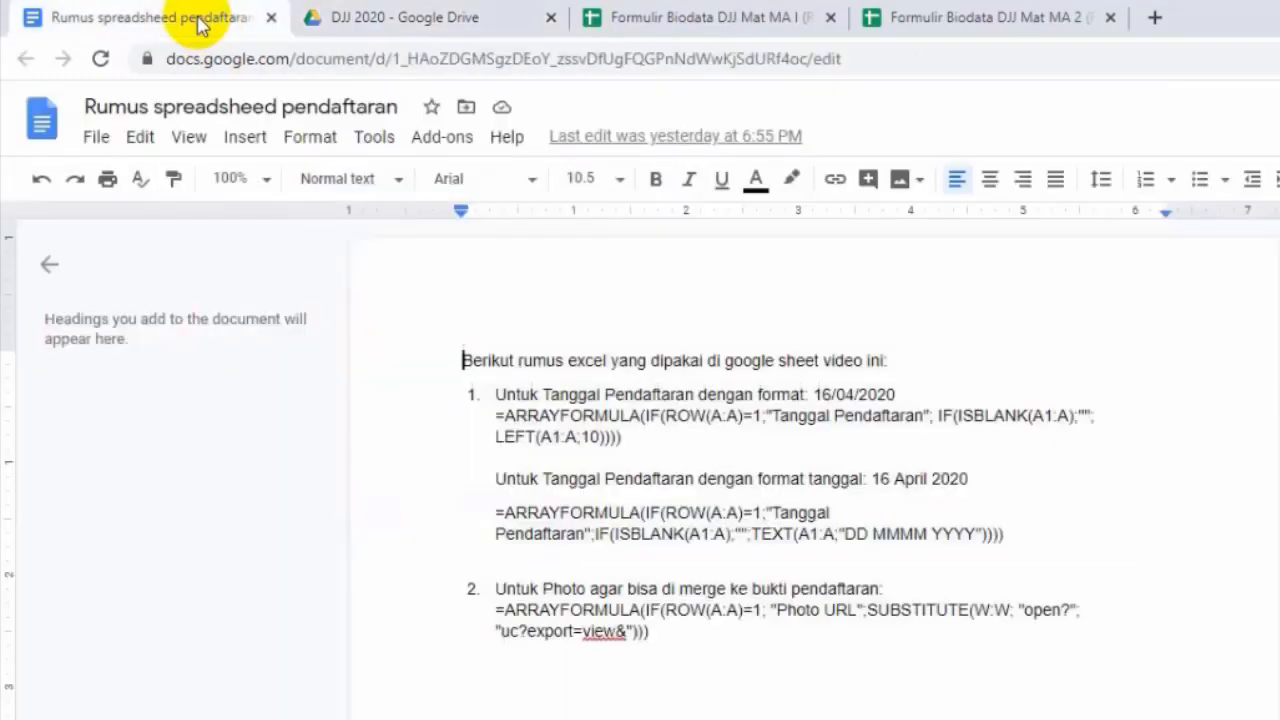
{"action": "left_click", "coordinate": [49, 264]}
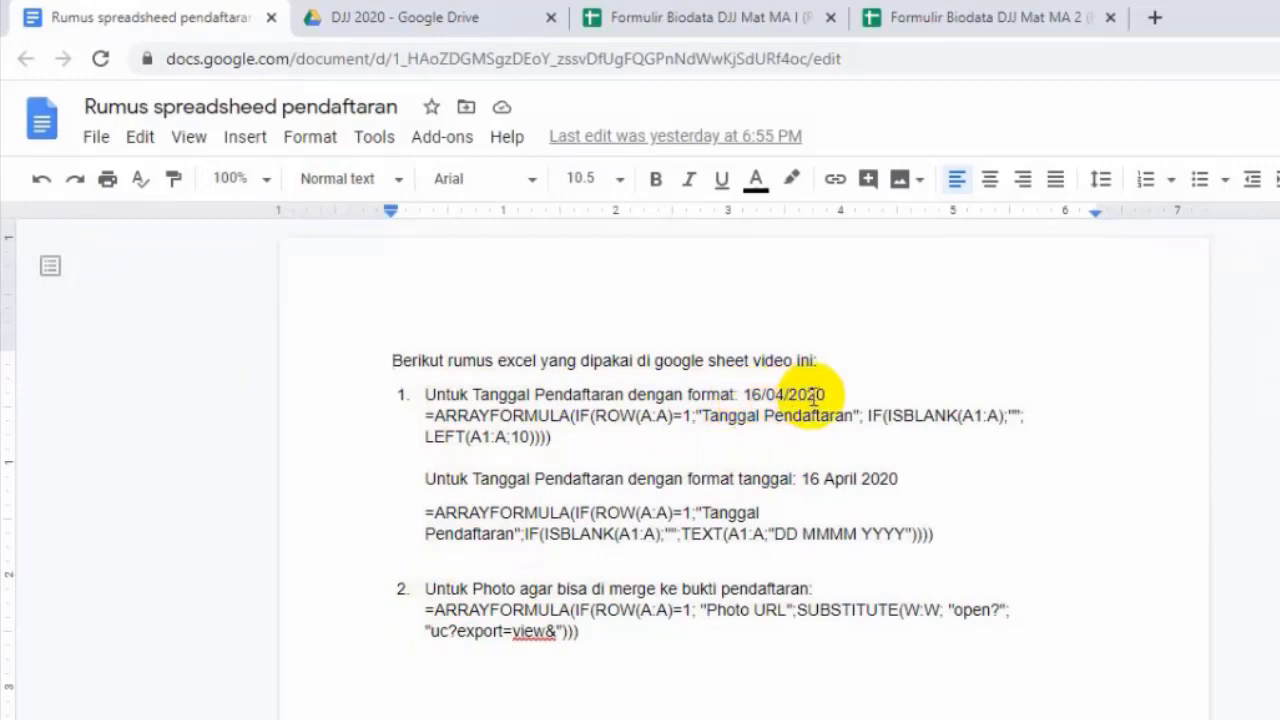
Copy the "DD MMMM YYYY" Tanggal Pendaftaran array formula from the formula document into cell B1 of the MA 2 responses sheet
{"action": "left_click_drag", "start_coordinate": [428, 420], "coordinate": [569, 437]}
{"action": "left_click", "coordinate": [850, 512]}
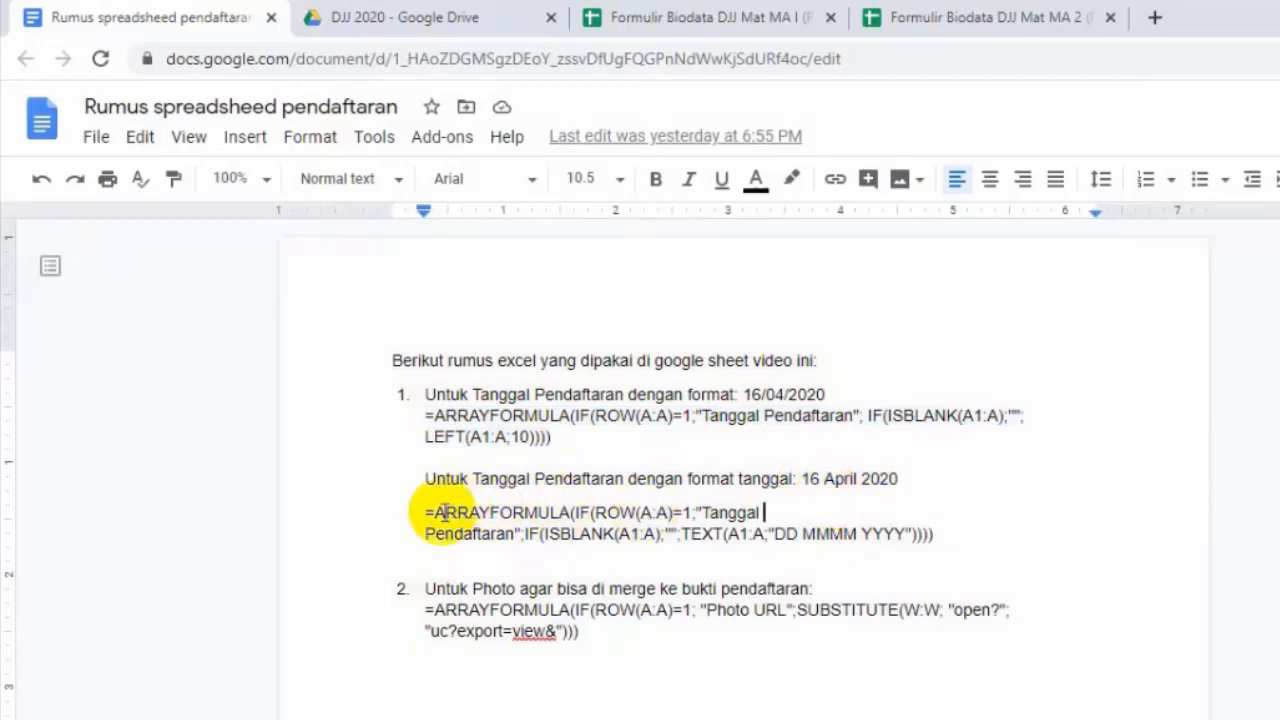
{"action": "left_click_drag", "start_coordinate": [424, 514], "coordinate": [932, 534]}
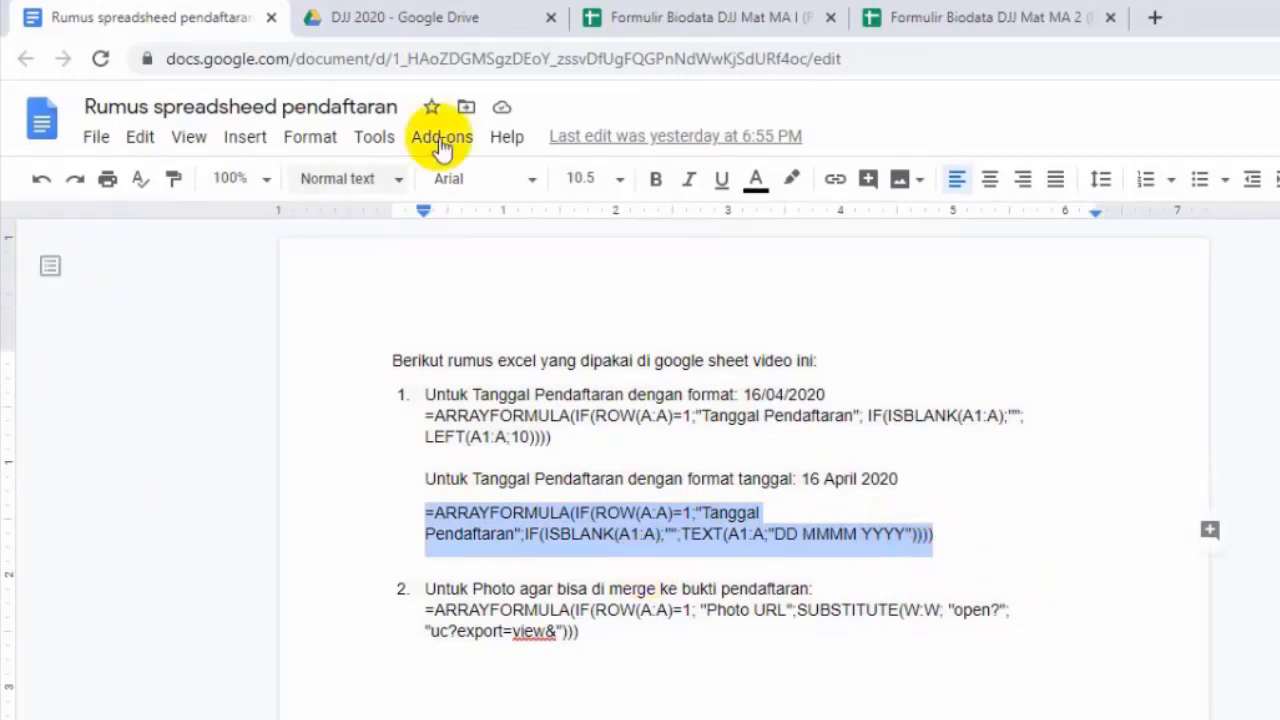
{"action": "left_click", "coordinate": [941, 22]}
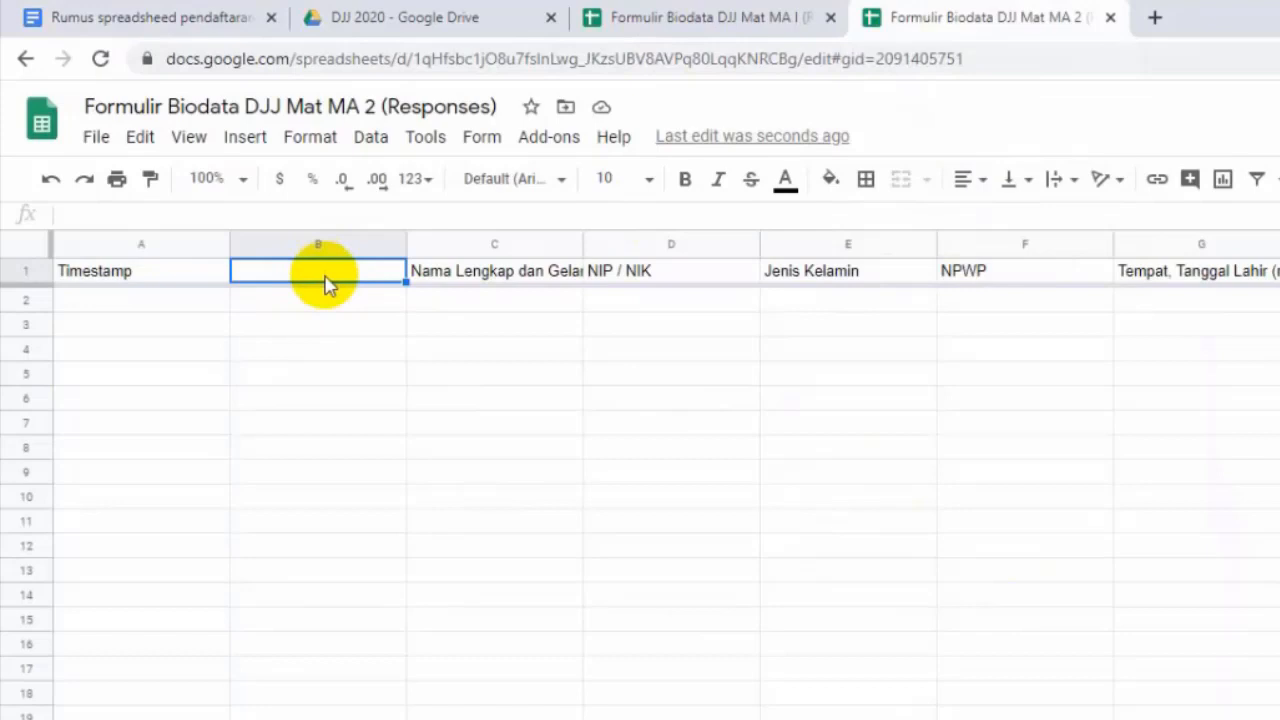
{"action": "type", "text": "=ARRAYFORMULA(IF(ROW(A:A)=1,\"Tanggal Pendaftaran\",IF(ISBLANK(A1:A),\"\",TEXT(A1:A,\"DD MMMM YYYY\"))))"}
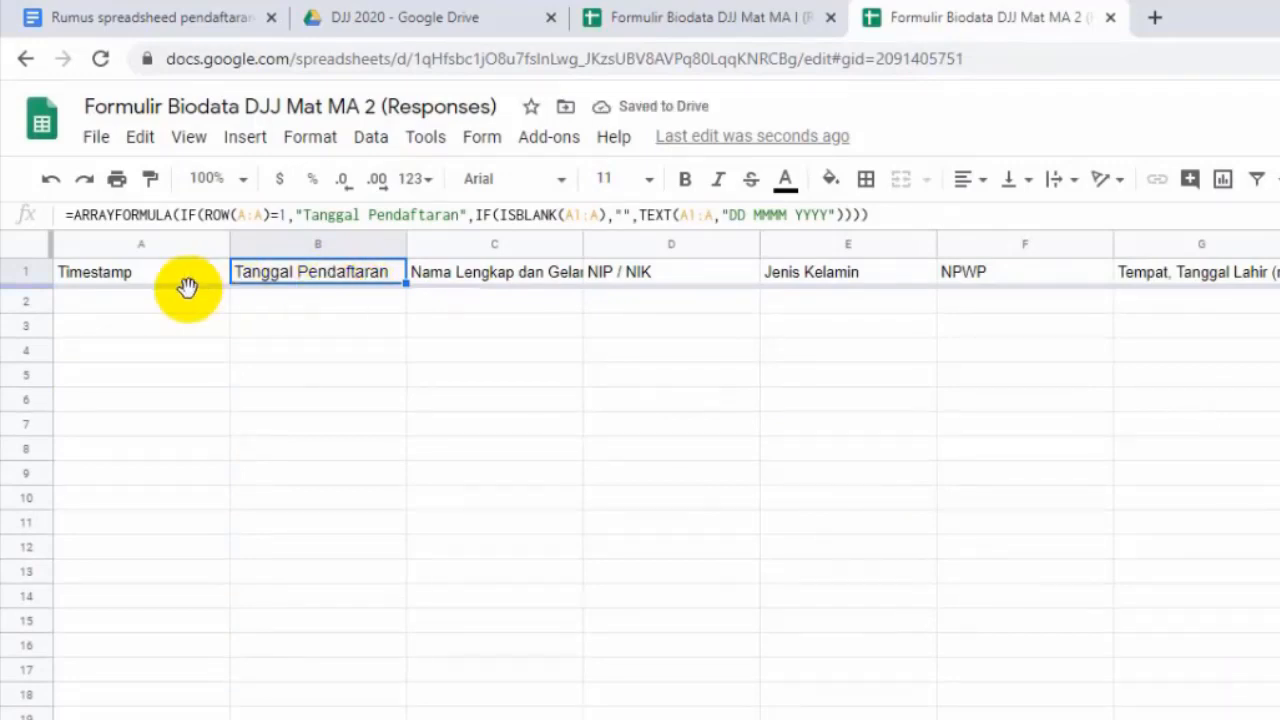
{"action": "left_click", "coordinate": [152, 304]}
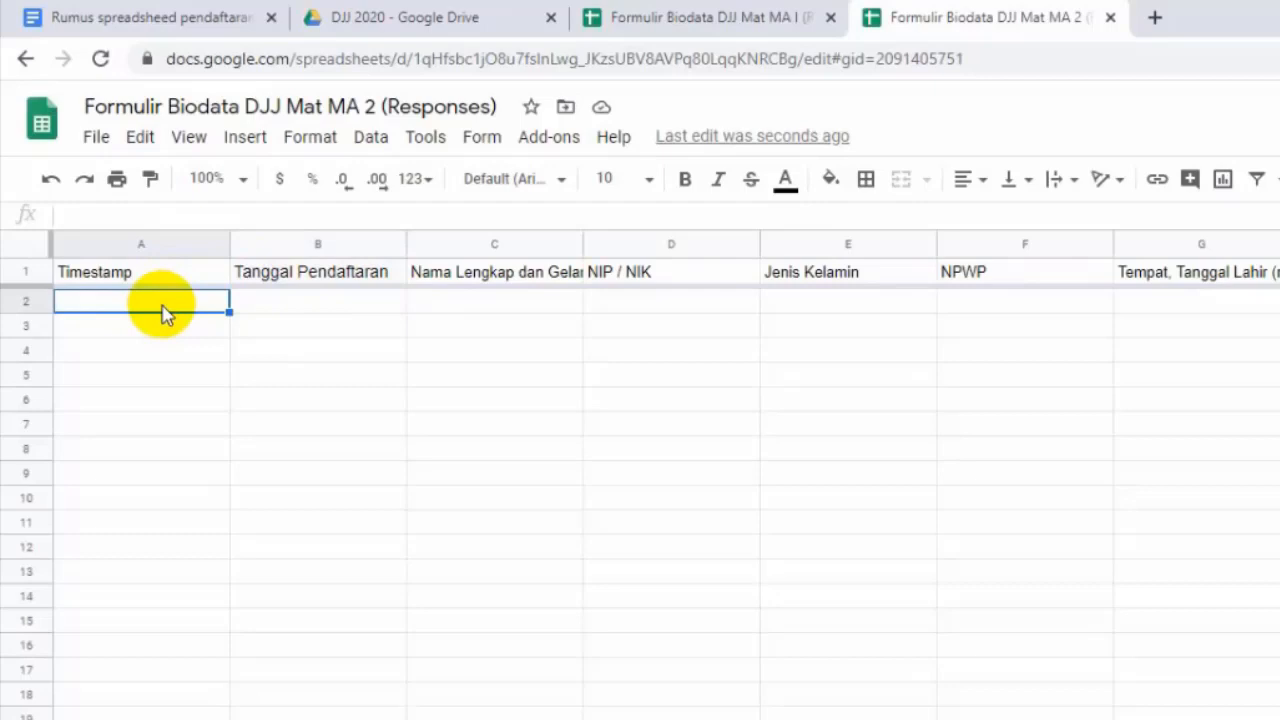
{"action": "left_click", "coordinate": [262, 308]}
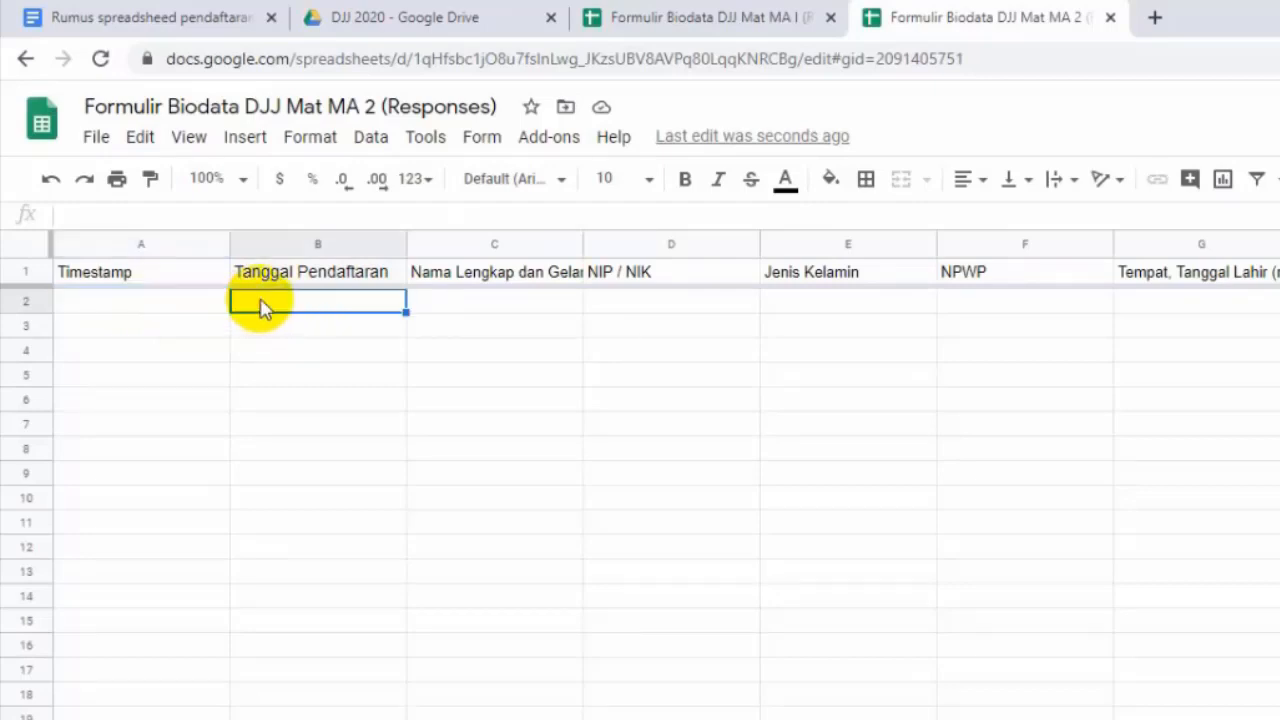
{"action": "left_click", "coordinate": [293, 274]}
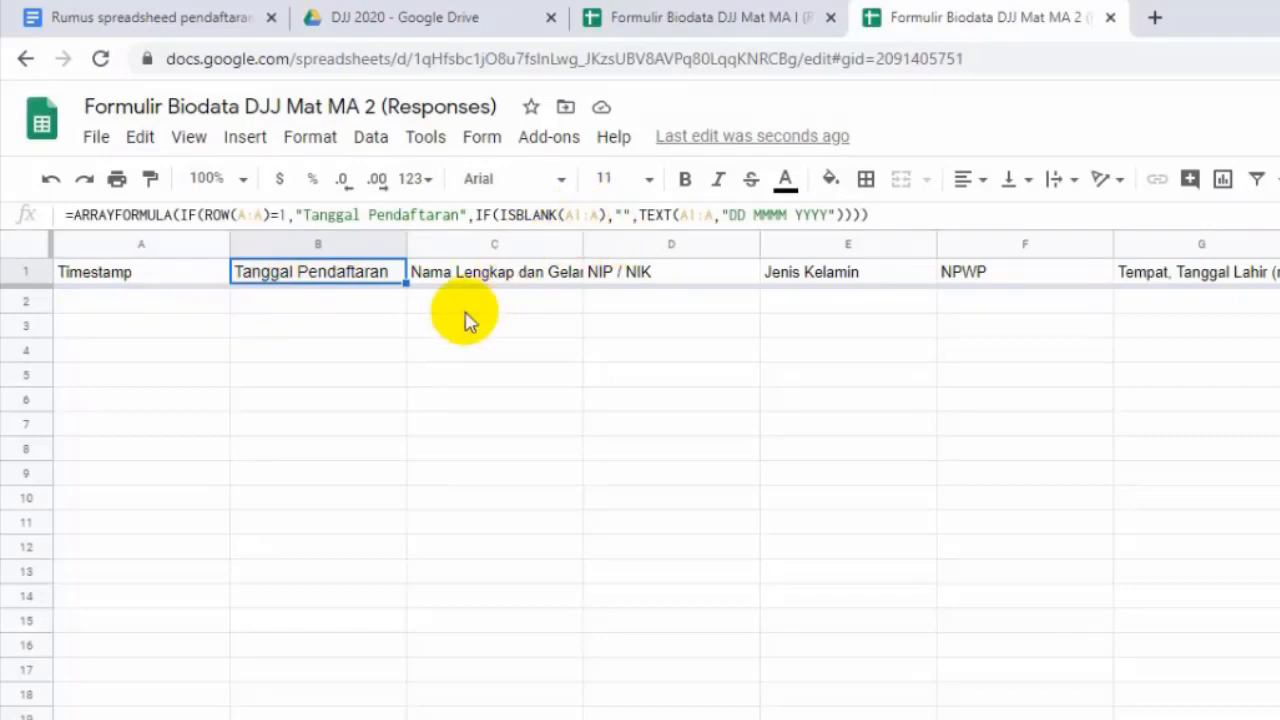
Insert one empty column between the Upload Pas Photo and Upload Surat Tugas columns
{"action": "key", "text": "Right"}
{"action": "key", "text": "Right"}
{"action": "key", "text": "Right"}
{"action": "key", "text": "Right"}
{"action": "key", "text": "Right"}
{"action": "key", "text": "Right"}
{"action": "key", "text": "Right"}
{"action": "key", "text": "Right"}
{"action": "key", "text": "Right"}
{"action": "key", "text": "Right"}
{"action": "key", "text": "Right"}
{"action": "key", "text": "Right"}
{"action": "key", "text": "Right"}
{"action": "key", "text": "Right"}
{"action": "key", "text": "Right"}
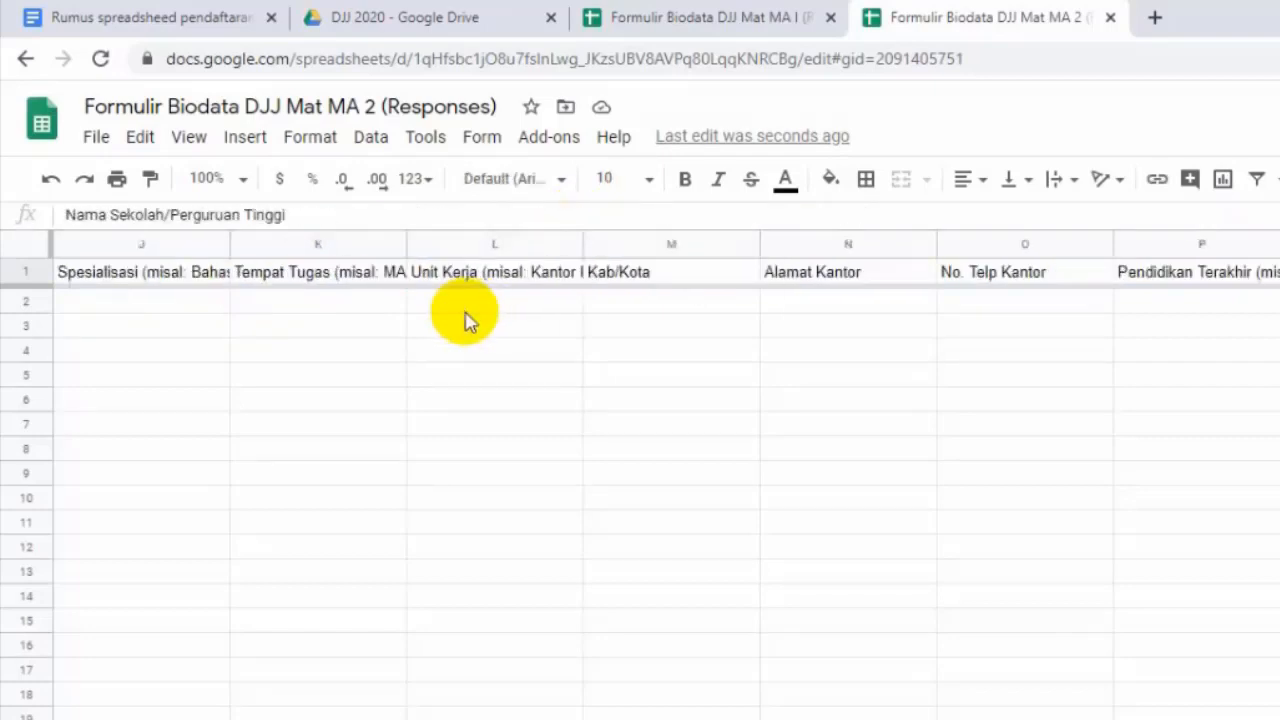
{"action": "key", "text": "Right"}
{"action": "key", "text": "Right"}
{"action": "key", "text": "Right"}
{"action": "key", "text": "Right"}
{"action": "key", "text": "Right"}
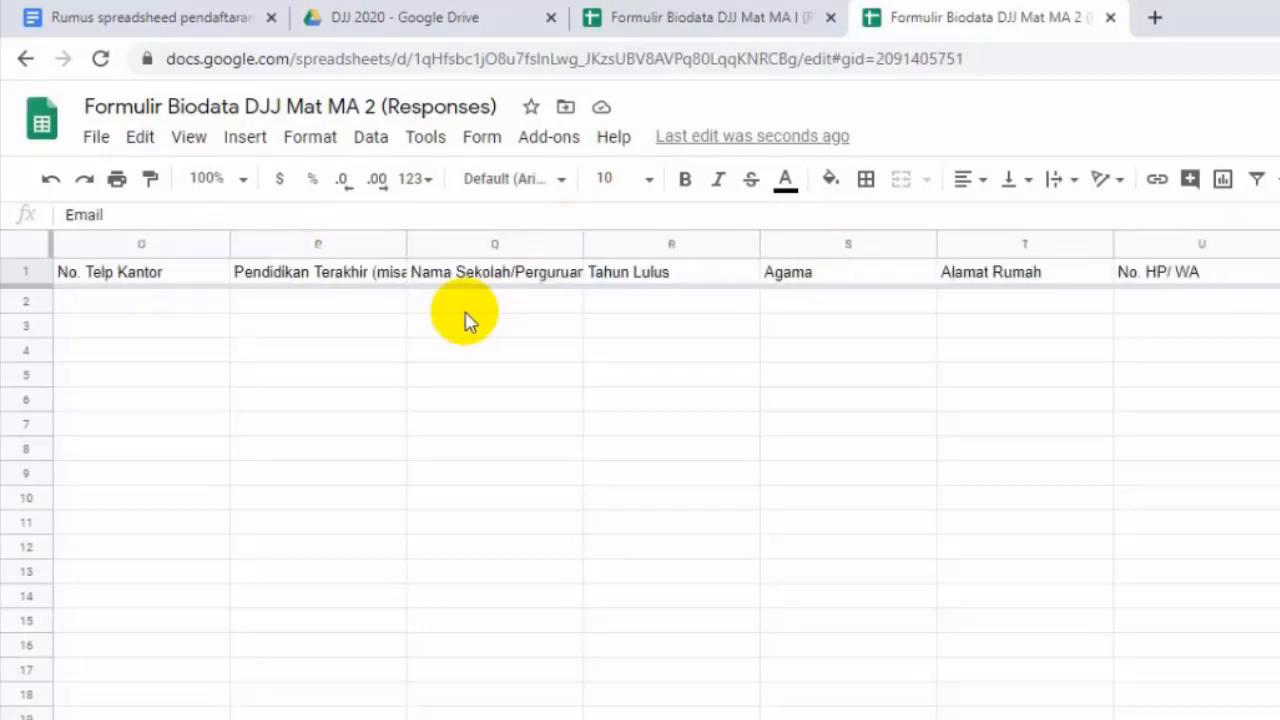
{"action": "key", "text": "Right"}
{"action": "key", "text": "Right"}
{"action": "key", "text": "Right"}
{"action": "key", "text": "Right"}
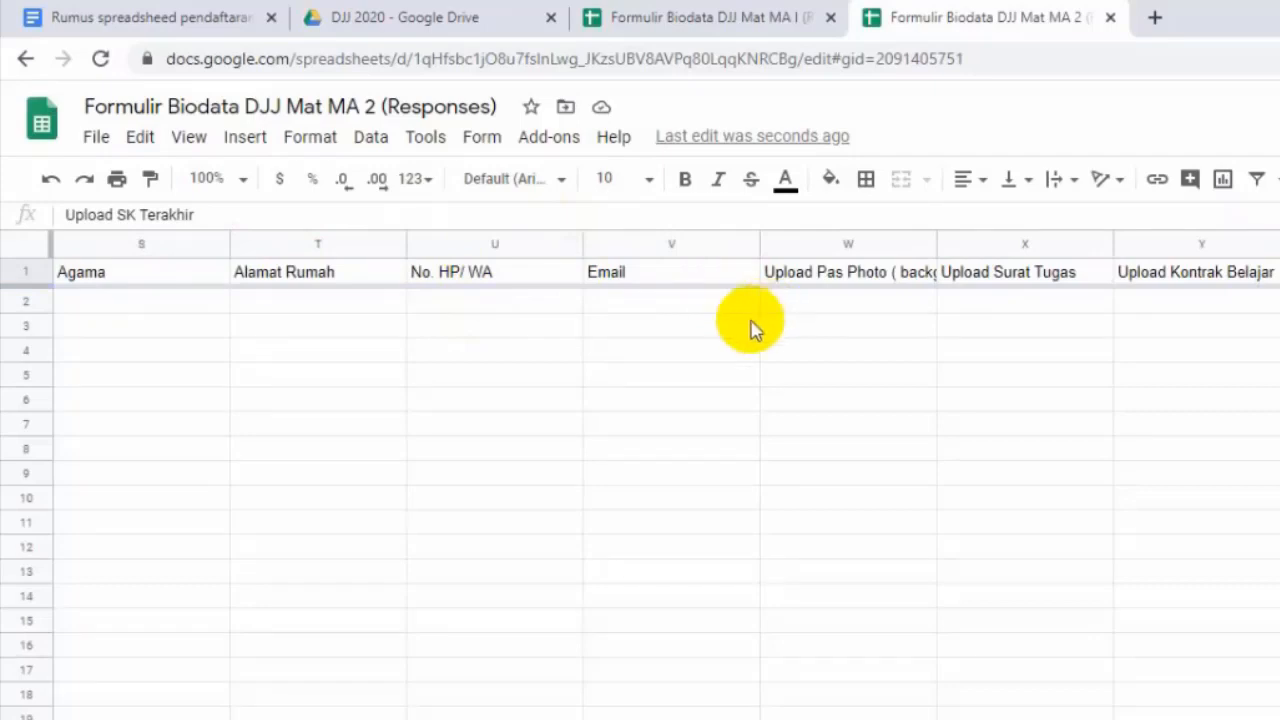
{"action": "left_click", "coordinate": [822, 283]}
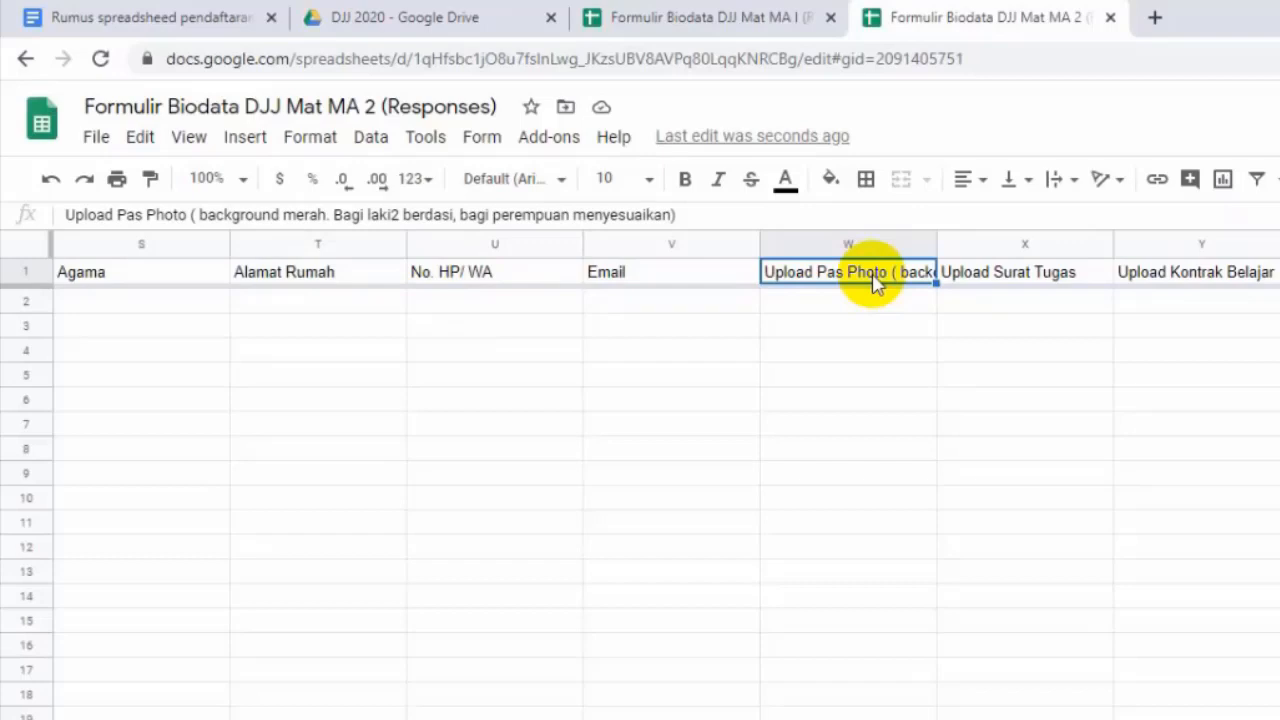
{"action": "left_click", "coordinate": [985, 248]}
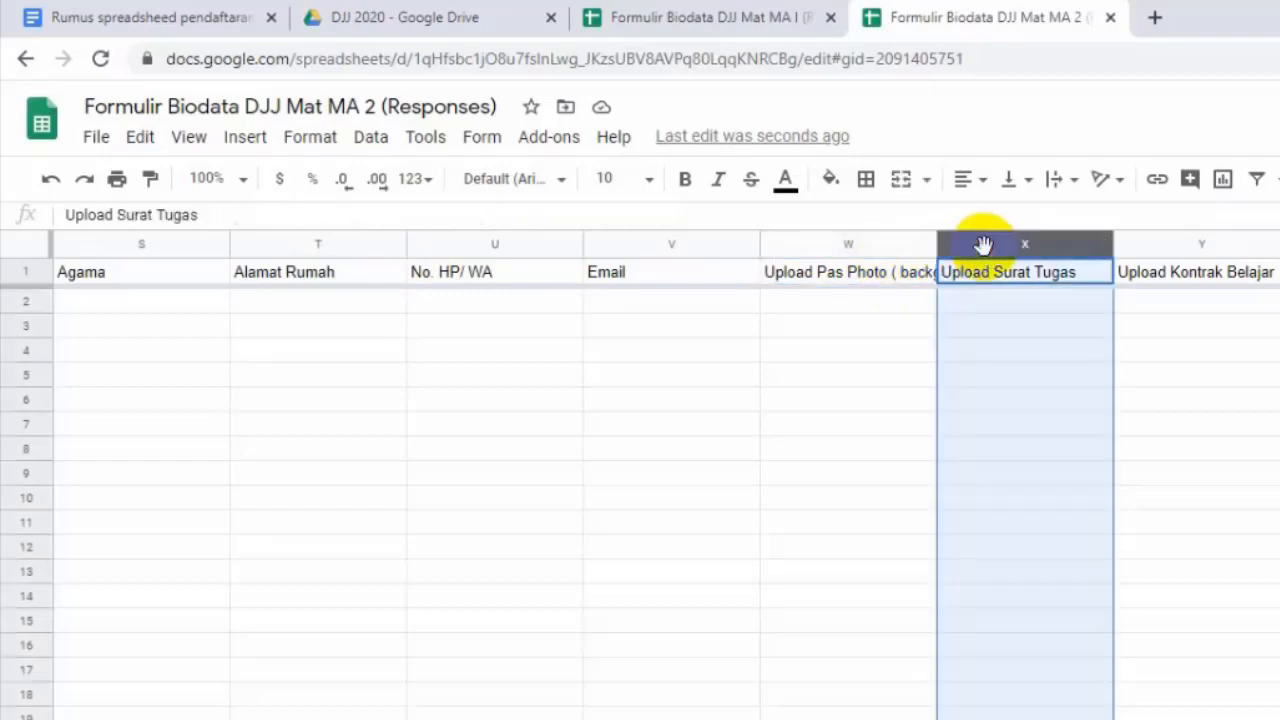
{"action": "right_click", "coordinate": [985, 250]}
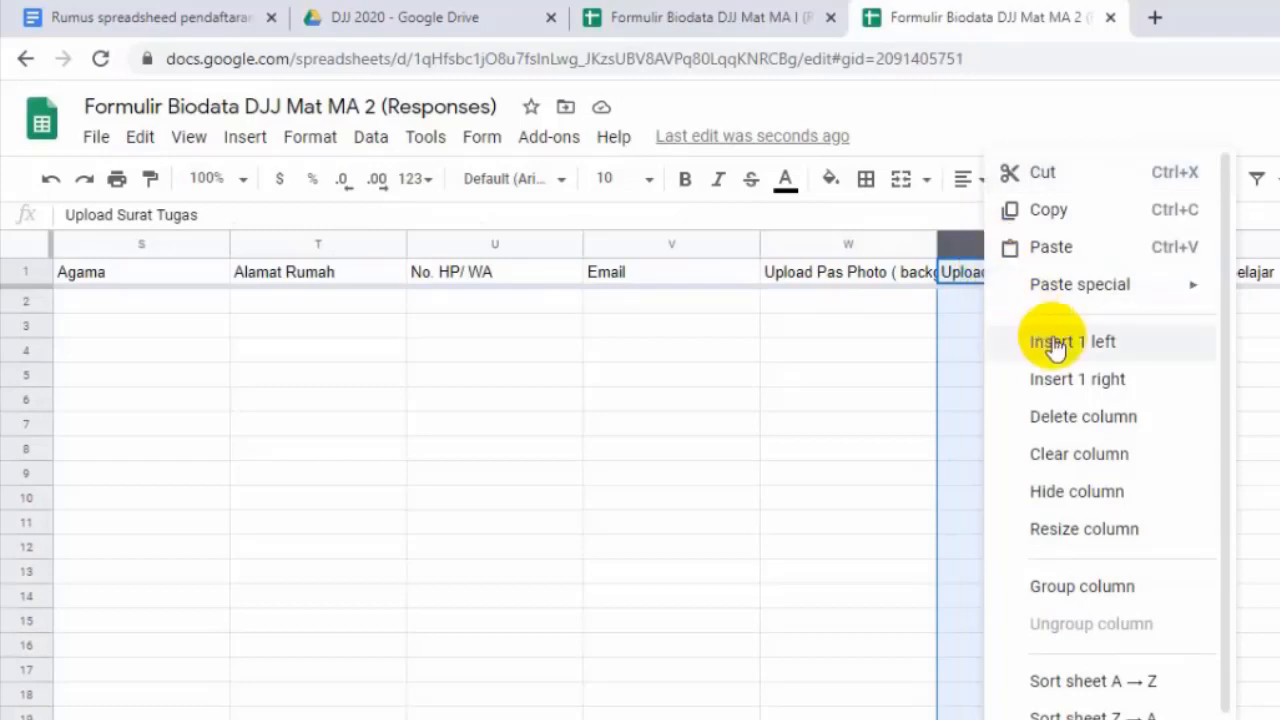
{"action": "left_click", "coordinate": [1131, 347]}
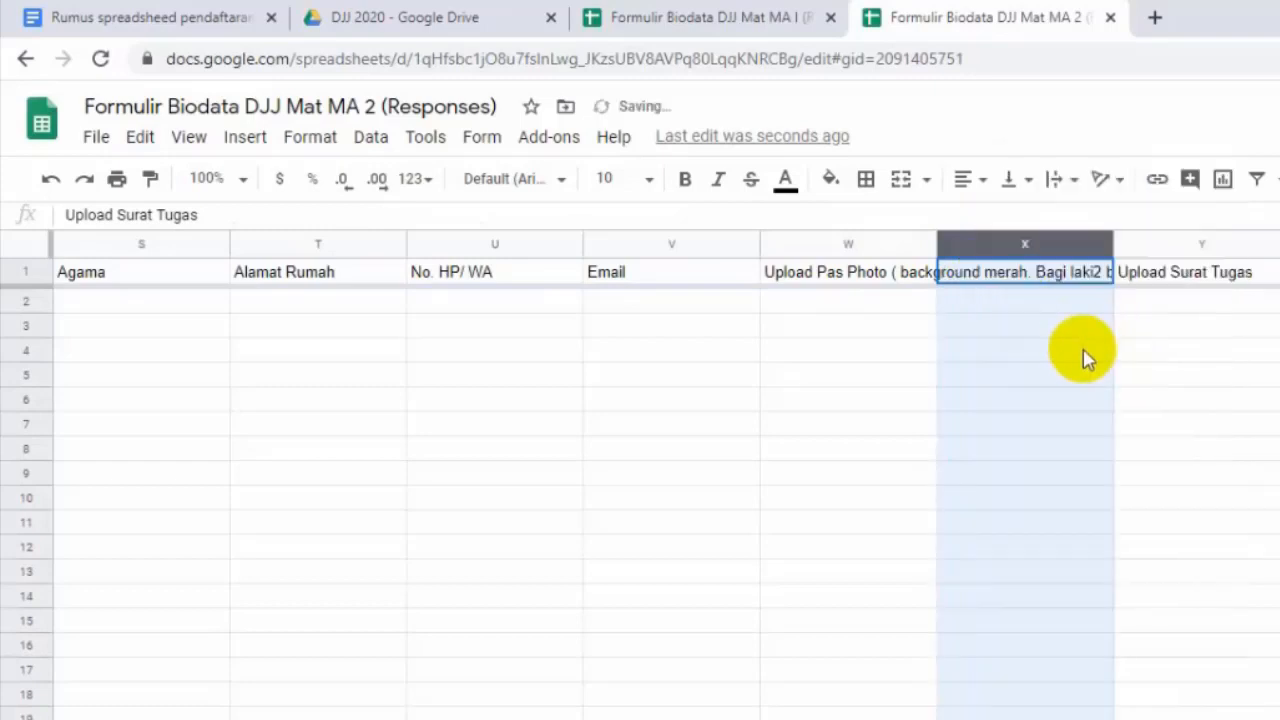
Copy the "Photo URL" array formula from the formula document into header cell X1 of the MA 2 responses sheet
{"action": "left_click", "coordinate": [1058, 285]}
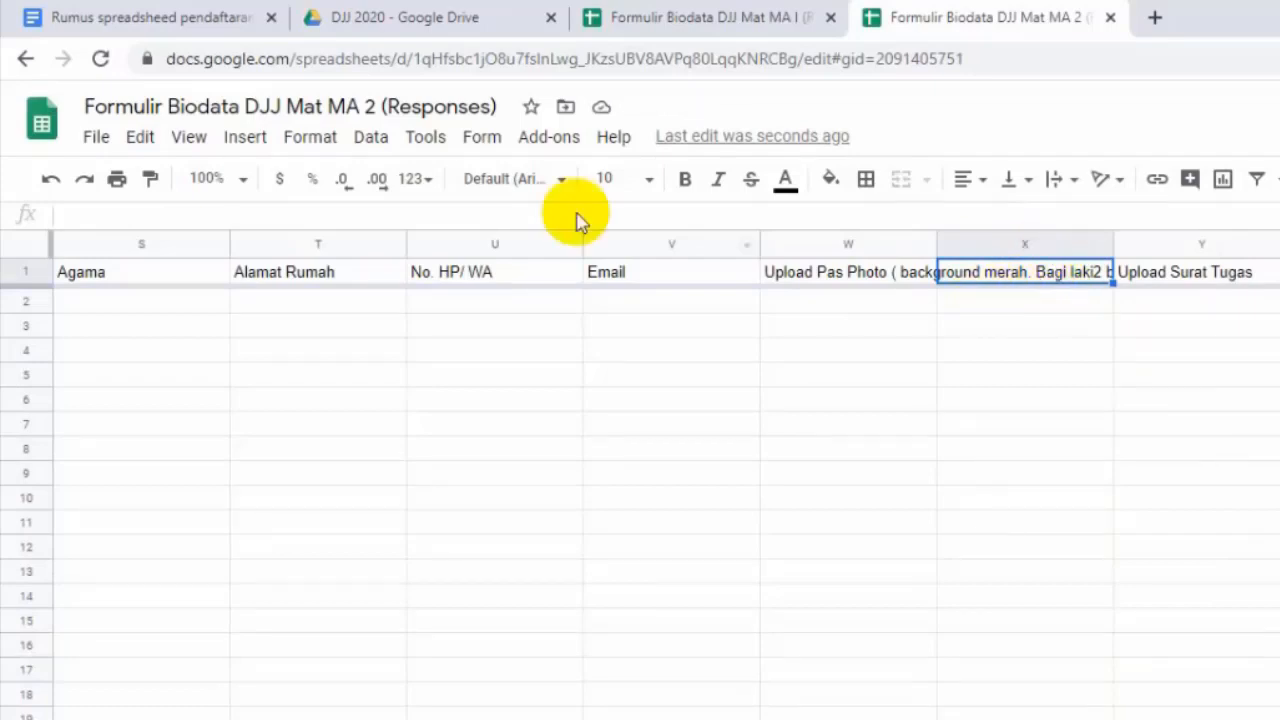
{"action": "left_click", "coordinate": [90, 18]}
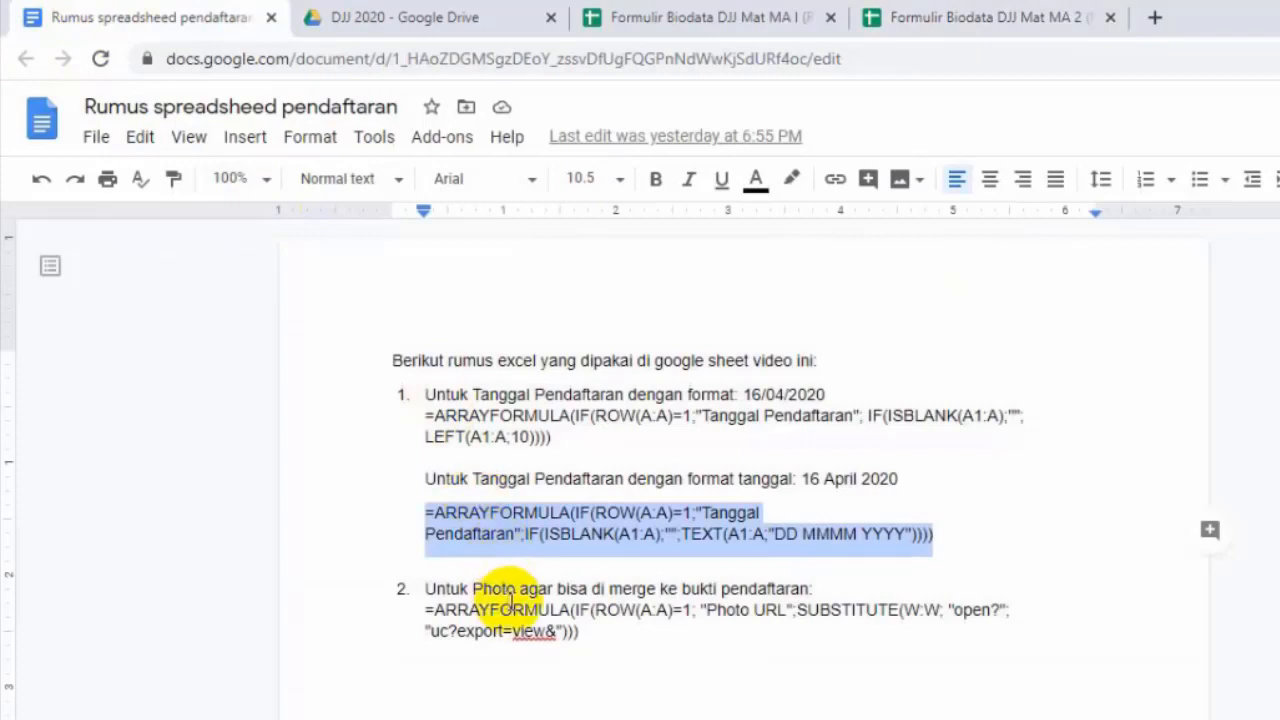
{"action": "left_click", "coordinate": [505, 598]}
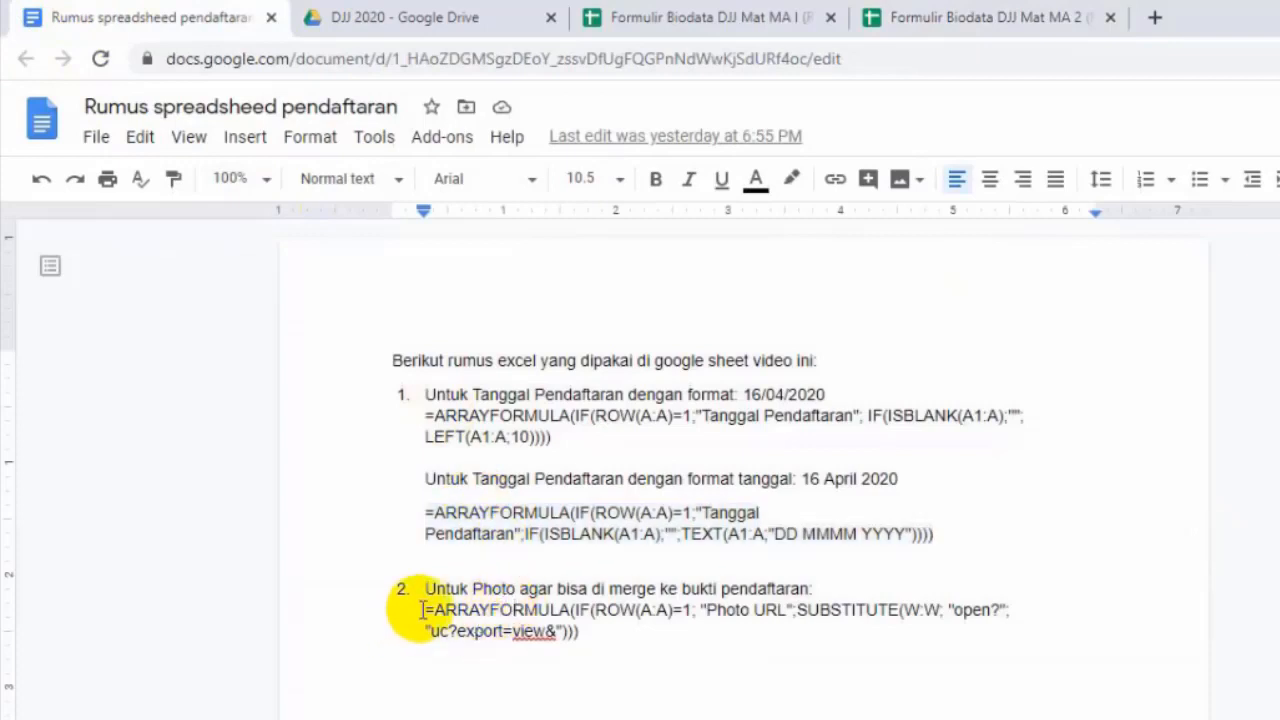
{"action": "left_click_drag", "start_coordinate": [424, 609], "coordinate": [581, 634]}
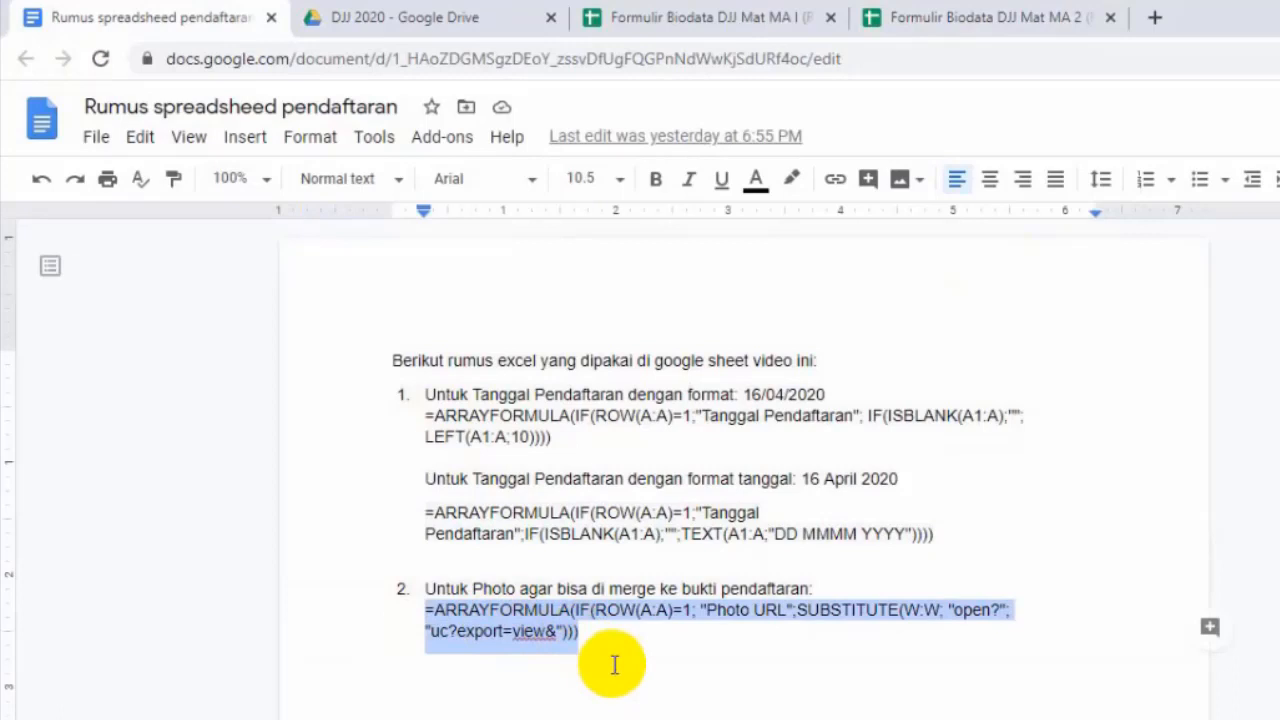
{"action": "left_click", "coordinate": [950, 20]}
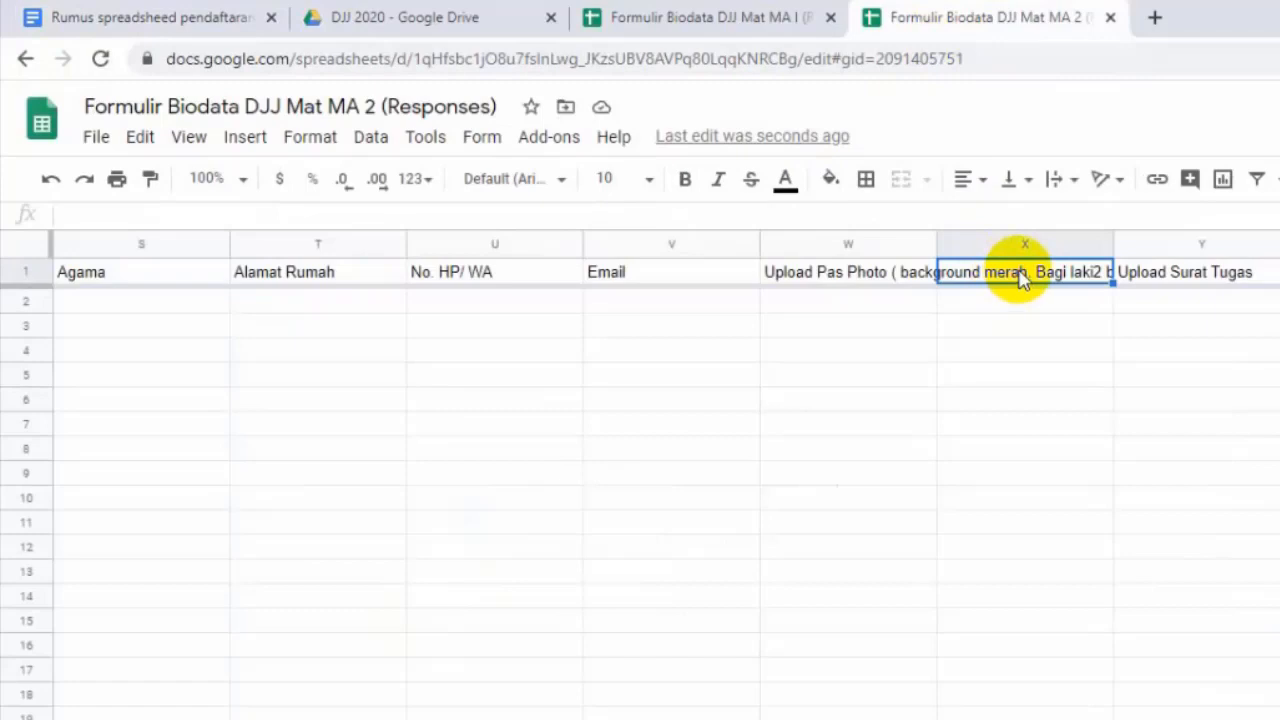
{"action": "type", "text": "=ARRAYFORMULA(IF(ROW(A:A)=1, \"Photo URL\",SUBSTITUTE(W:W, \"open?\", \"uc?export=view&\")))"}
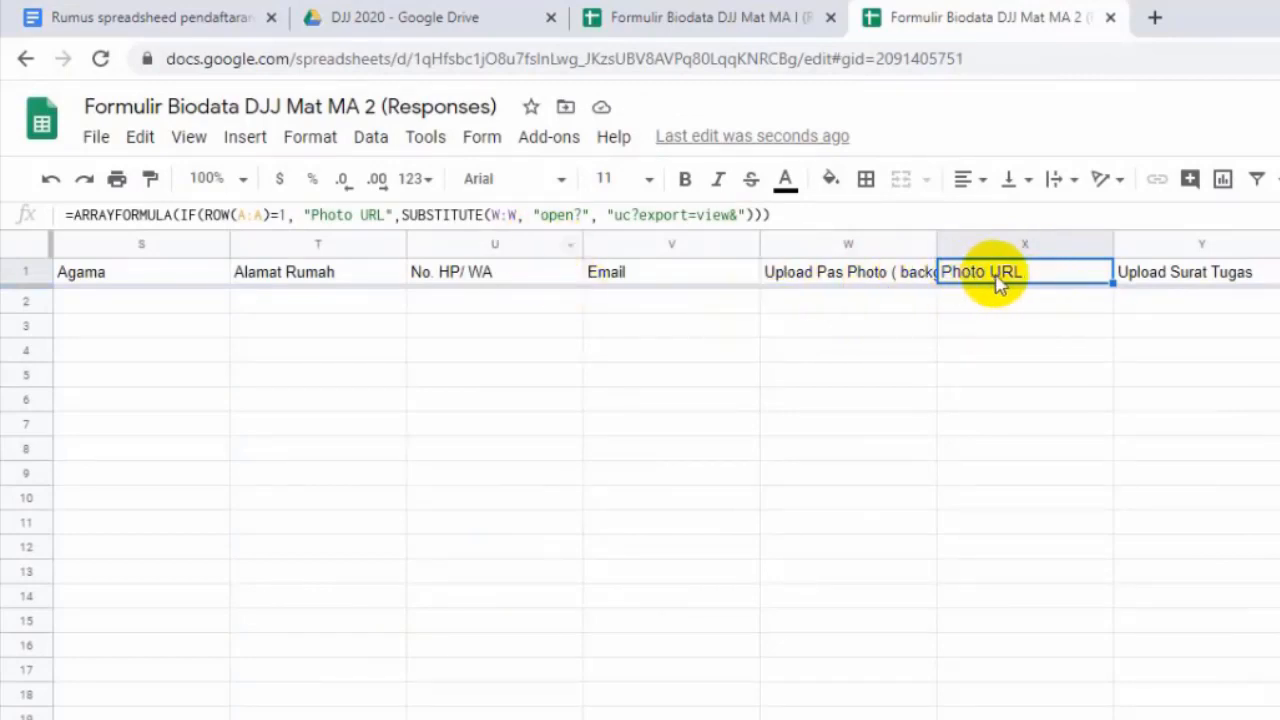
Check which column the Photo URL formula in X1 takes its photo links from
{"action": "left_click", "coordinate": [500, 215]}
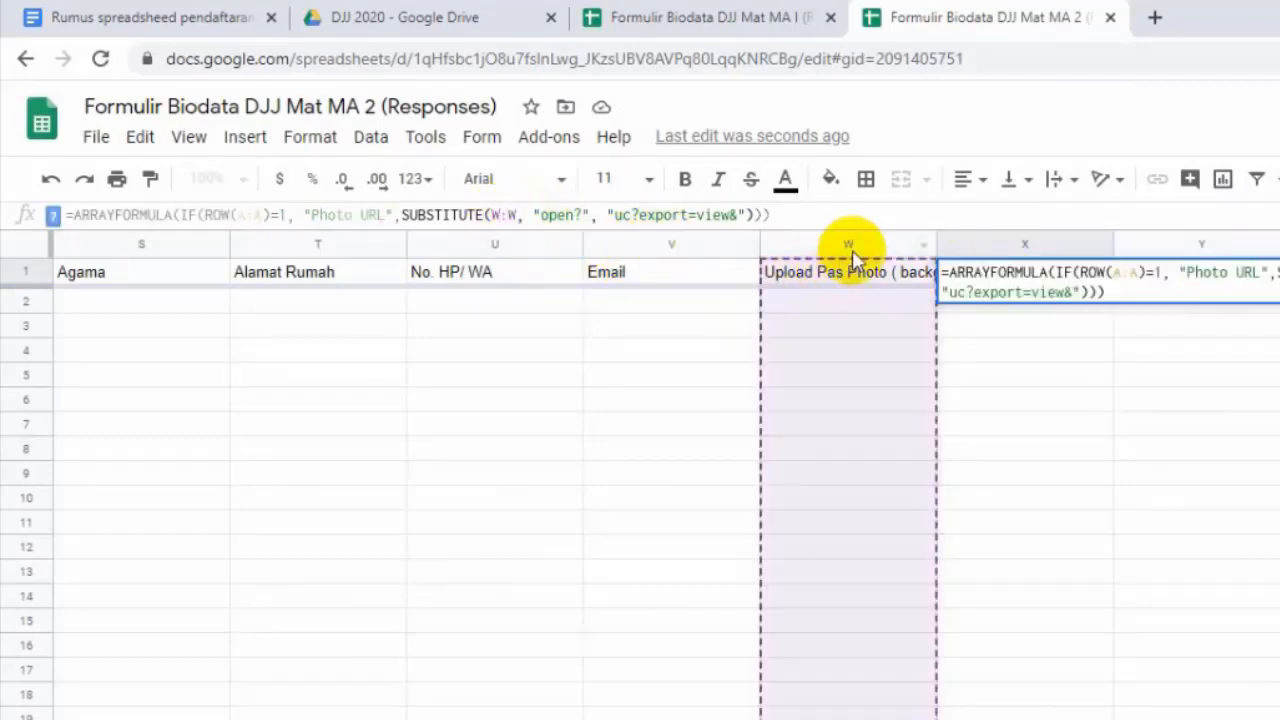
{"action": "left_click", "coordinate": [851, 307]}
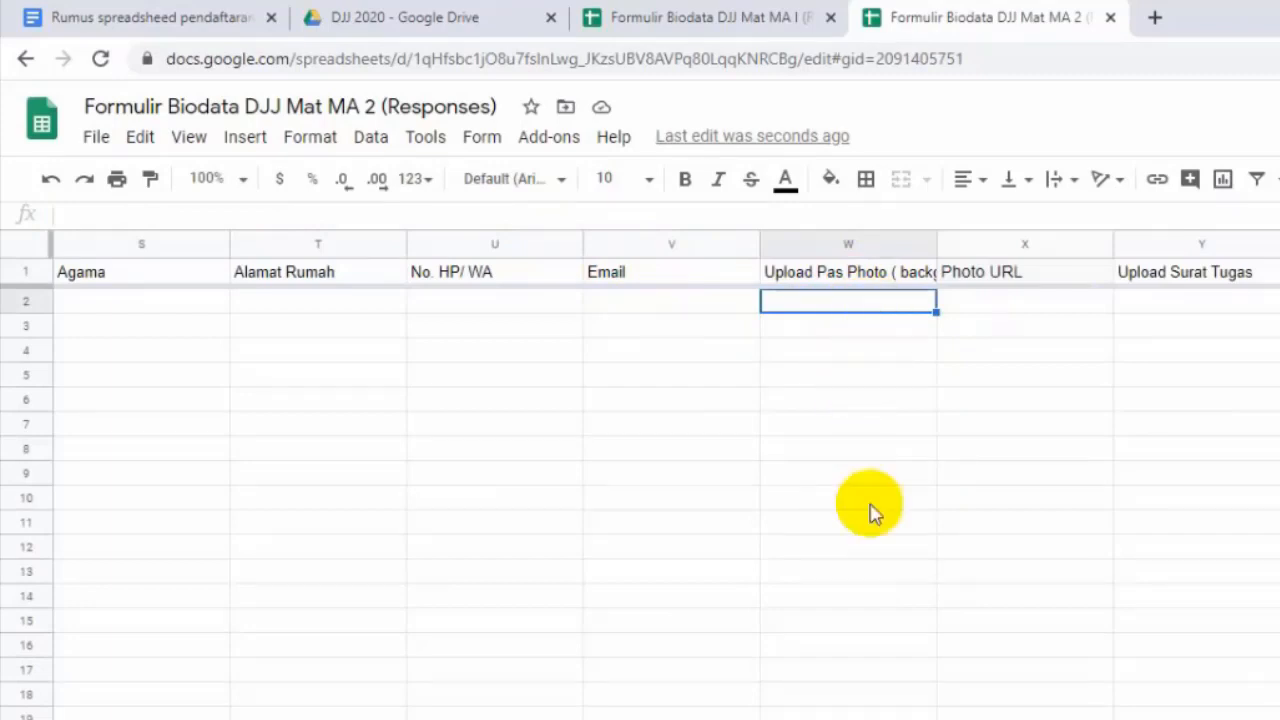
{"action": "left_click", "coordinate": [1027, 281]}
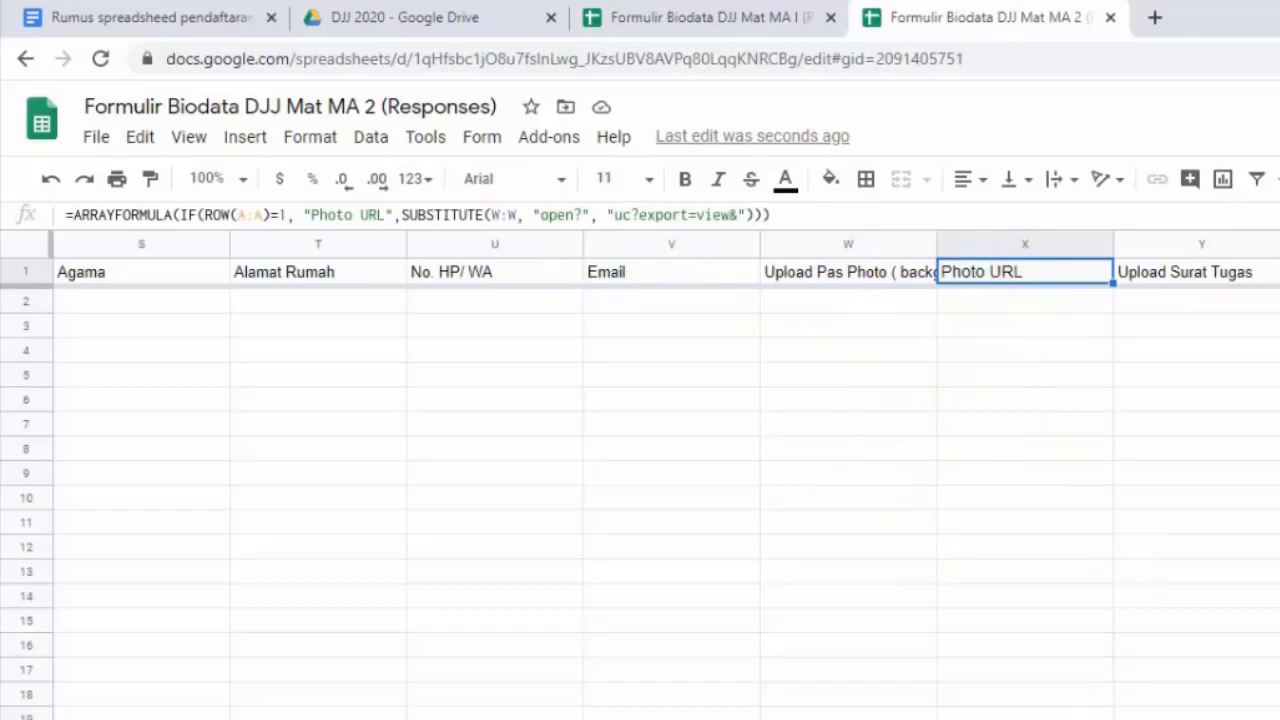
Delete the empty columns AB to AG after Upload SK Terakhir
{"action": "left_click_drag", "start_coordinate": [874, 668], "coordinate": [1120, 652]}
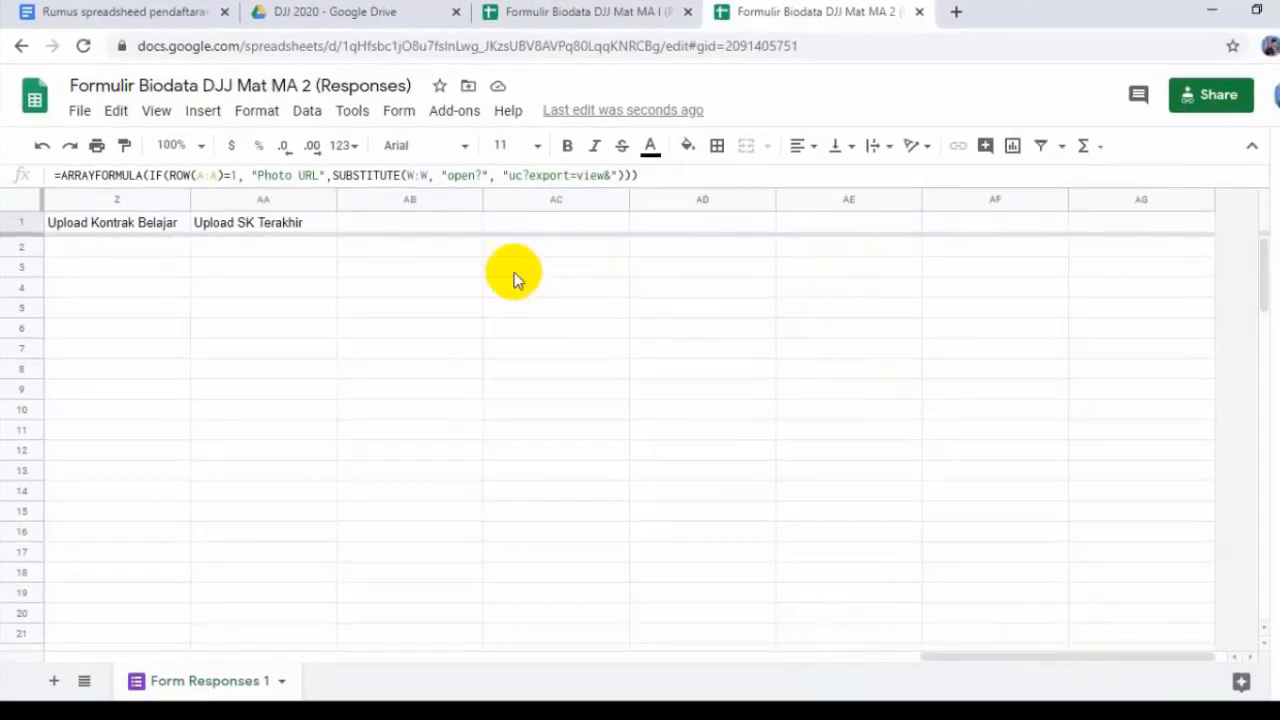
{"action": "left_click", "coordinate": [452, 201]}
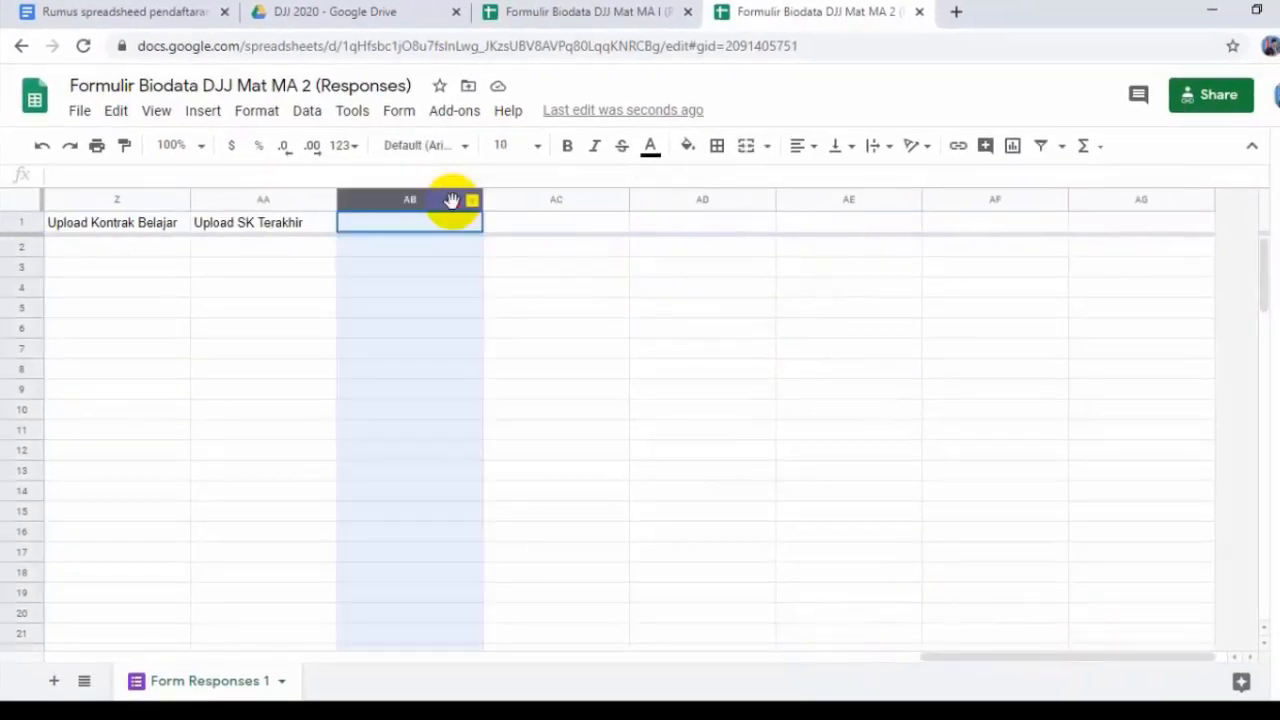
{"action": "mouse_move", "coordinate": [452, 201]}
{"action": "left_mouse_down"}
{"action": "mouse_move", "coordinate": [1137, 234]}
{"action": "mouse_move", "coordinate": [1122, 236]}
{"action": "left_mouse_up"}
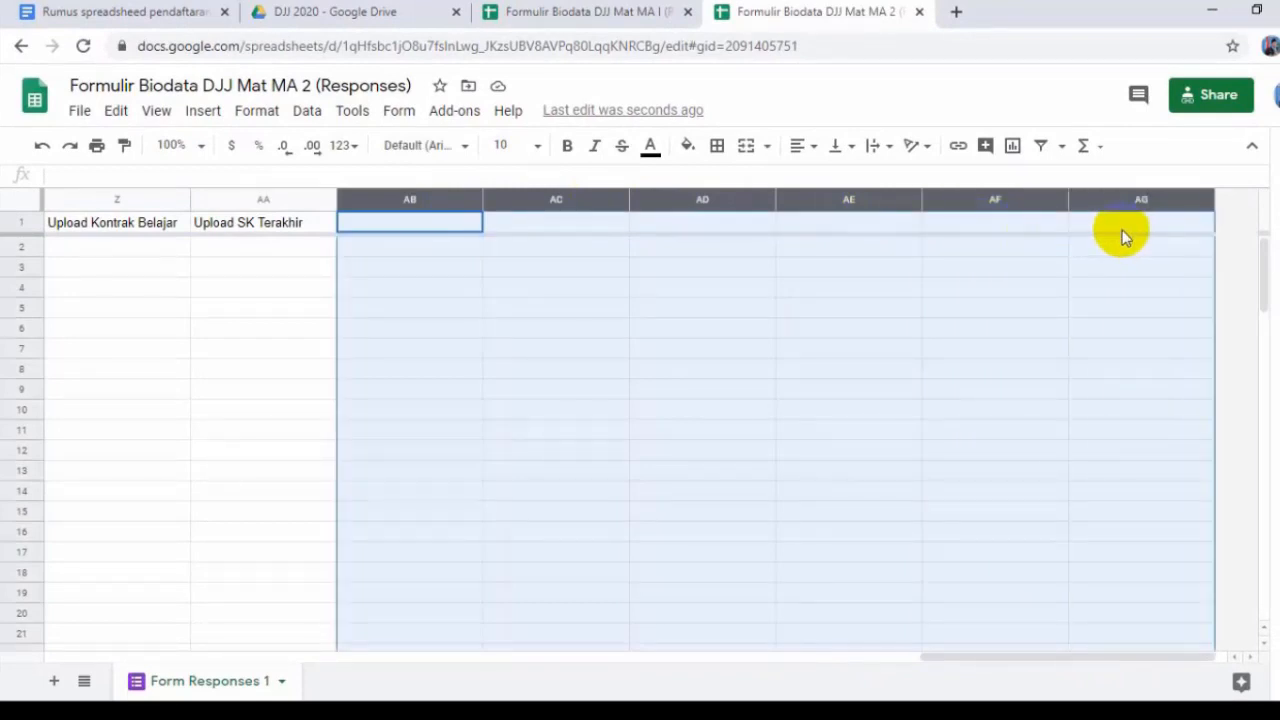
{"action": "right_click", "coordinate": [742, 203]}
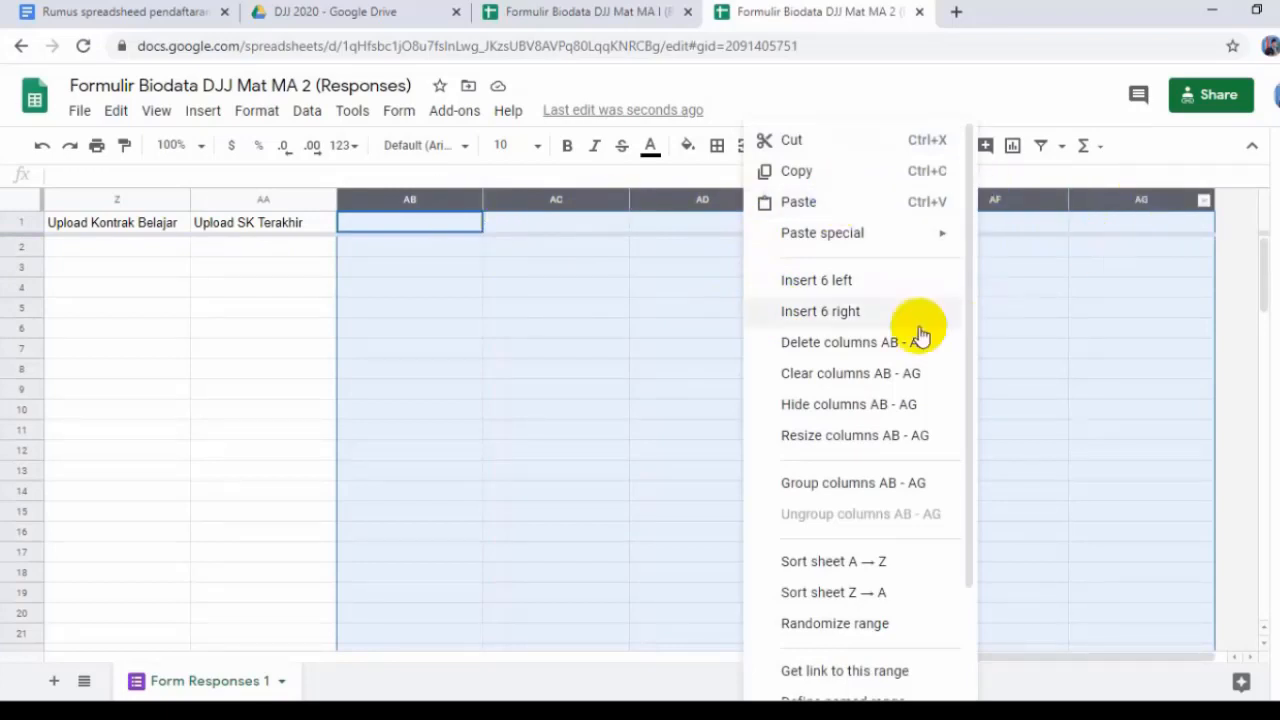
{"action": "left_click", "coordinate": [861, 344]}
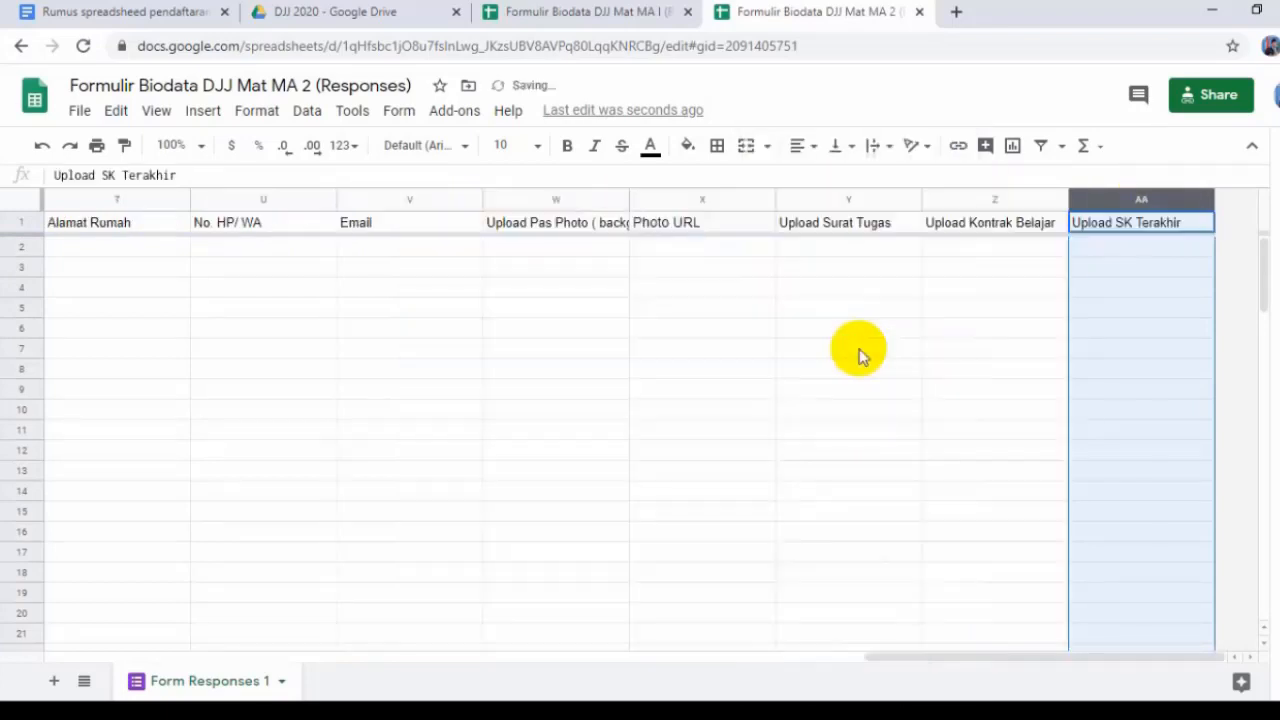
{"action": "left_click", "coordinate": [1174, 370]}
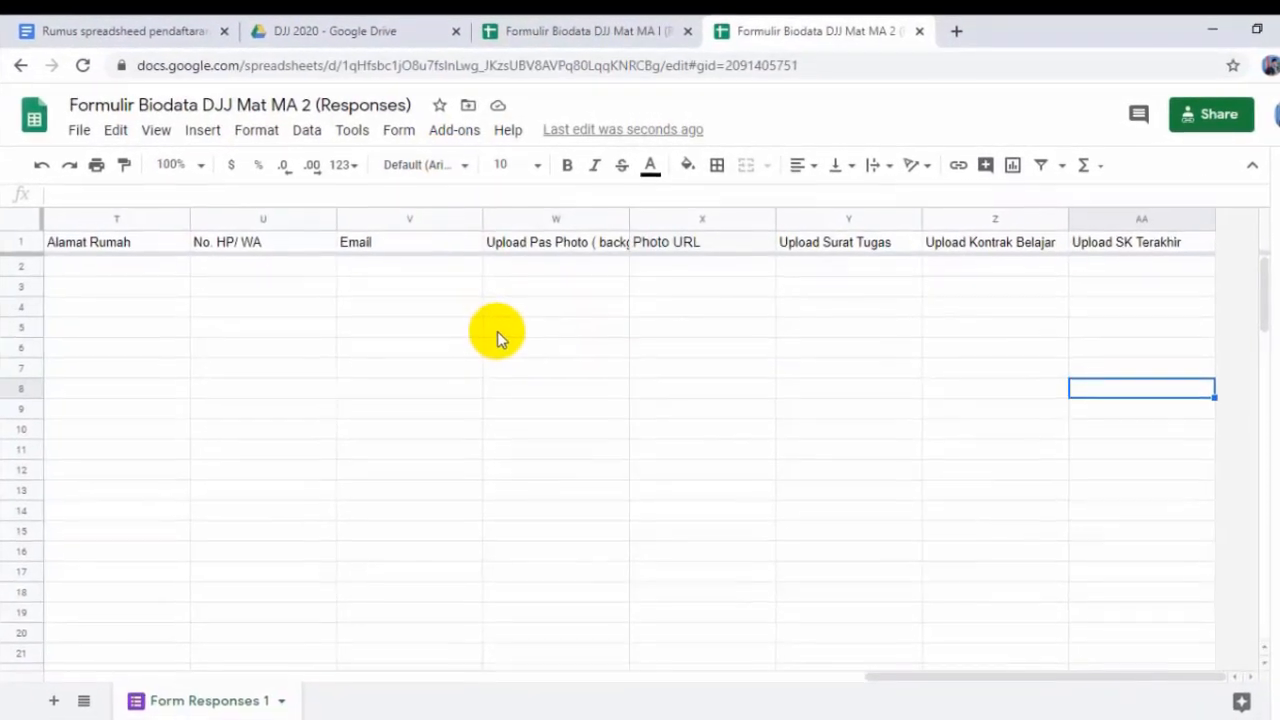
Launch Autocrat for this sheet, create a merge job named MAT 2 and continue to the template choice
{"action": "left_click", "coordinate": [446, 132]}
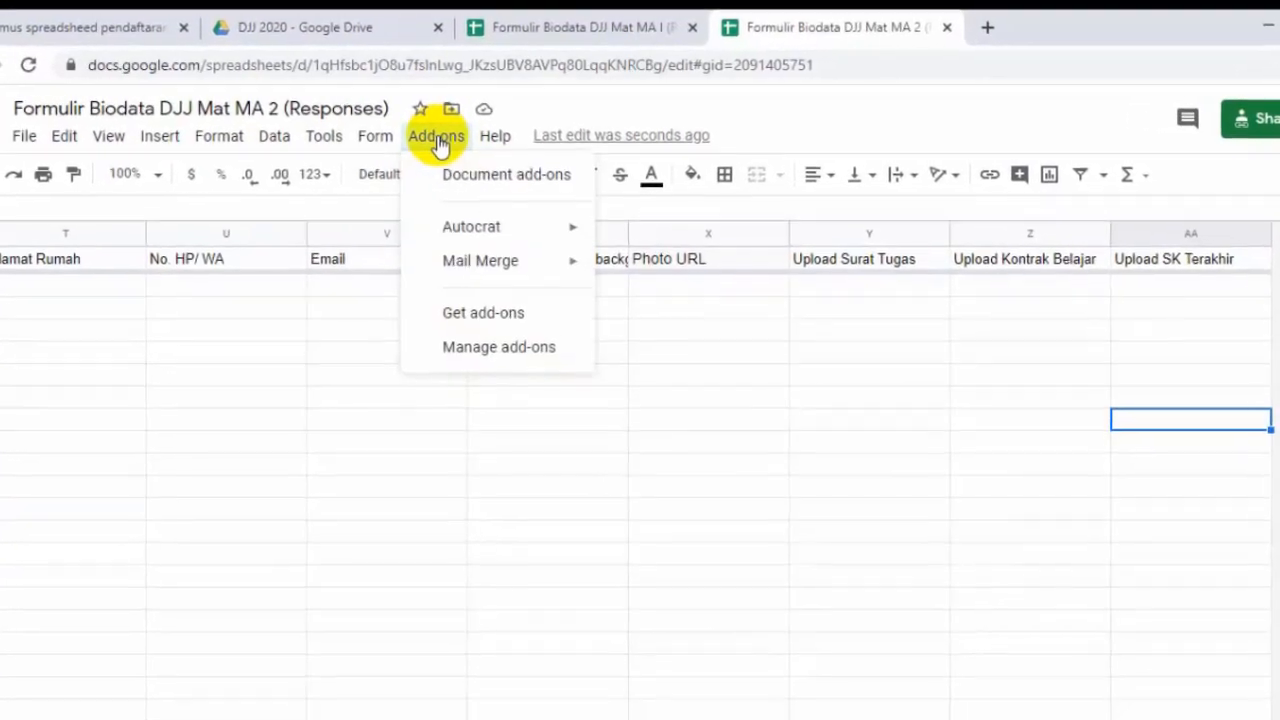
{"action": "mouse_move", "coordinate": [448, 234]}
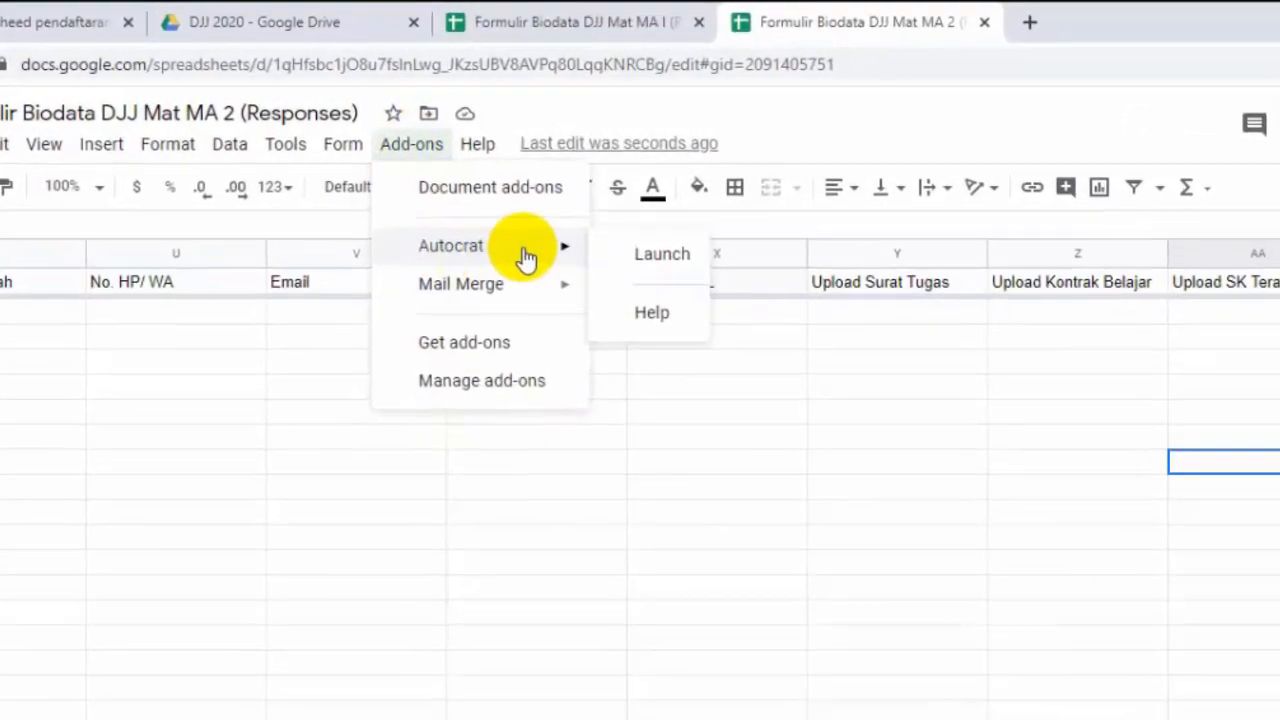
{"action": "left_click", "coordinate": [630, 262]}
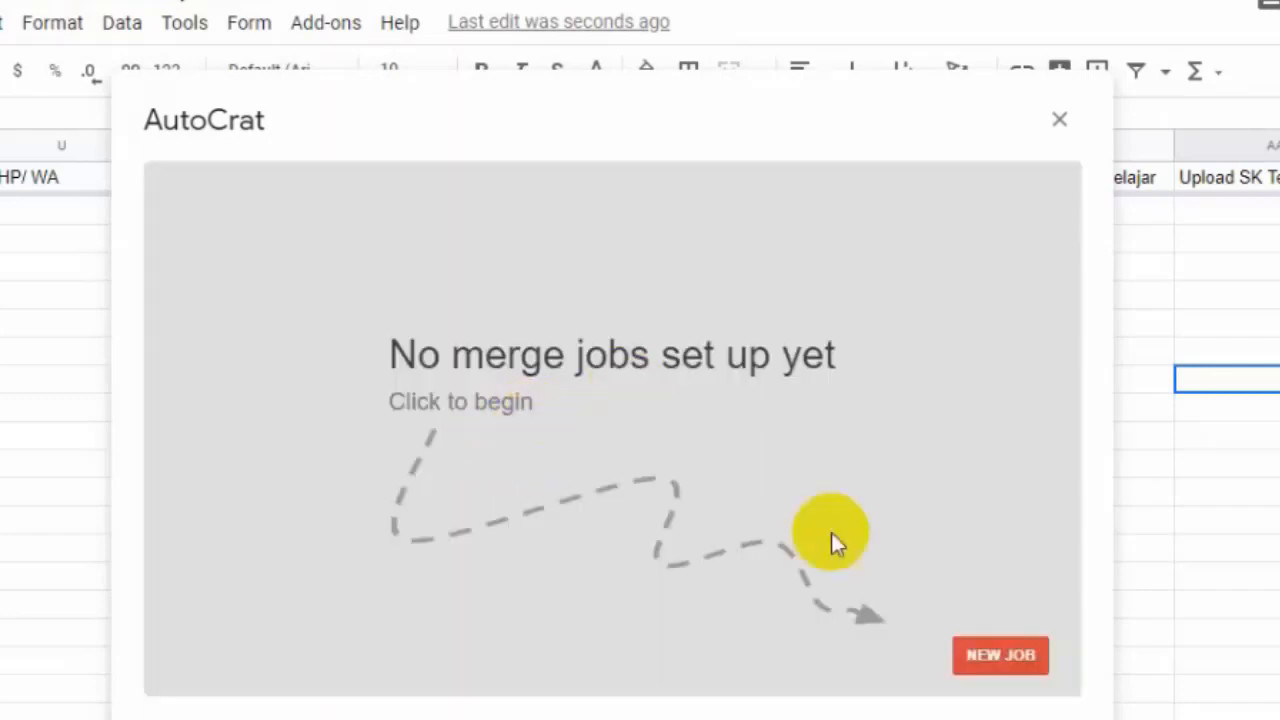
{"action": "left_click", "coordinate": [1001, 660]}
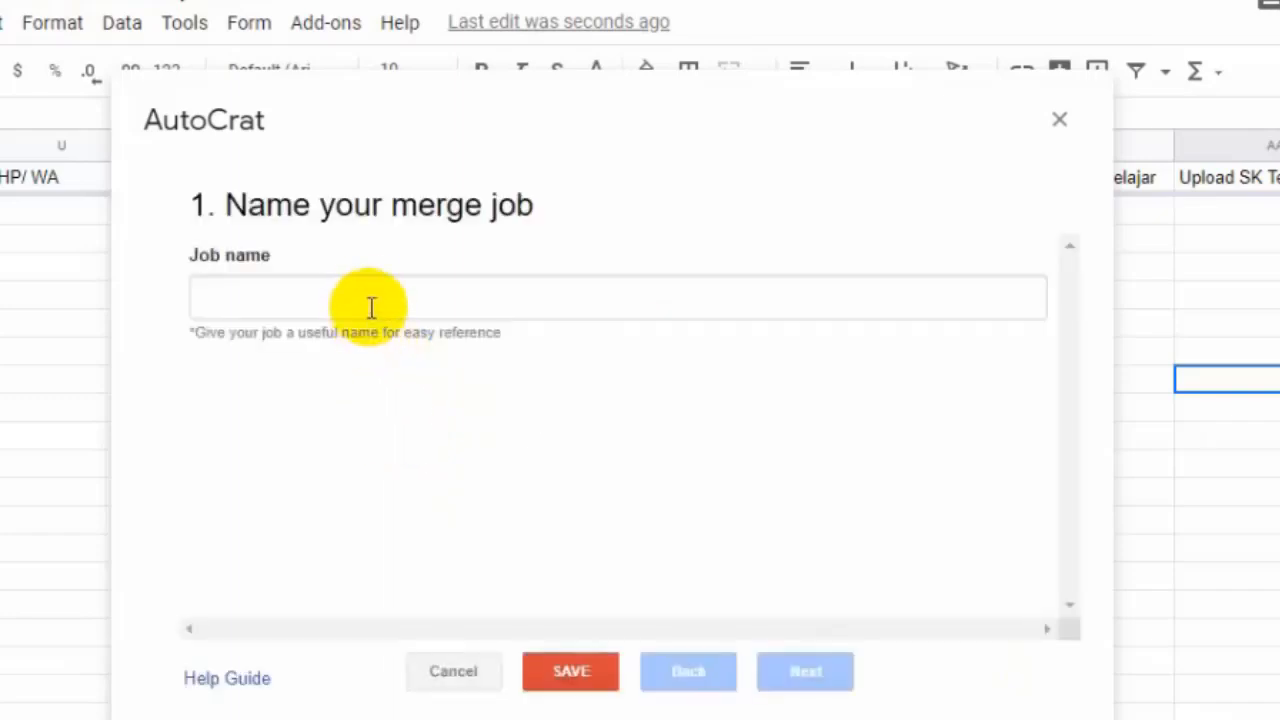
{"action": "left_click", "coordinate": [371, 296]}
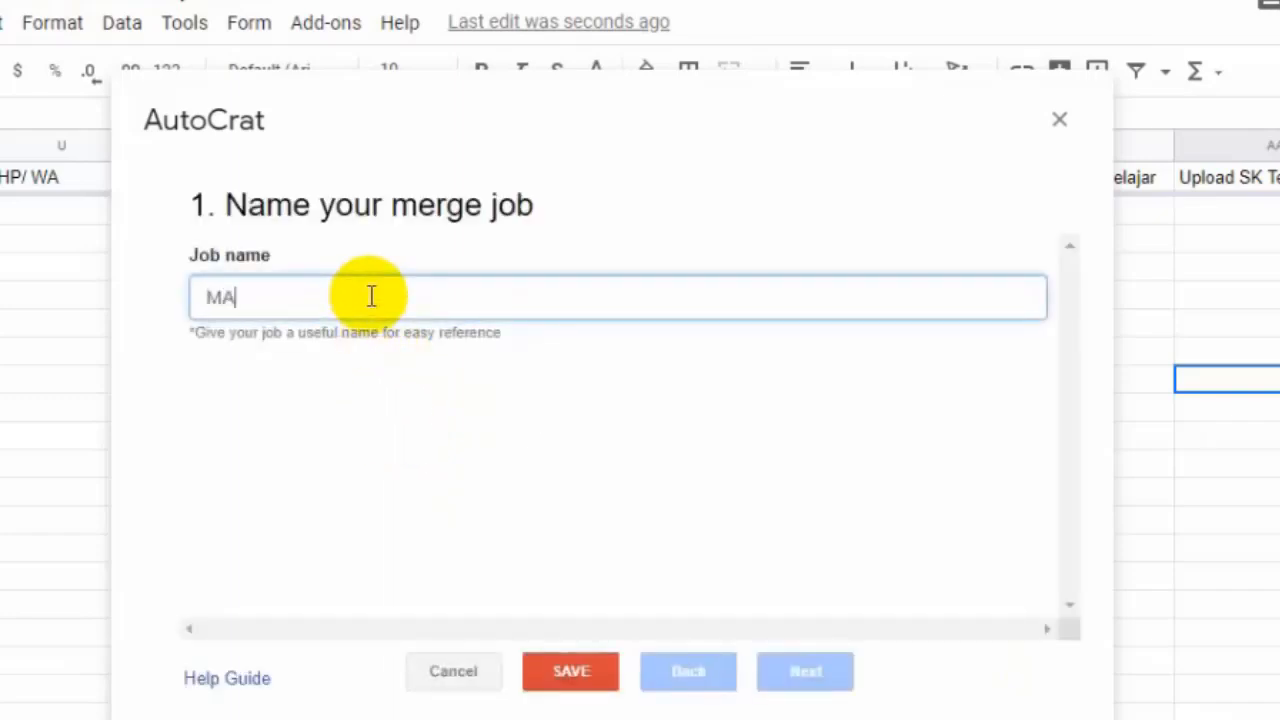
{"action": "type", "text": "MAT 2"}
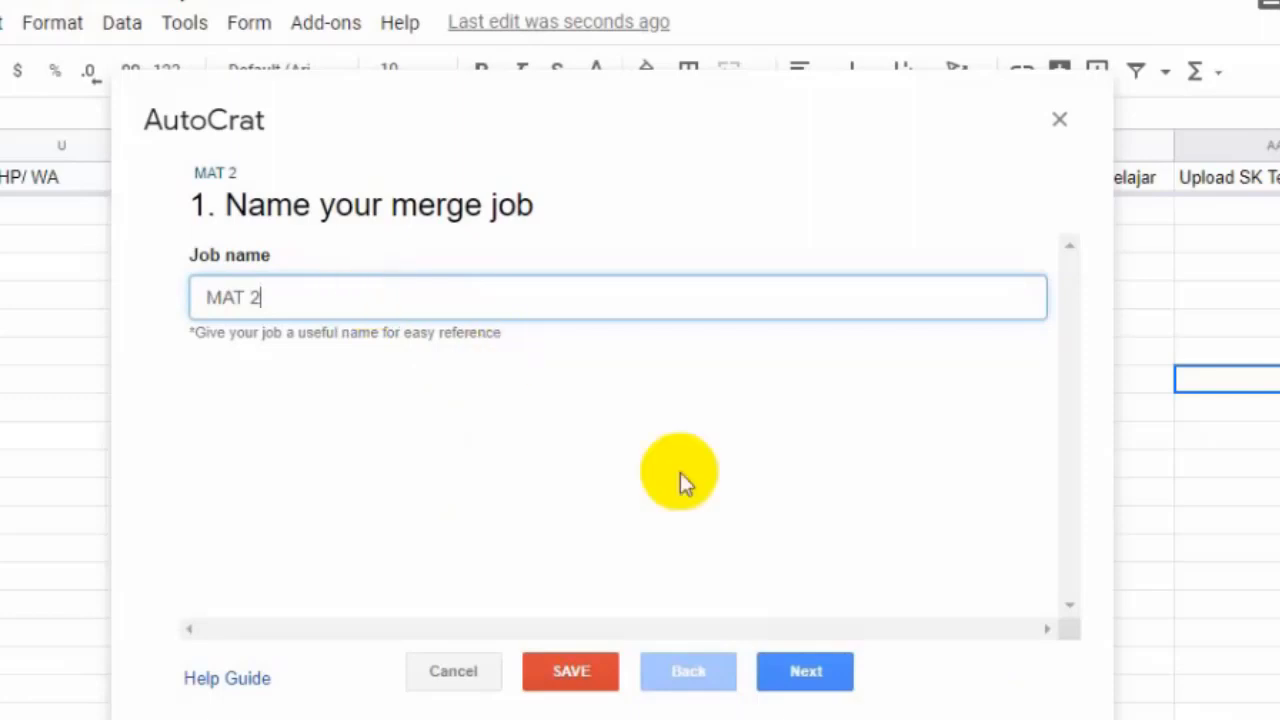
{"action": "left_click", "coordinate": [800, 668]}
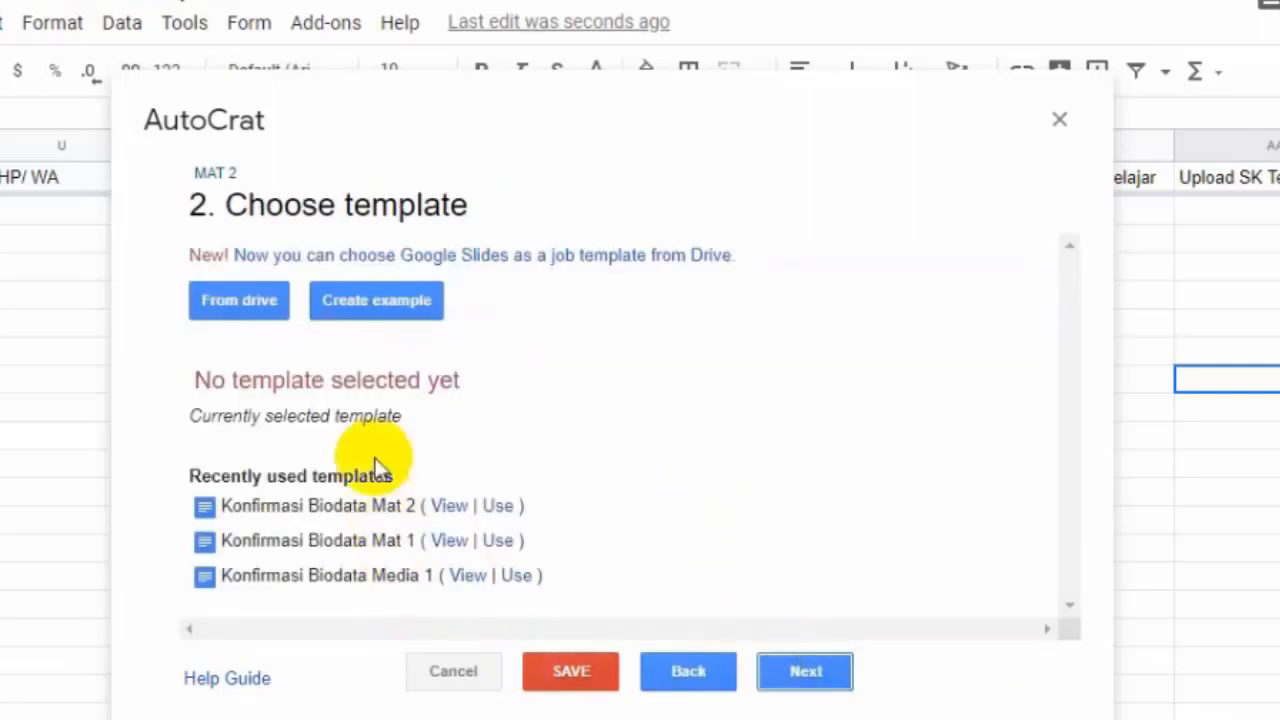
Choose Konfirmasi Biodata Mat 2 as the merge job's template and continue to the source data mapping
{"action": "left_click", "coordinate": [245, 300]}
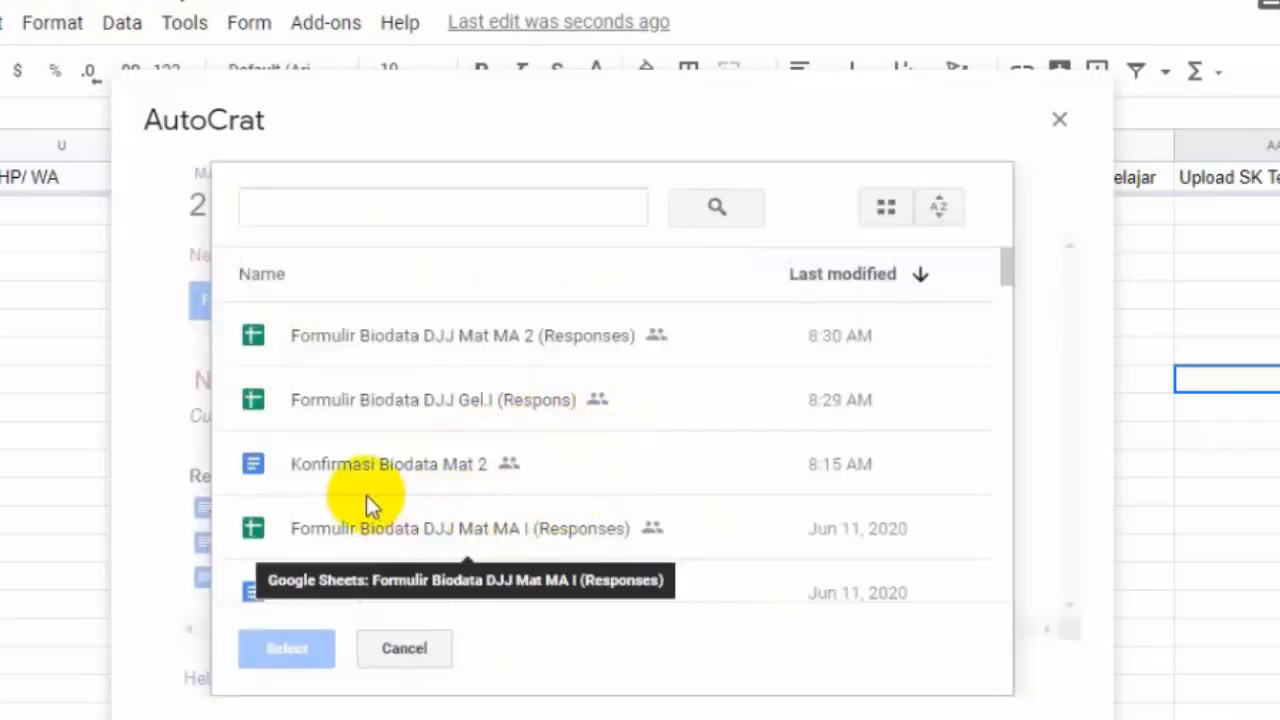
{"action": "left_click", "coordinate": [481, 473]}
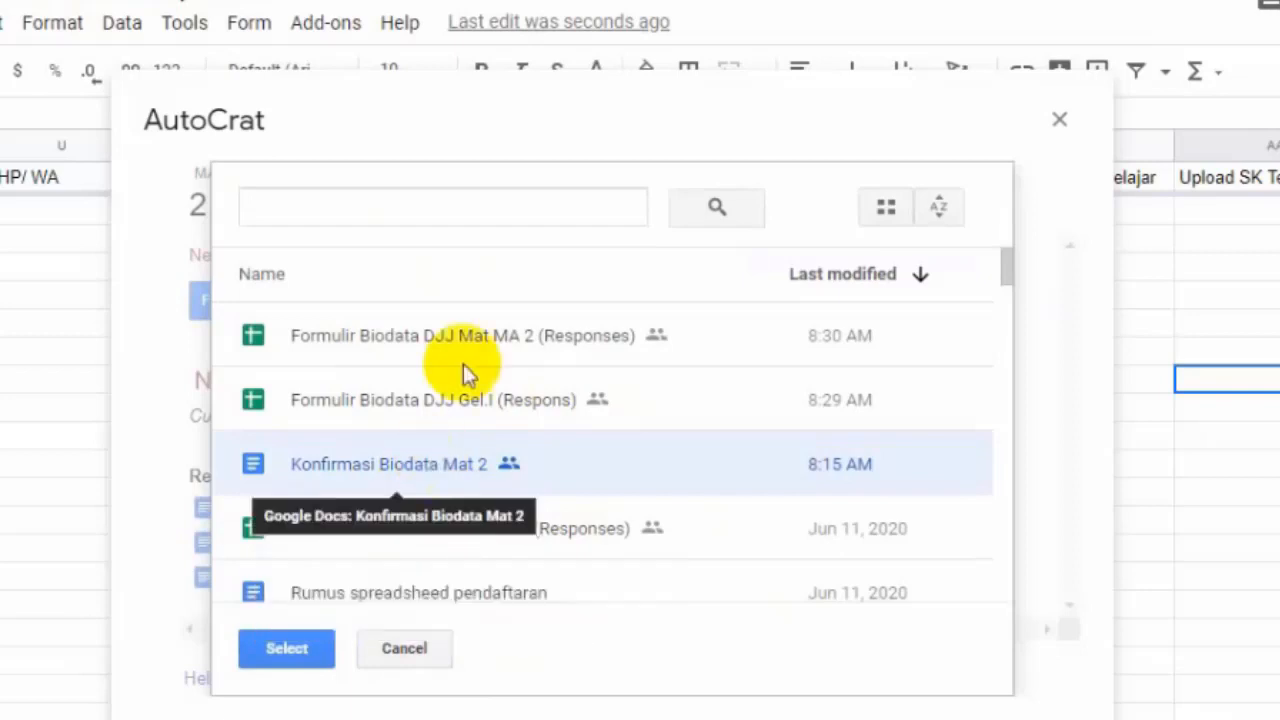
{"action": "left_click", "coordinate": [298, 650]}
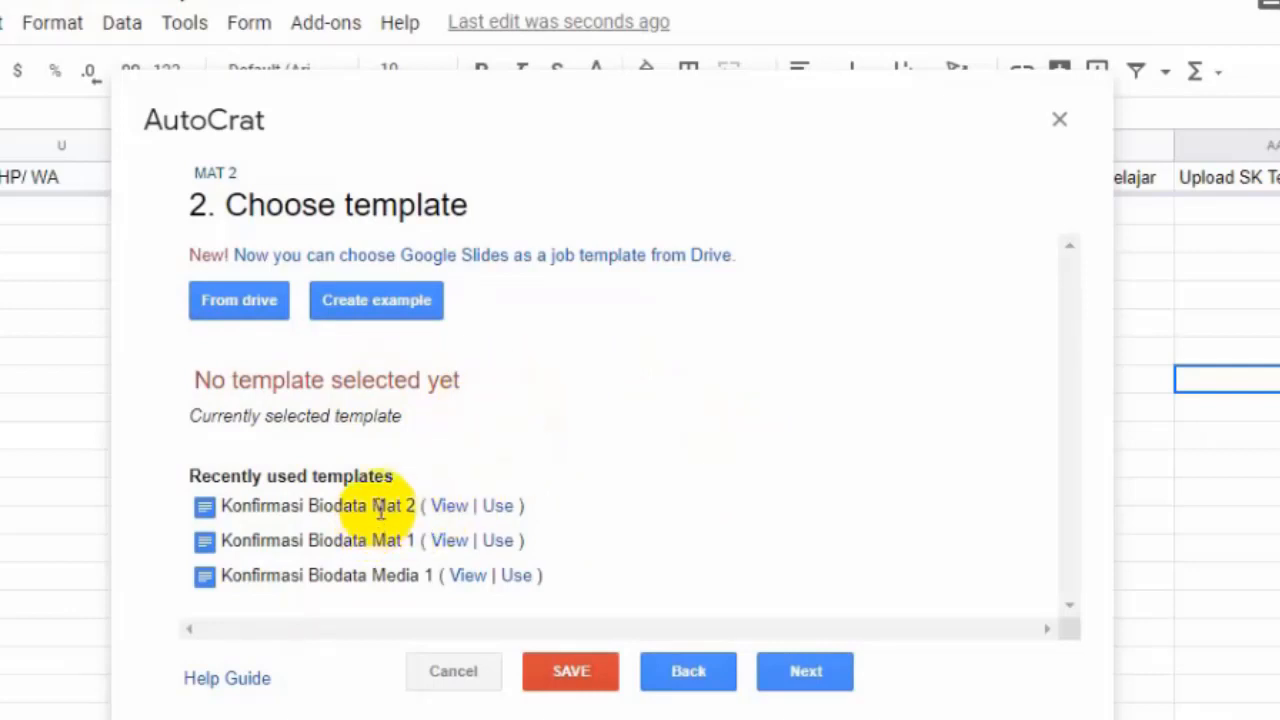
{"action": "left_click", "coordinate": [500, 510]}
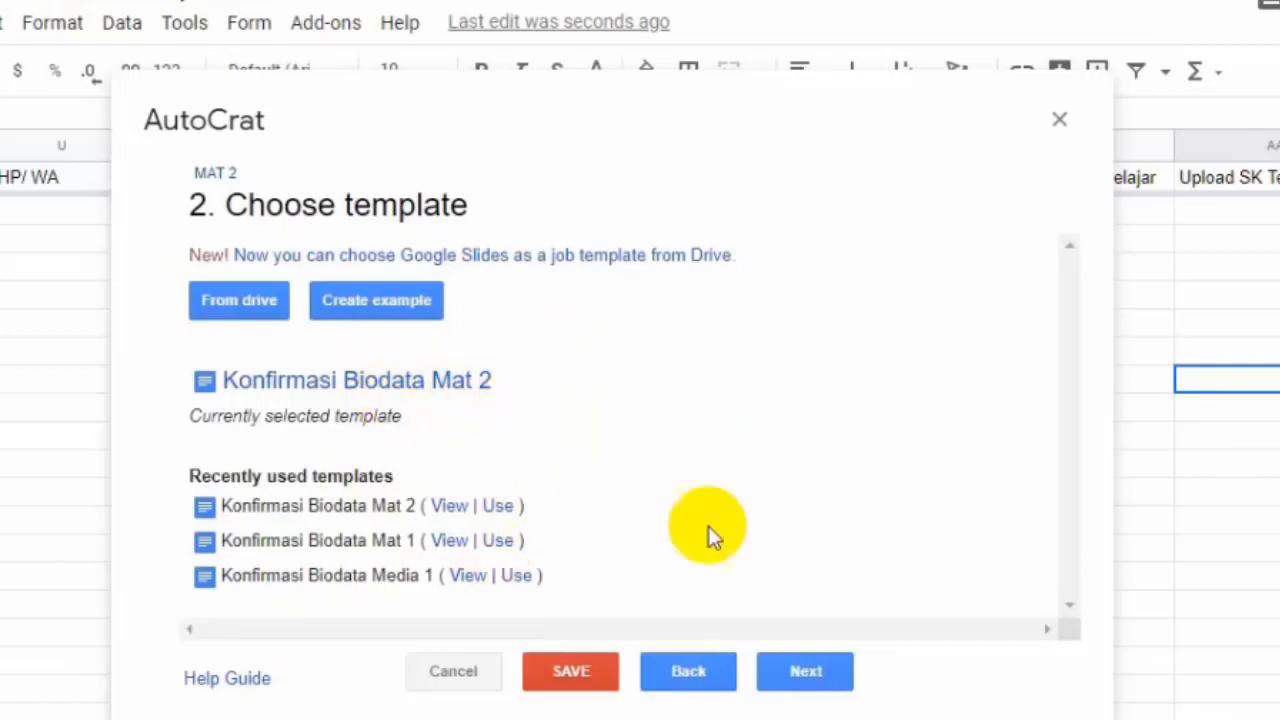
{"action": "left_click", "coordinate": [831, 684]}
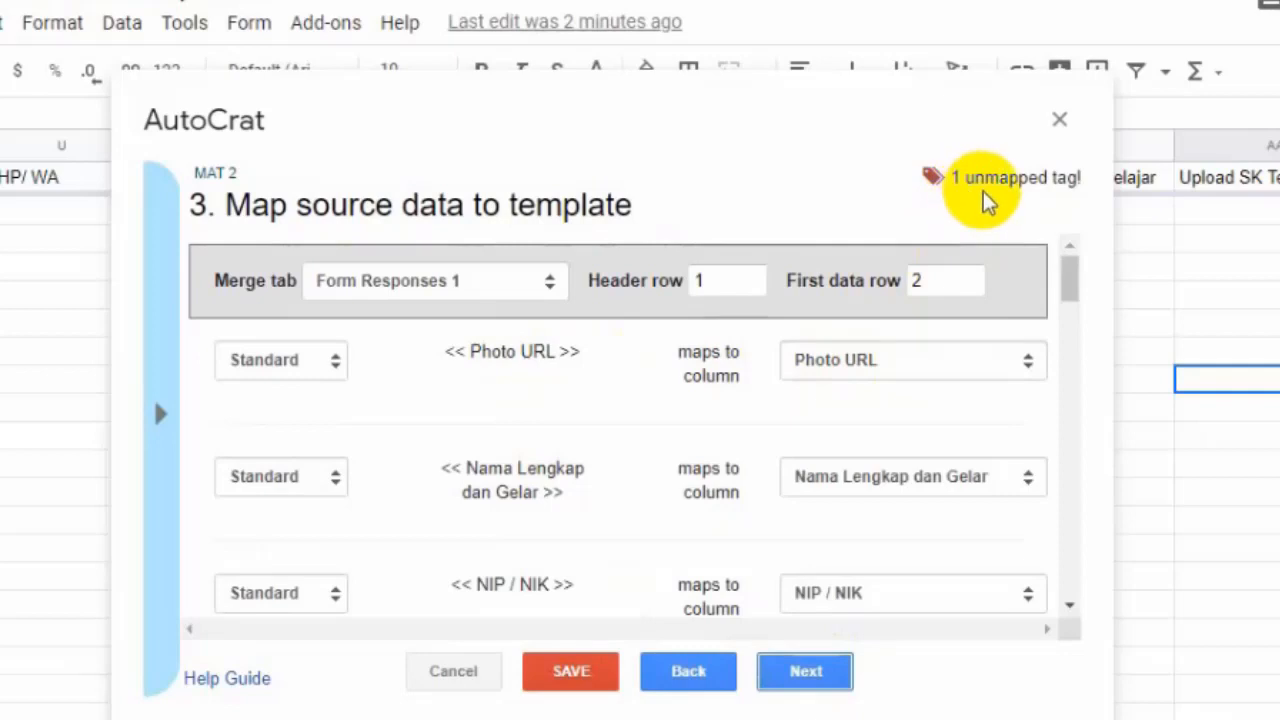
Map the unmapped No. Telp Kantor tag to the No. Telp Kantor column and continue to the file settings
{"action": "scroll", "coordinate": [894, 451], "scroll_direction": "down", "scroll_amount": 3}
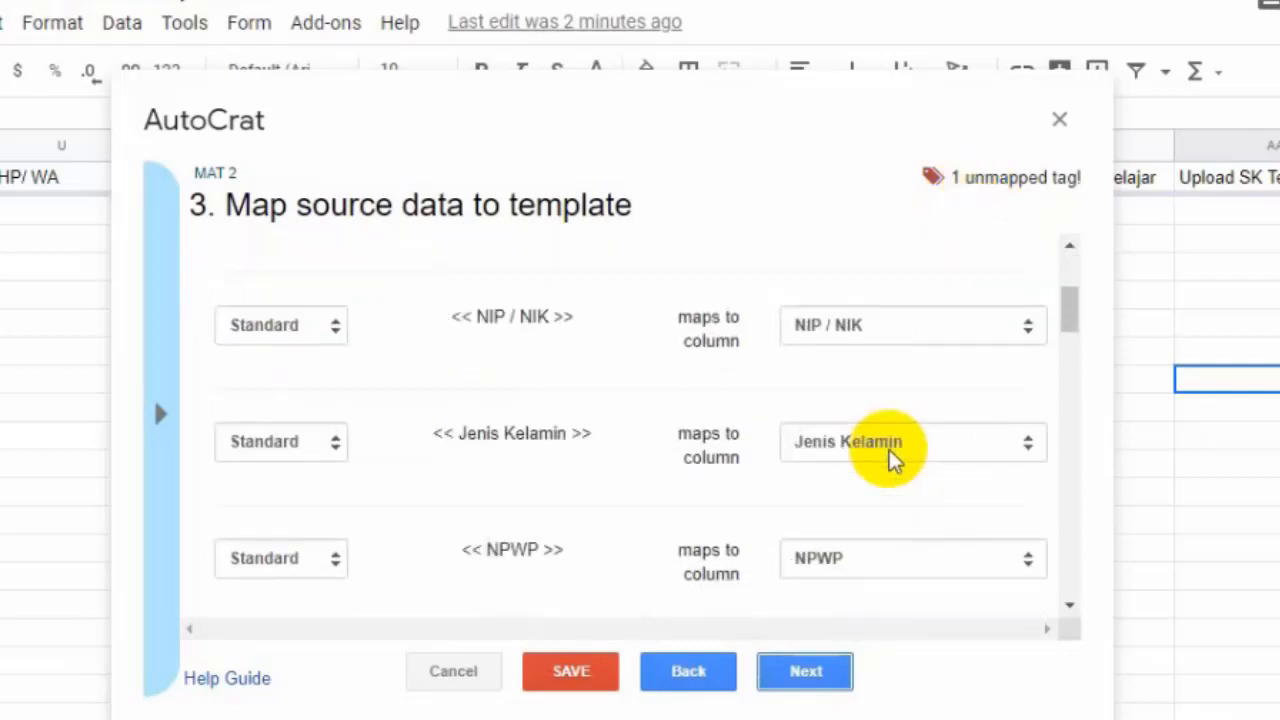
{"action": "scroll", "coordinate": [894, 451], "scroll_direction": "down", "scroll_amount": 6}
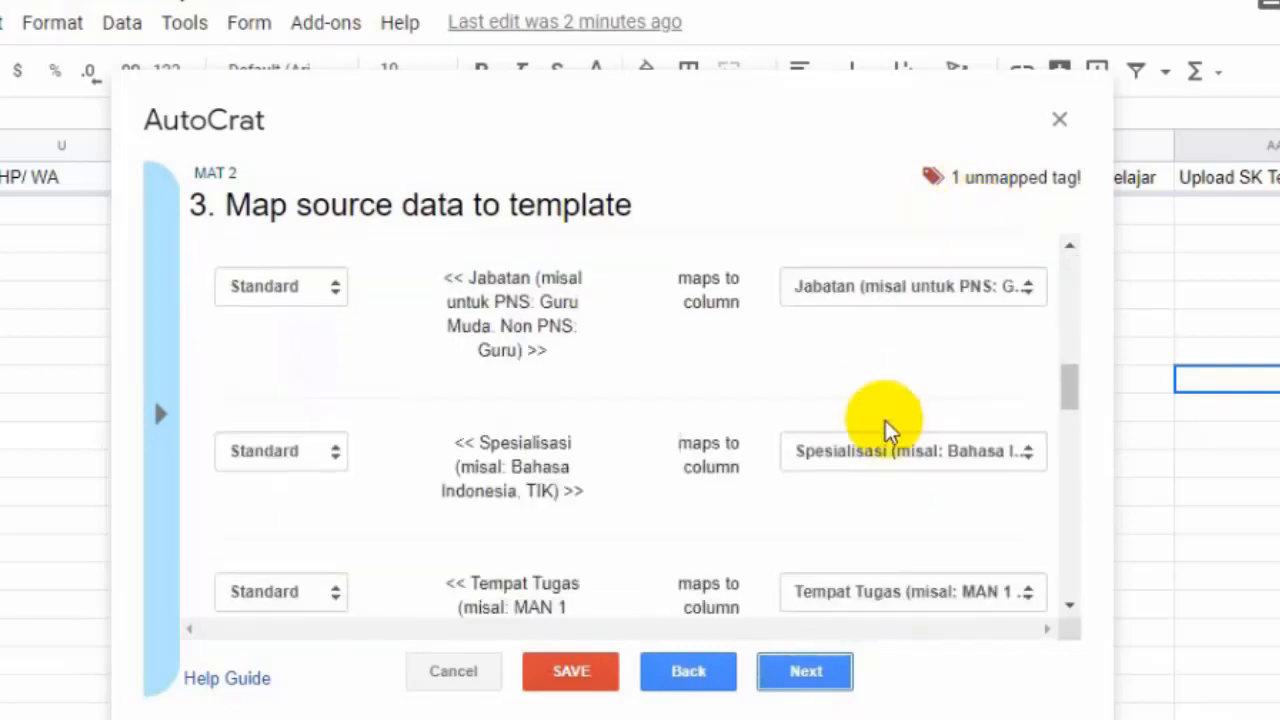
{"action": "scroll", "coordinate": [888, 429], "scroll_direction": "down", "scroll_amount": 8}
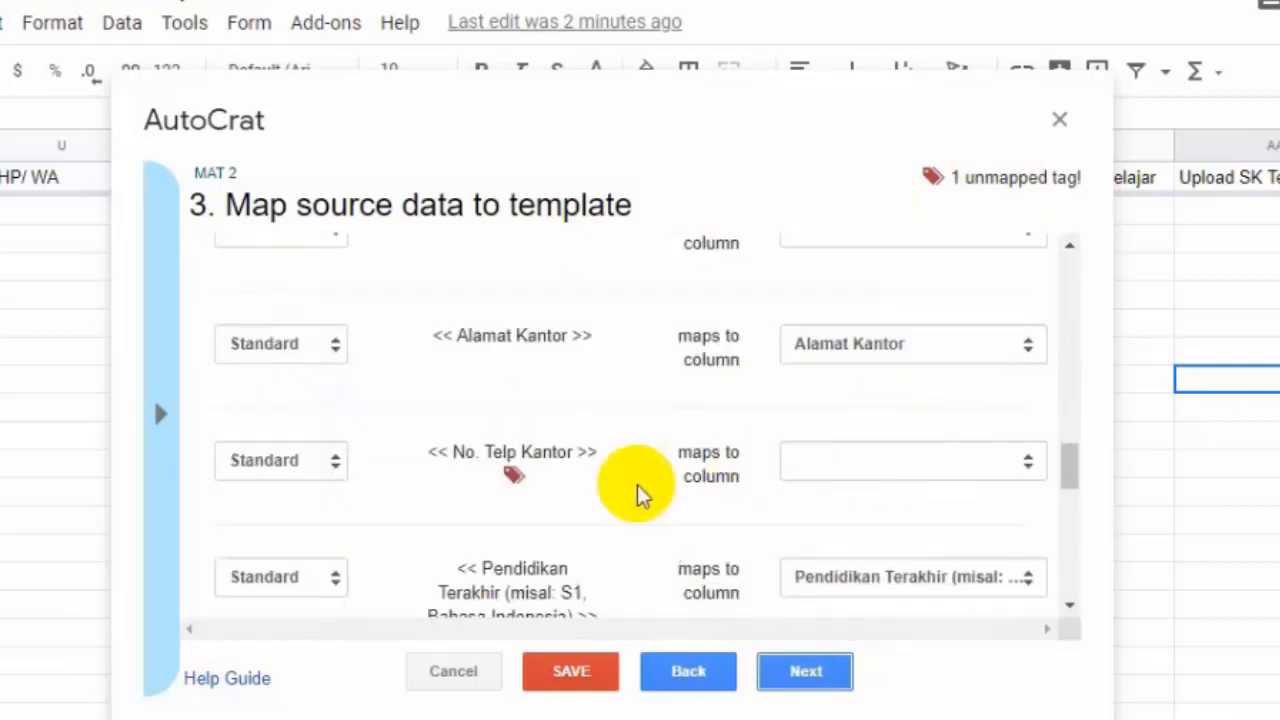
{"action": "left_click", "coordinate": [1032, 464]}
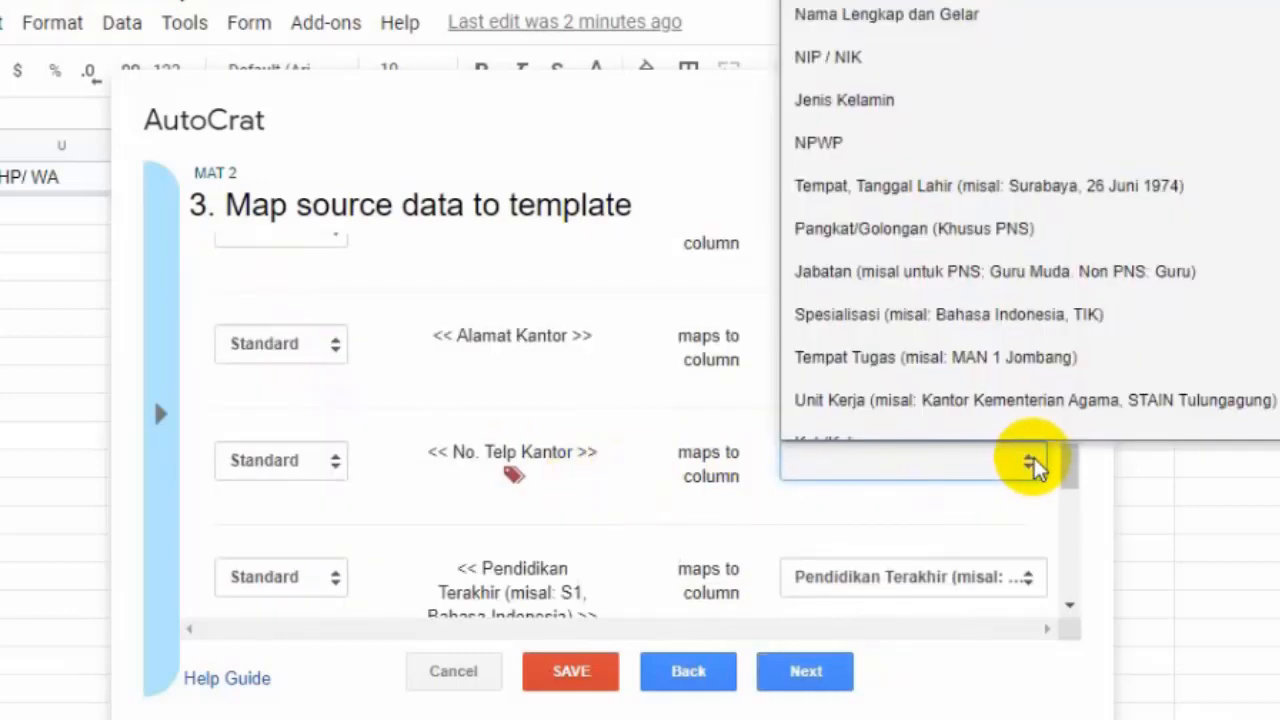
{"action": "scroll", "coordinate": [960, 250], "scroll_direction": "down", "scroll_amount": 1}
{"action": "scroll", "coordinate": [980, 240], "scroll_direction": "down", "scroll_amount": 1}
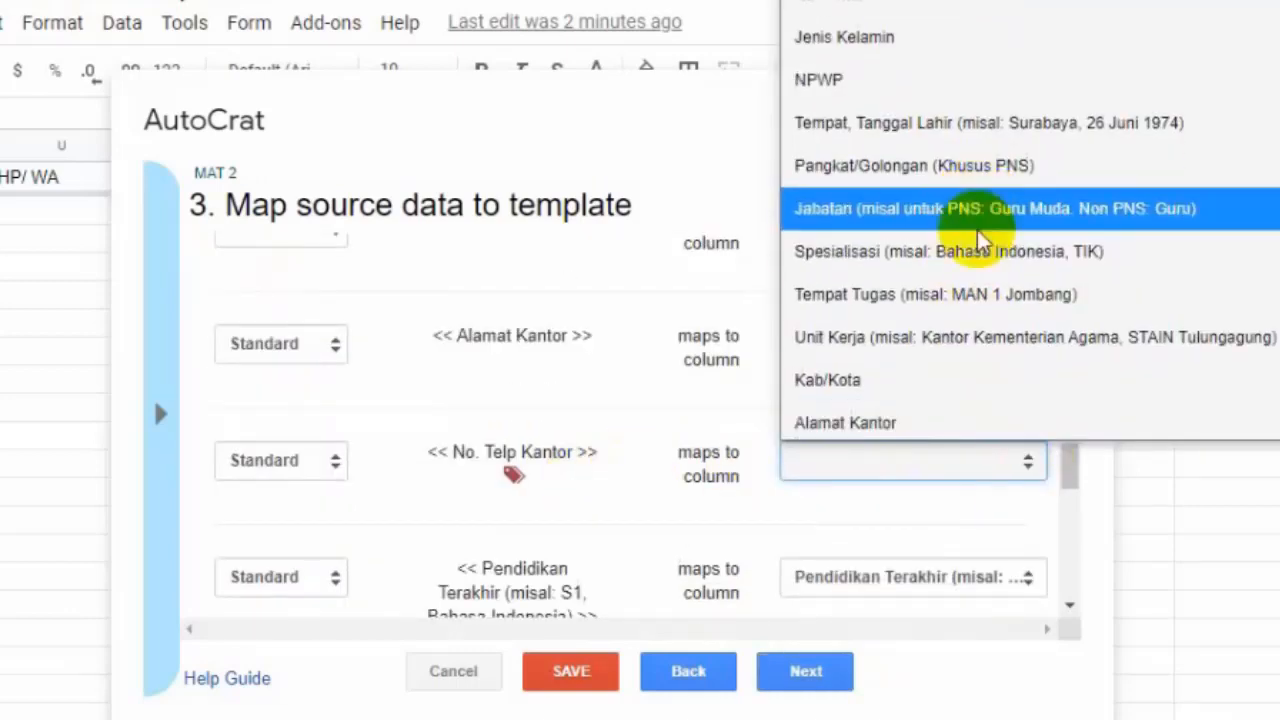
{"action": "scroll", "coordinate": [980, 240], "scroll_direction": "down", "scroll_amount": 5}
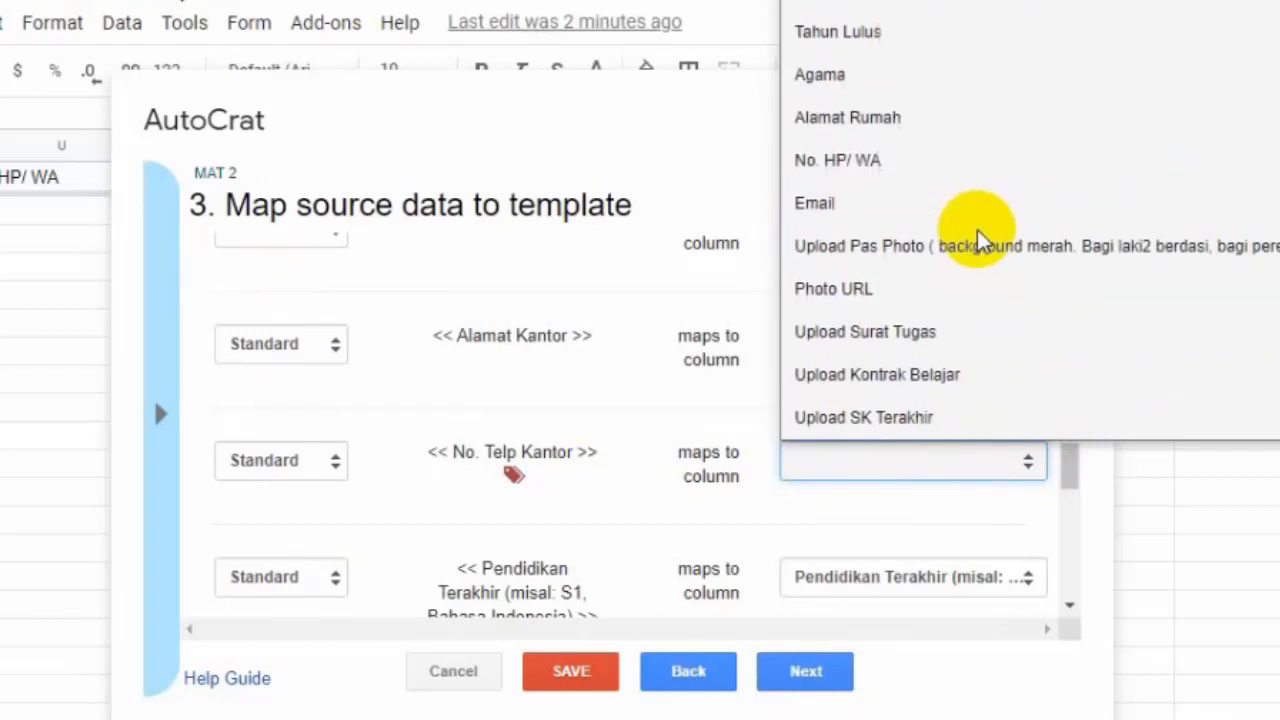
{"action": "scroll", "coordinate": [980, 241], "scroll_direction": "up", "scroll_amount": 5}
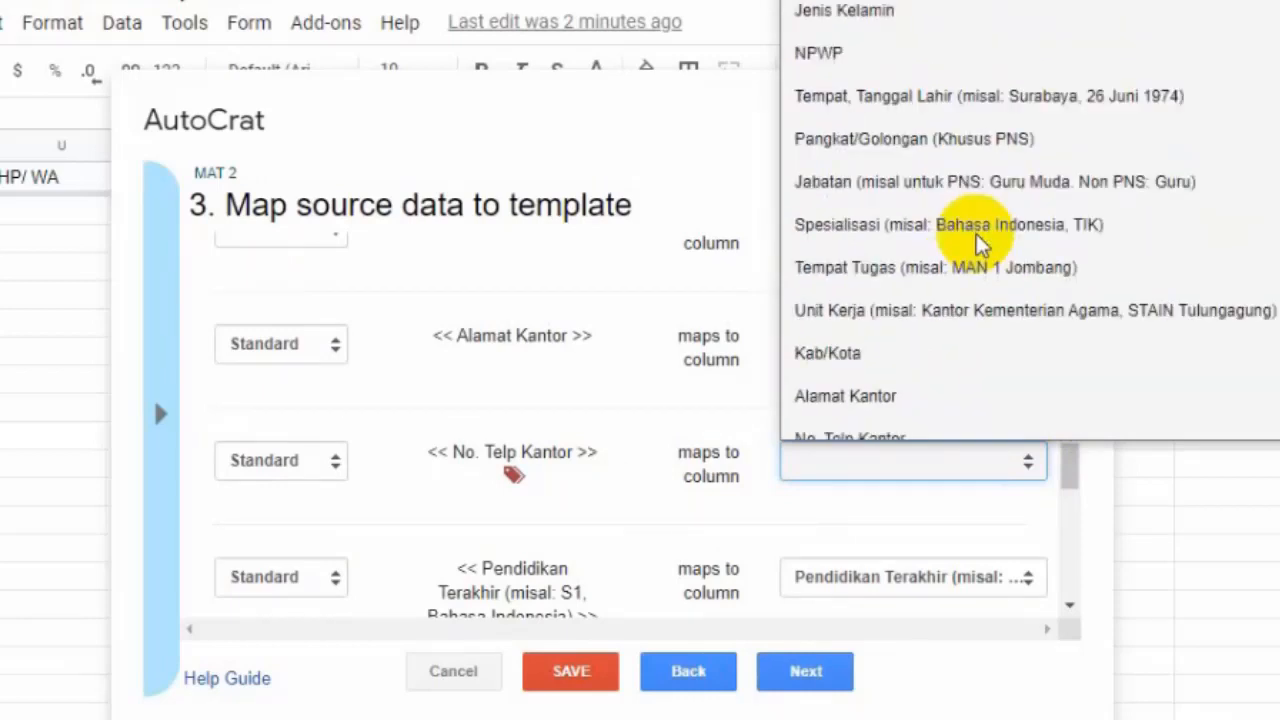
{"action": "scroll", "coordinate": [980, 243], "scroll_direction": "down", "scroll_amount": 3}
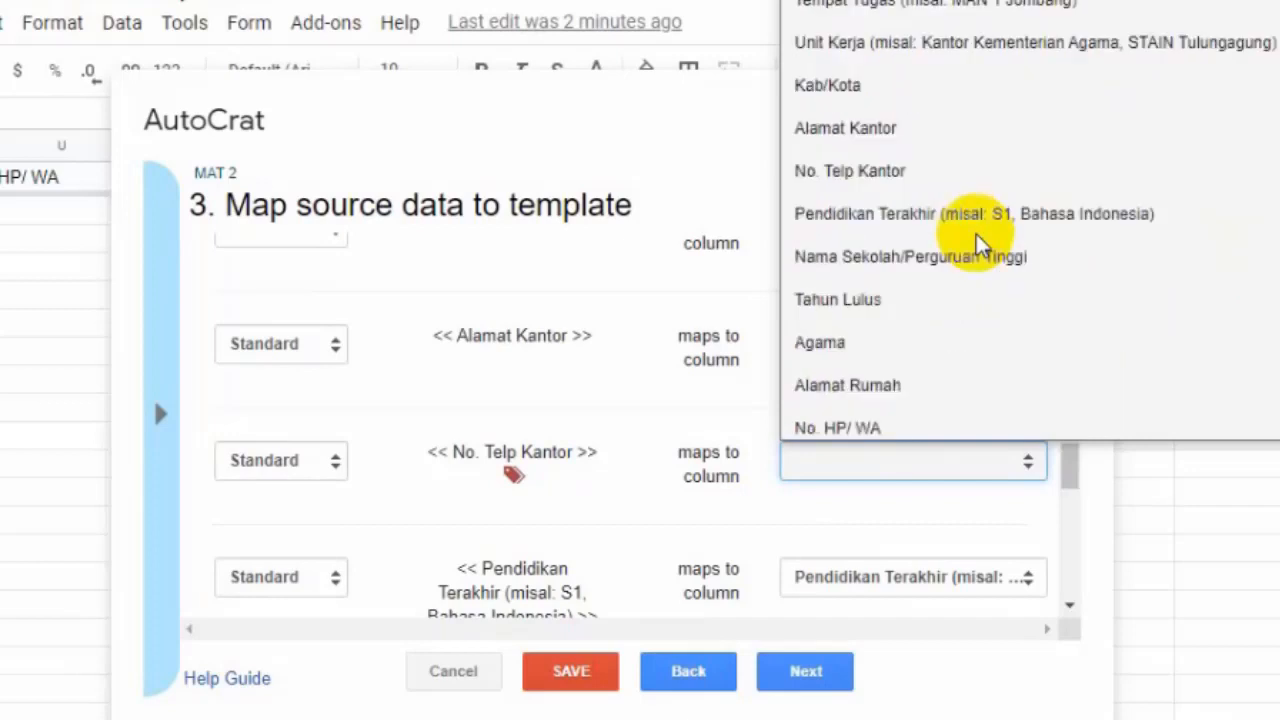
{"action": "scroll", "coordinate": [980, 243], "scroll_direction": "down", "scroll_amount": 3}
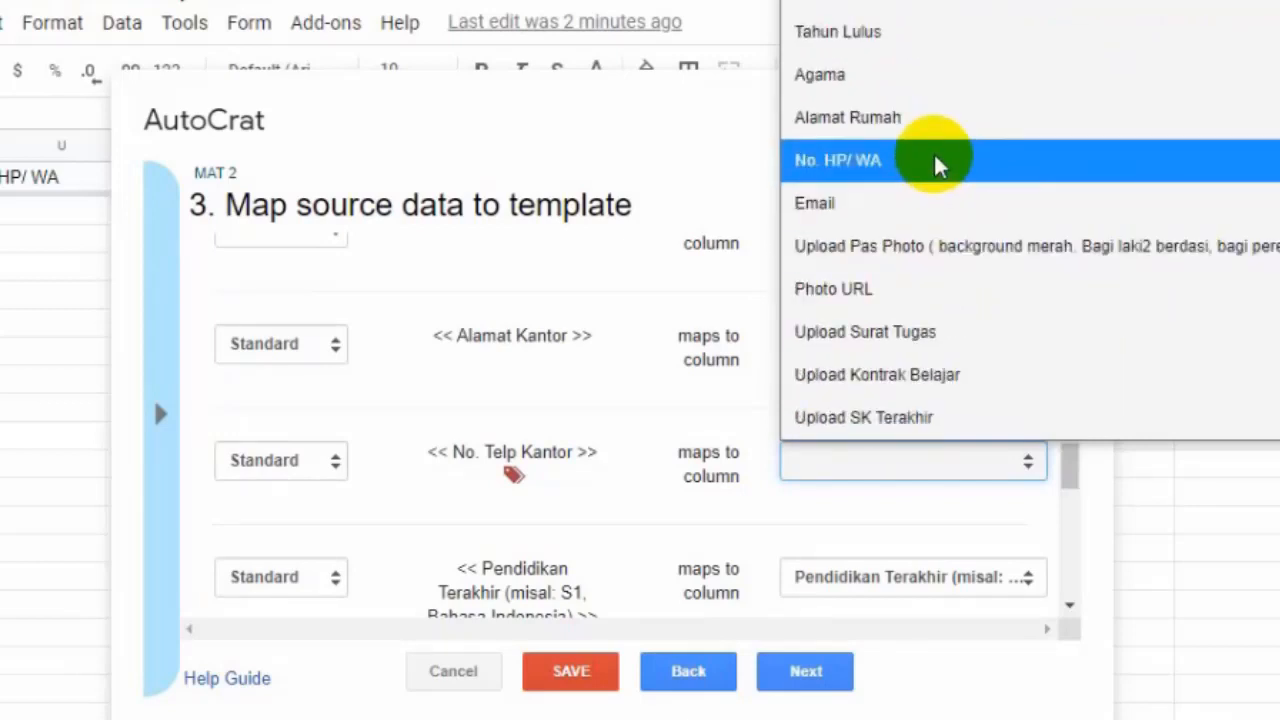
{"action": "scroll", "coordinate": [937, 165], "scroll_direction": "up", "scroll_amount": 3}
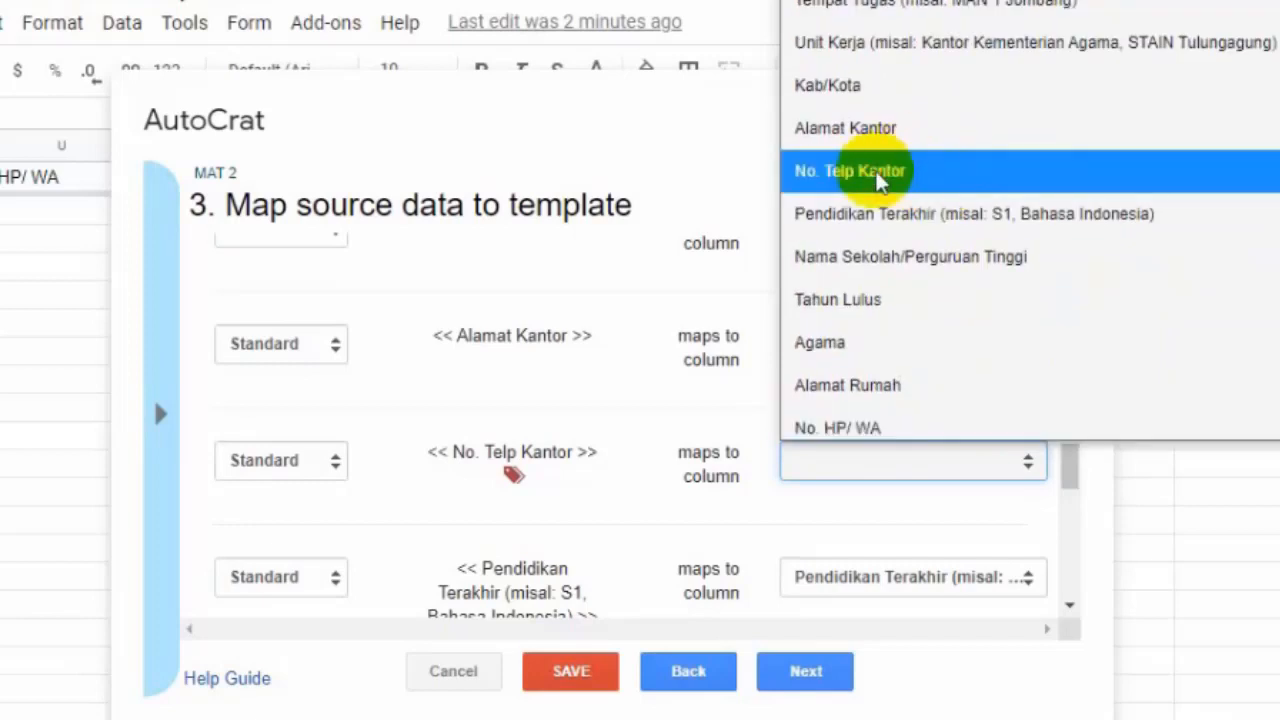
{"action": "left_click", "coordinate": [947, 172]}
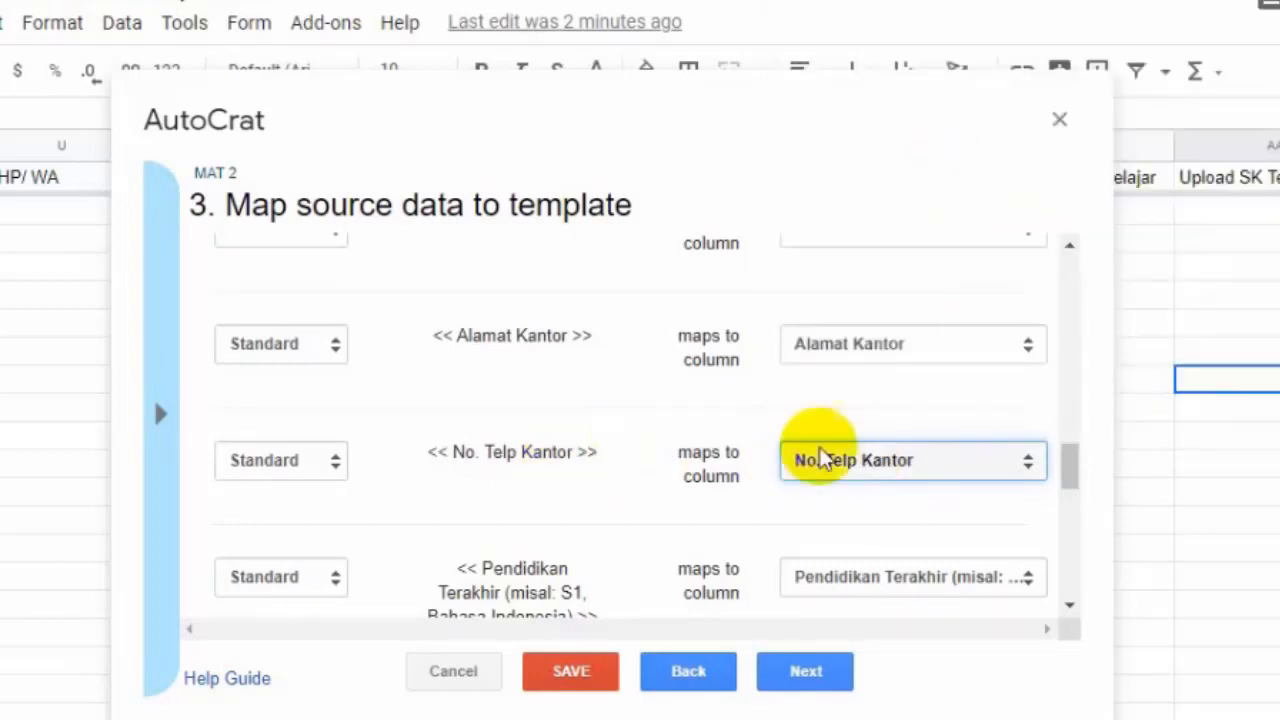
{"action": "scroll", "coordinate": [883, 465], "scroll_direction": "up", "scroll_amount": 3}
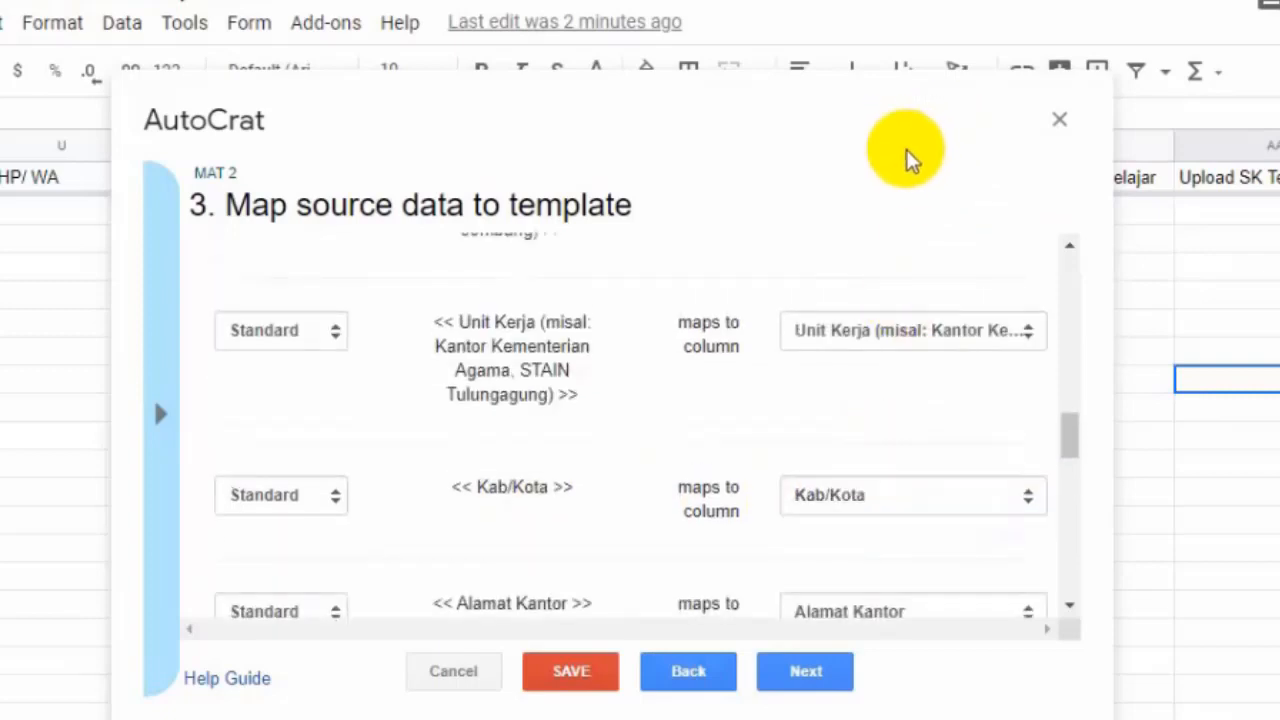
{"action": "left_click", "coordinate": [830, 676]}
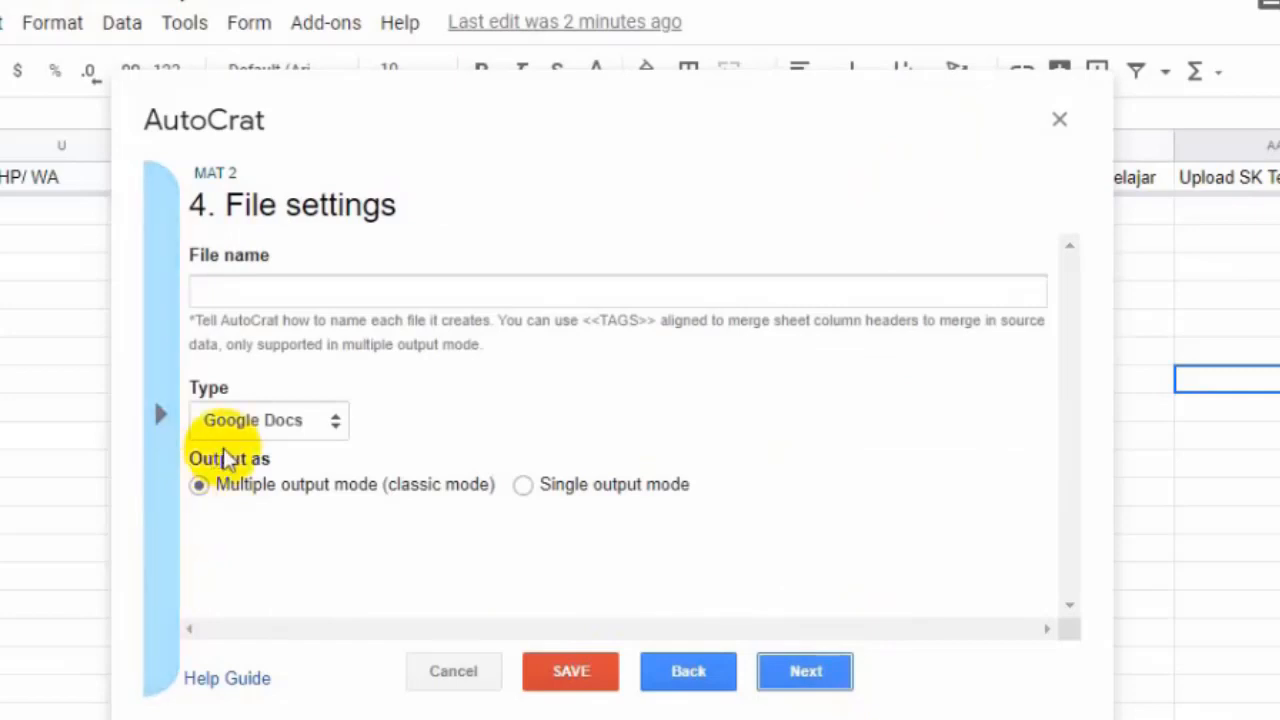
Begin the merged file's name with the opening tag brackets <<
{"action": "left_click", "coordinate": [359, 292]}
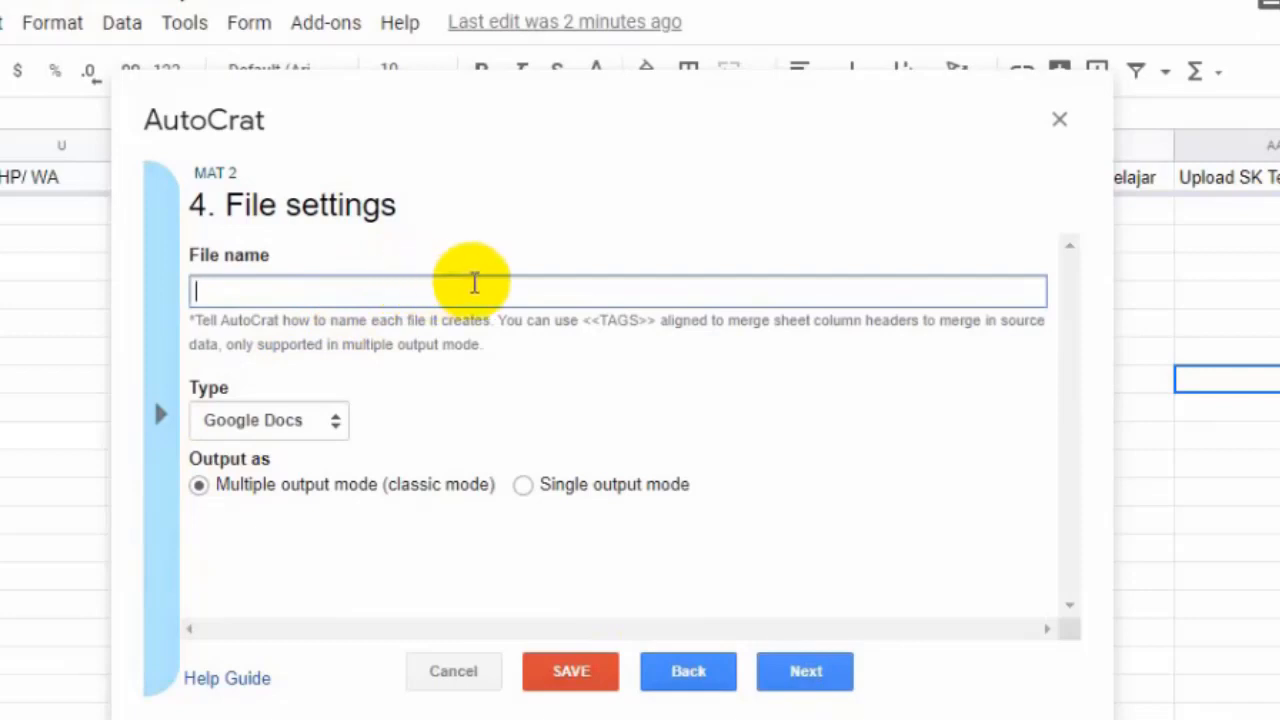
{"action": "left_click", "coordinate": [450, 92]}
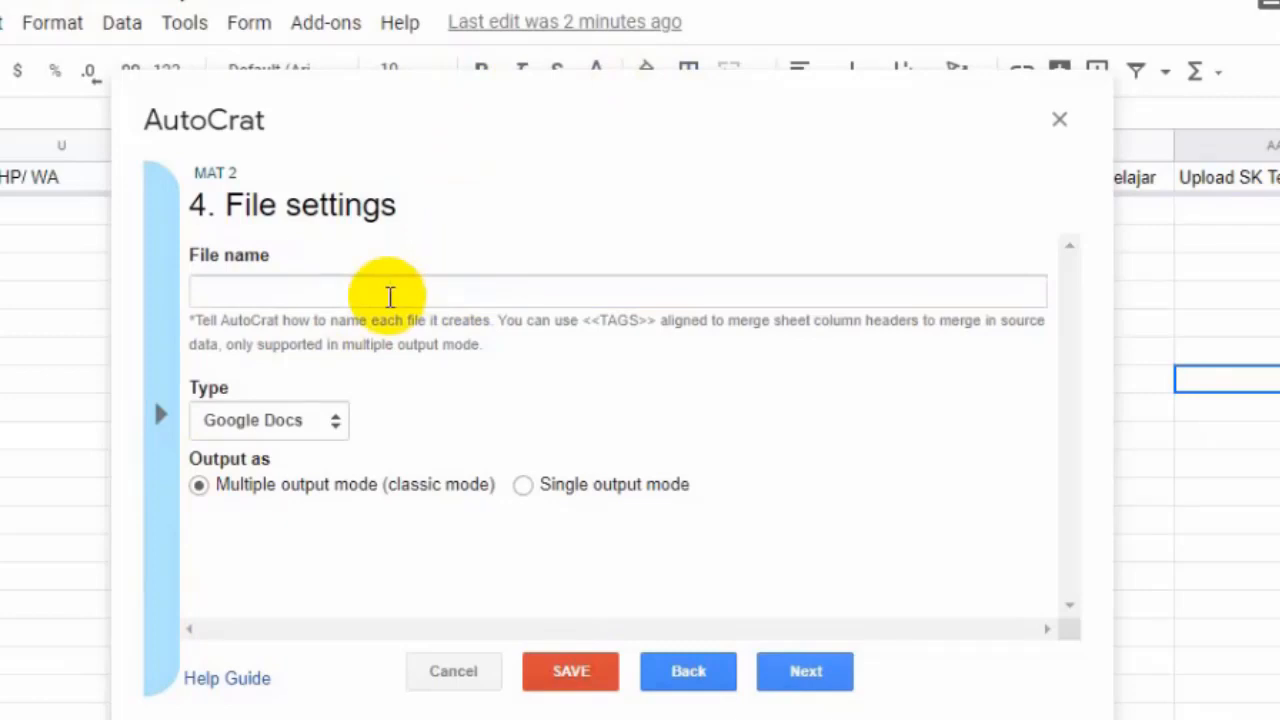
{"action": "left_click", "coordinate": [391, 294]}
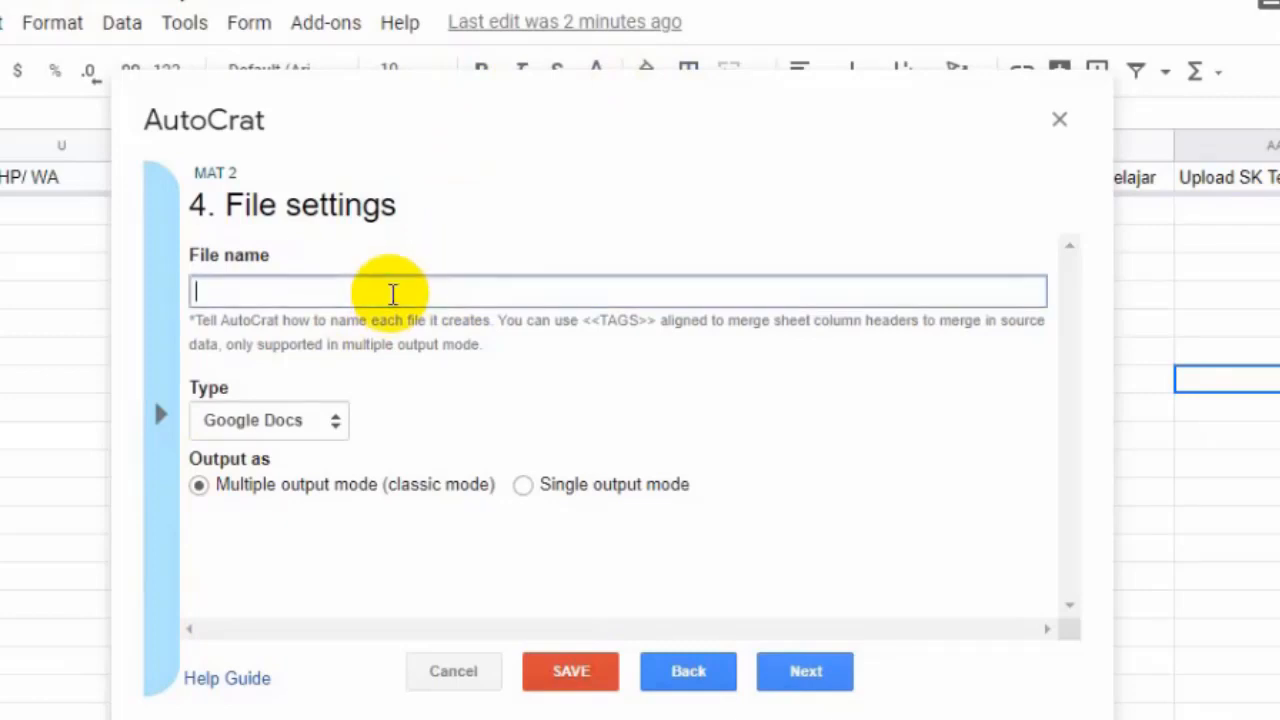
{"action": "type", "text": "<<"}
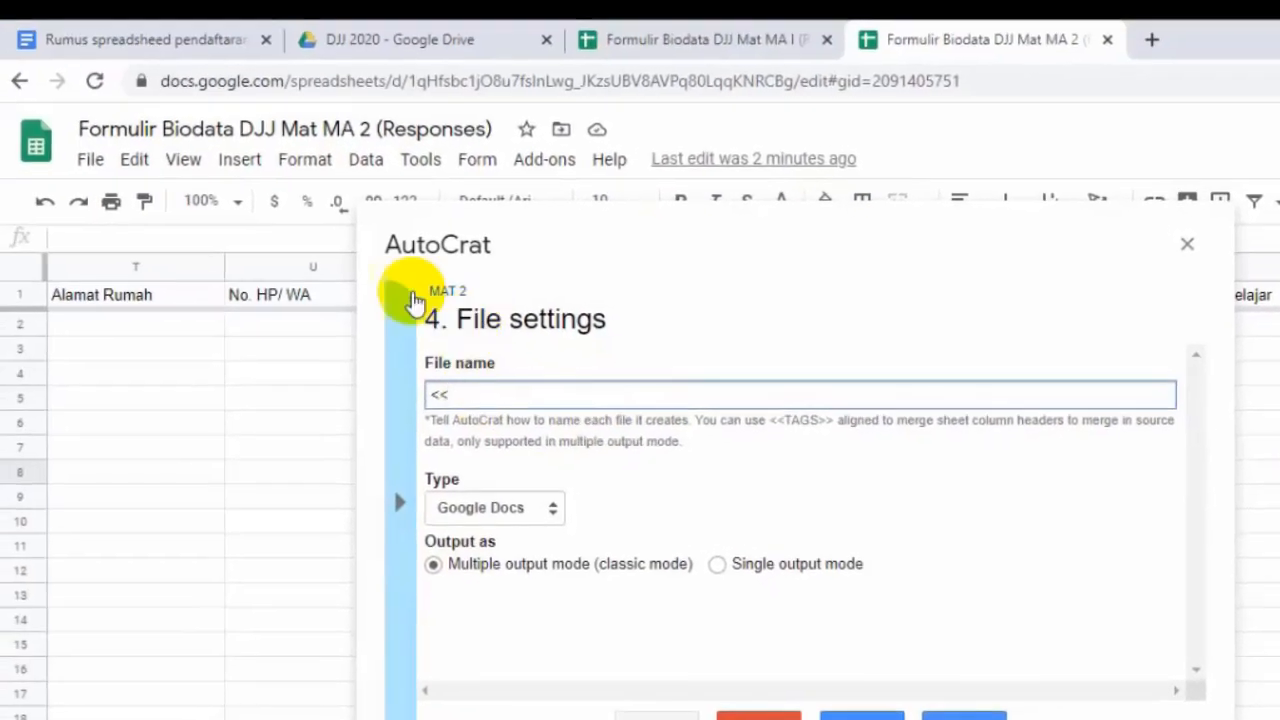
Check the exact header of the full-name column in the Formulir Biodata DJJ Mat MA I responses sheet, then return to the MA 2 sheet
{"action": "left_click", "coordinate": [729, 38]}
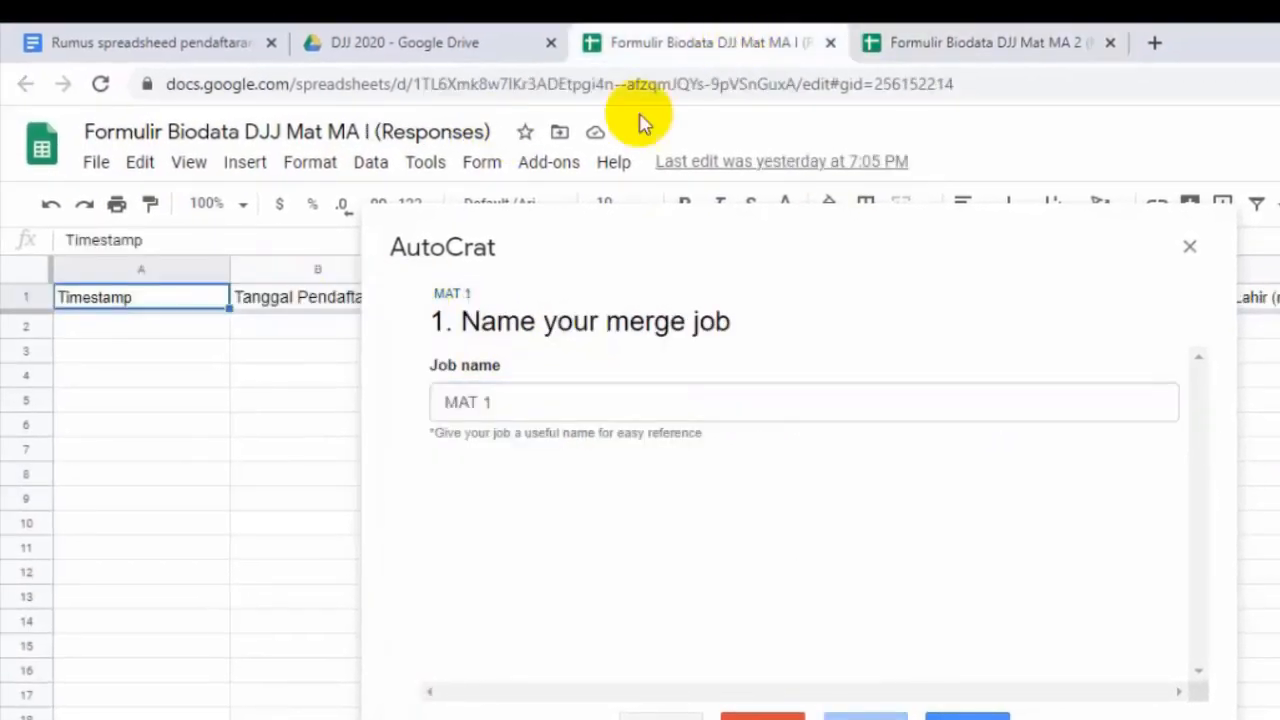
{"action": "left_click", "coordinate": [272, 313]}
{"action": "key", "text": "Right"}
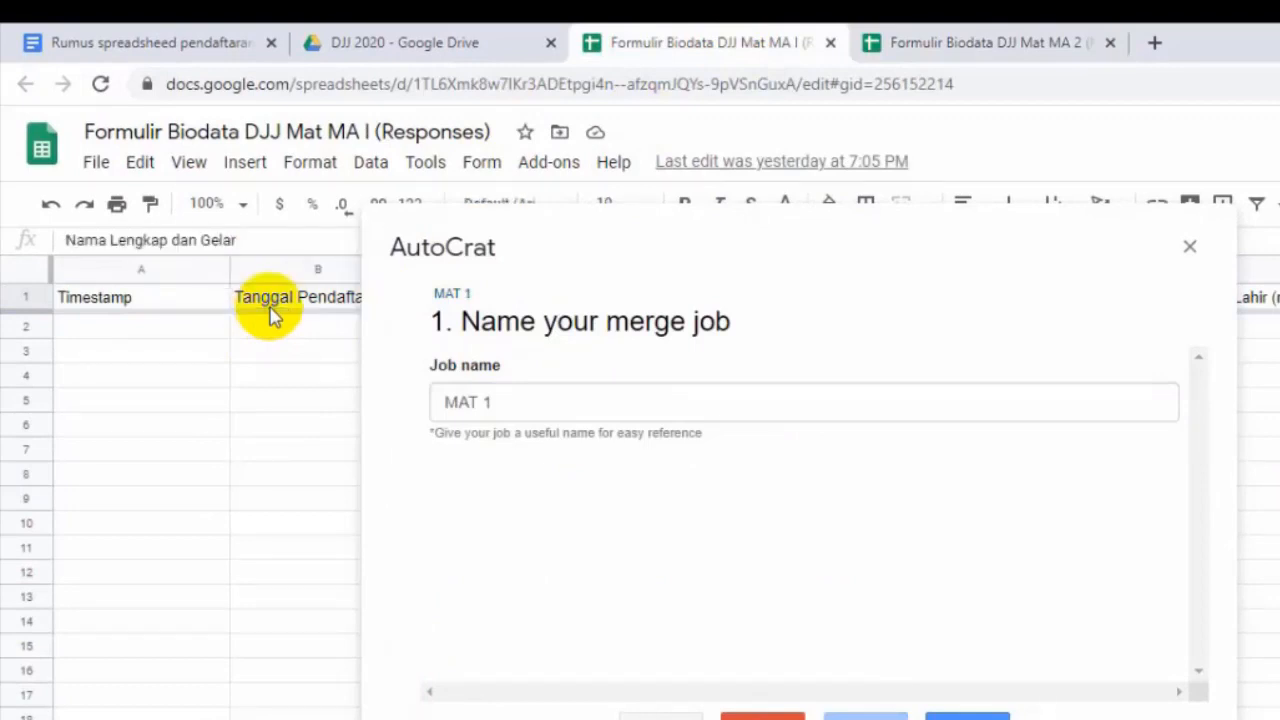
{"action": "key", "text": "Right"}
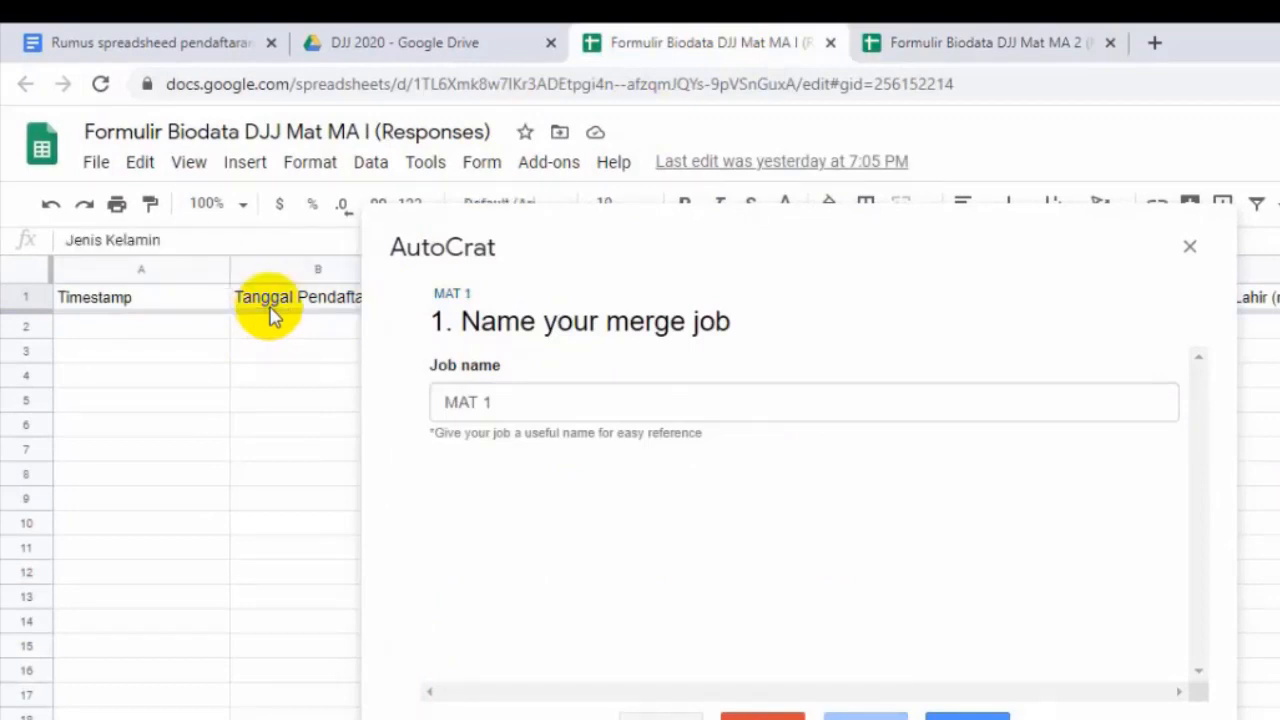
{"action": "left_click", "coordinate": [155, 307]}
{"action": "left_click_drag", "start_coordinate": [584, 224], "coordinate": [837, 240]}
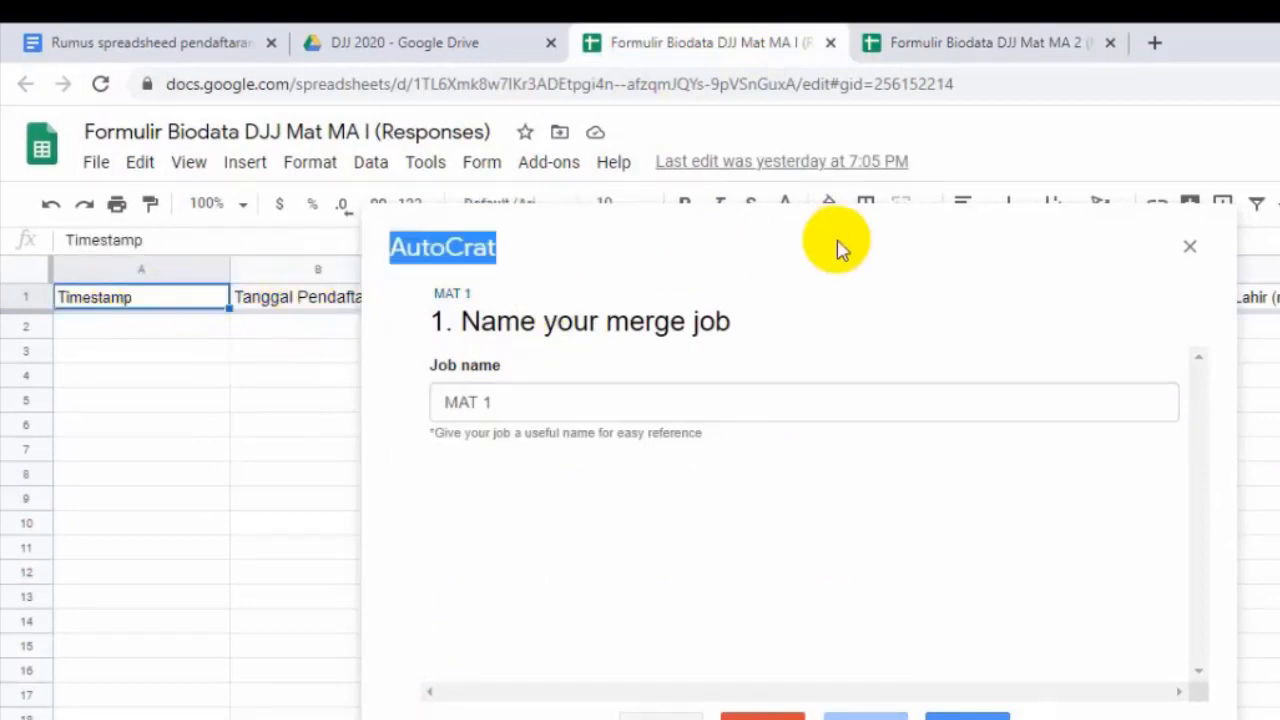
{"action": "left_click_drag", "start_coordinate": [606, 267], "coordinate": [871, 366]}
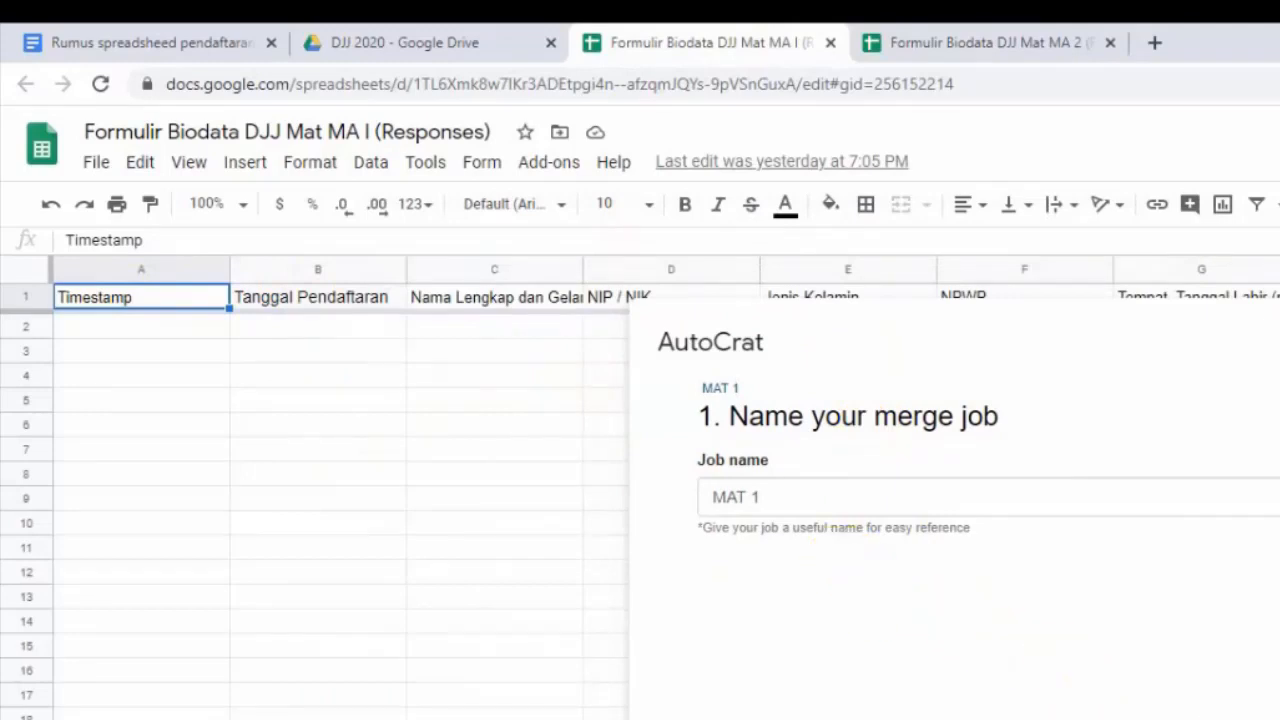
{"action": "left_click", "coordinate": [440, 297]}
{"action": "left_click", "coordinate": [940, 40]}
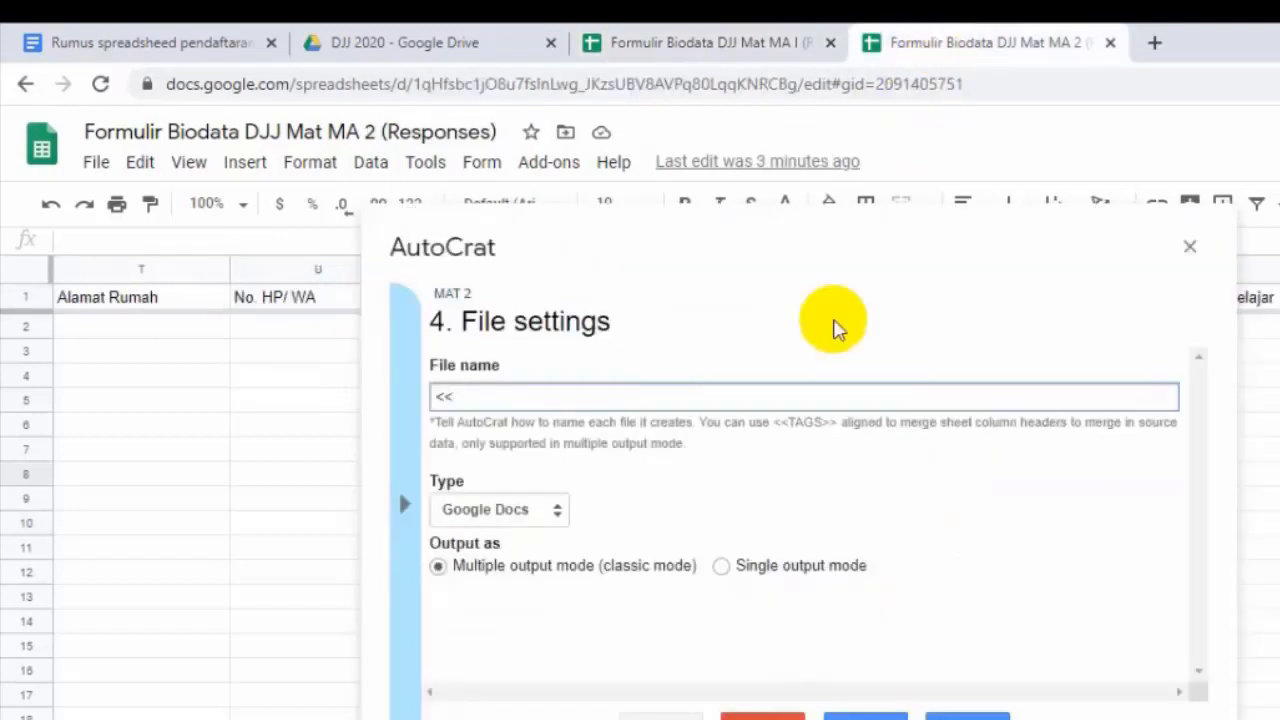
Complete the file name as <<Nama Lengkap dan Gelar>>, set the output type to PDF and continue to the destination folders
{"action": "left_click", "coordinate": [627, 398]}
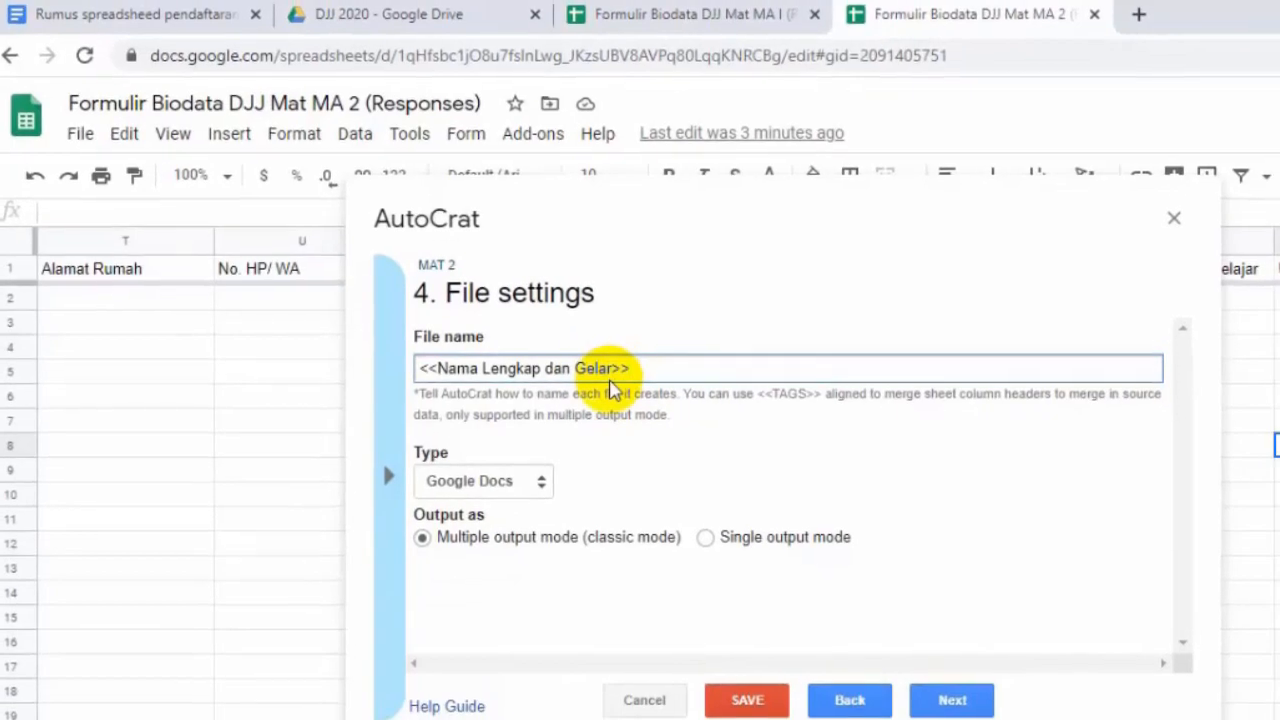
{"action": "left_click", "coordinate": [530, 180]}
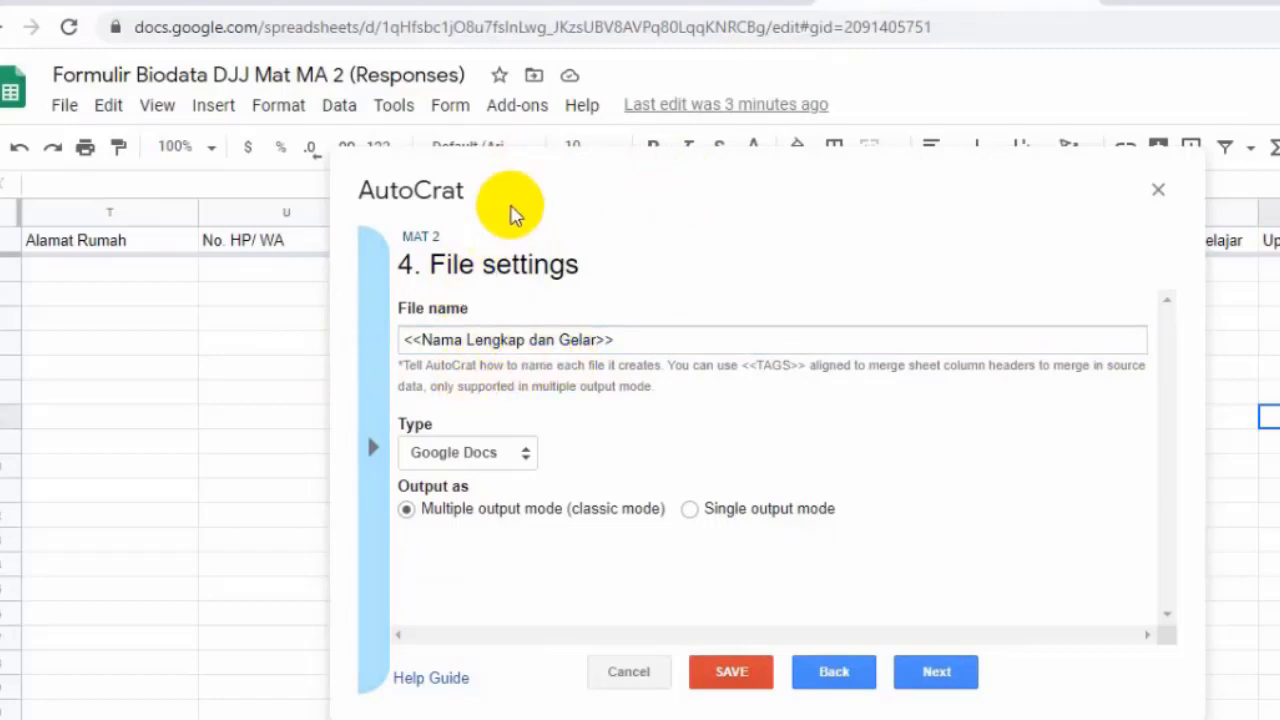
{"action": "left_click", "coordinate": [468, 452]}
{"action": "left_click", "coordinate": [476, 523]}
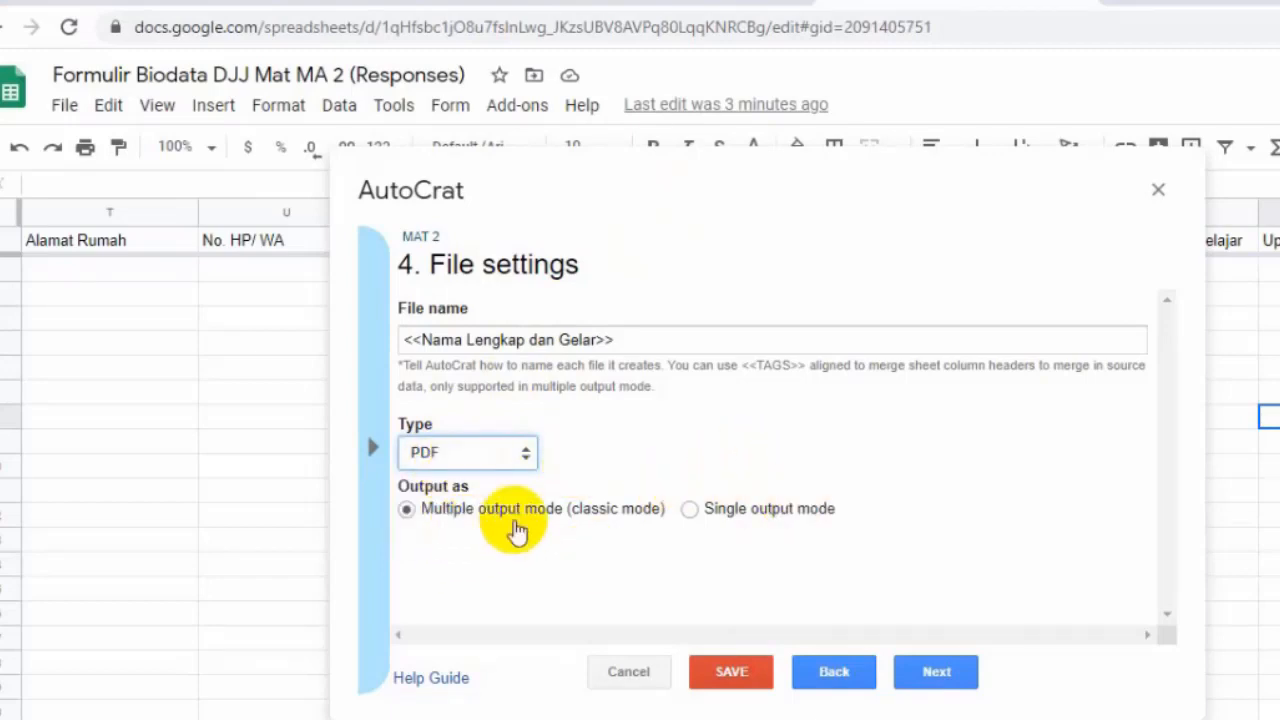
{"action": "left_click", "coordinate": [937, 682]}
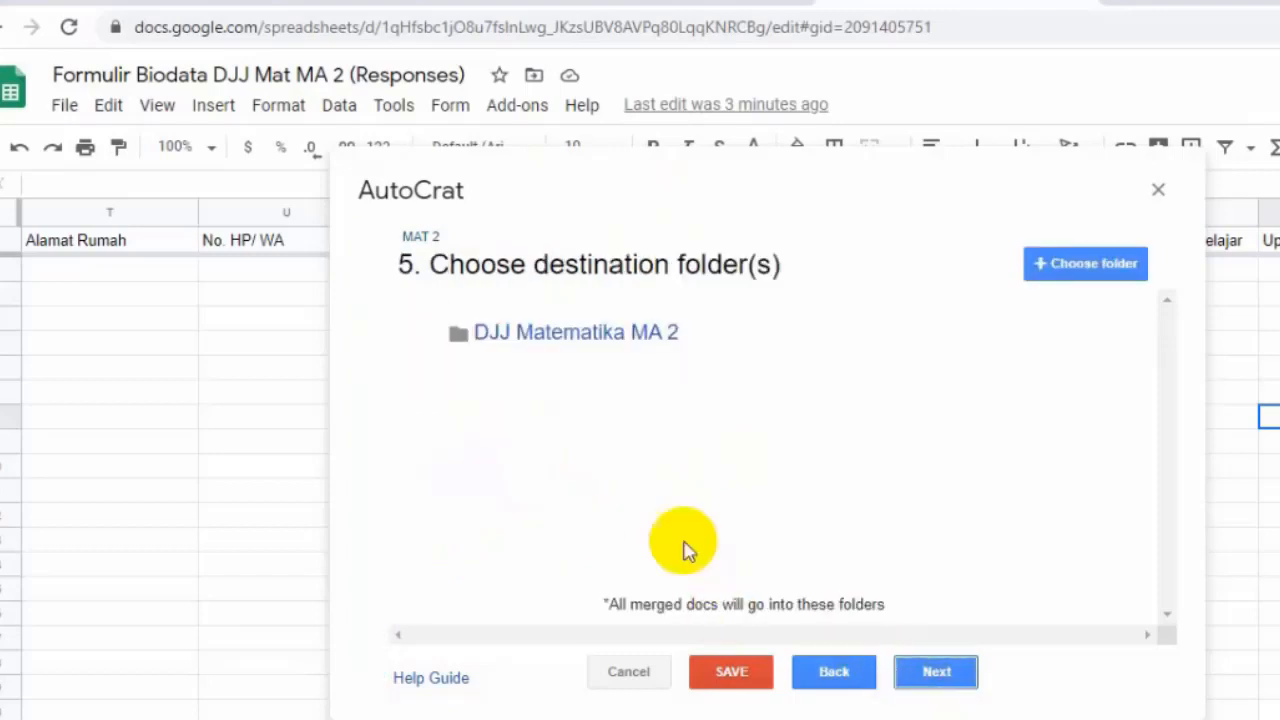
Replace the destination folder DJJ Matematika MA 2 with Konfirmasi DJJ Mat MA 2
{"action": "mouse_move", "coordinate": [626, 352]}
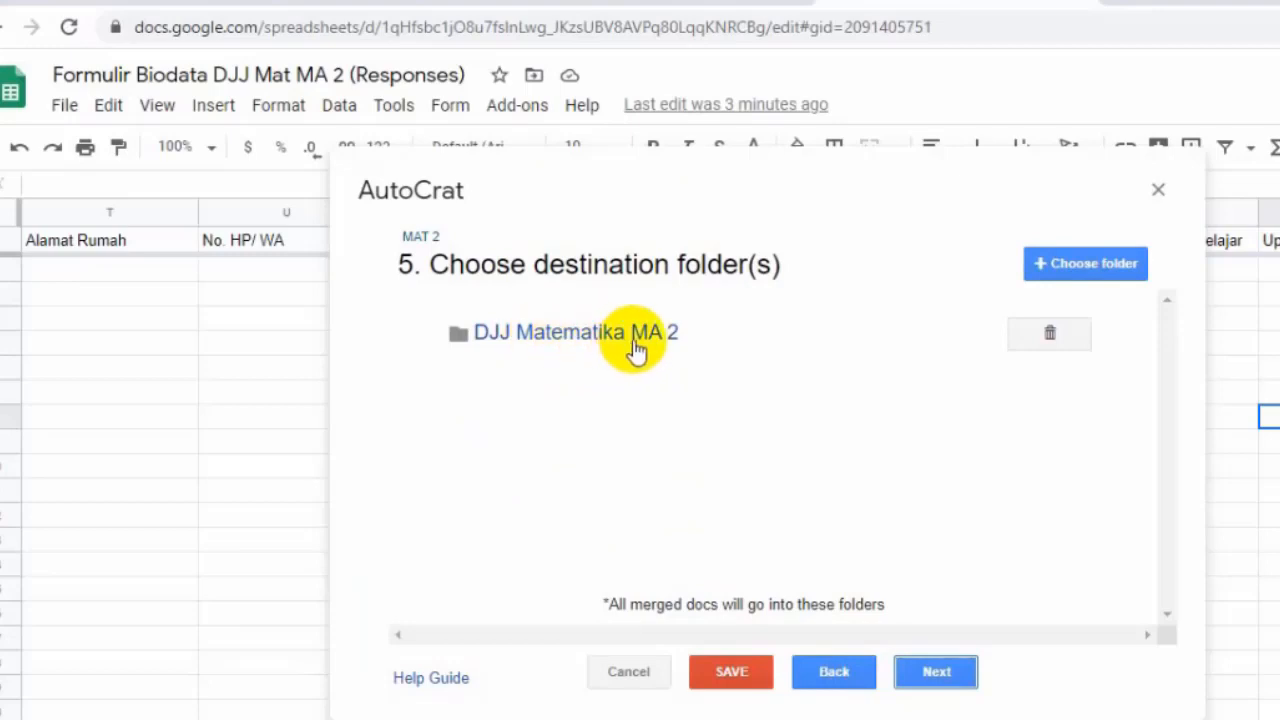
{"action": "left_click", "coordinate": [1064, 343]}
{"action": "left_click", "coordinate": [1066, 429]}
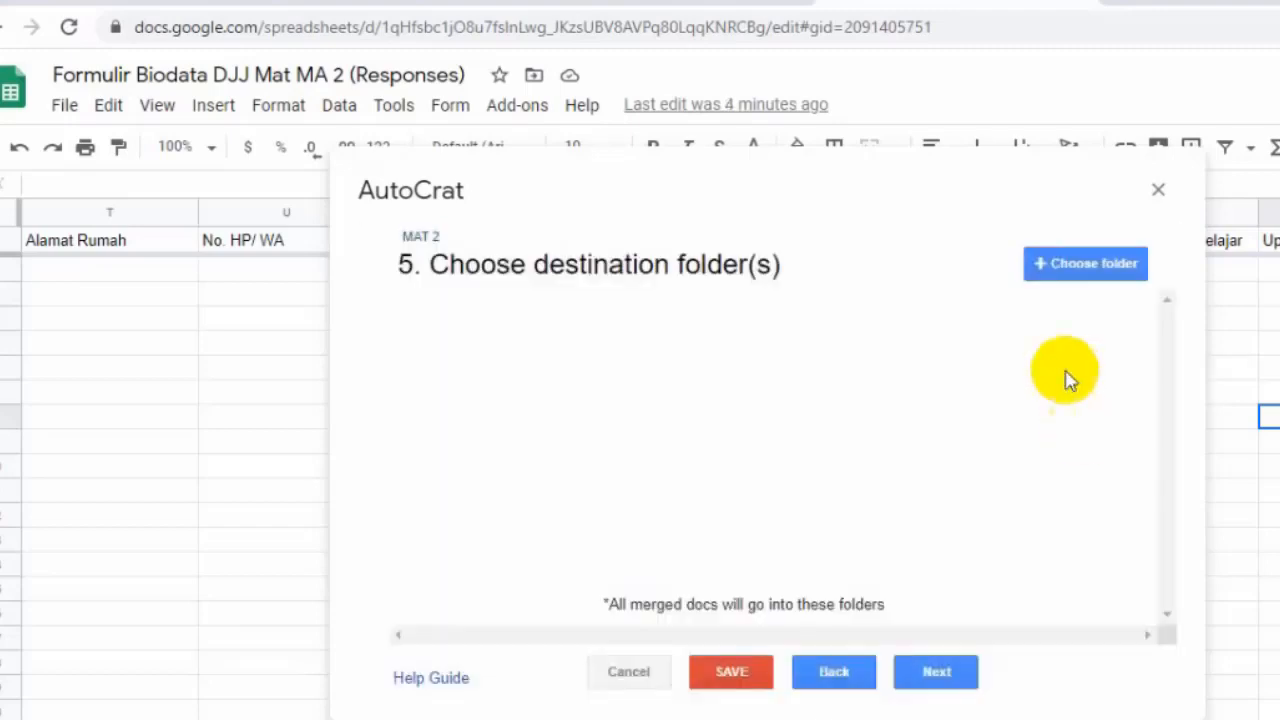
{"action": "left_click", "coordinate": [1092, 268]}
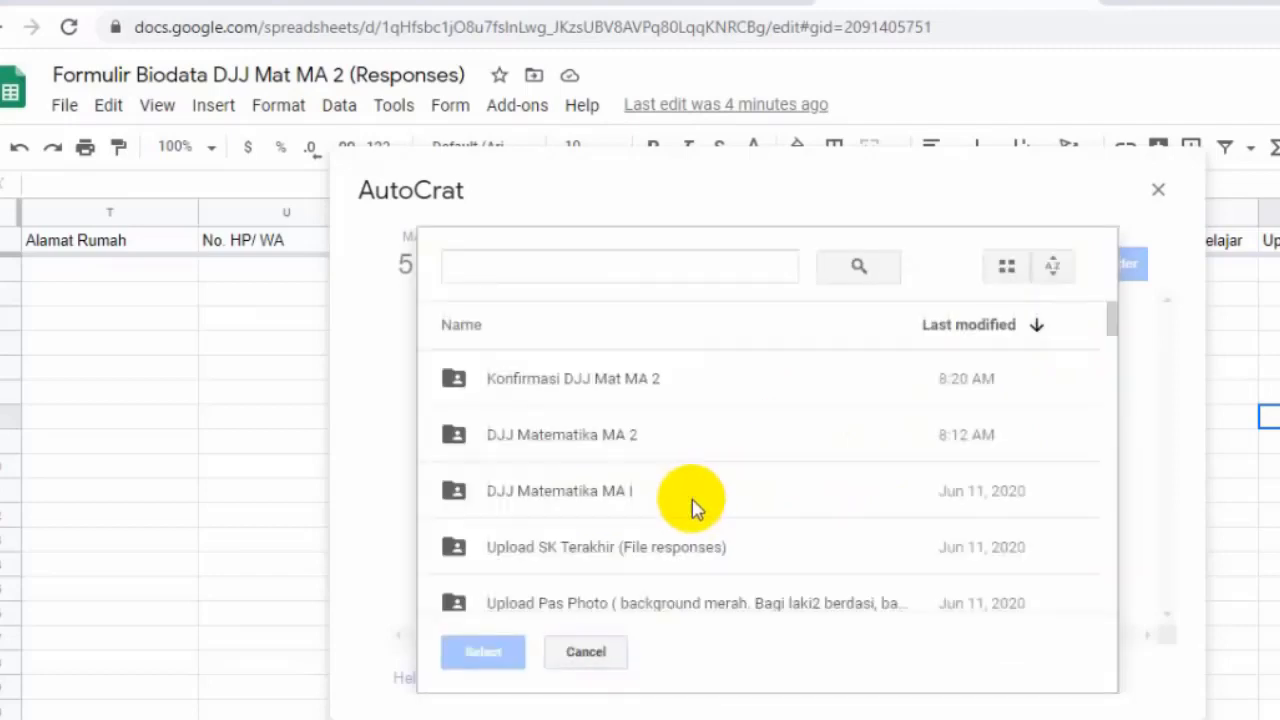
{"action": "left_click", "coordinate": [641, 390]}
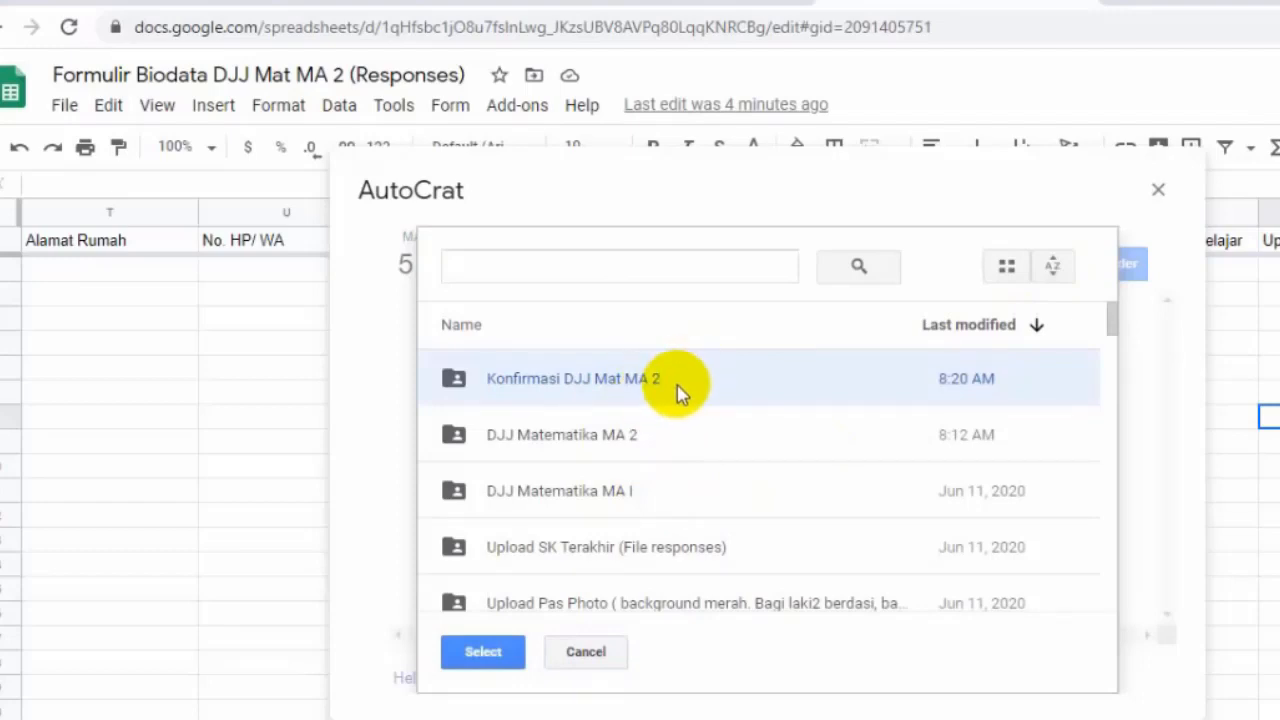
{"action": "left_click", "coordinate": [512, 655]}
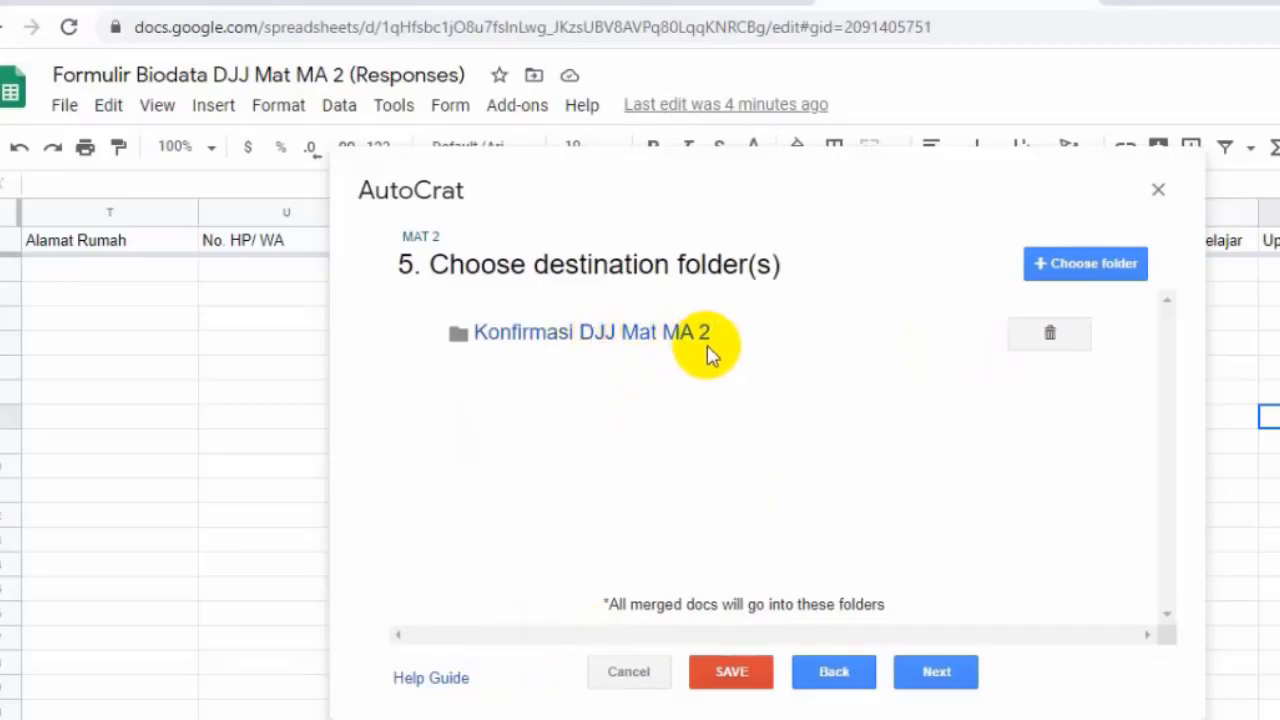
Continue to the sharing and email settings without adding a dynamic folder reference, and turn on document sharing
{"action": "left_click", "coordinate": [955, 679]}
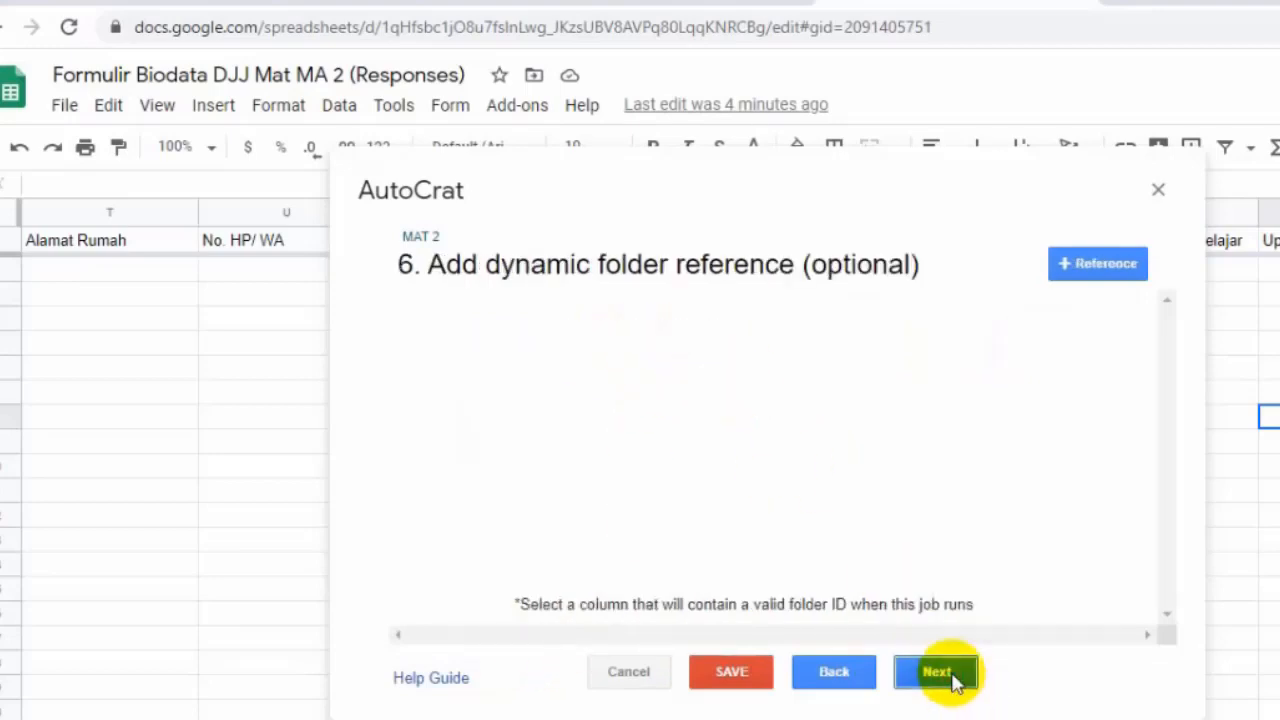
{"action": "left_click", "coordinate": [936, 672]}
{"action": "left_click", "coordinate": [936, 672]}
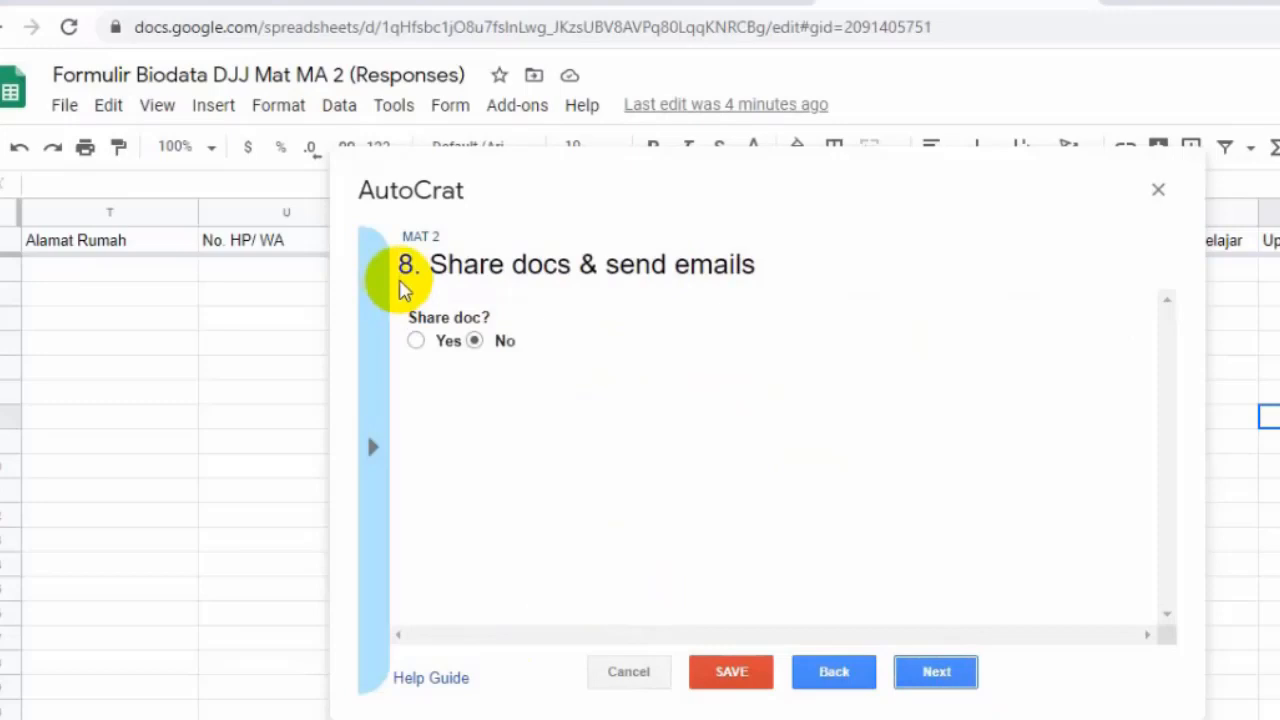
{"action": "left_click", "coordinate": [416, 342]}
{"action": "scroll", "coordinate": [640, 395], "scroll_direction": "down", "scroll_amount": 1}
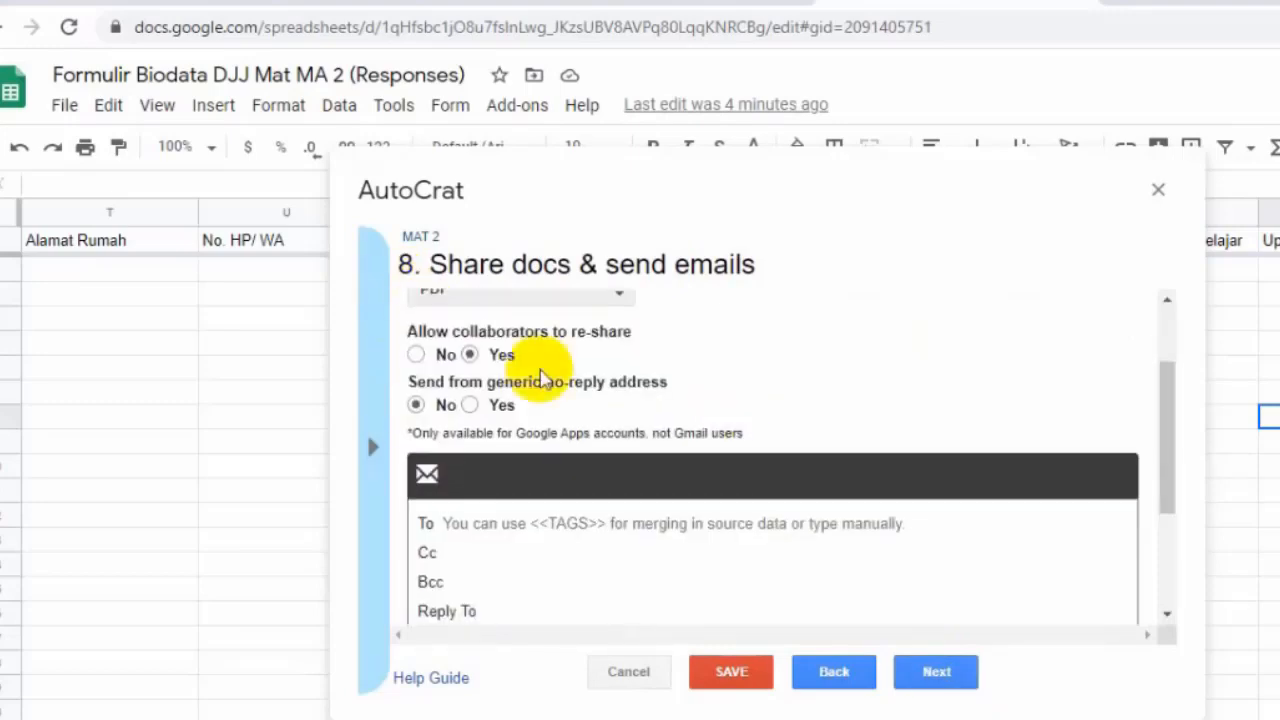
Address the MAT 2 email to <<Email>> and give it the subject Konfirmasi Biodata DJJ, keeping the document shared as PDF
{"action": "scroll", "coordinate": [540, 378], "scroll_direction": "up", "scroll_amount": 1}
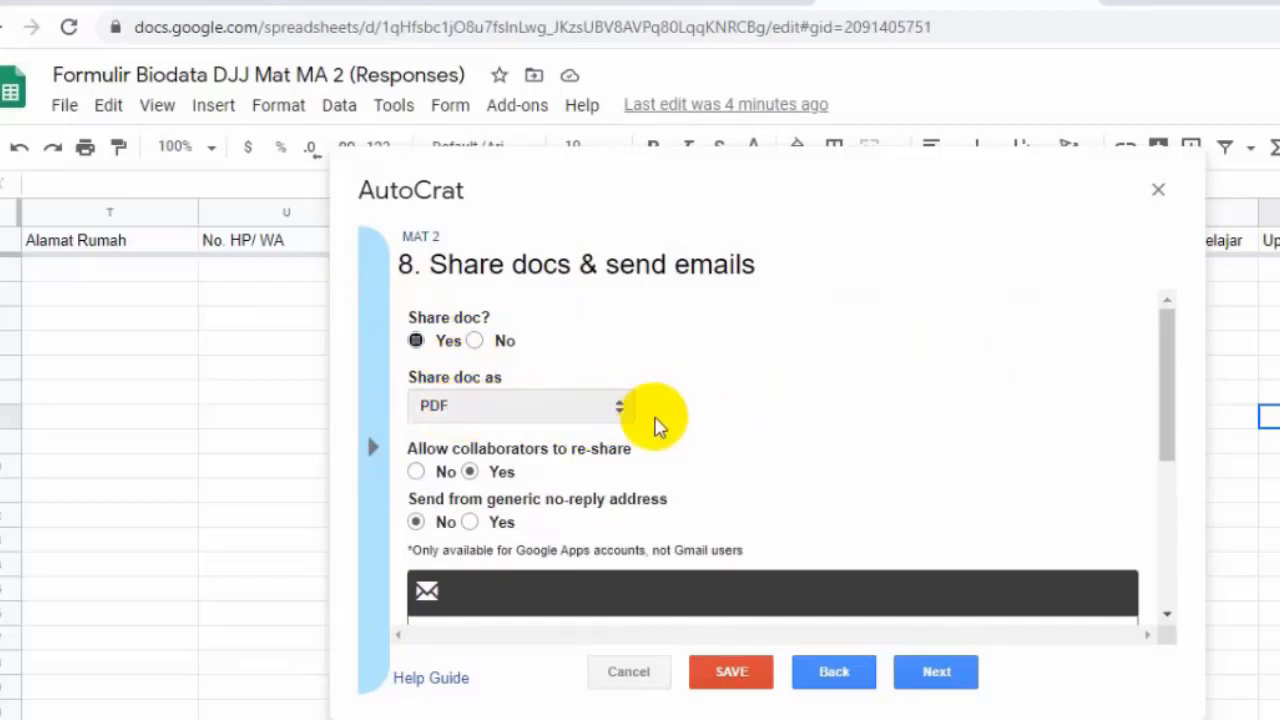
{"action": "scroll", "coordinate": [685, 428], "scroll_direction": "down", "scroll_amount": 2}
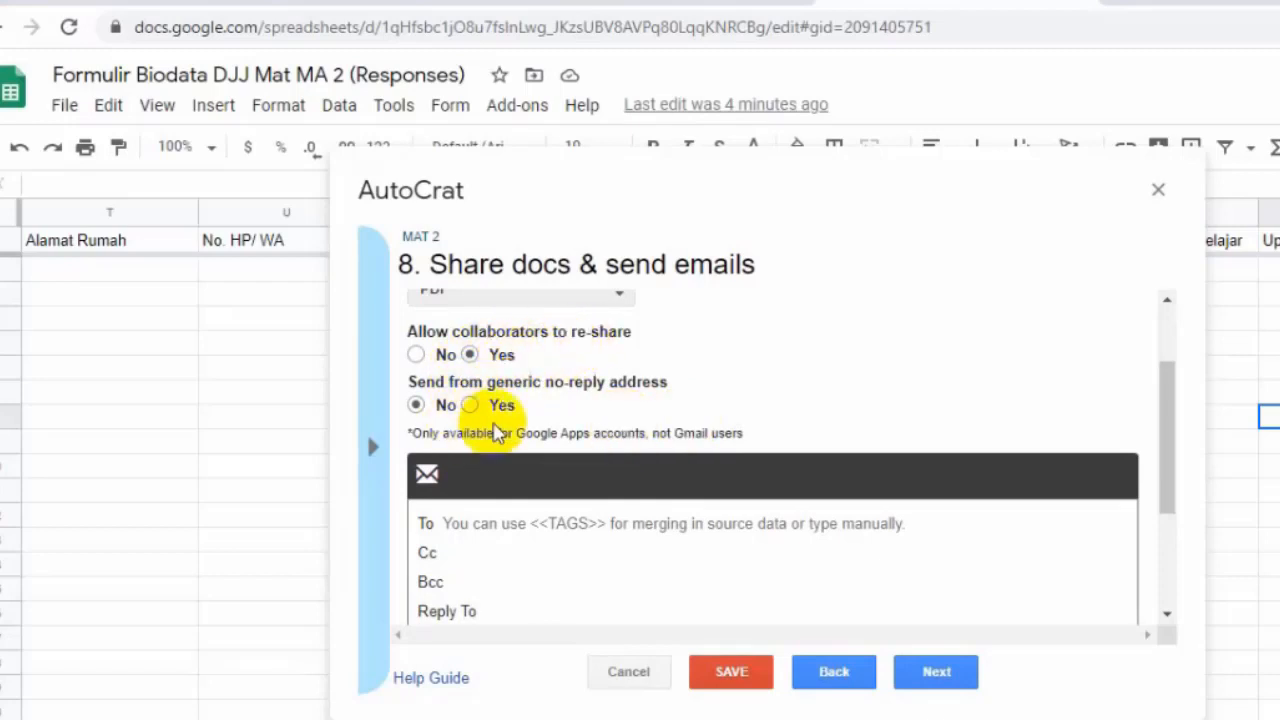
{"action": "scroll", "coordinate": [489, 425], "scroll_direction": "down", "scroll_amount": 2}
{"action": "left_click", "coordinate": [520, 406]}
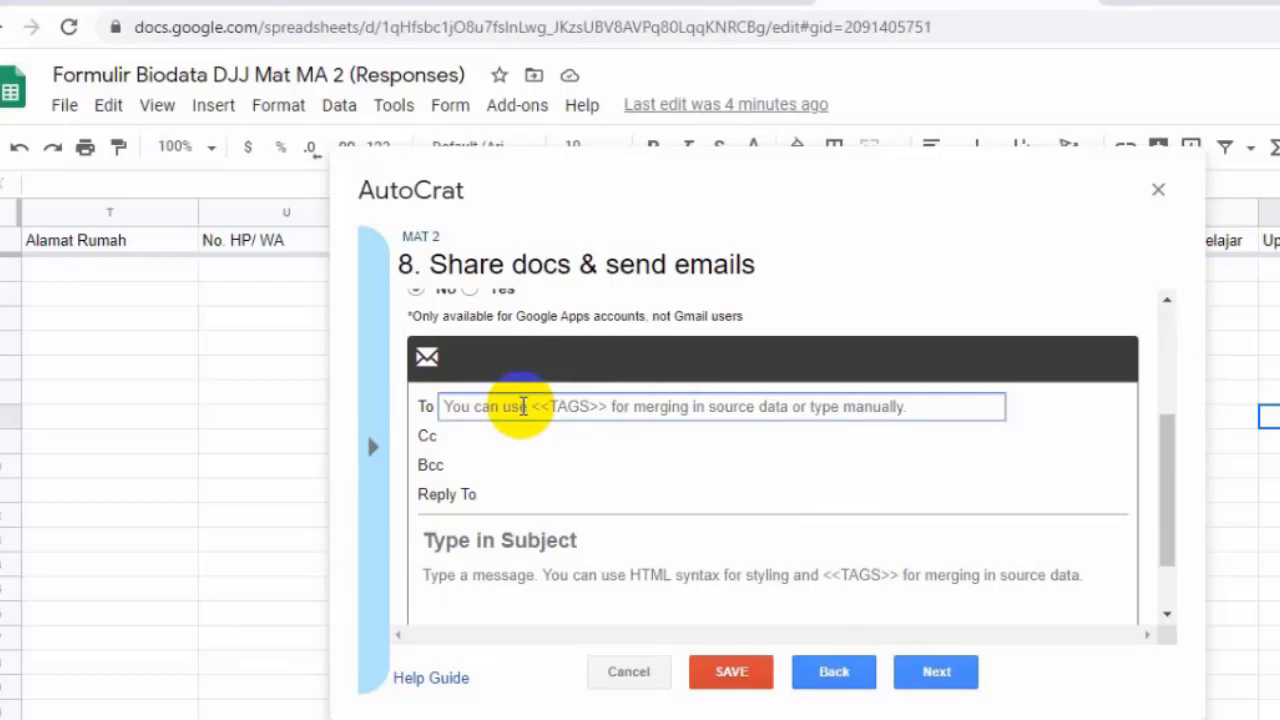
{"action": "type", "text": "<<Email>>"}
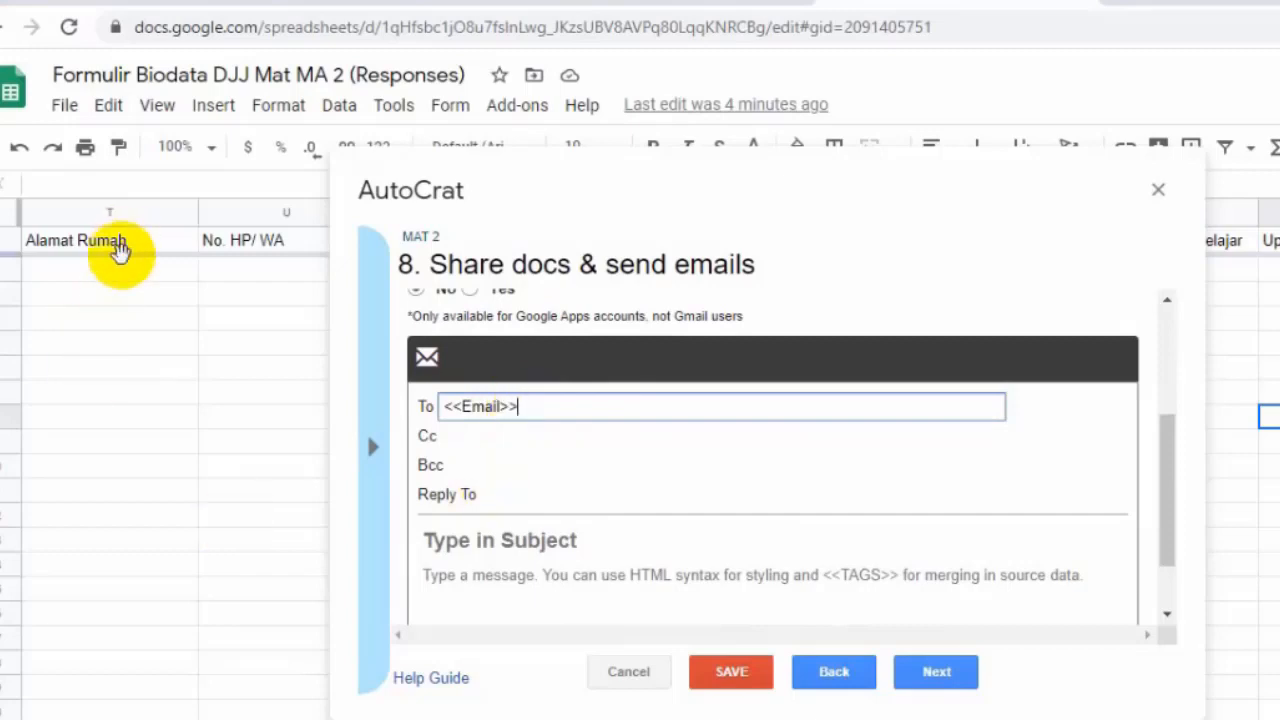
{"action": "scroll", "coordinate": [600, 520], "scroll_direction": "down", "scroll_amount": 1}
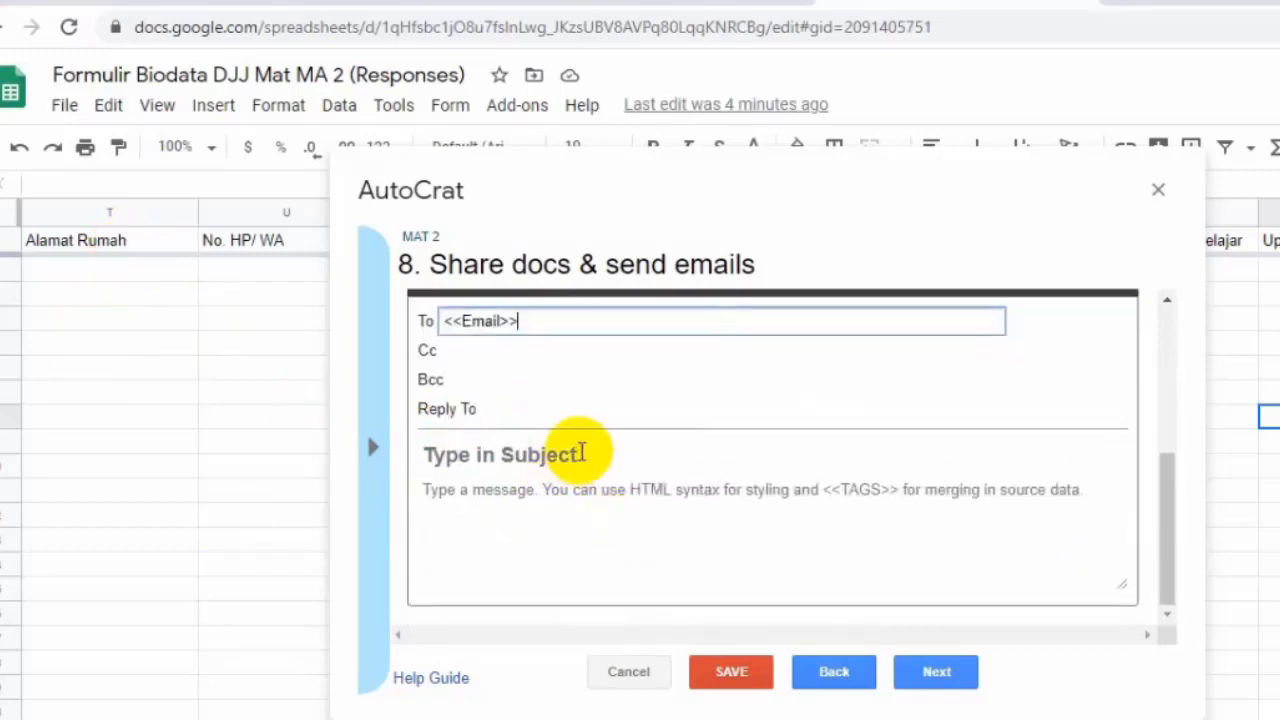
{"action": "left_click", "coordinate": [583, 454]}
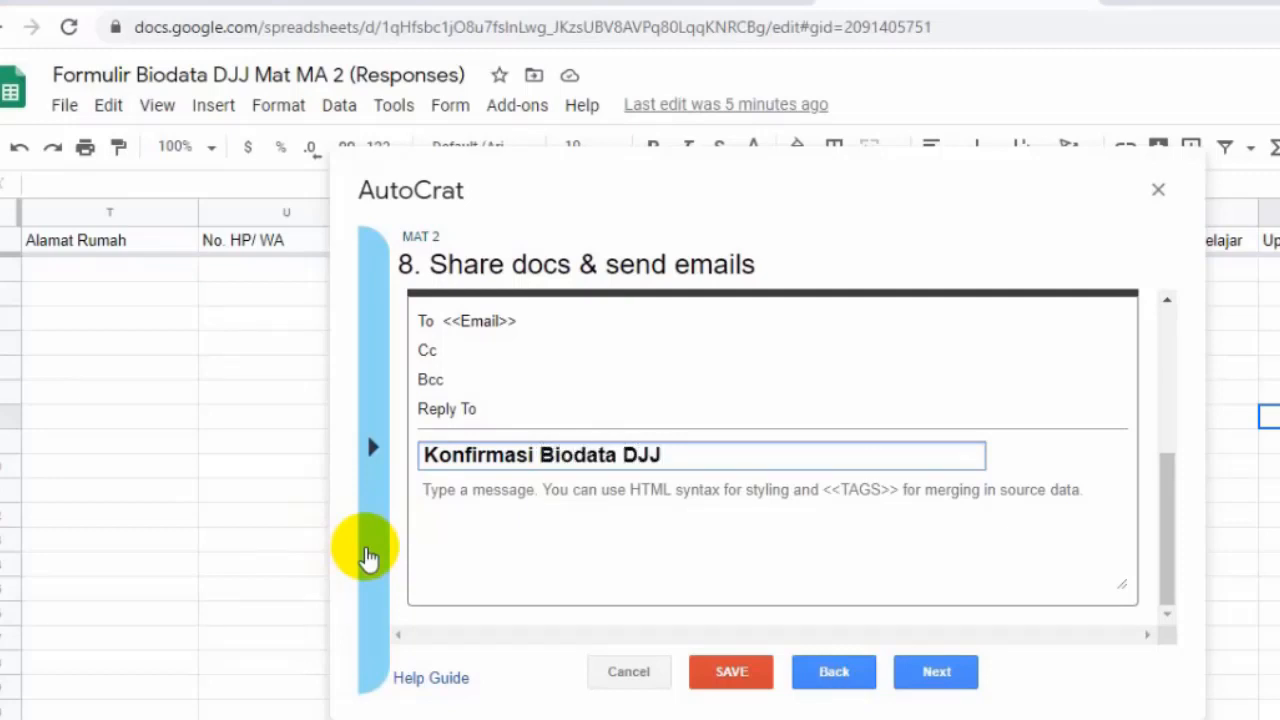
Switch to the Formulir Biodata DJJ Mat MA I responses sheet and advance its MAT 1 job to the email message under sharing settings
{"action": "left_click", "coordinate": [495, 502]}
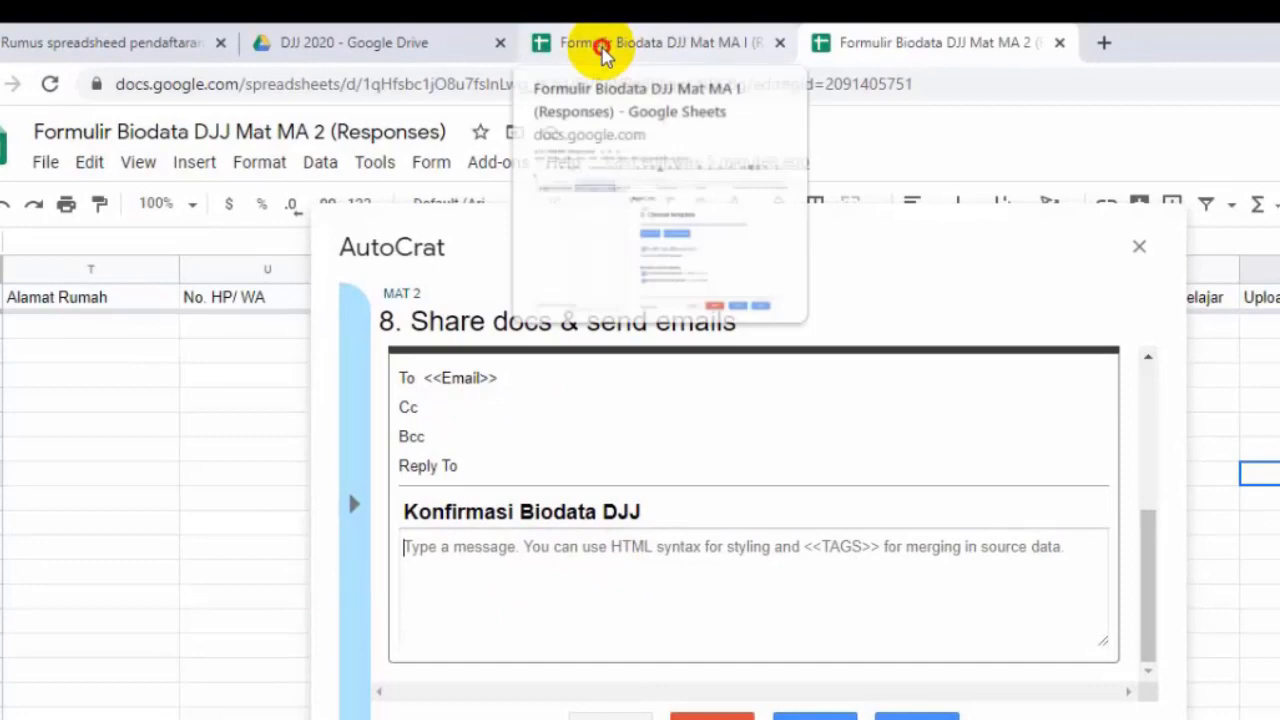
{"action": "left_click", "coordinate": [603, 55]}
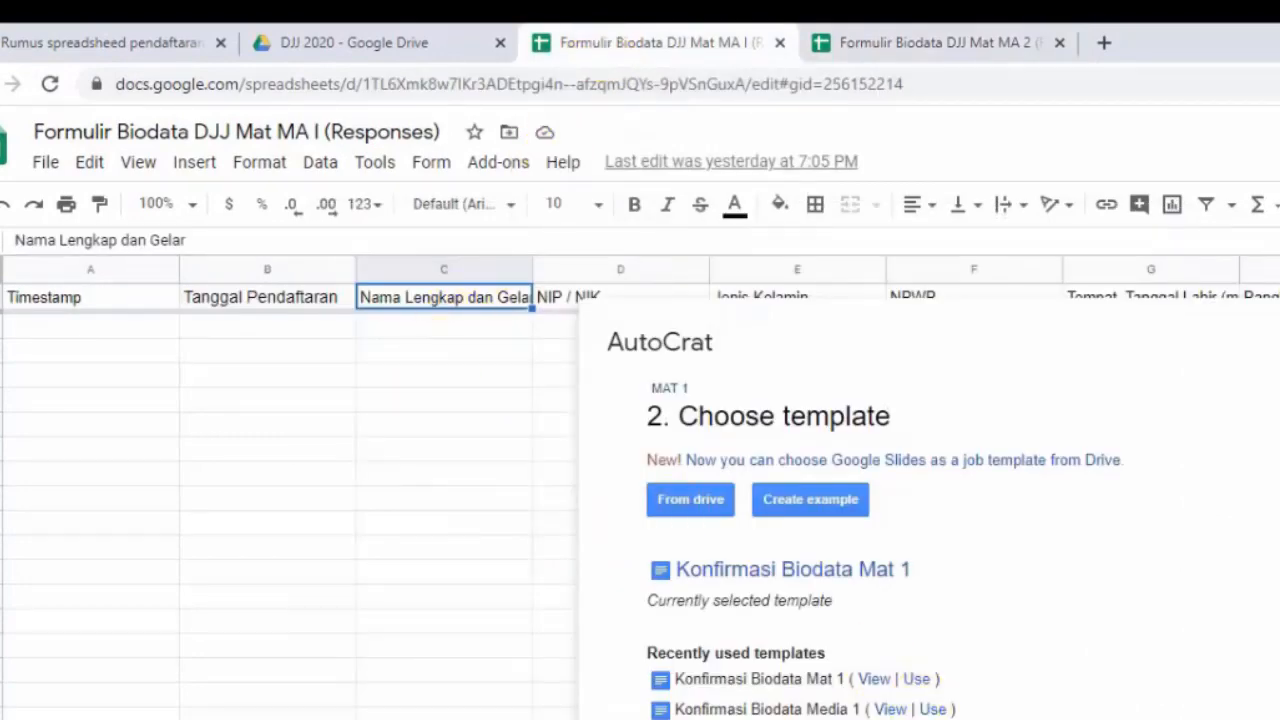
{"action": "left_click", "coordinate": [889, 560]}
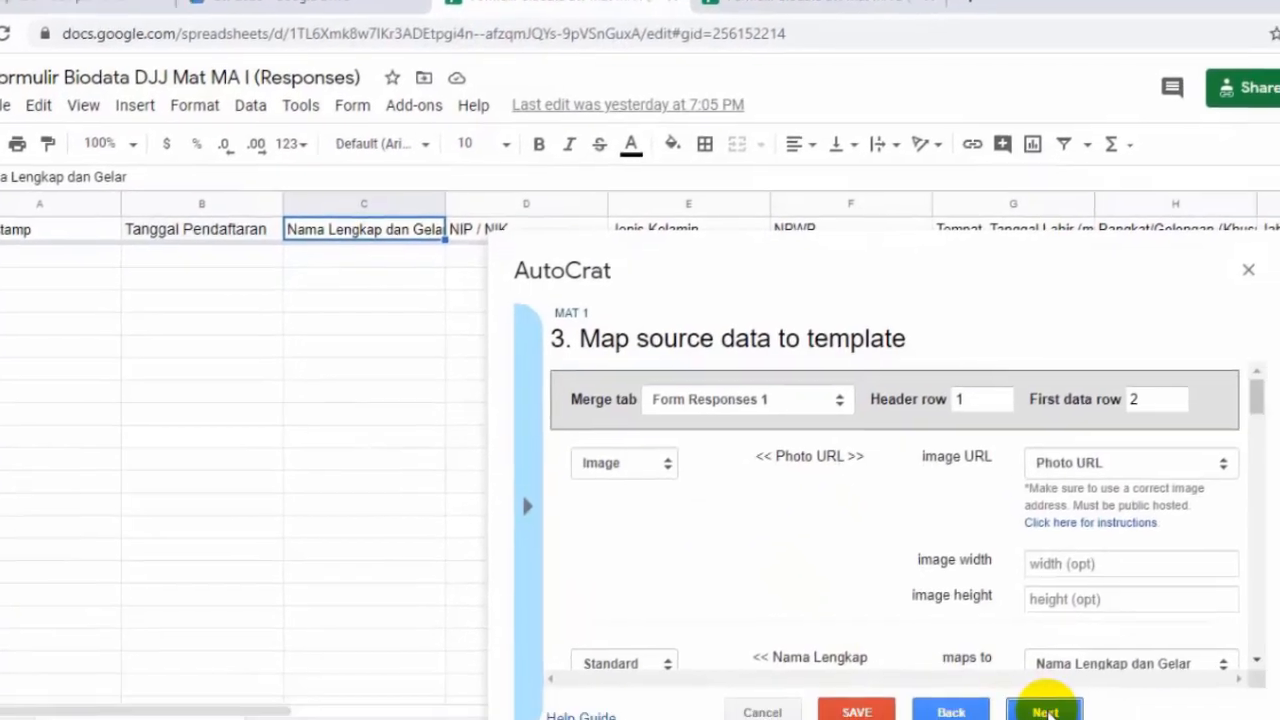
{"action": "left_click", "coordinate": [1020, 687]}
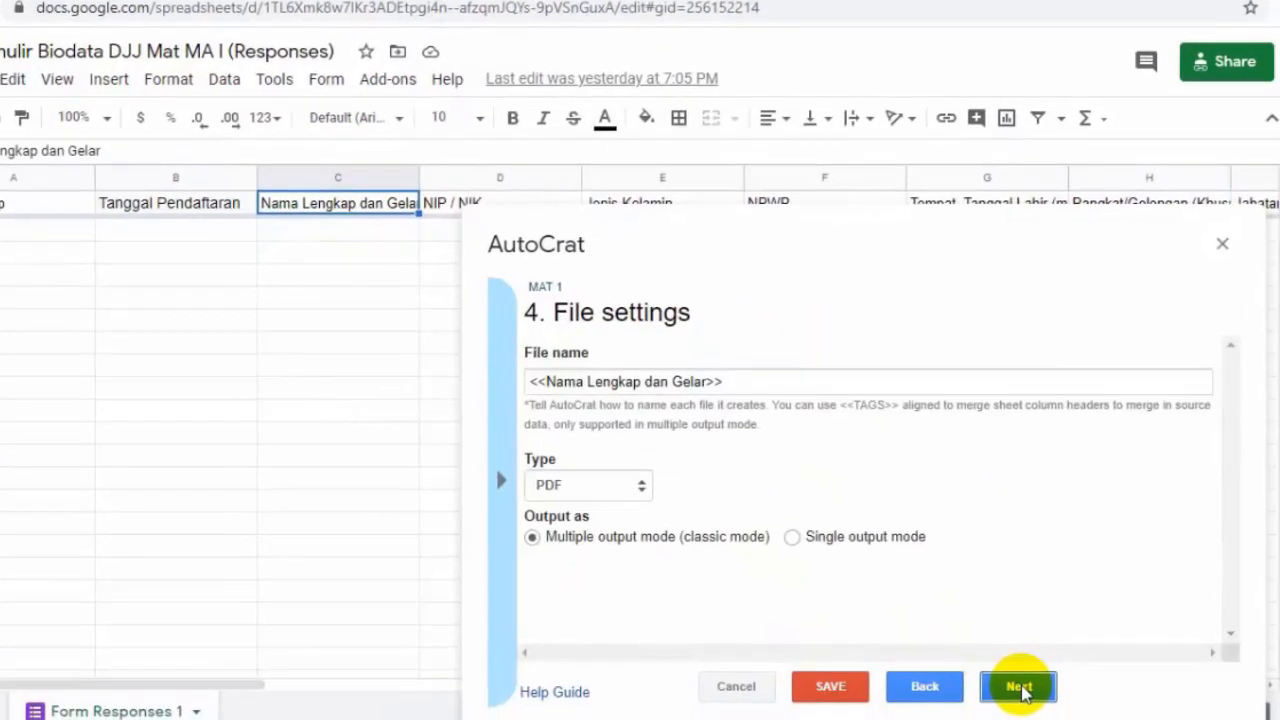
{"action": "left_click", "coordinate": [1020, 687]}
{"action": "left_click", "coordinate": [1020, 687]}
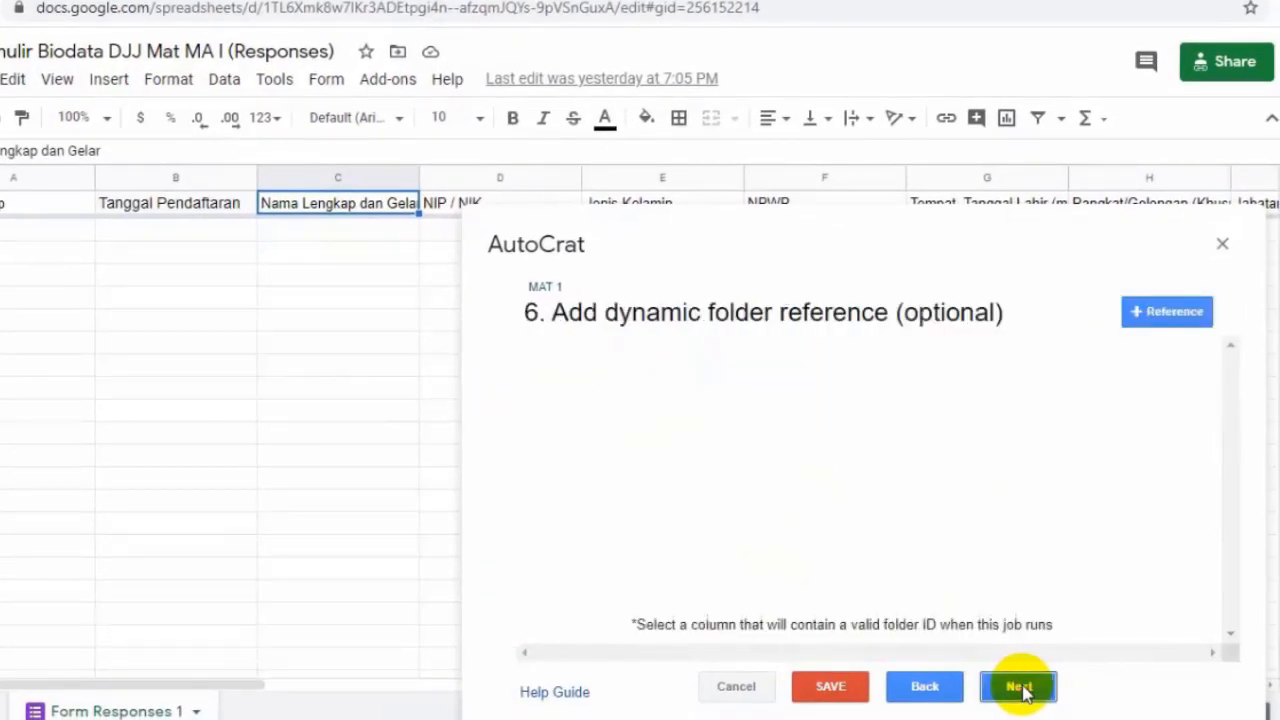
{"action": "left_click", "coordinate": [1020, 687]}
{"action": "left_click", "coordinate": [1020, 687]}
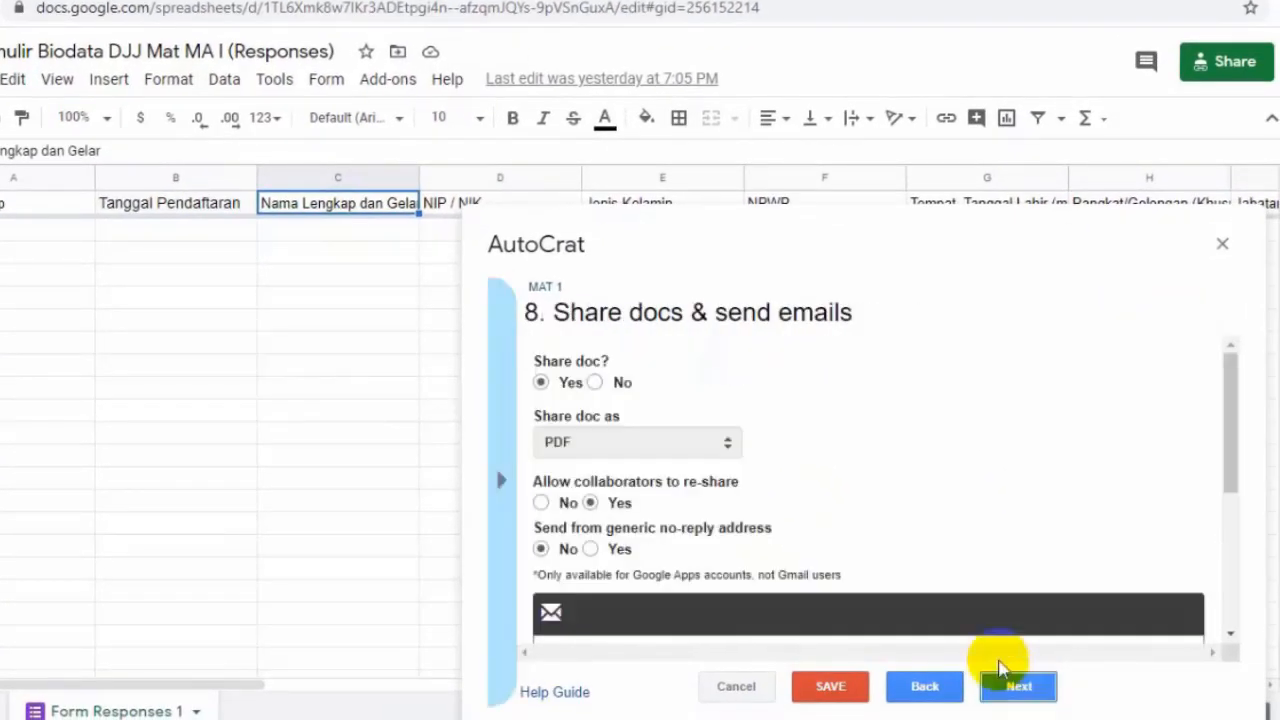
{"action": "scroll", "coordinate": [907, 487], "scroll_direction": "down", "scroll_amount": 1}
{"action": "scroll", "coordinate": [907, 487], "scroll_direction": "down", "scroll_amount": 3}
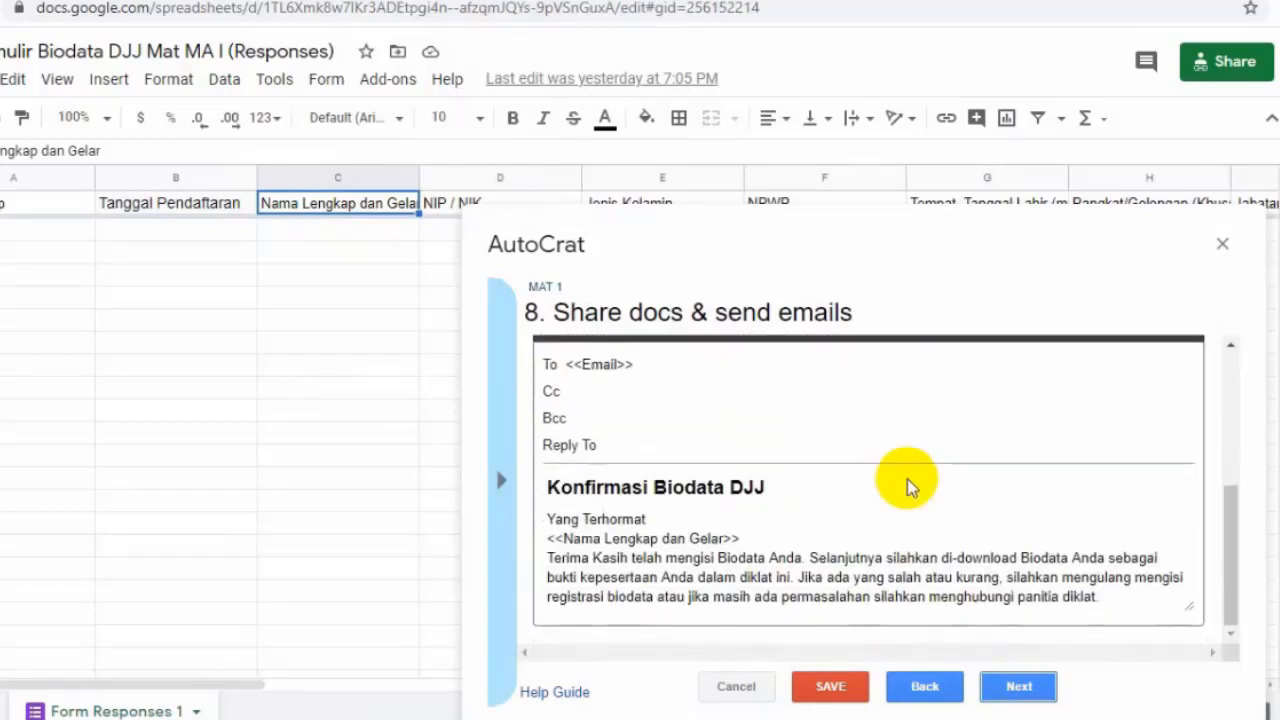
Copy the whole MAT 1 email message and paste it as the message of the MAT 2 job in the MA 2 sheet
{"action": "left_click", "coordinate": [551, 521]}
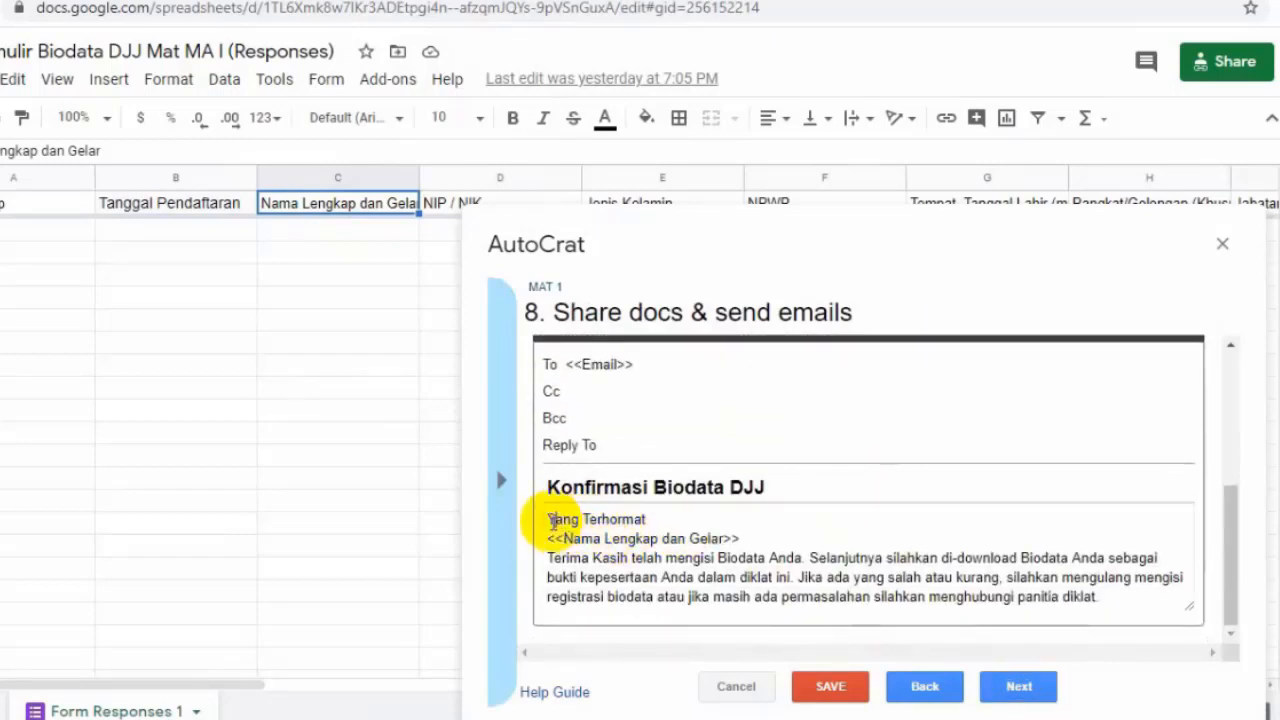
{"action": "left_click_drag", "start_coordinate": [551, 520], "coordinate": [775, 577]}
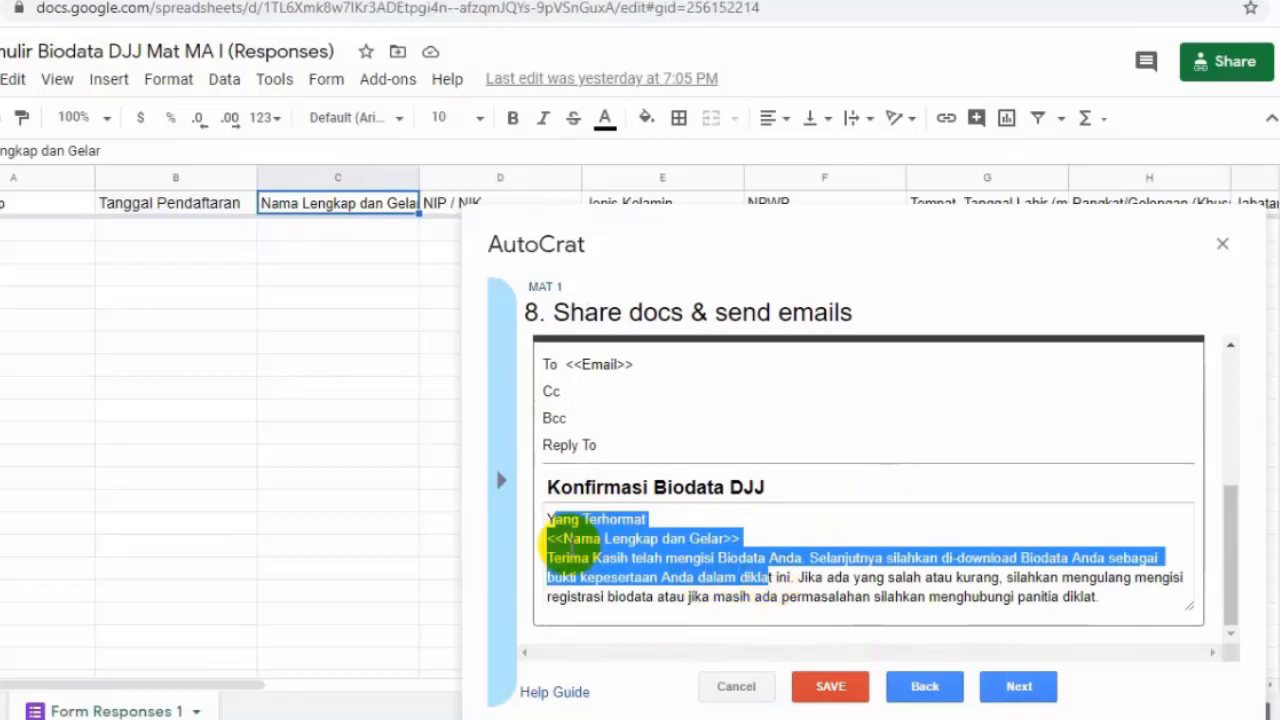
{"action": "left_click", "coordinate": [551, 520]}
{"action": "left_click_drag", "start_coordinate": [551, 520], "coordinate": [1106, 597]}
{"action": "key", "text": "ctrl+c"}
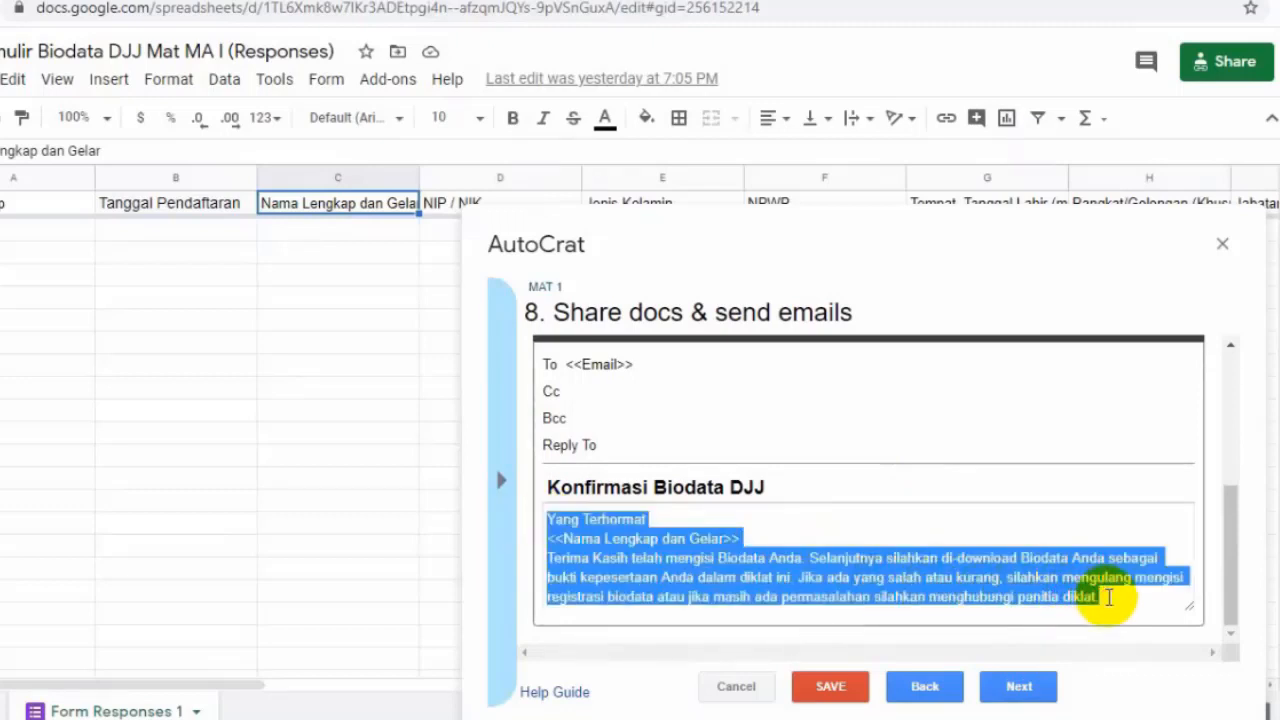
{"action": "left_click", "coordinate": [771, 17]}
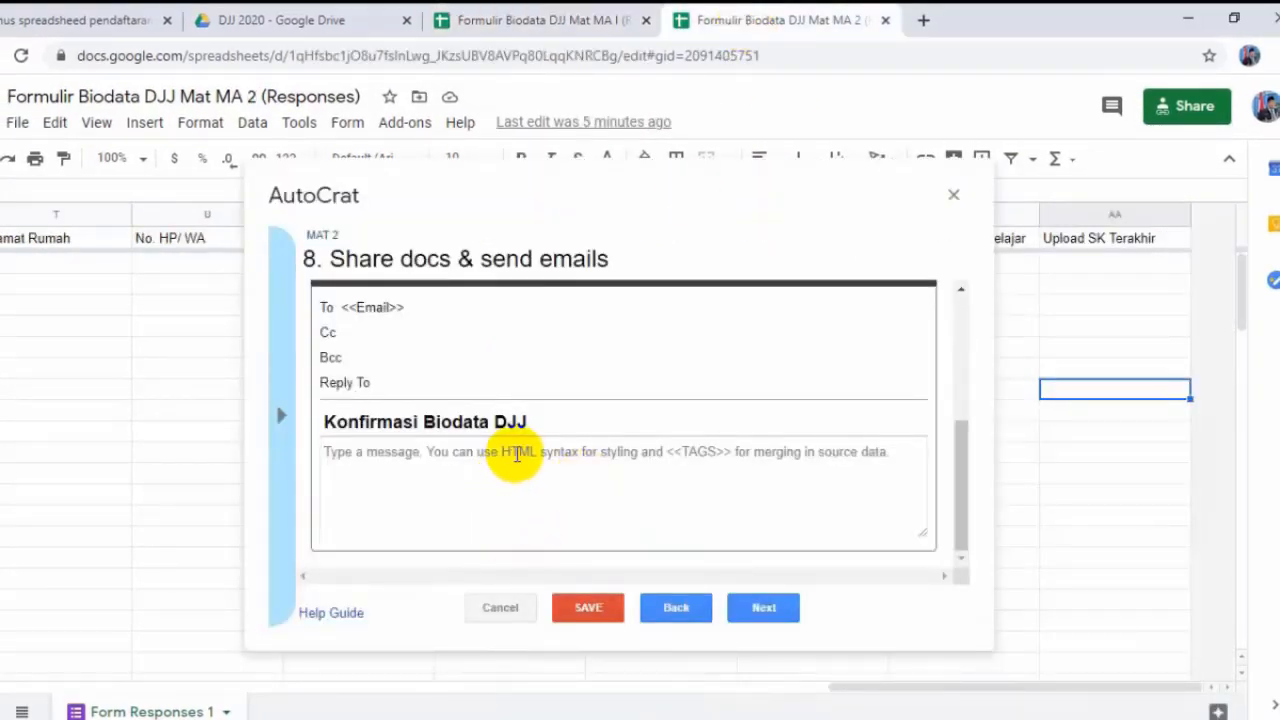
{"action": "key", "text": "ctrl+v"}
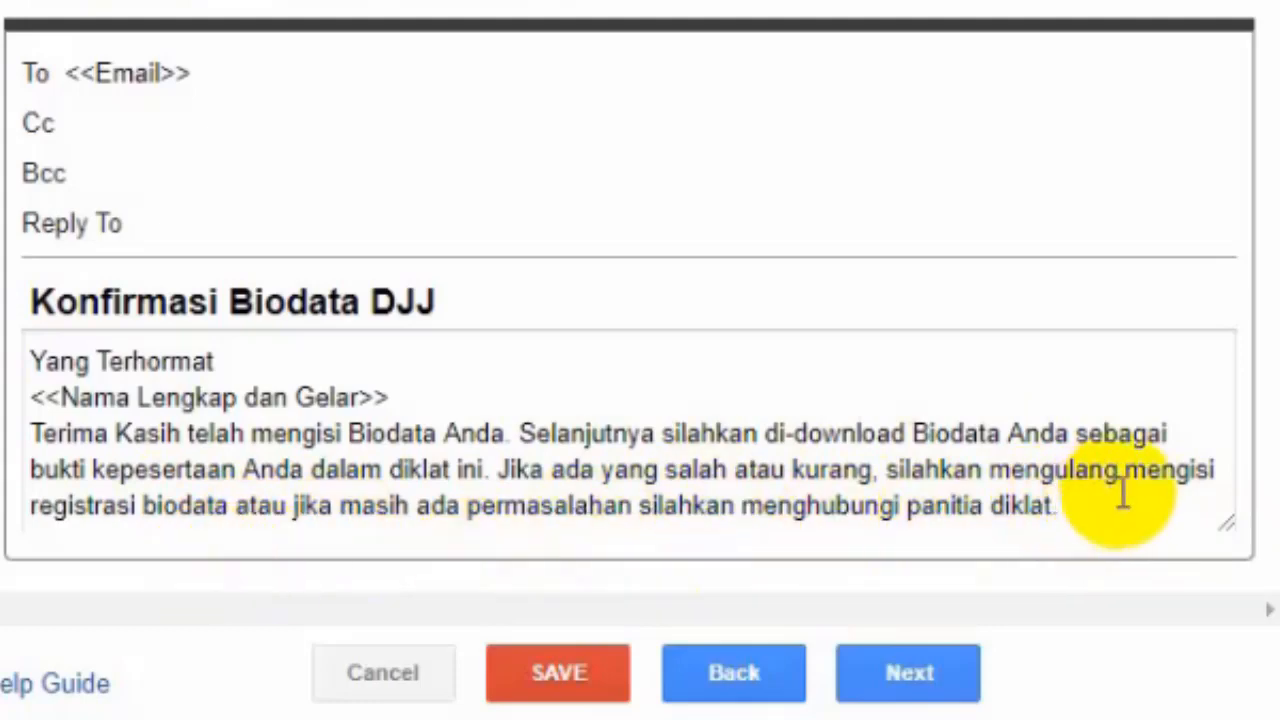
Insert "/mengedit" directly after "registrasi biodata" in the last line of the email message
{"action": "left_click", "coordinate": [230, 506]}
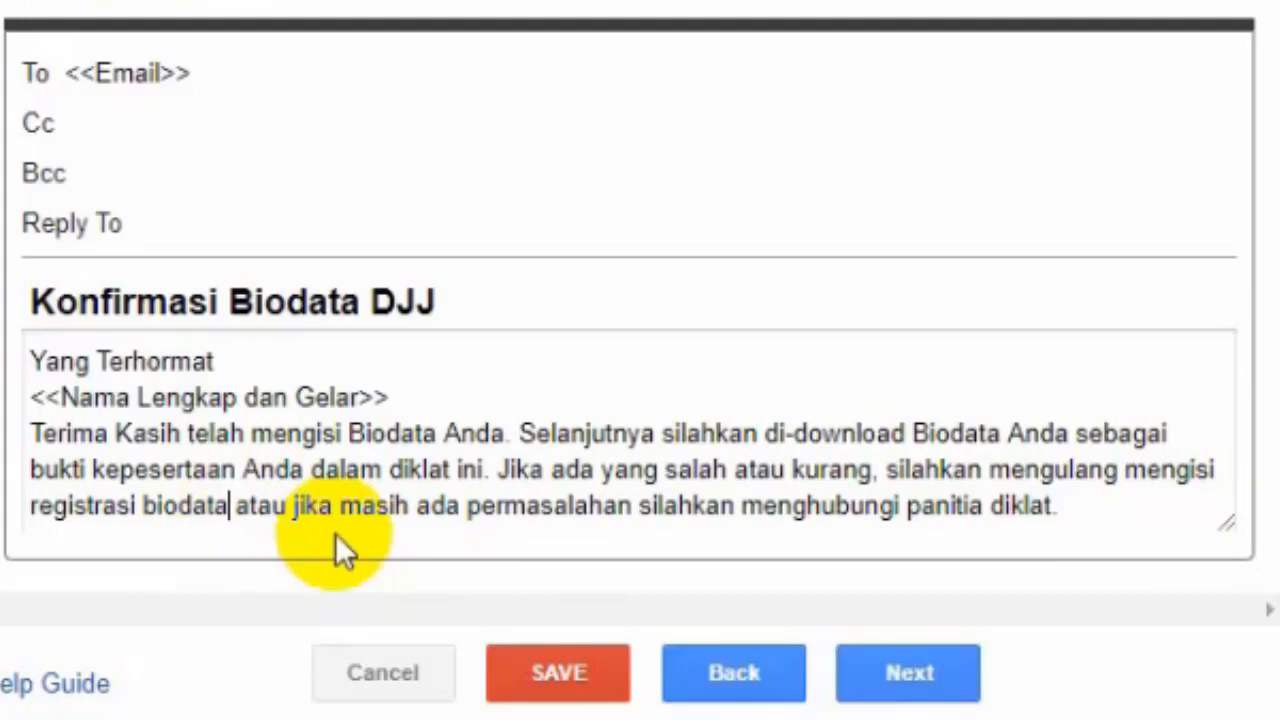
{"action": "type", "text": "/"}
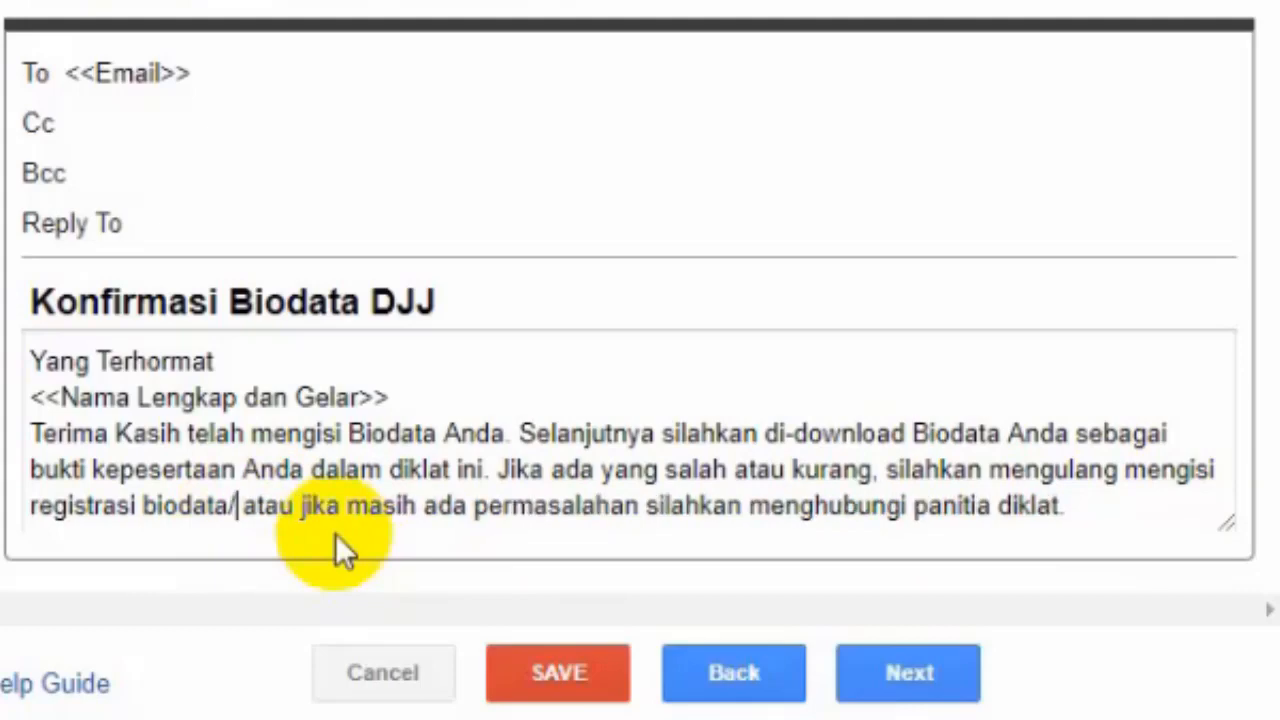
{"action": "type", "text": "mengedi"}
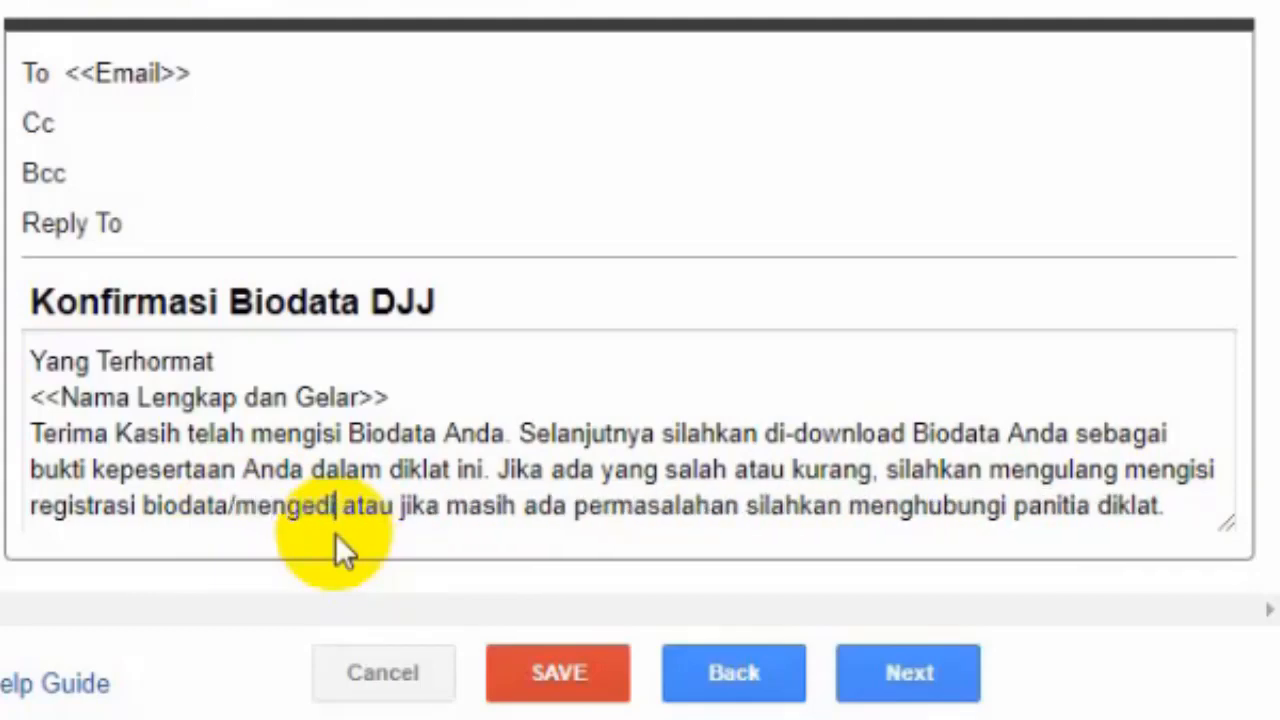
{"action": "type", "text": "t"}
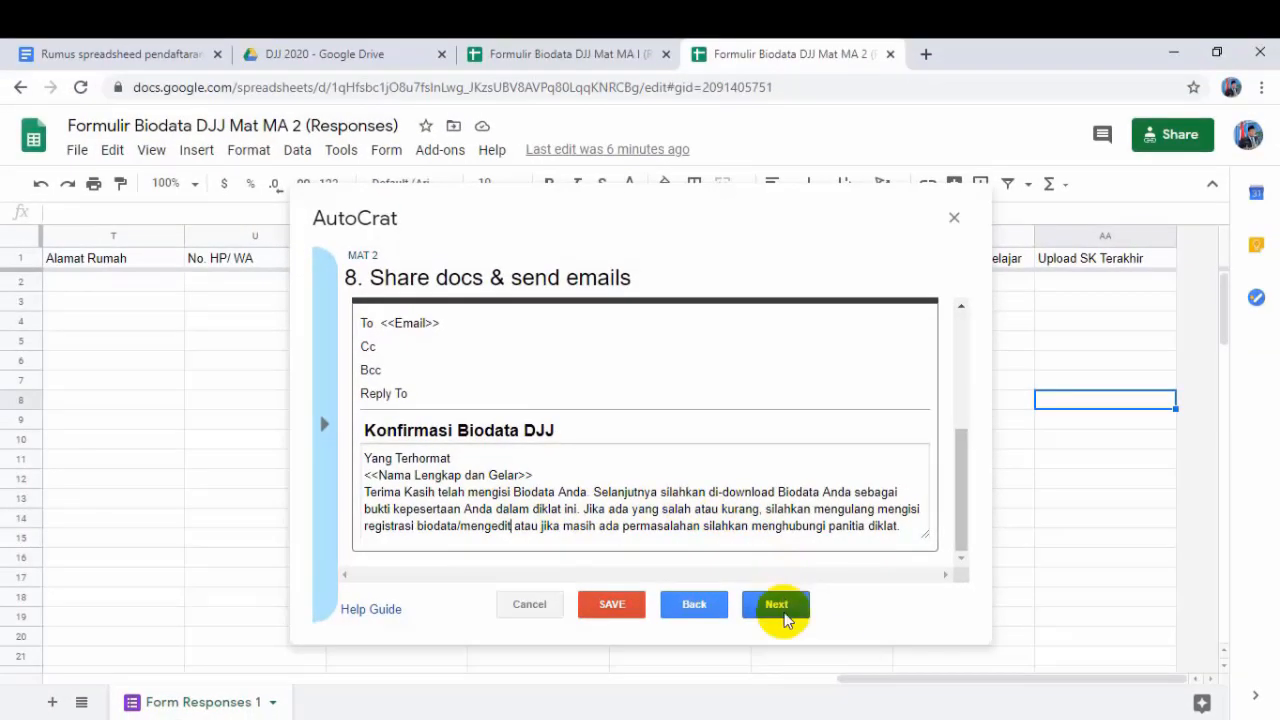
Enable the form trigger for the MAT 2 job, leave the time trigger off and save the job
{"action": "left_click", "coordinate": [779, 605]}
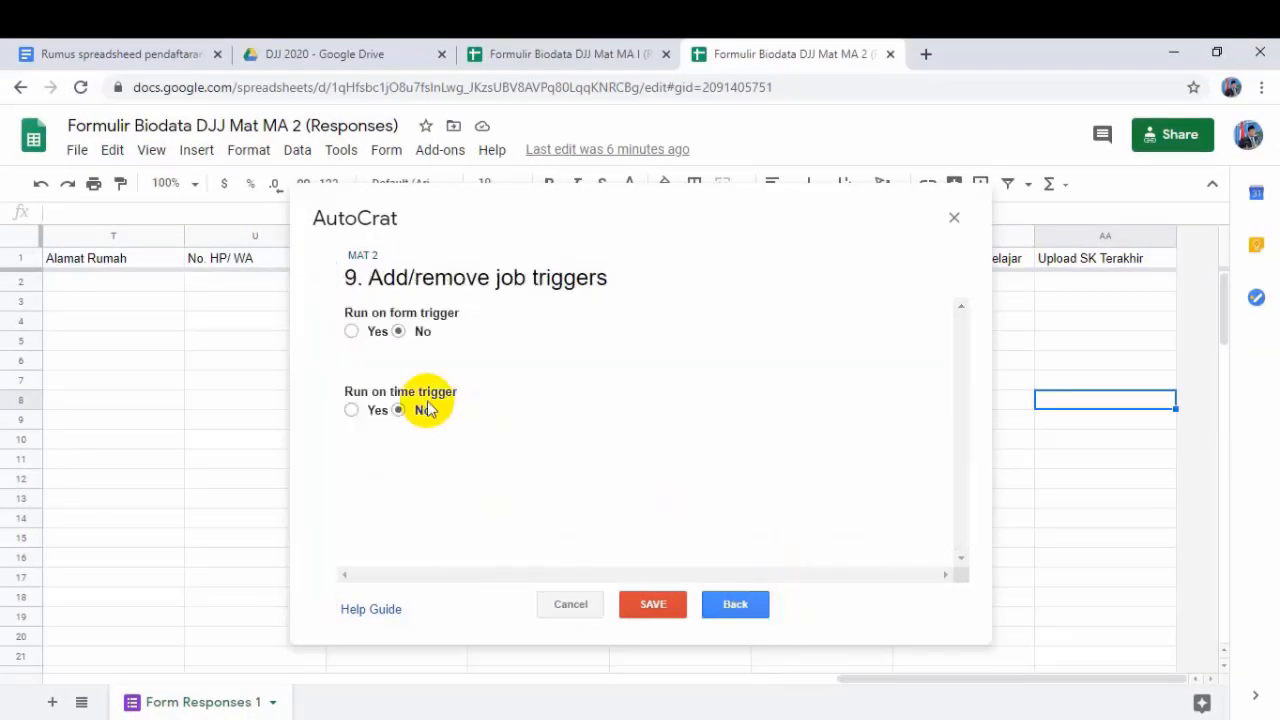
{"action": "left_click", "coordinate": [355, 333]}
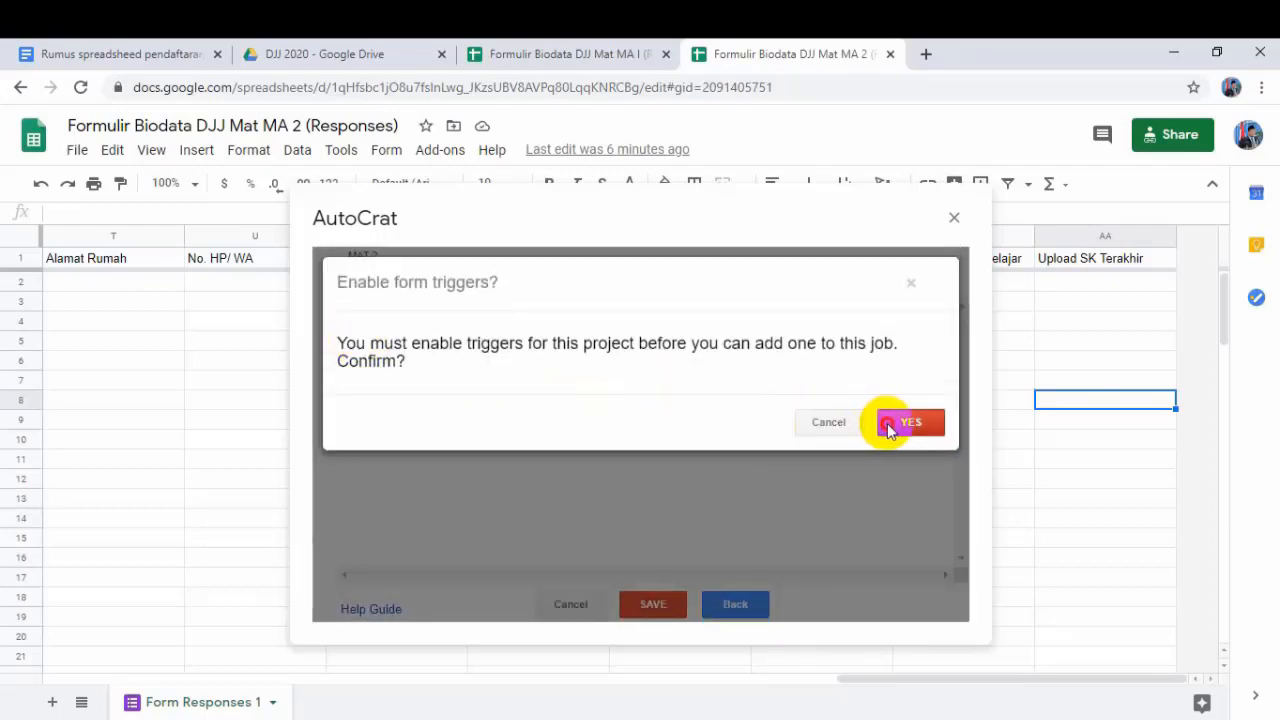
{"action": "left_click", "coordinate": [888, 425]}
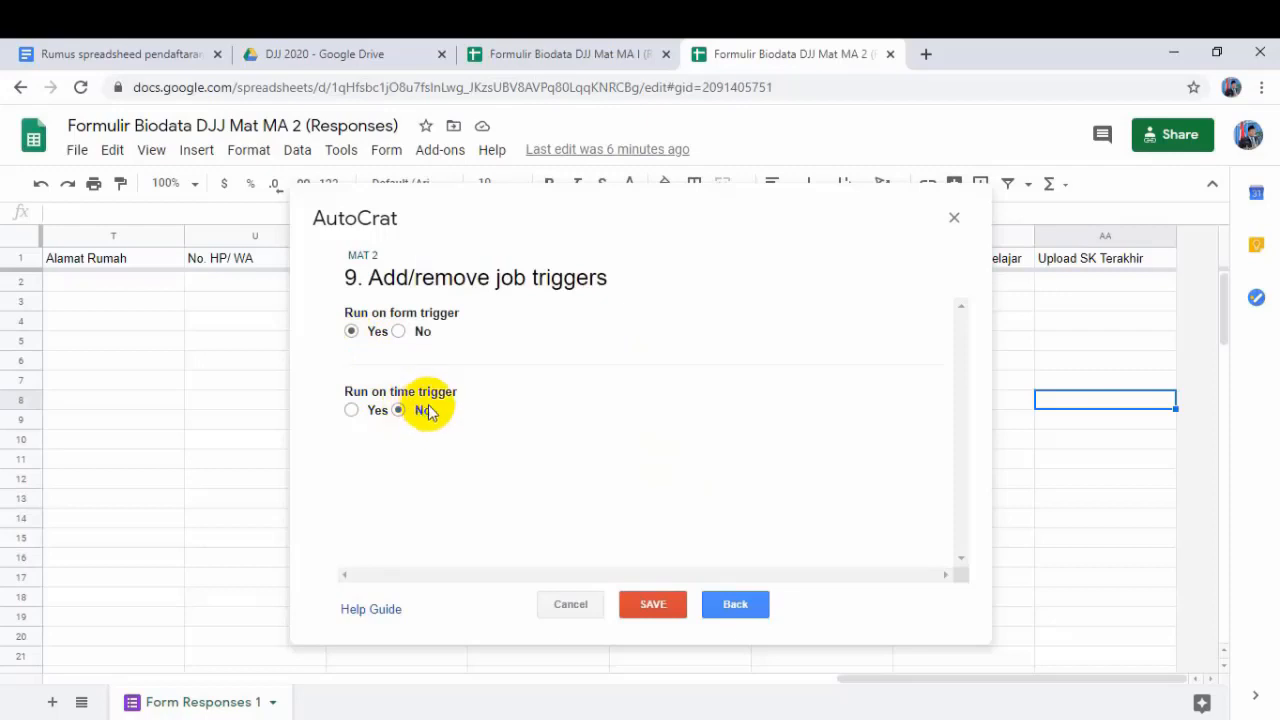
{"action": "left_click", "coordinate": [661, 616]}
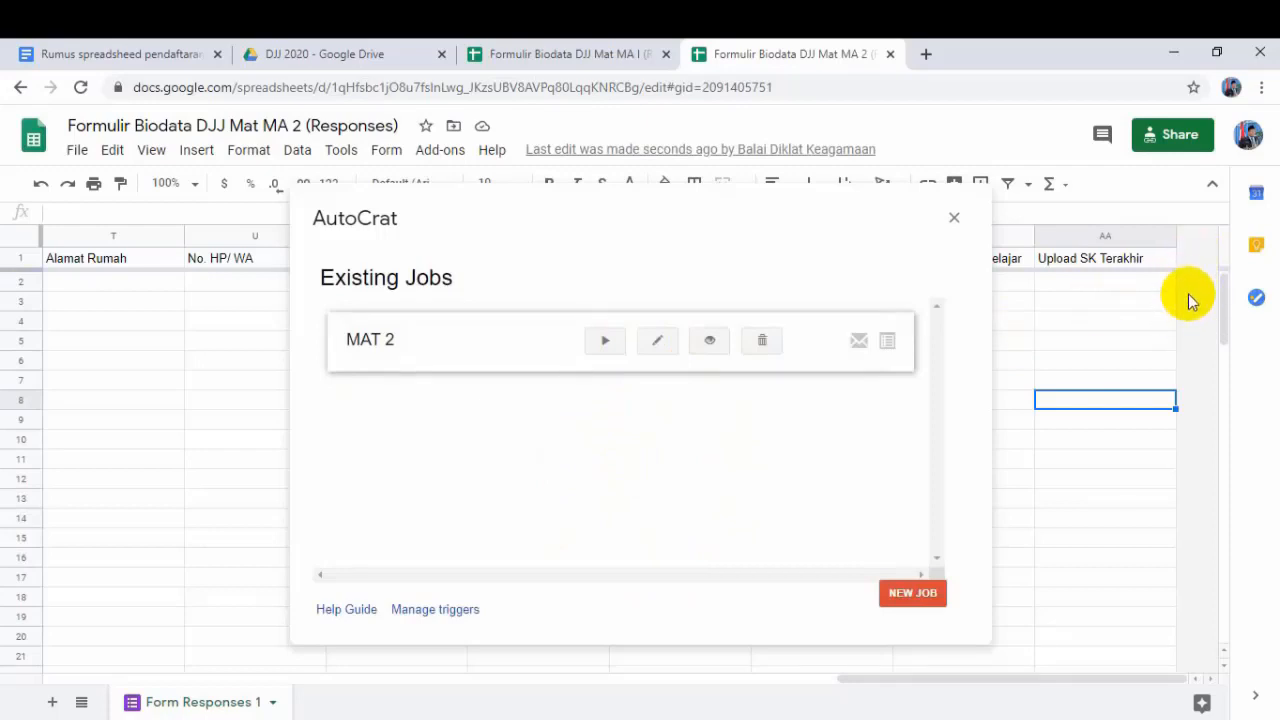
Run the MAT 2 job, close AutoCrat and check the merge columns at the end of the response sheet
{"action": "left_click", "coordinate": [603, 342]}
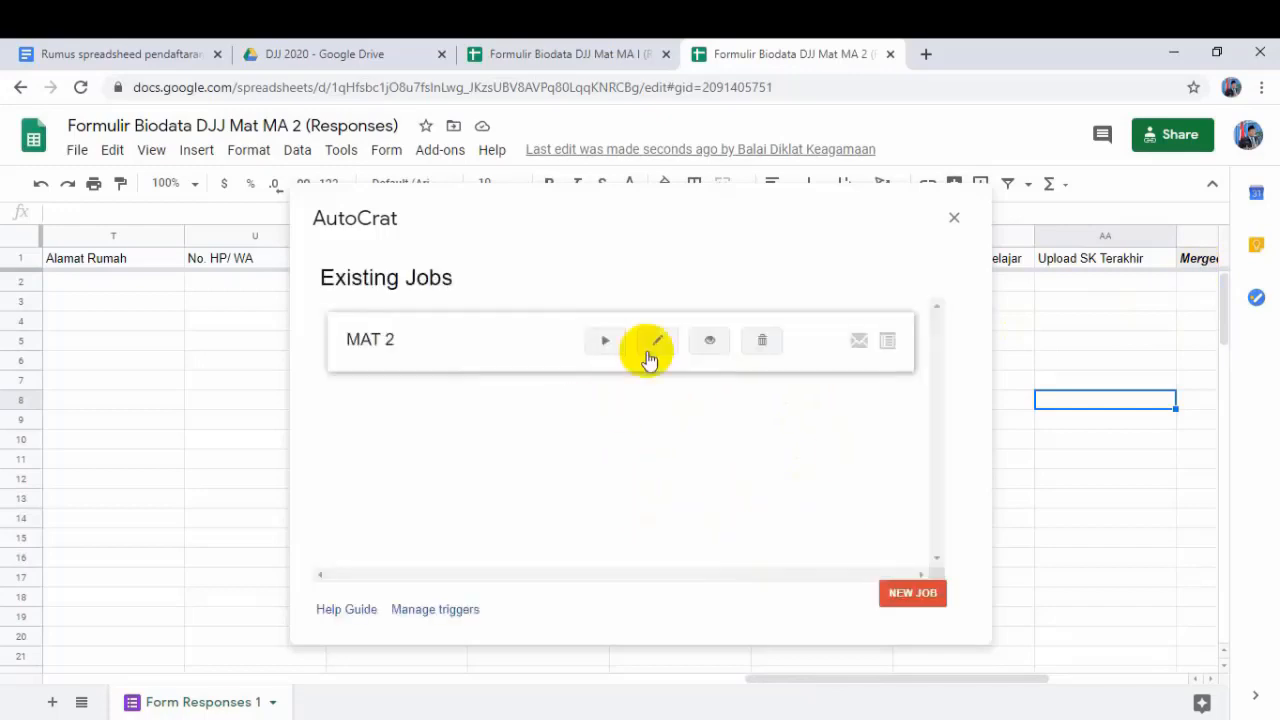
{"action": "left_click", "coordinate": [955, 218]}
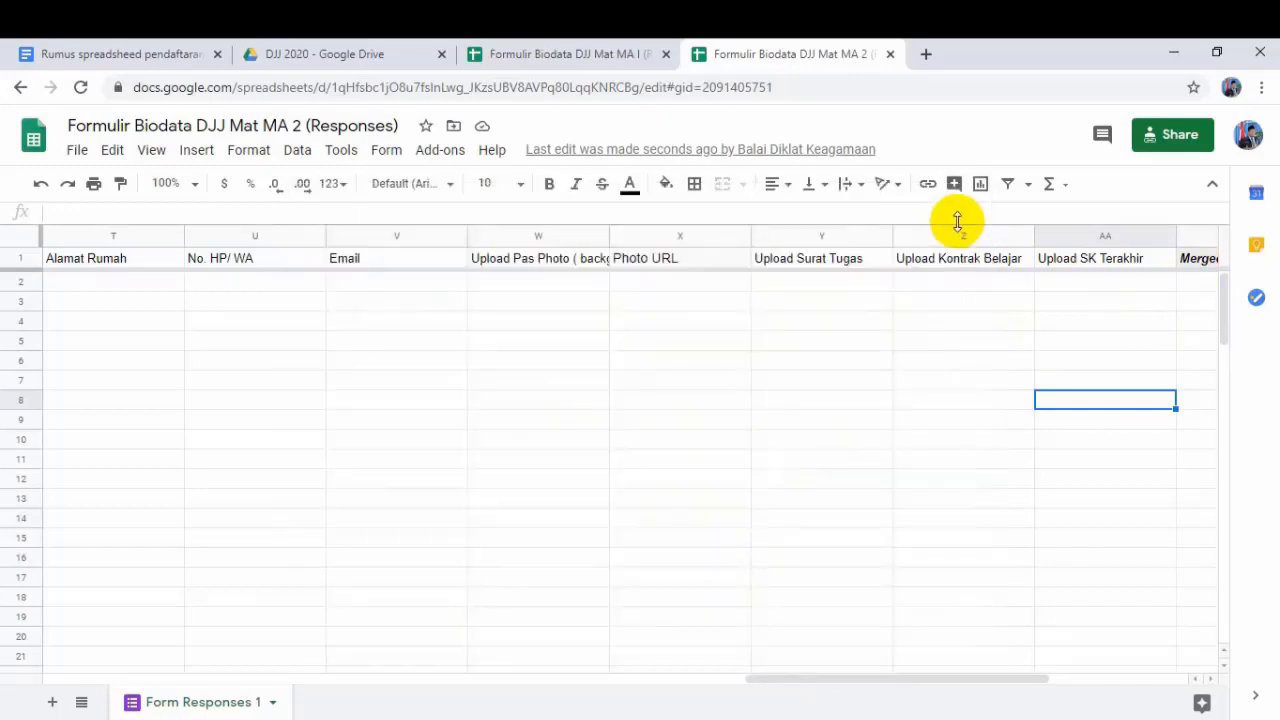
{"action": "left_click_drag", "start_coordinate": [800, 678], "coordinate": [978, 684]}
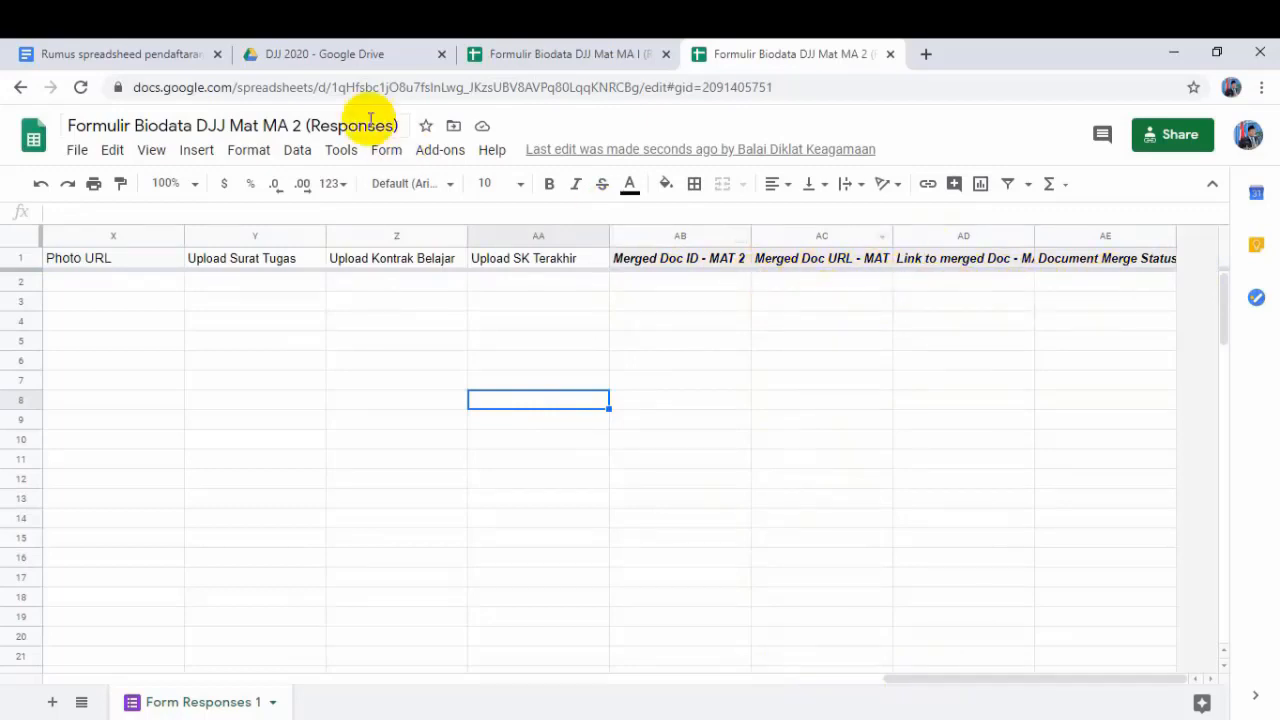
Check the contents of the DJJ Matematika MA 2 folder in Google Drive and return to the start of the MA 2 response sheet
{"action": "left_click", "coordinate": [357, 64]}
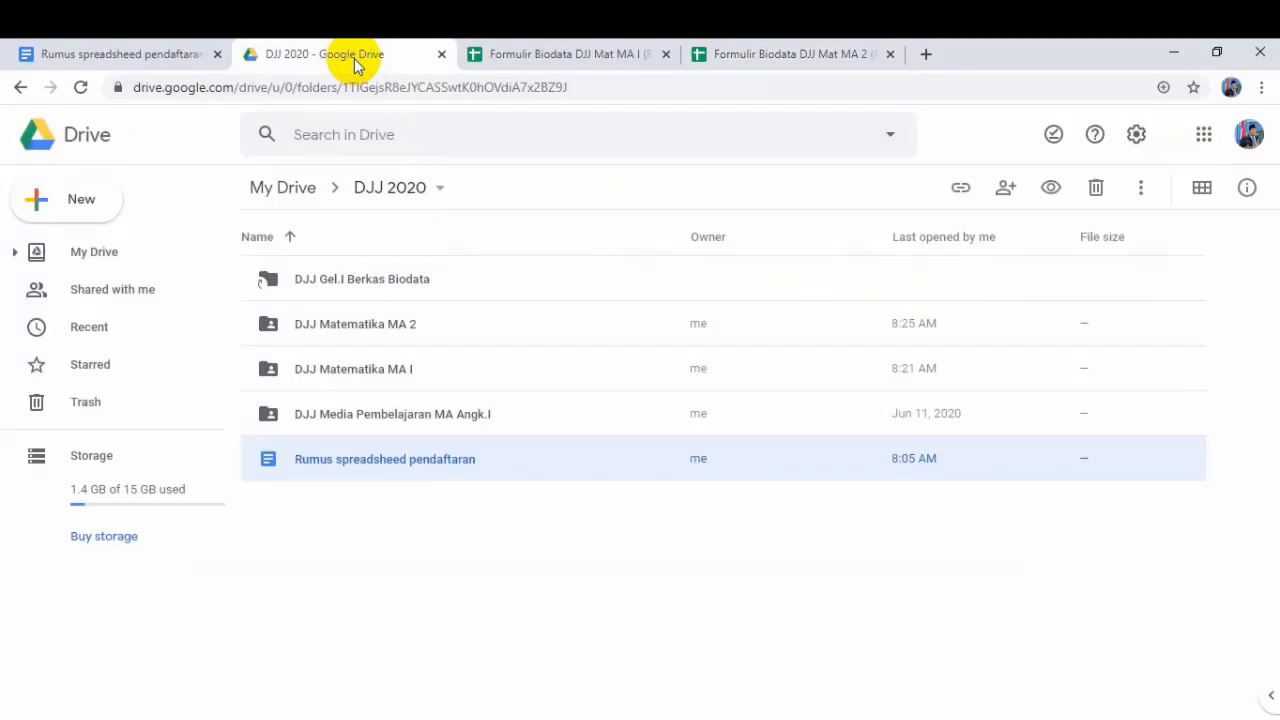
{"action": "double_click", "coordinate": [395, 336]}
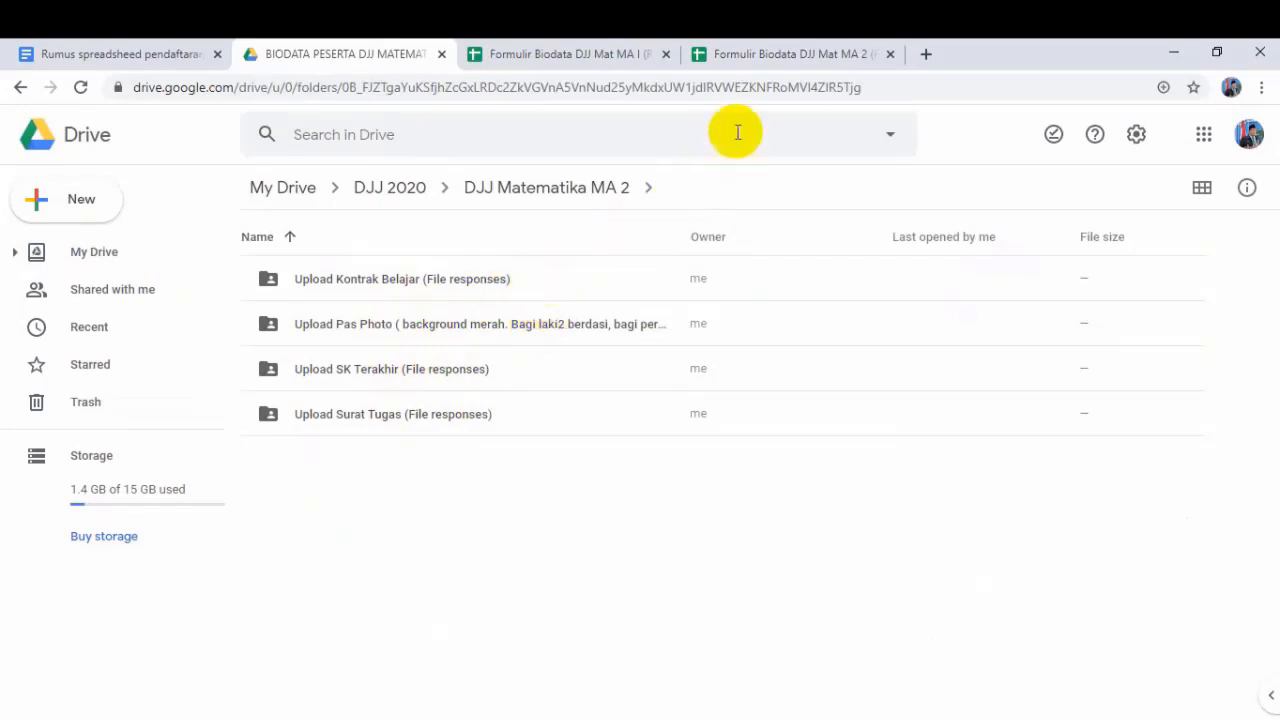
{"action": "left_click", "coordinate": [740, 58]}
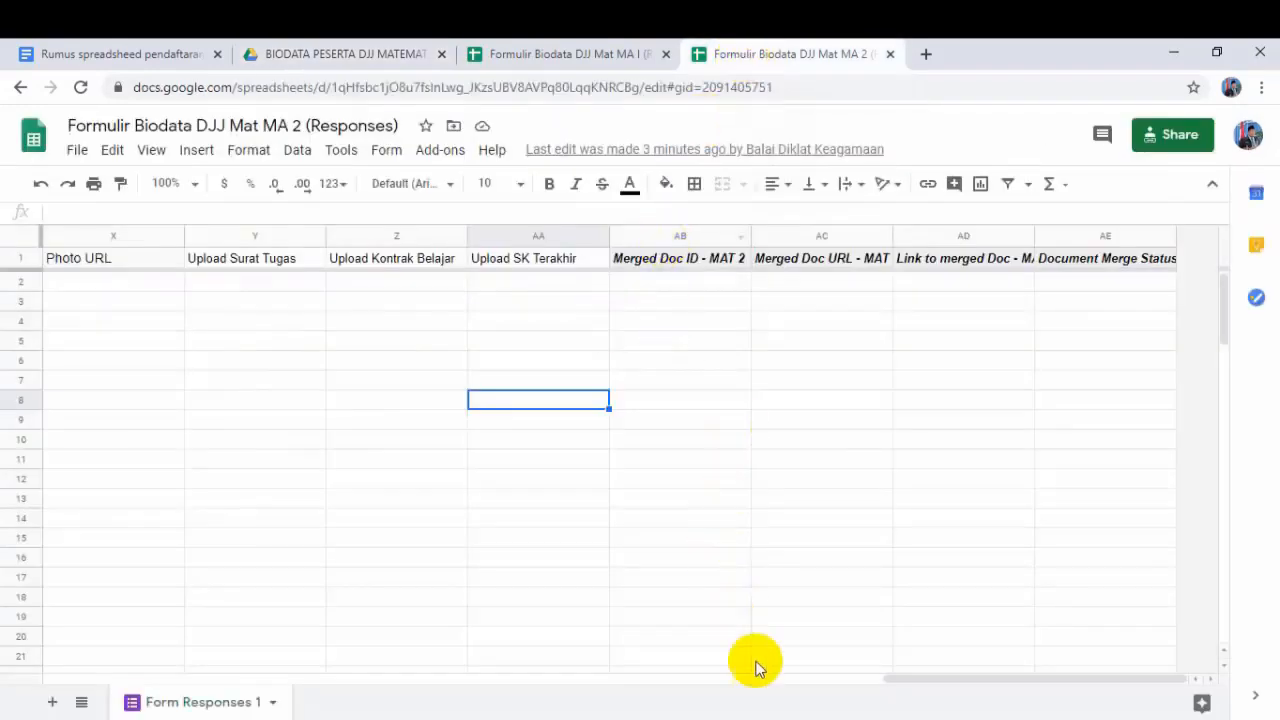
{"action": "left_click_drag", "start_coordinate": [900, 678], "coordinate": [23, 629]}
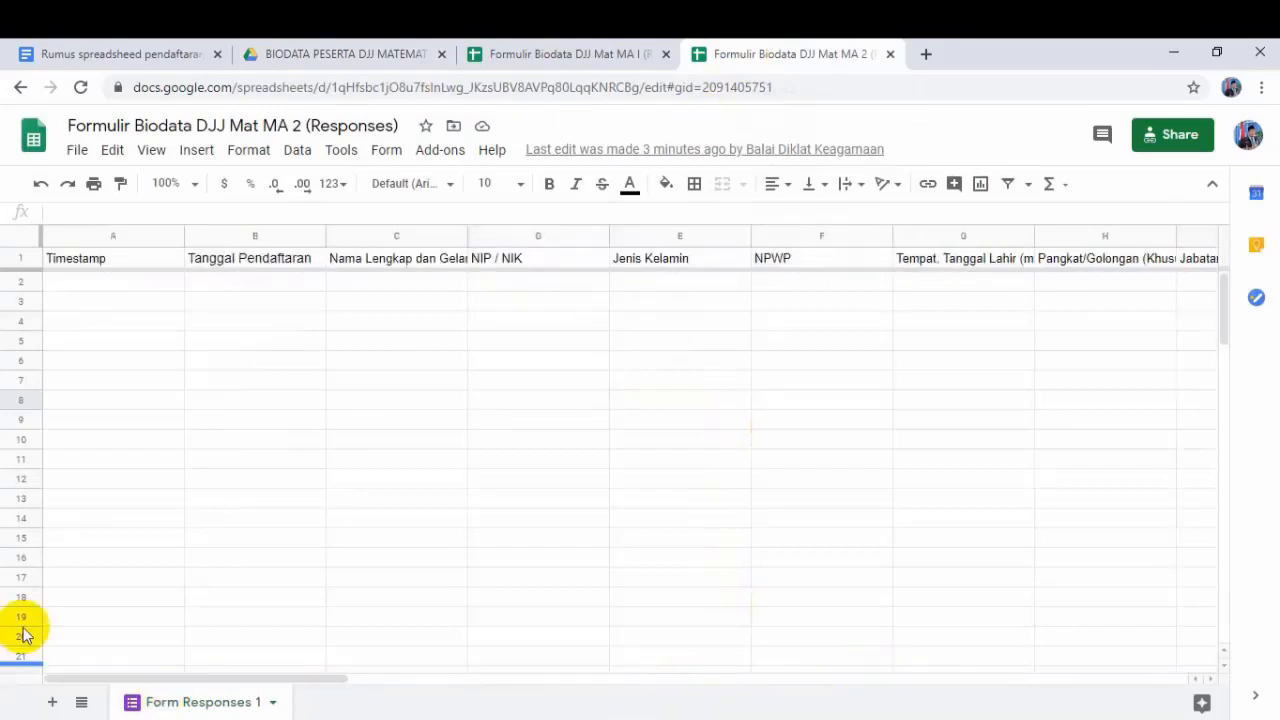
{"action": "left_click", "coordinate": [194, 314]}
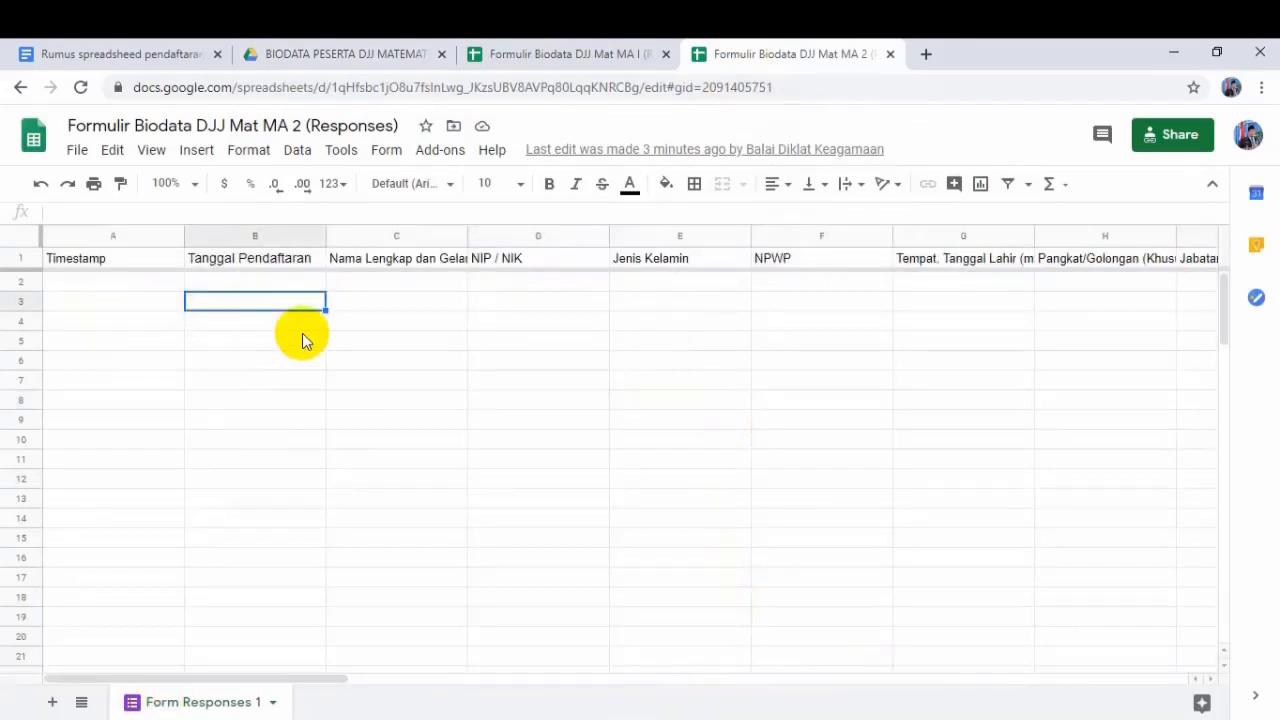
Close the Formulir Biodata DJJ Mat MA I responses sheet and go back to the MA 2 responses
{"action": "left_click", "coordinate": [630, 57]}
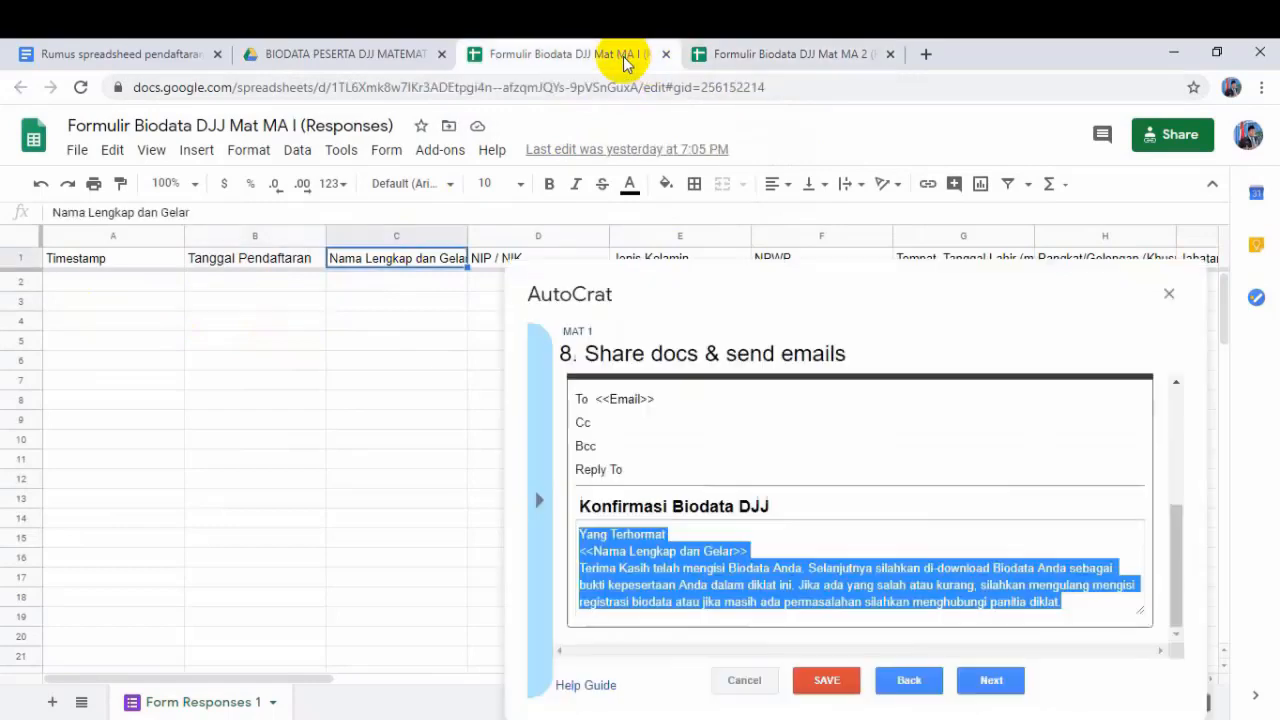
{"action": "left_click", "coordinate": [668, 57]}
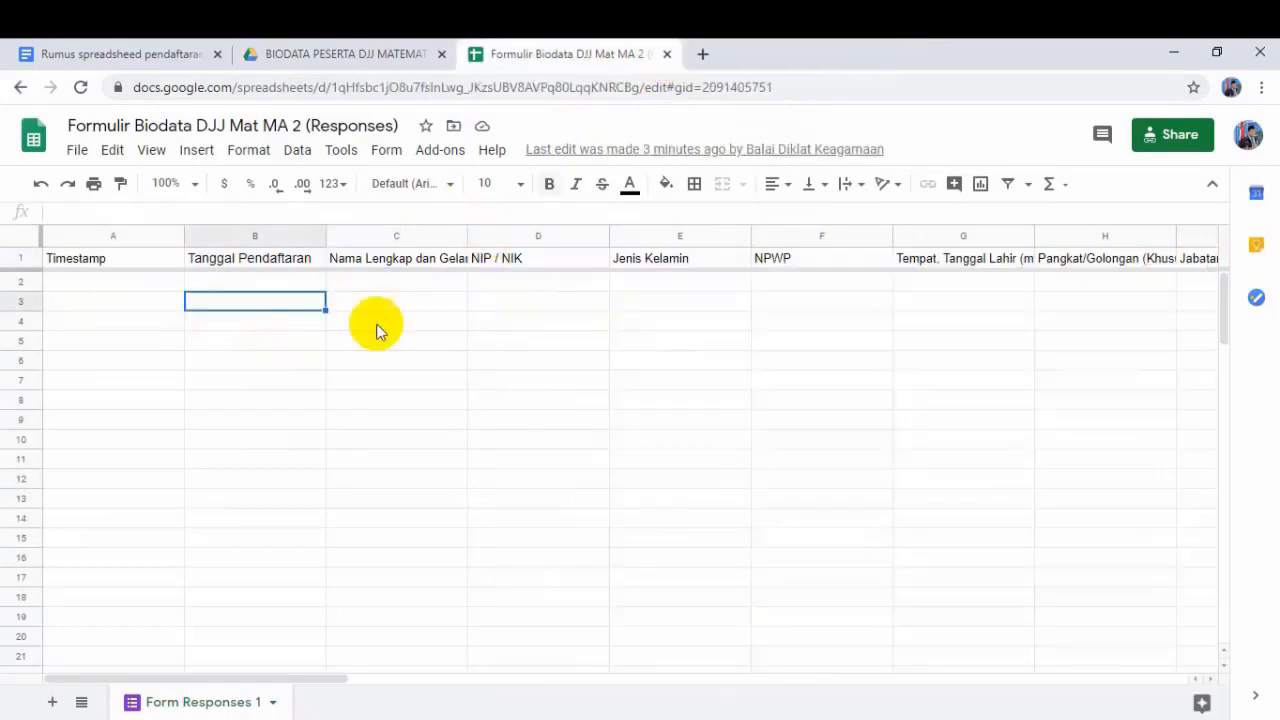
{"action": "left_click", "coordinate": [416, 402]}
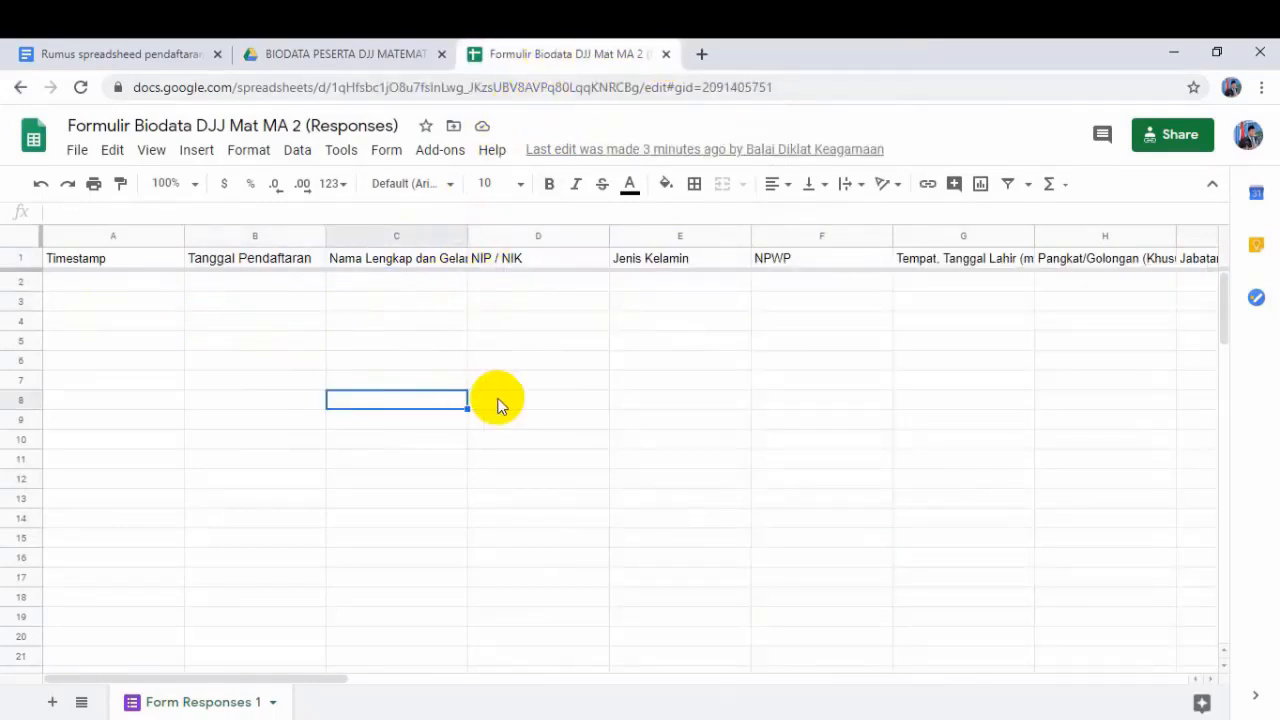